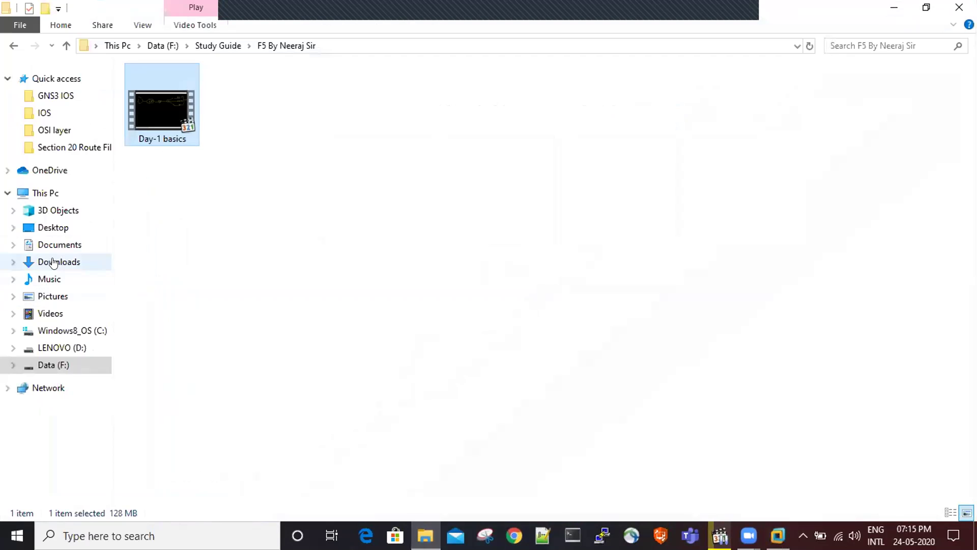
# - Locate the 1.99 GB BIGIP-15.1.0.2 vmware image in Downloads, then start a Chrome search
pyautogui.click(57, 262)
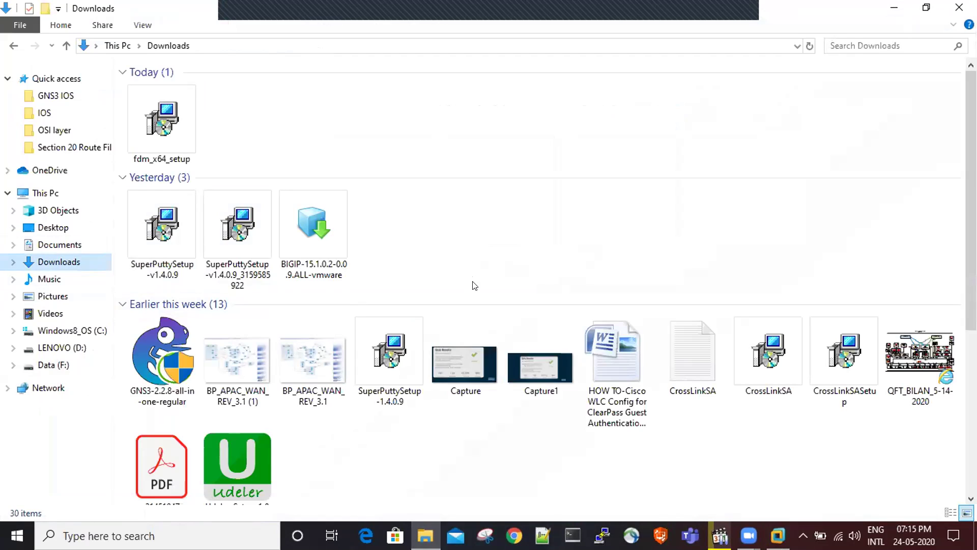
pyautogui.click(335, 238)
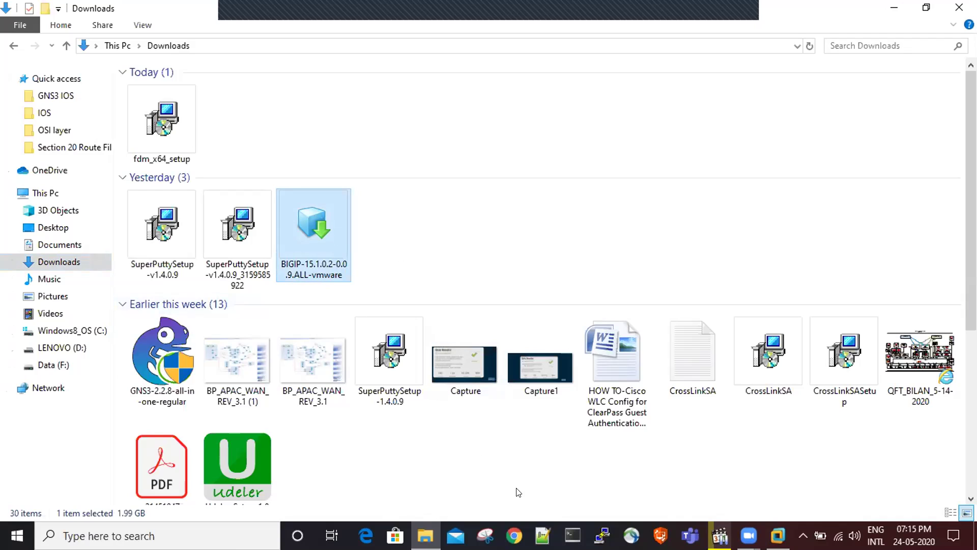
pyautogui.click(515, 532)
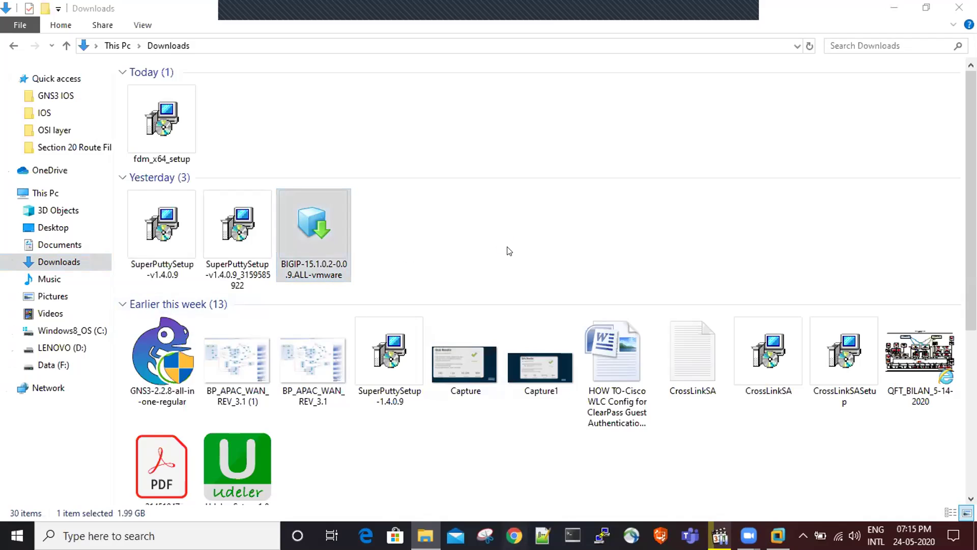
pyautogui.click(331, 33)
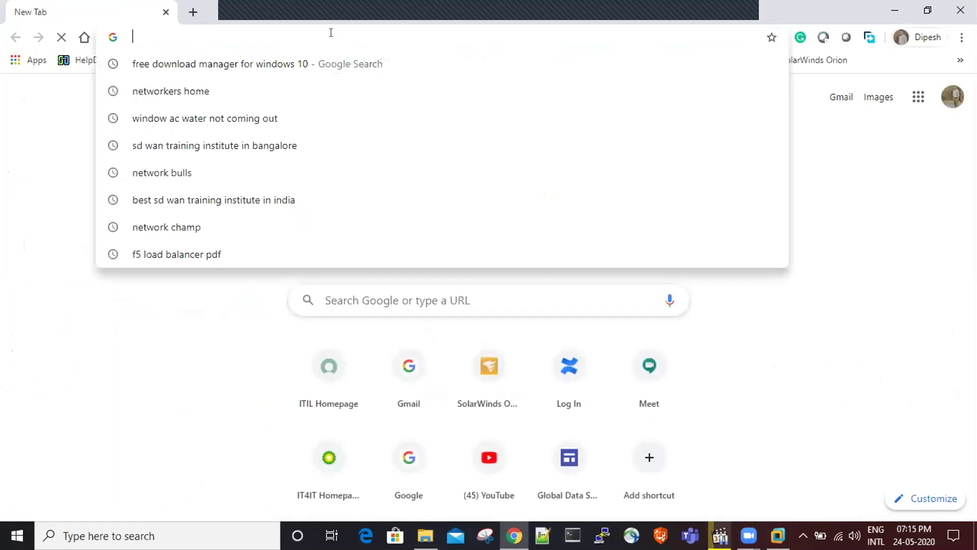
# - Search Google for 'windows xp ova file download' and open the GitHub winxpimage result in a new tab
pyautogui.write('win')
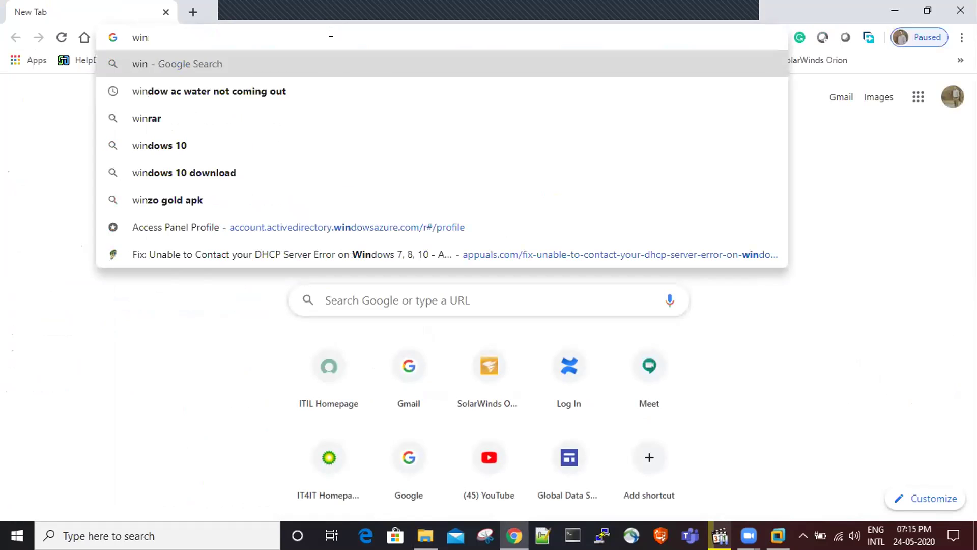
pyautogui.write('n')
pyautogui.press('BackSpace')
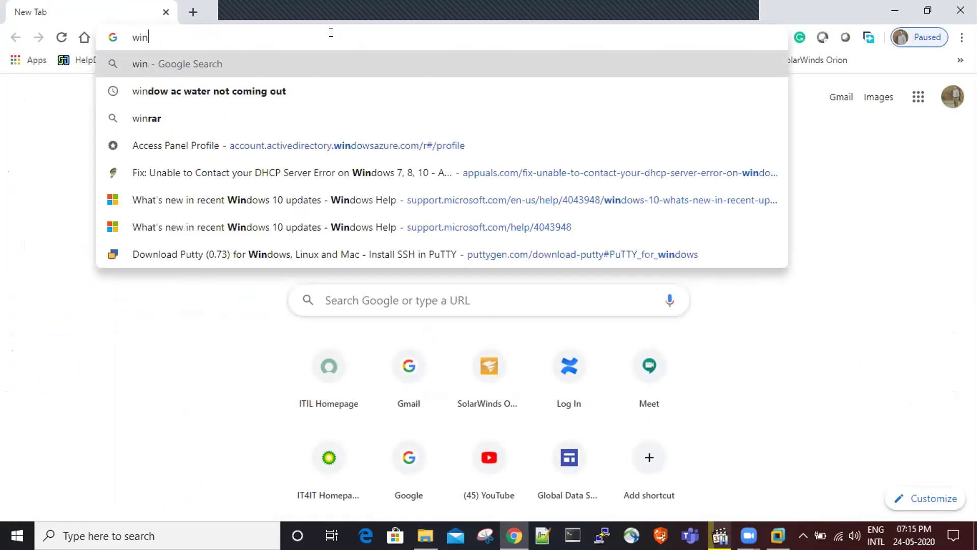
pyautogui.write('dows ')
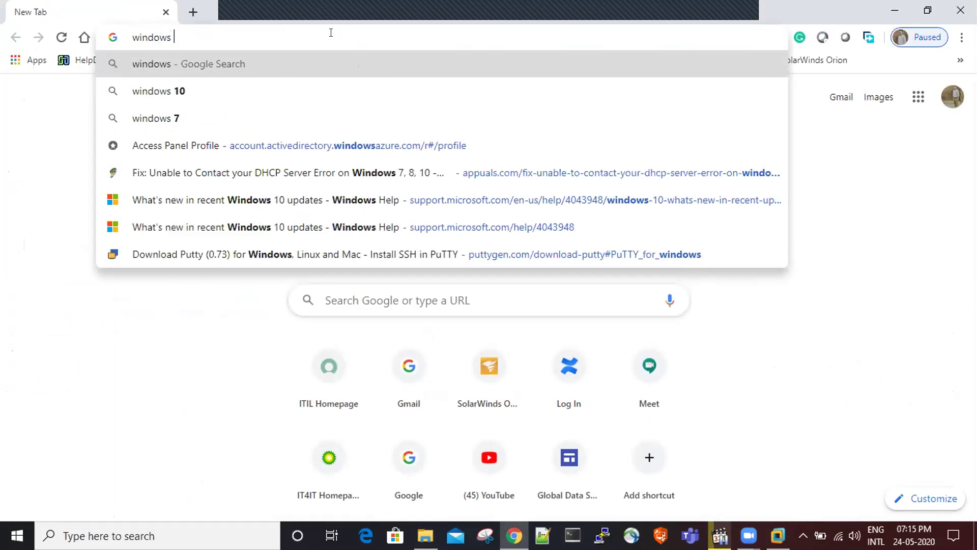
pyautogui.write('xp ova fu')
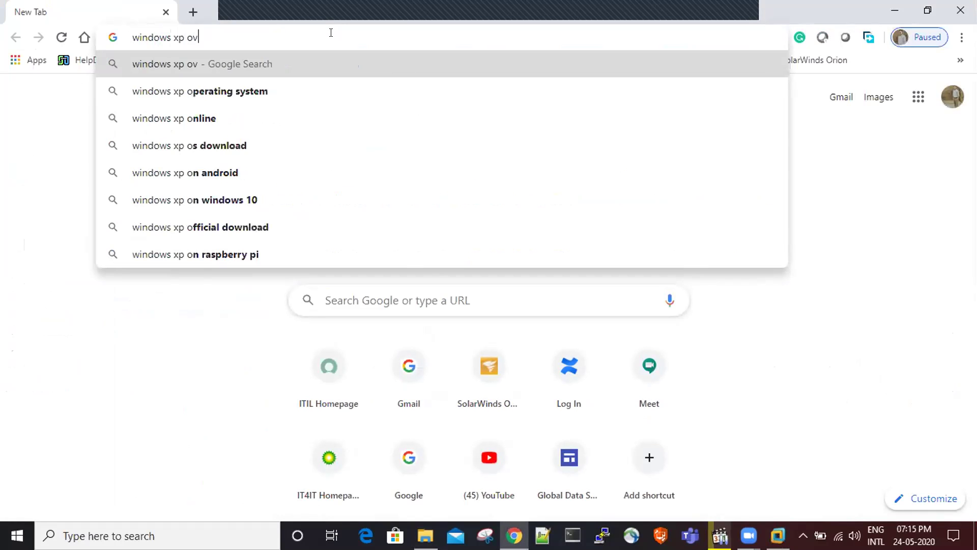
pyautogui.press('BackSpace')
pyautogui.write('il')
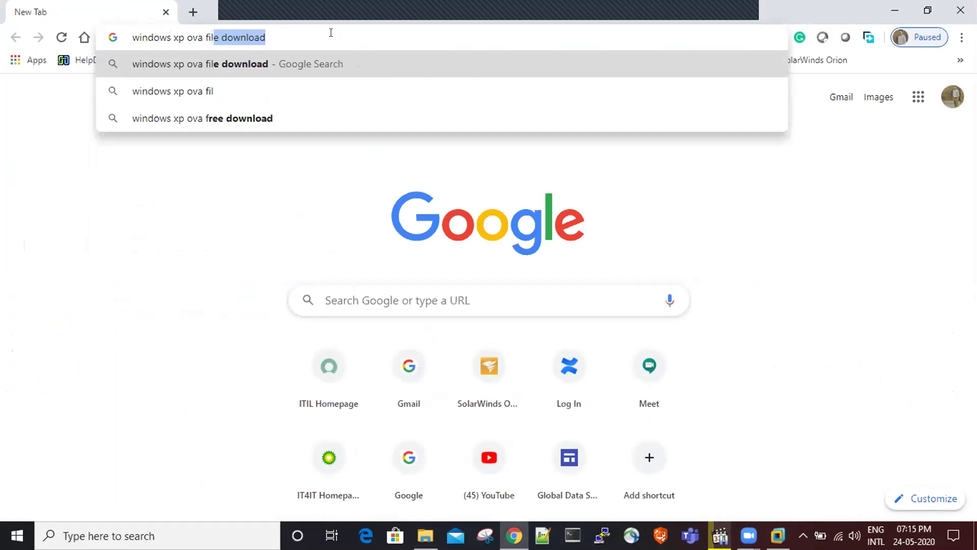
pyautogui.press('Return')
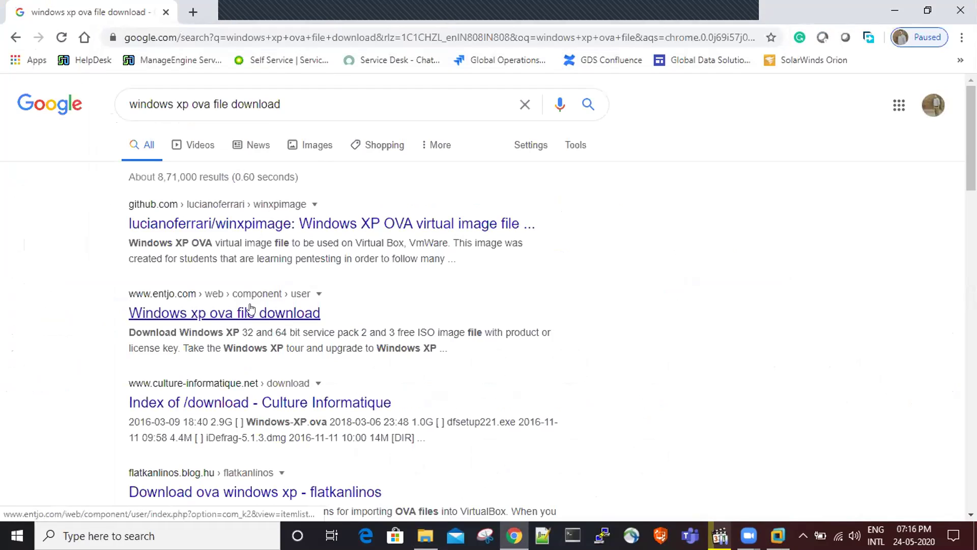
pyautogui.rightClick(288, 222)
pyautogui.click(311, 227)
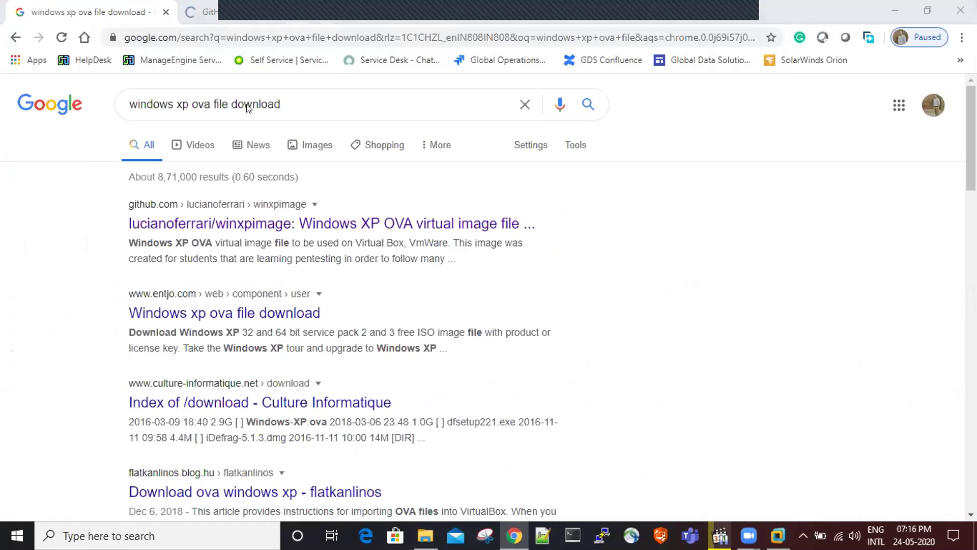
# - Download the winxpimage repository as a ZIP from its GitHub page
pyautogui.click(212, 12)
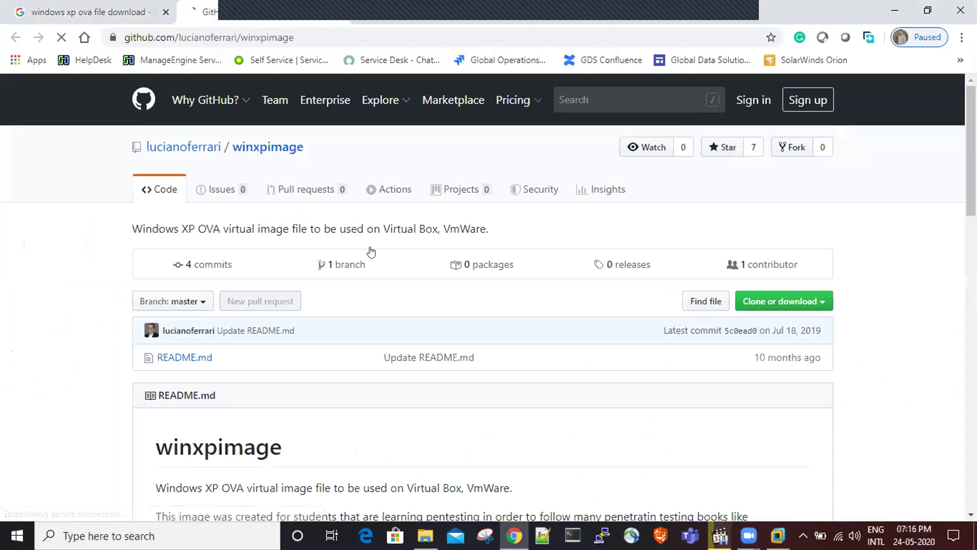
pyautogui.scroll(-3, 519, 354)
pyautogui.scroll(-2, 519, 354)
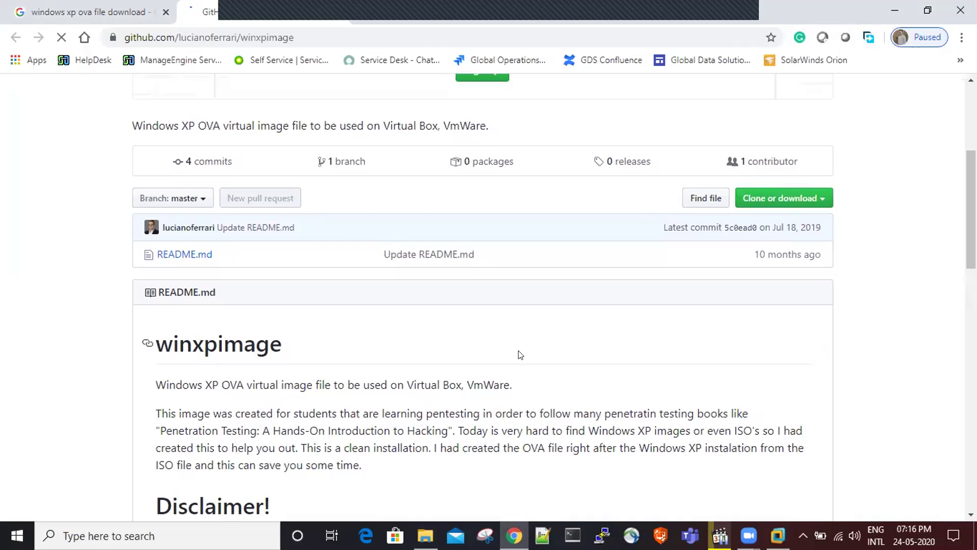
pyautogui.click(748, 200)
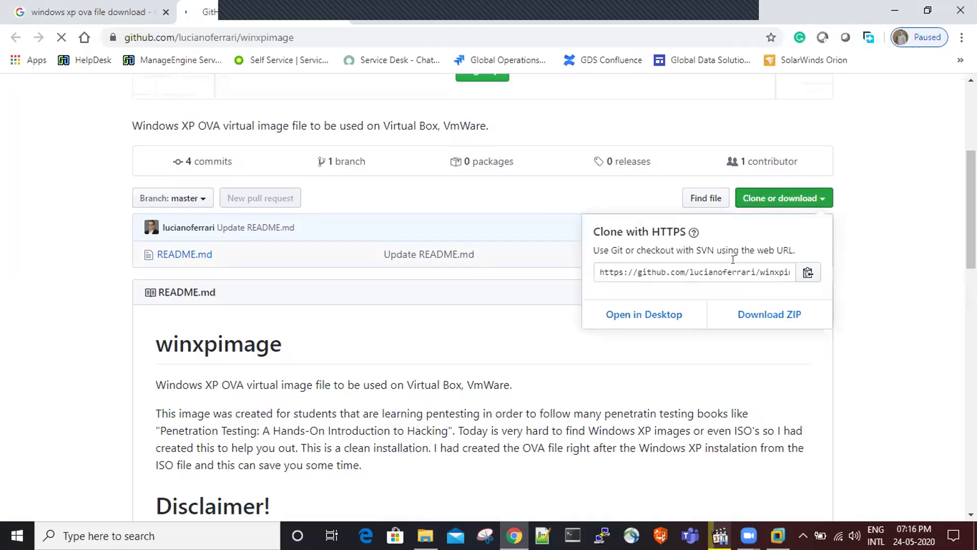
pyautogui.click(732, 316)
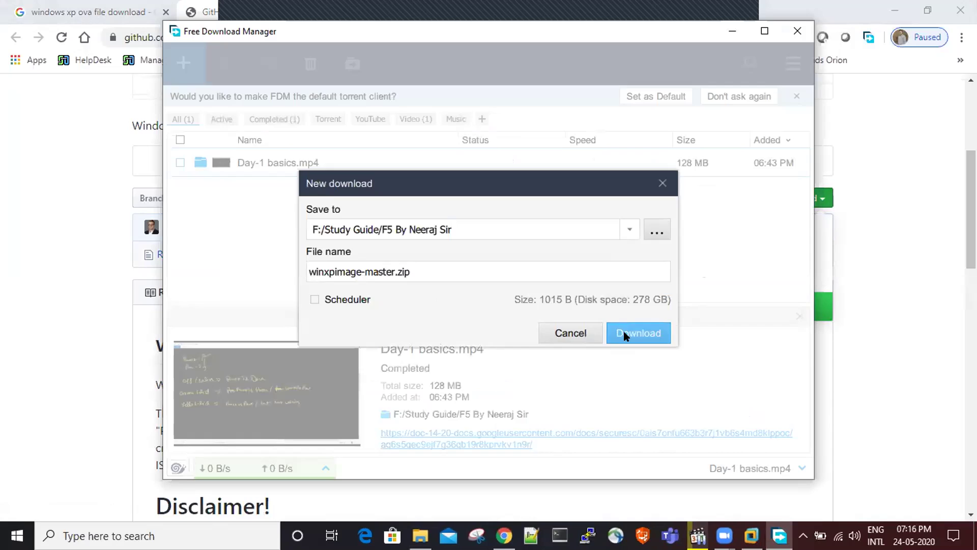
# - Save winxpimage-master.zip in Free Download Manager and return to the GitHub repository page
pyautogui.click(625, 337)
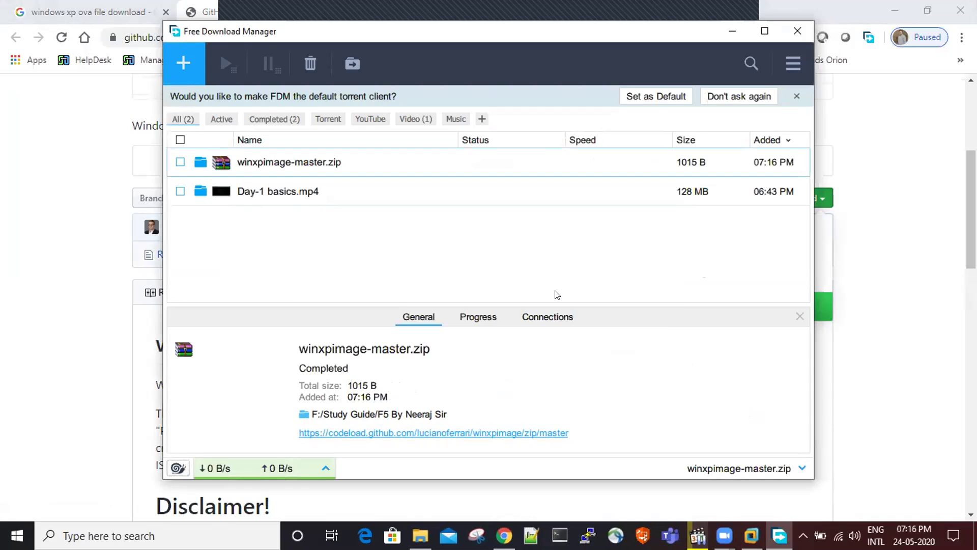
pyautogui.click(863, 240)
pyautogui.click(805, 203)
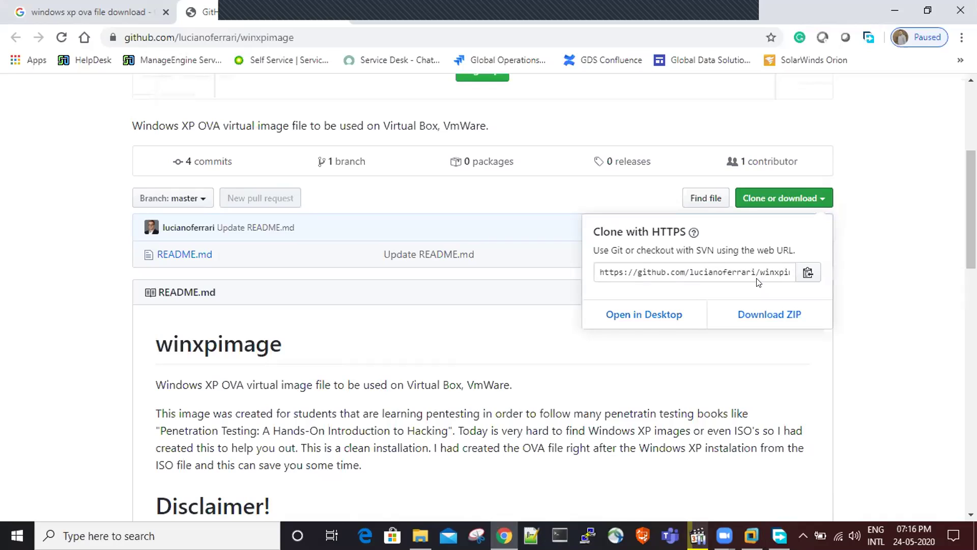
# - Follow the README's Google Drive link to the Windows XP Professional.ova file
pyautogui.click(877, 280)
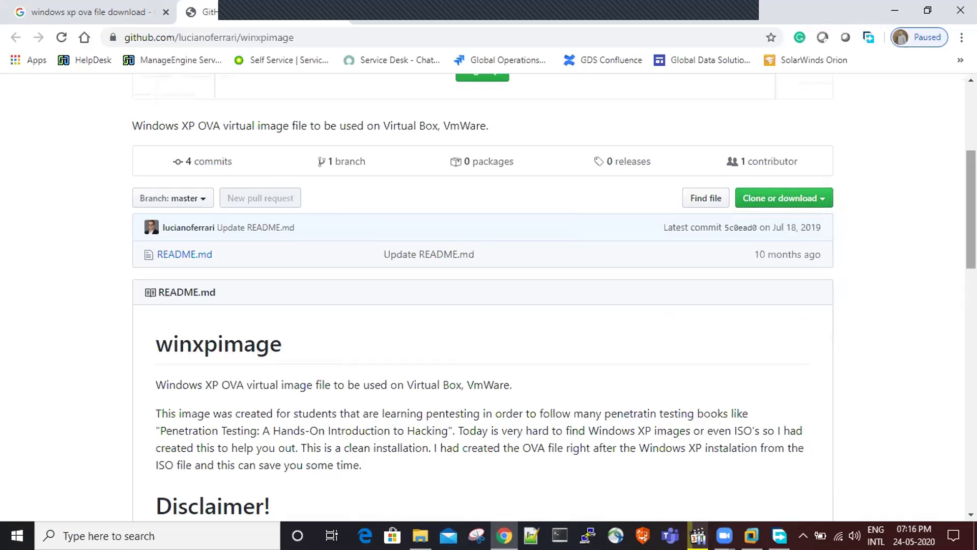
pyautogui.scroll(3, 482, 298)
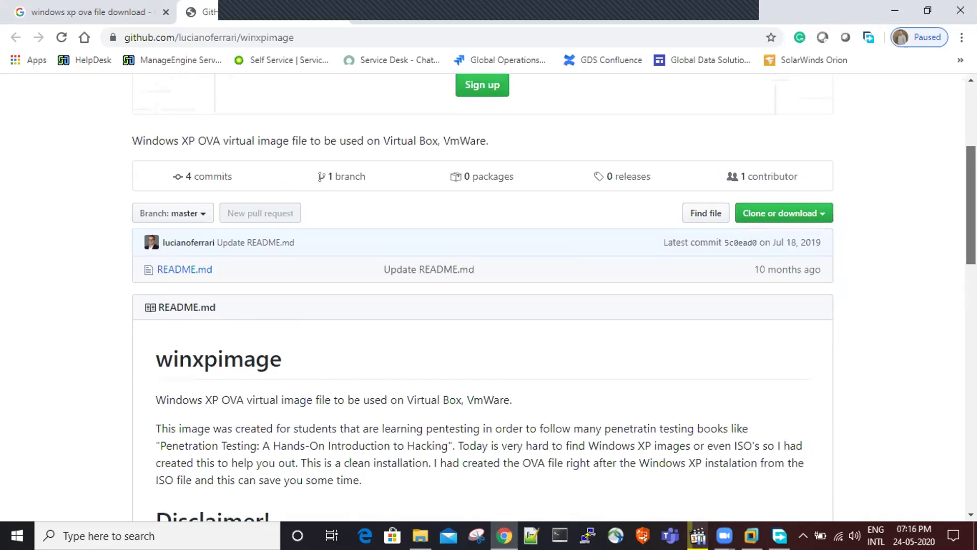
pyautogui.scroll(-15, 483, 298)
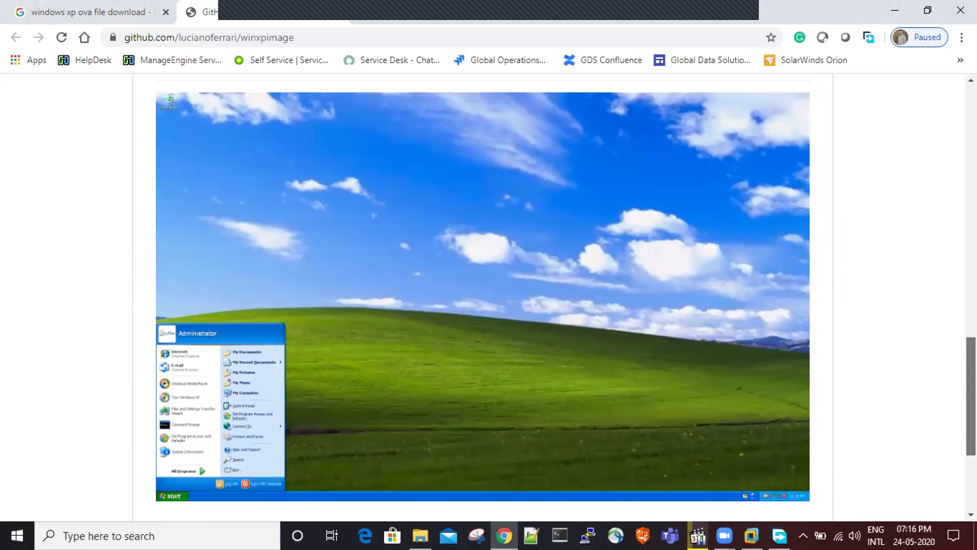
pyautogui.scroll(5, 502, 270)
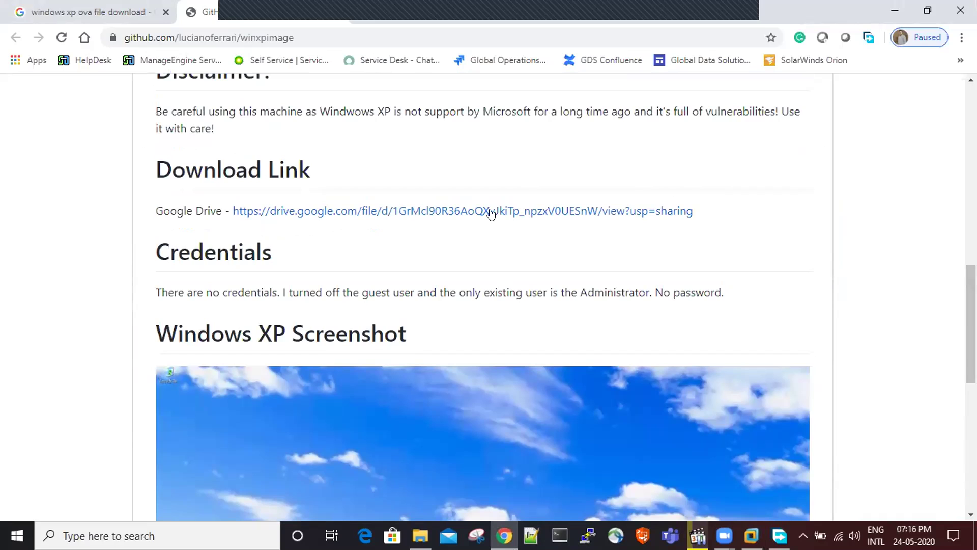
pyautogui.click(491, 213)
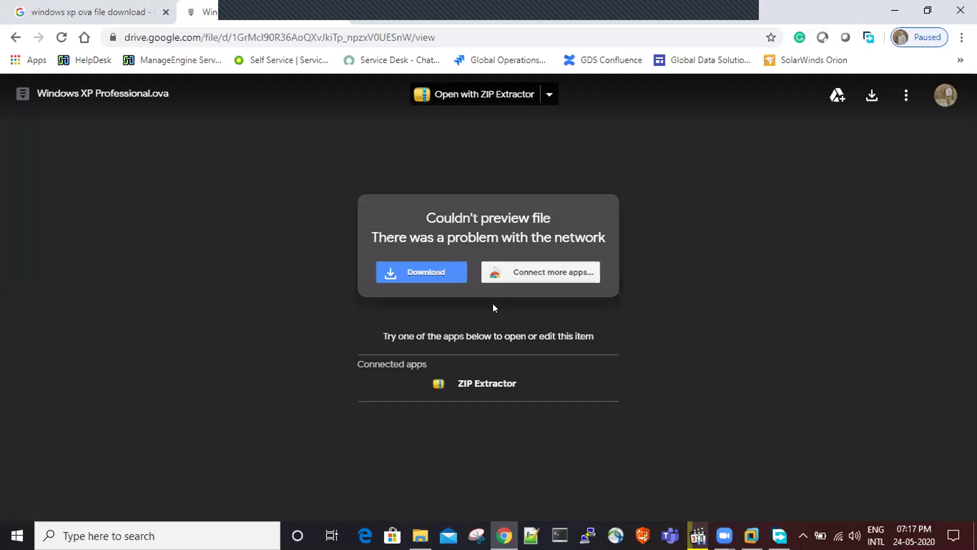
# - Start the 1.2G Windows XP Professional.ova download, confirming past the virus-scan warning
pyautogui.click(439, 270)
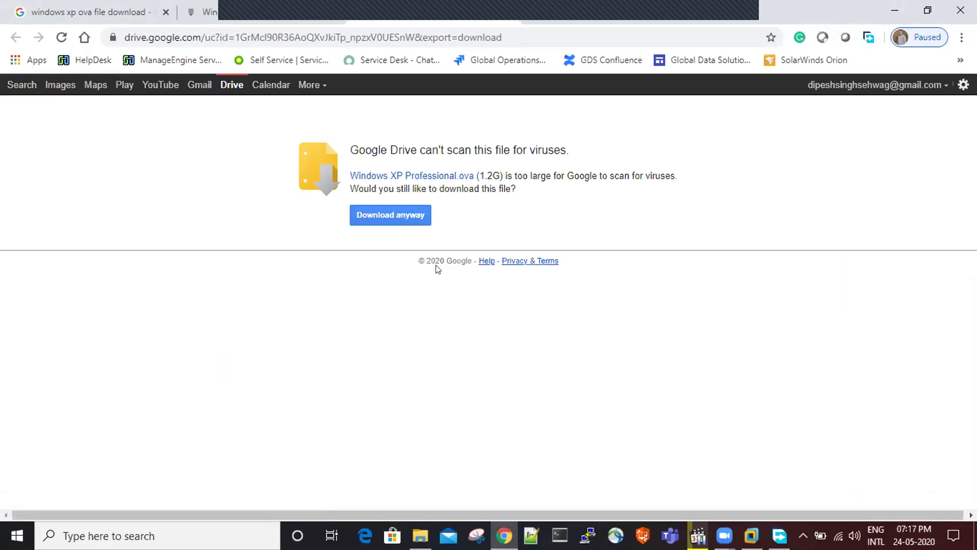
pyautogui.click(395, 207)
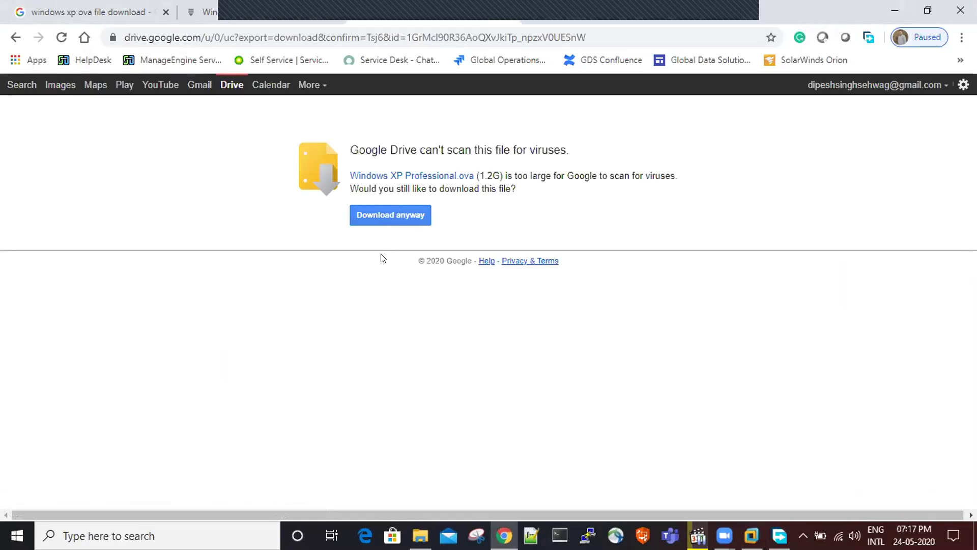
pyautogui.hotkey('ctrl', 'j')
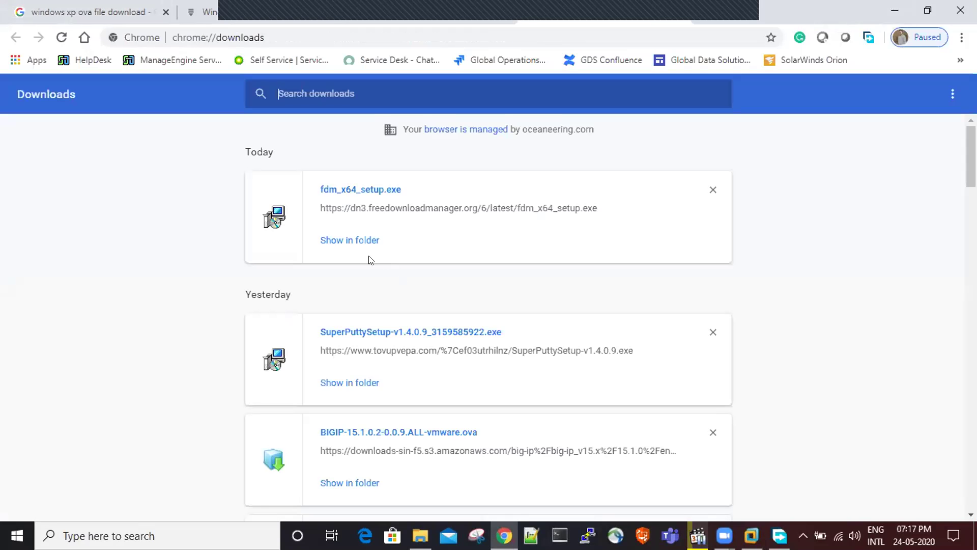
pyautogui.hotkey('ctrl', 'w')
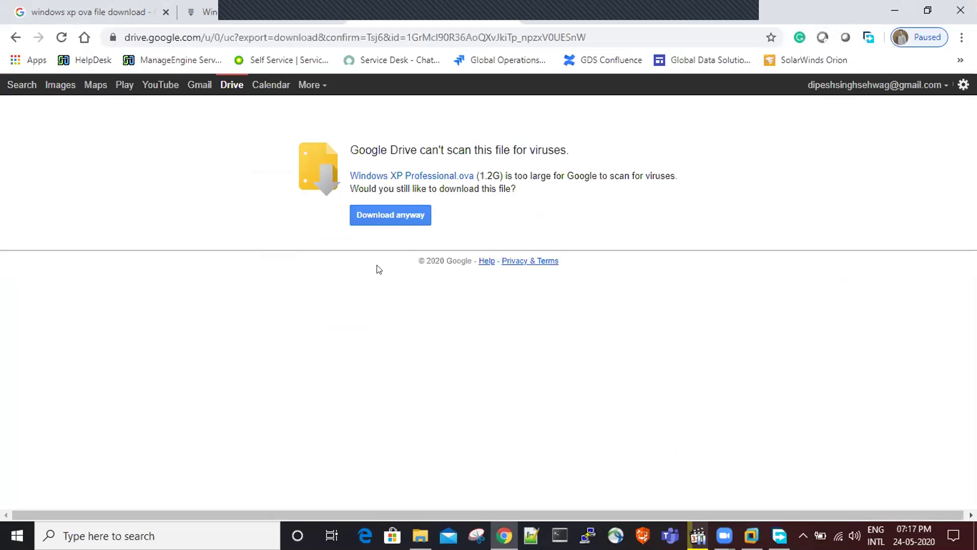
pyautogui.click(405, 208)
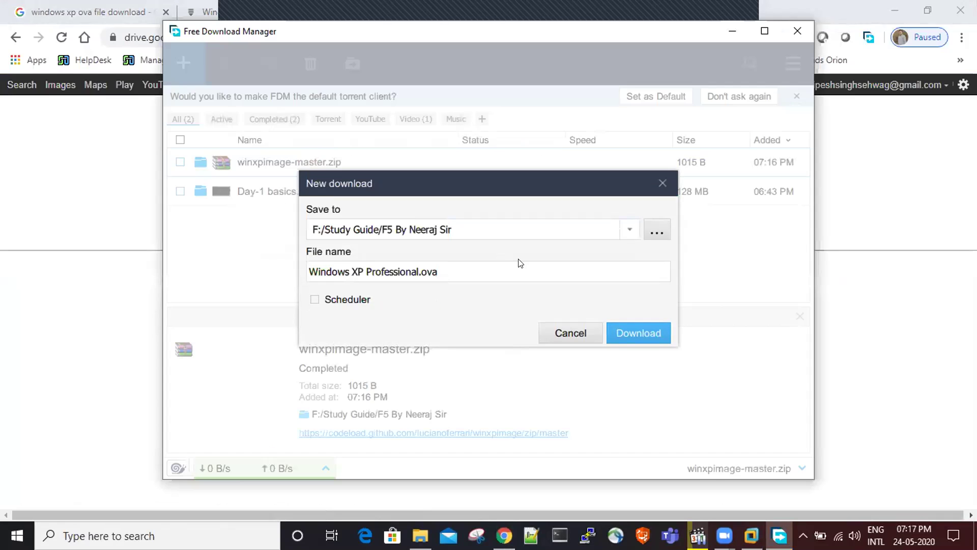
# - Save Windows XP Professional.ova to F:/Study Guide/F5 By Neeraj Sir and minimize the browser
pyautogui.click(621, 326)
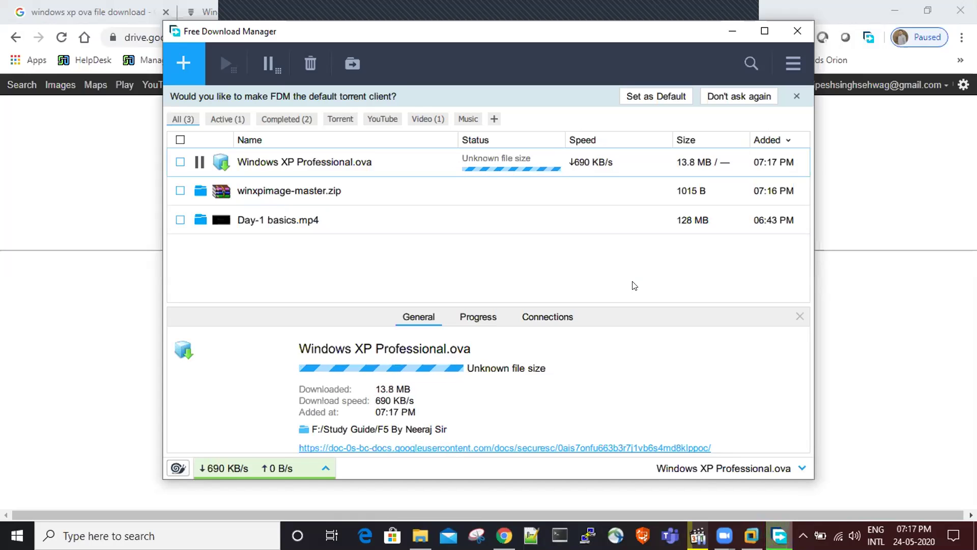
pyautogui.click(97, 302)
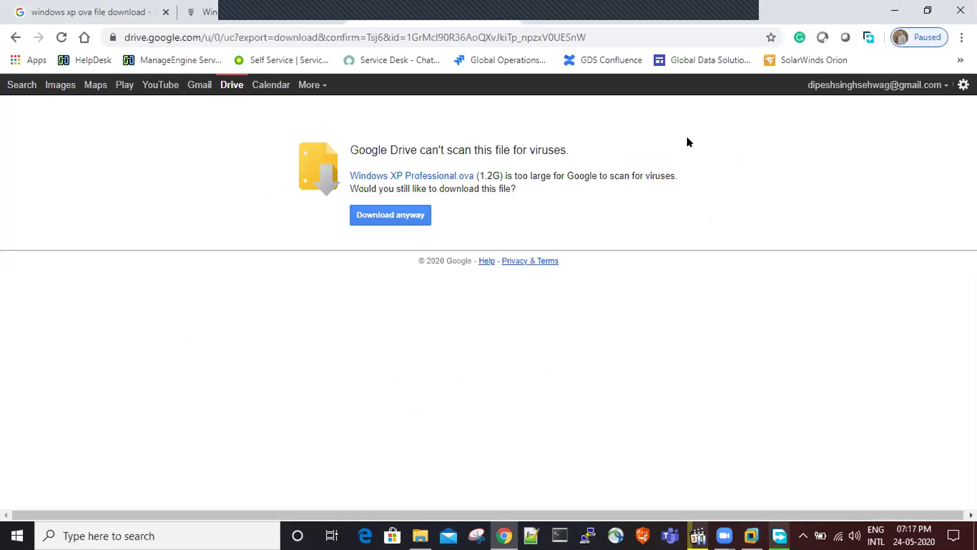
pyautogui.click(890, 12)
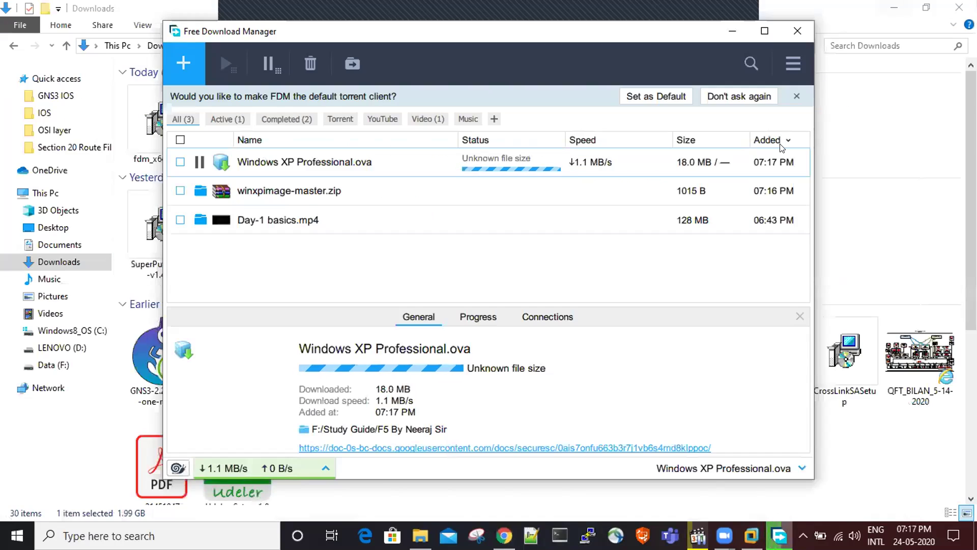
# - Open the BIGIP-15.1.0.2 .ova with VMware Workstation, set as the default app for .ova files
pyautogui.click(920, 90)
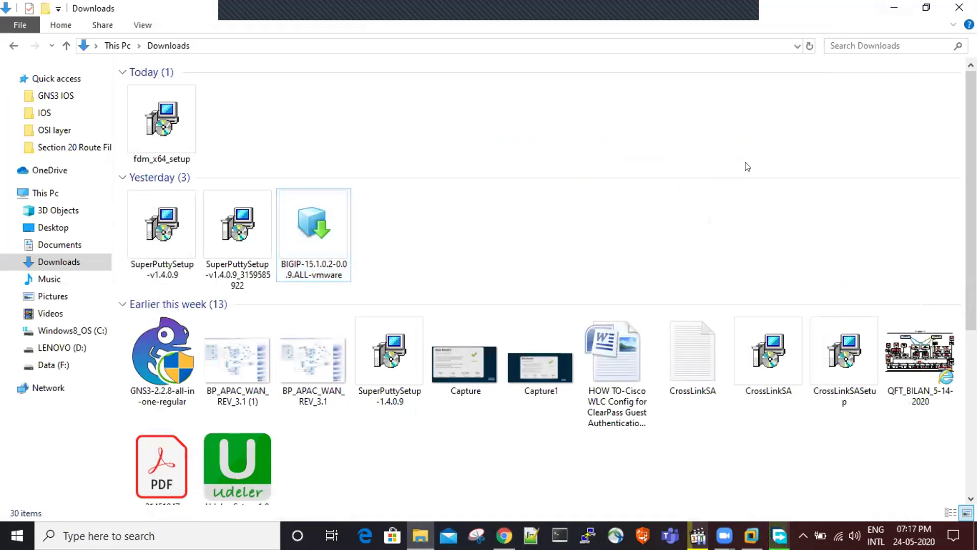
pyautogui.click(340, 247)
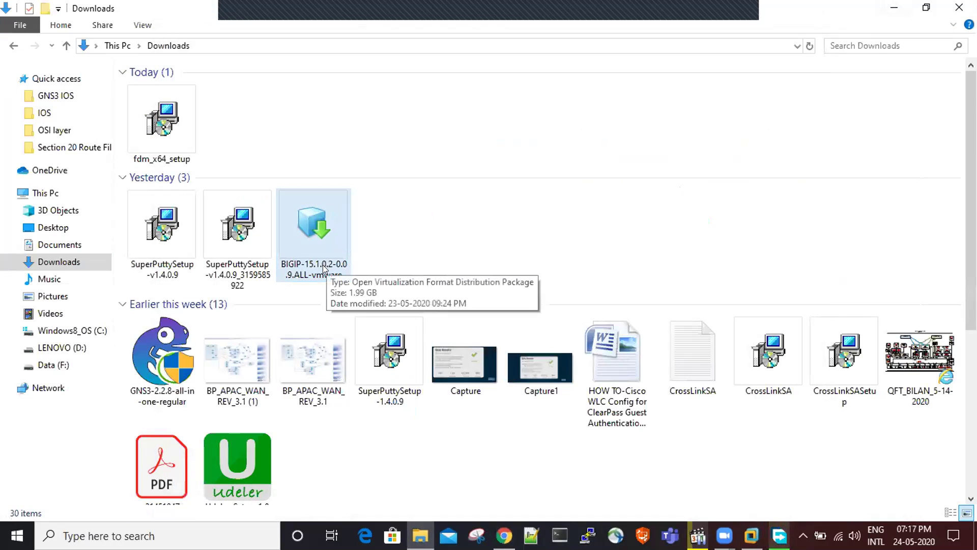
pyautogui.click(314, 236)
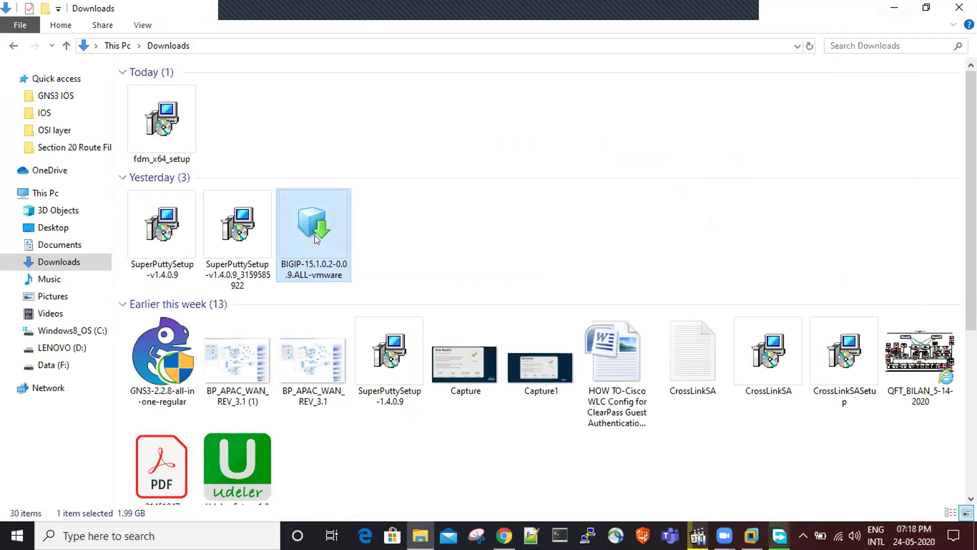
pyautogui.doubleClick(315, 235)
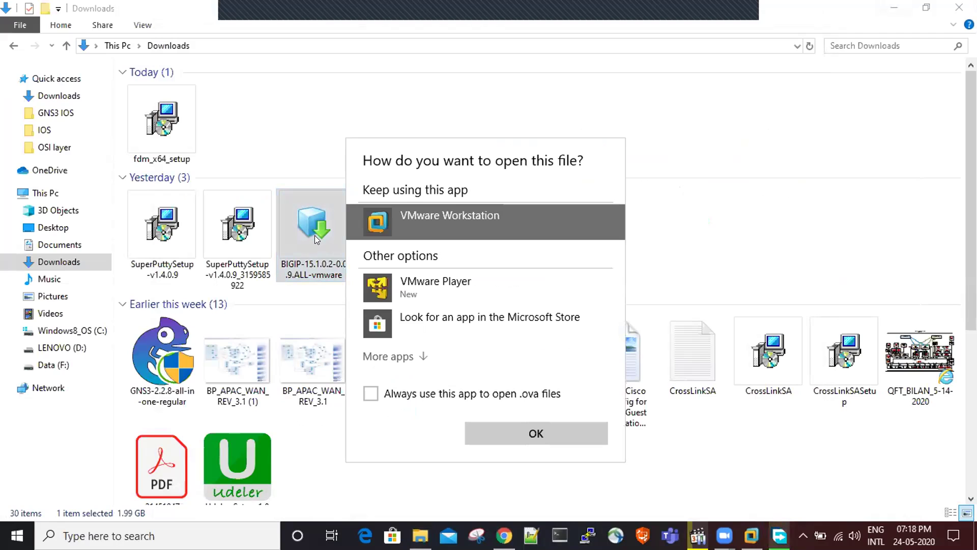
pyautogui.click(405, 388)
# - Name the imported BIGIP virtual machine BIGIP-LTM and start the import
pyautogui.click(536, 433)
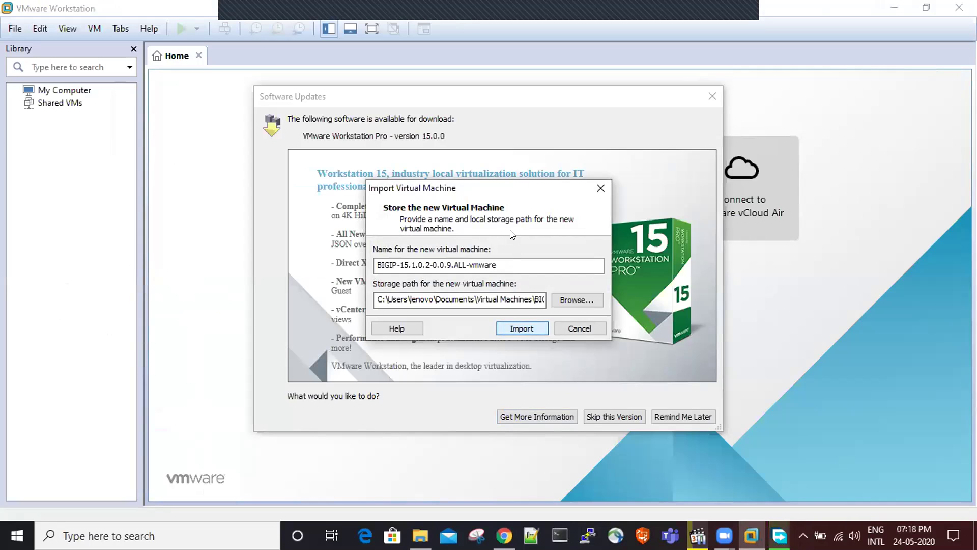
pyautogui.moveTo(502, 258); pyautogui.dragTo(399, 261)
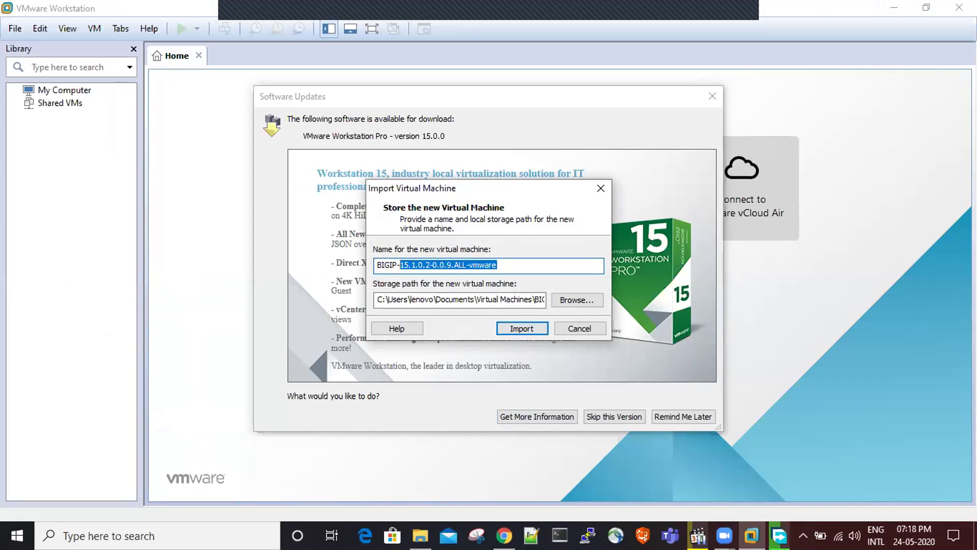
pyautogui.write('LTM')
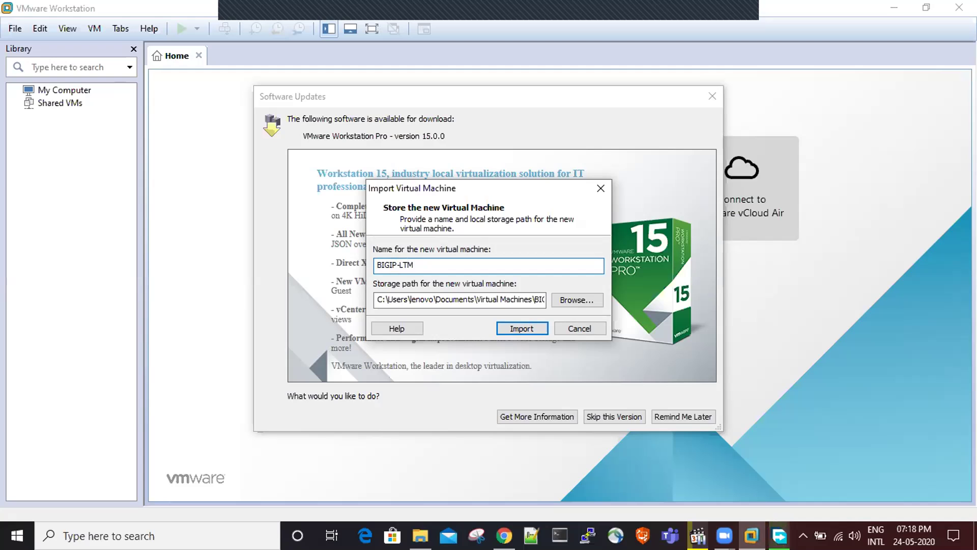
pyautogui.click(508, 325)
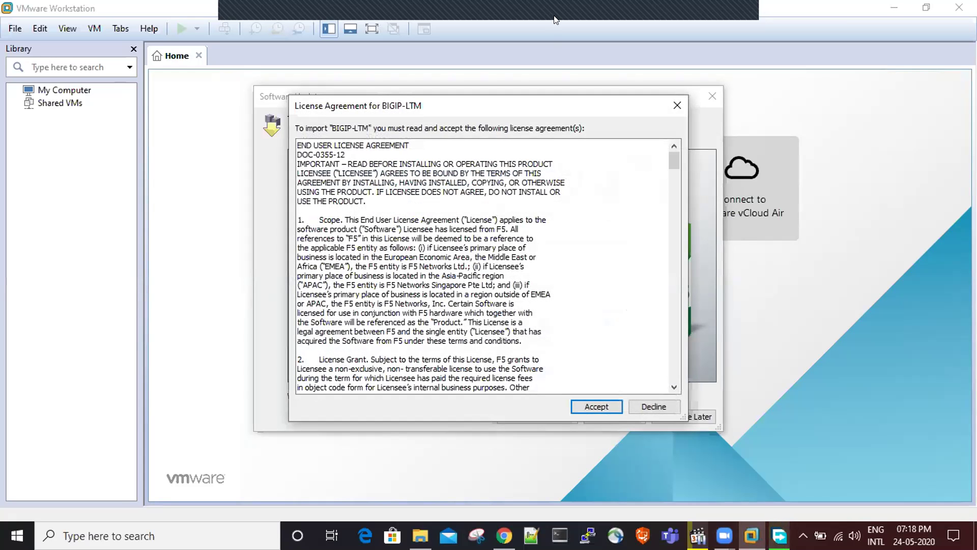
# - Accept the F5 license so BIGIP-LTM imports, then check the Free Download Manager progress
pyautogui.click(585, 405)
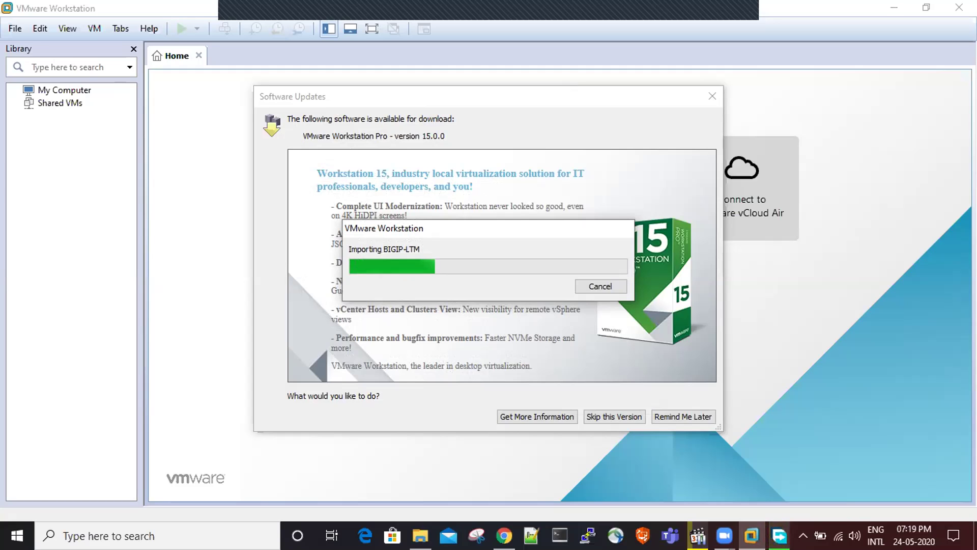
pyautogui.click(779, 535)
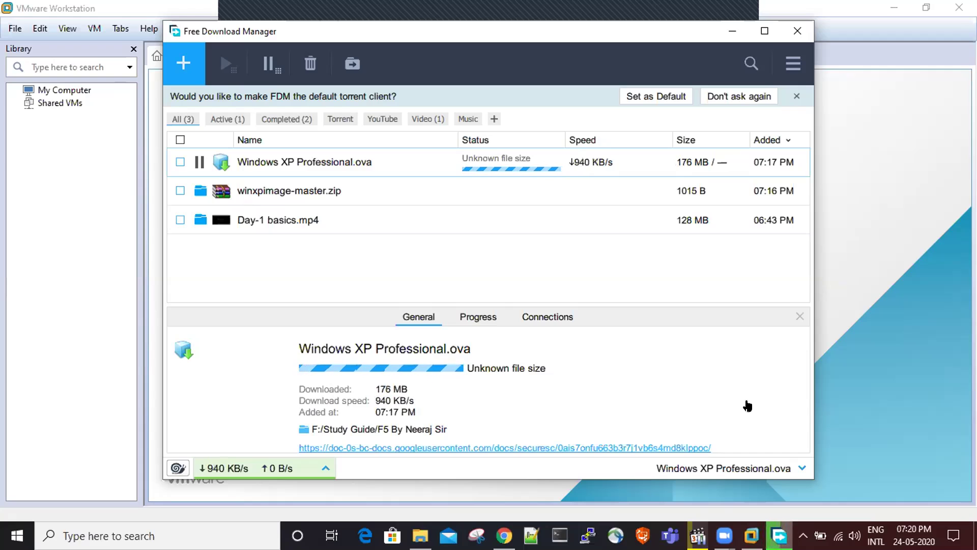
# - Bring VMware Workstation back to the front and let the BIGIP-LTM import finish
pyautogui.click(751, 535)
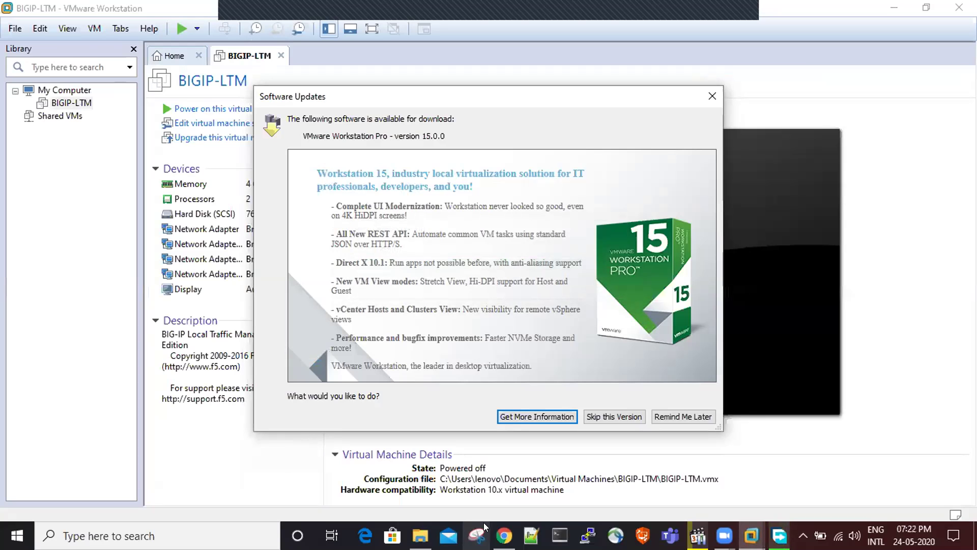
# - Skip the Workstation 15 update offer and open BIGIP-LTM's Network Adapter 2 settings
pyautogui.click(631, 415)
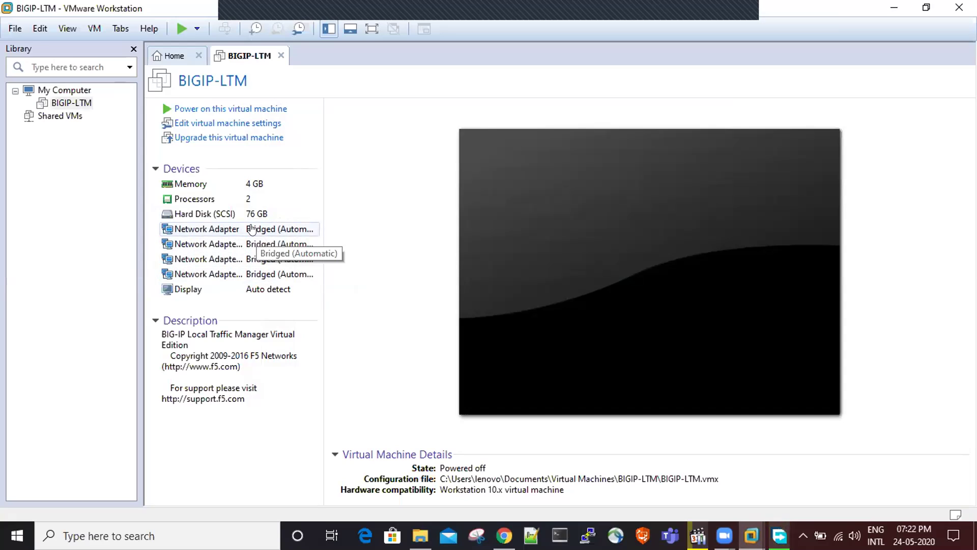
pyautogui.click(250, 244)
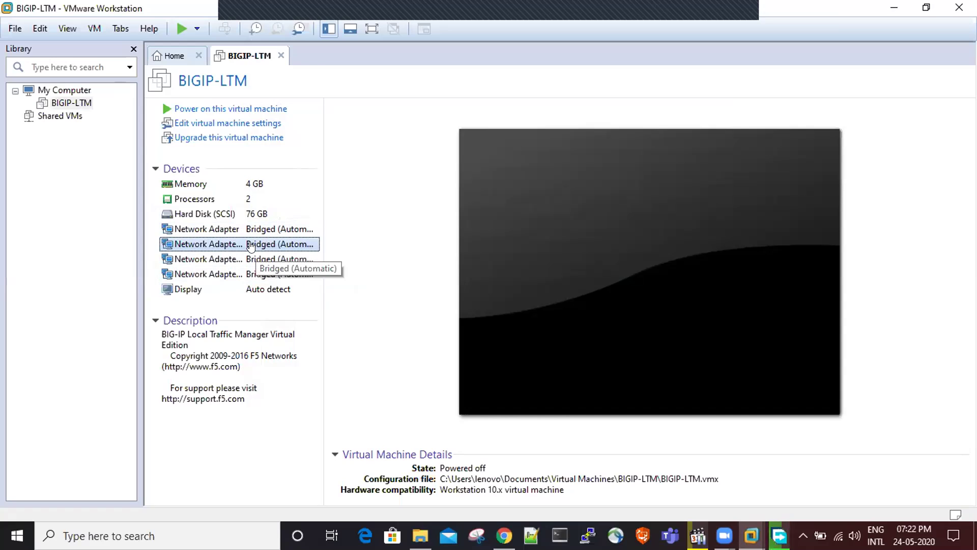
pyautogui.doubleClick(251, 245)
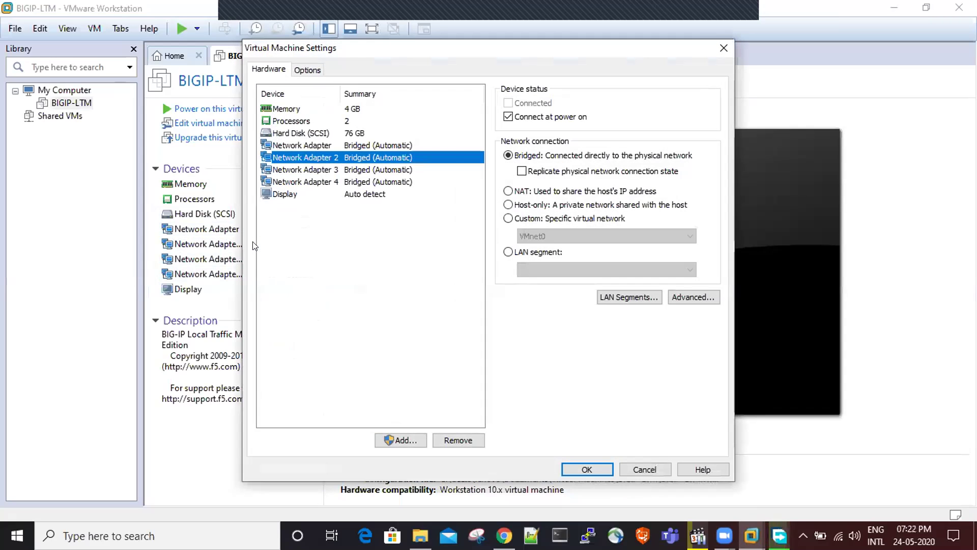
# - Dismiss the Virtual Machine Settings dialog with Esc, leaving all four adapters Bridged
pyautogui.press('Escape')
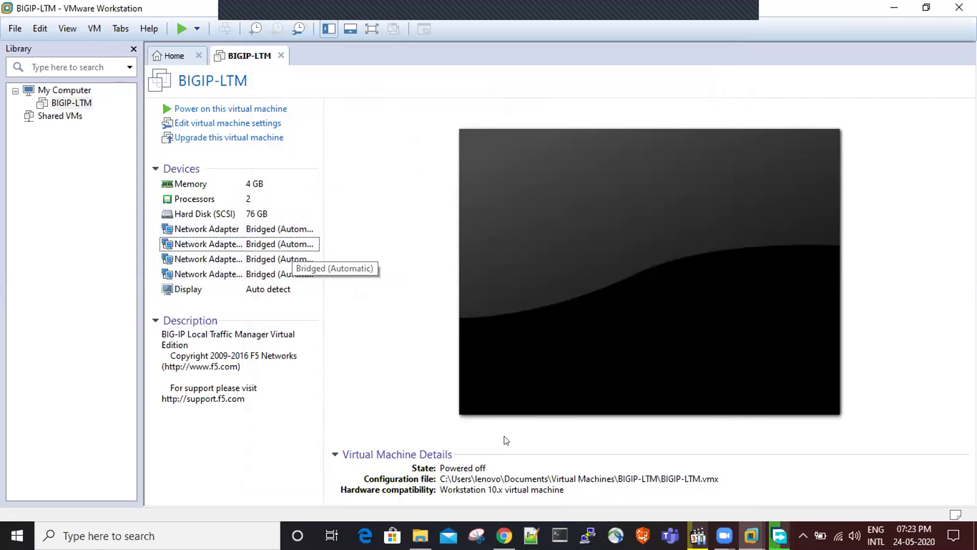
# - Launch Notepad and list 1.1, 1.2 and 1.3 on separate lines
pyautogui.press('super')
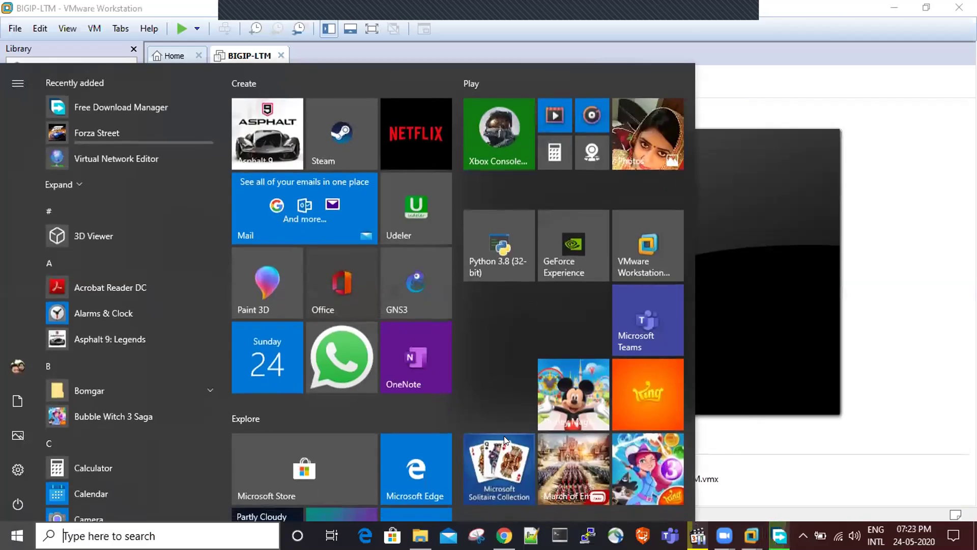
pyautogui.write('note')
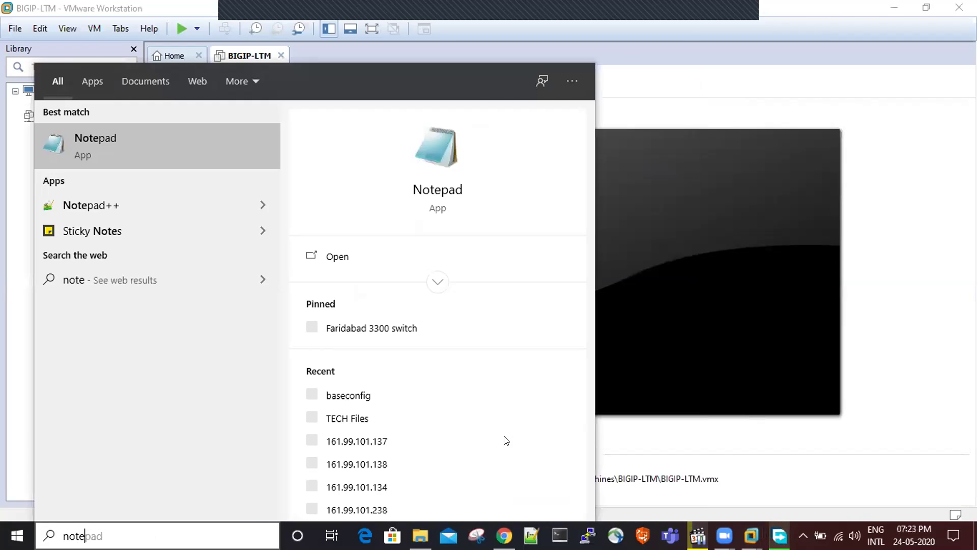
pyautogui.press('Return')
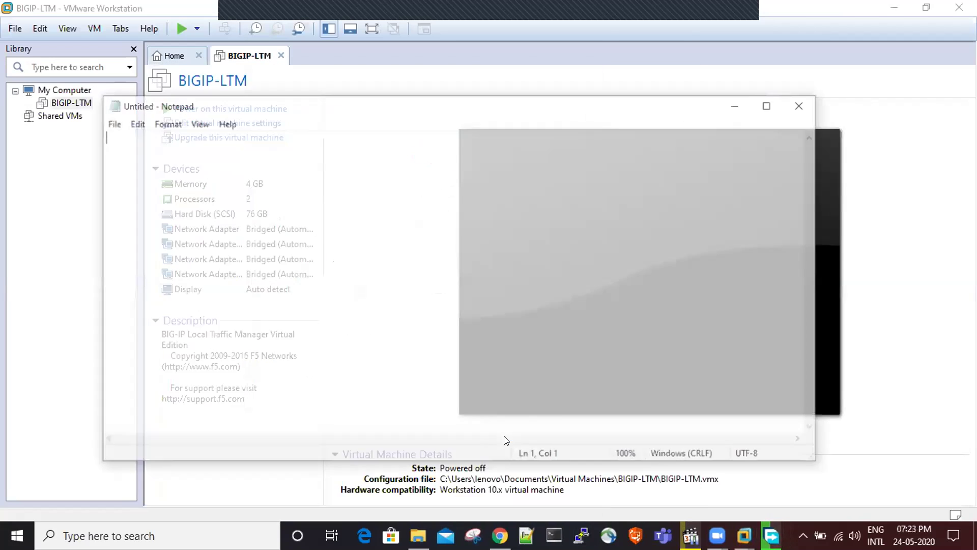
pyautogui.write('1.1')
pyautogui.press('Return')
pyautogui.write('1.2')
pyautogui.press('Return')
pyautogui.write('1.3')
pyautogui.press('Return')
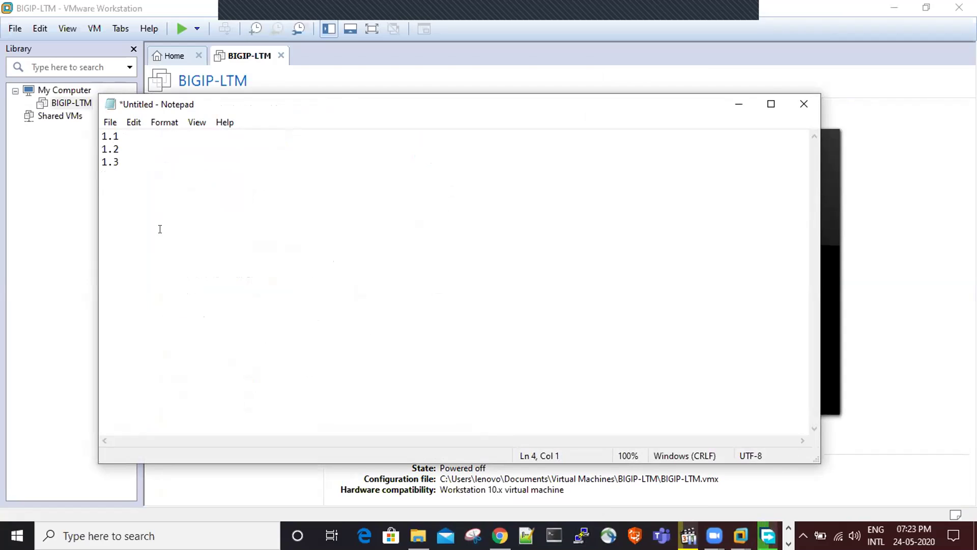
# - Insert mgmt--e0 as a new first line above 1.1
pyautogui.press('Up')
pyautogui.press('Up')
pyautogui.press('Up')
pyautogui.press('Return')
pyautogui.press('Up')
pyautogui.write('mgmt--e0')
pyautogui.press('Down')
# - Narrow Notepad to the right side and label 1.1 as internal communication (Server connection)
pyautogui.moveTo(91, 259); pyautogui.dragTo(296, 249)
pyautogui.moveTo(472, 99); pyautogui.dragTo(680, 99)
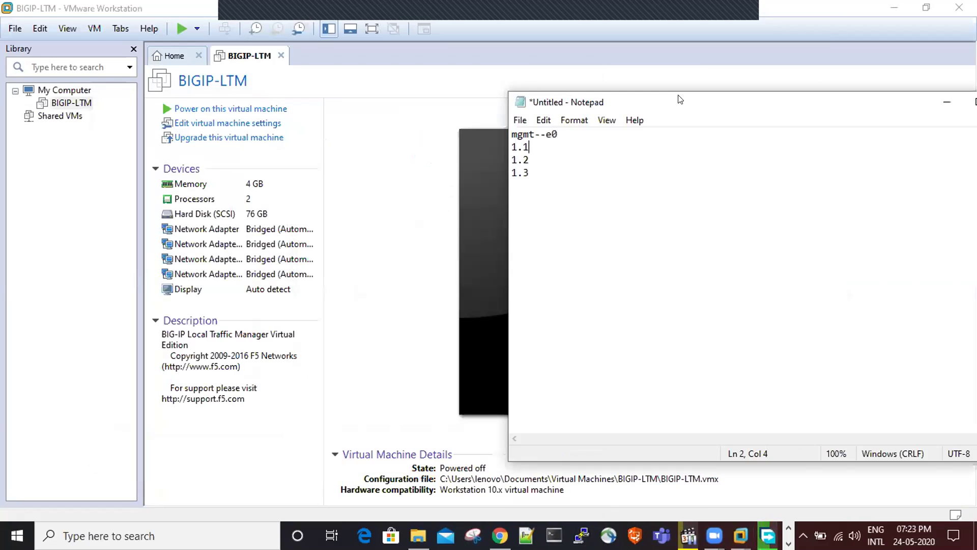
pyautogui.write('---internal communicatoin')
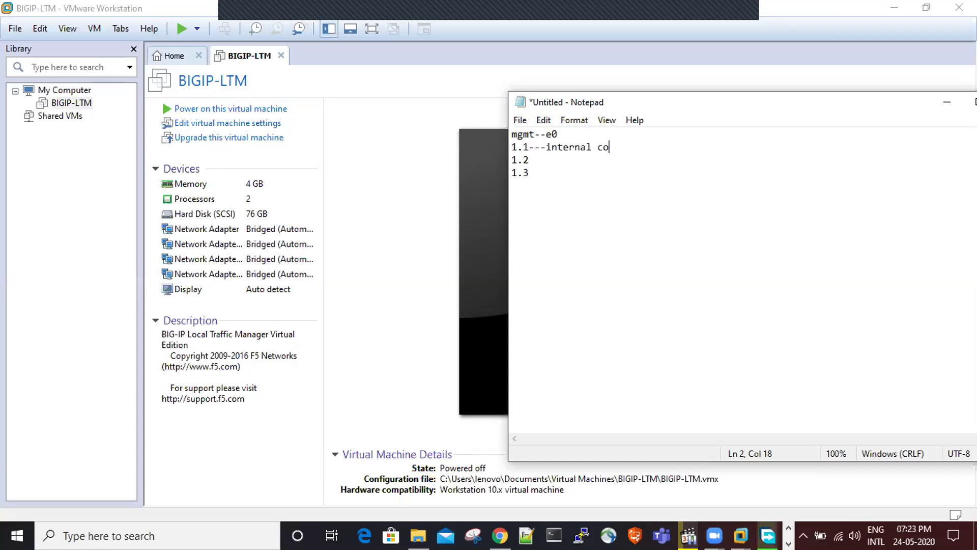
pyautogui.press('BackSpace')
pyautogui.press('BackSpace')
pyautogui.press('BackSpace')
pyautogui.press('BackSpace')
pyautogui.write('ion ()')
pyautogui.press('Left')
pyautogui.write('Sere')
pyautogui.press('BackSpace')
pyautogui.write('ver connection) 1.2')
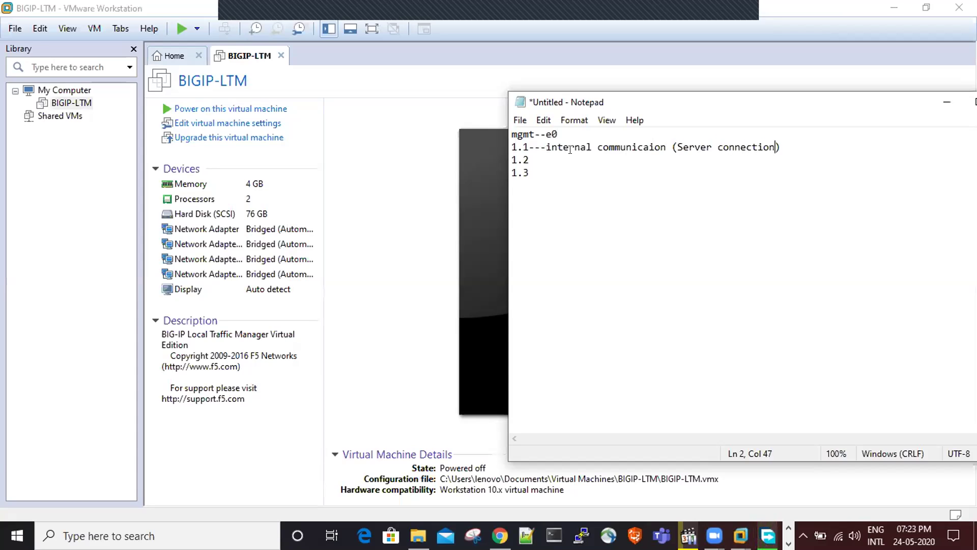
pyautogui.write('---external communication ()')
# - Label 1.2 as external communication (ISP)
pyautogui.press('Left')
pyautogui.write('ISP')
pyautogui.press('Left')
pyautogui.press('Left')
pyautogui.press('Left')
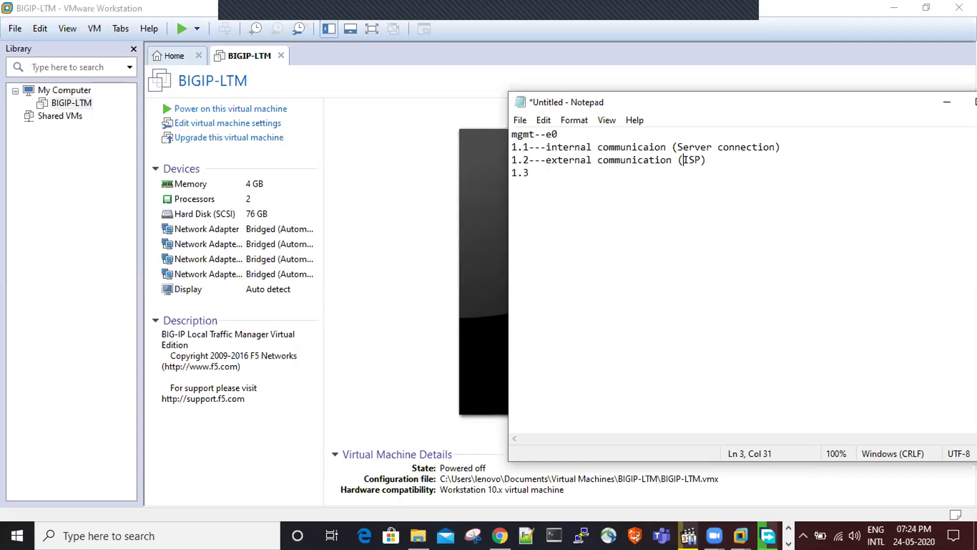
# - Highlight the 1.1 and 1.2 entries, then label 1.3 as HA (failover)
pyautogui.click(531, 147)
pyautogui.hotkey('shift', 'Left')
pyautogui.hotkey('shift', 'Left')
pyautogui.click(532, 160)
pyautogui.hotkey('shift', 'Left')
pyautogui.click(548, 160)
pyautogui.moveTo(510, 148); pyautogui.dragTo(514, 158)
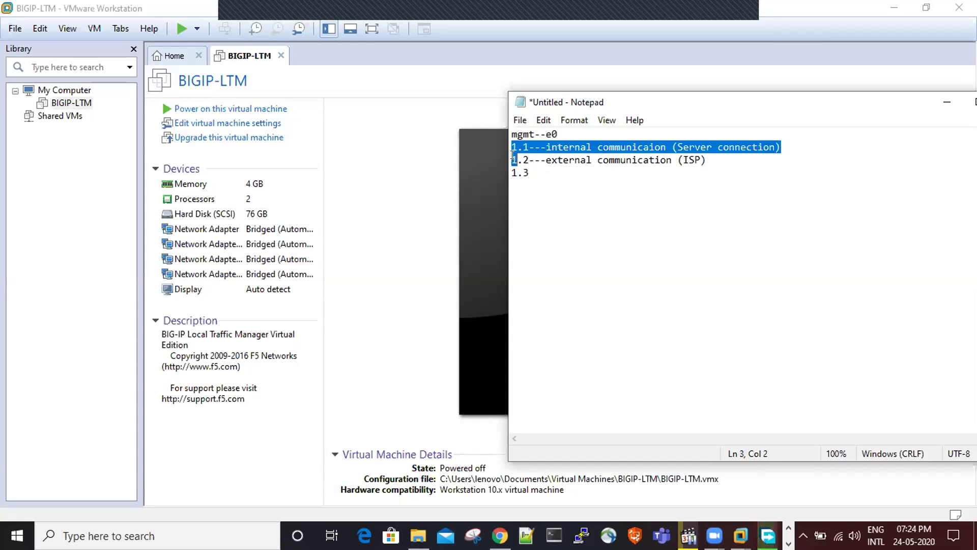
pyautogui.click(536, 170)
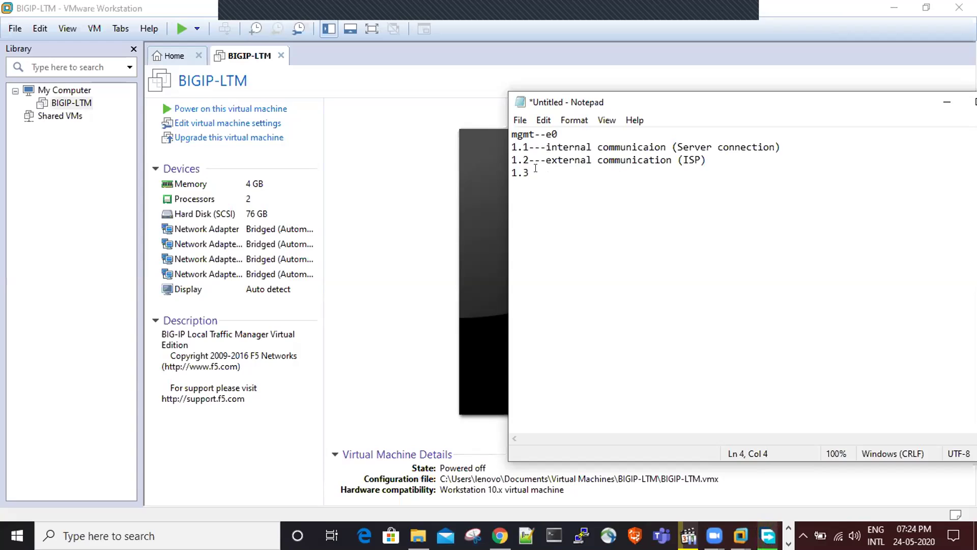
pyautogui.write('--')
pyautogui.write('-')
pyautogui.write('H')
pyautogui.write('A (failo')
pyautogui.write(')')
pyautogui.press('Left')
pyautogui.write('failover')
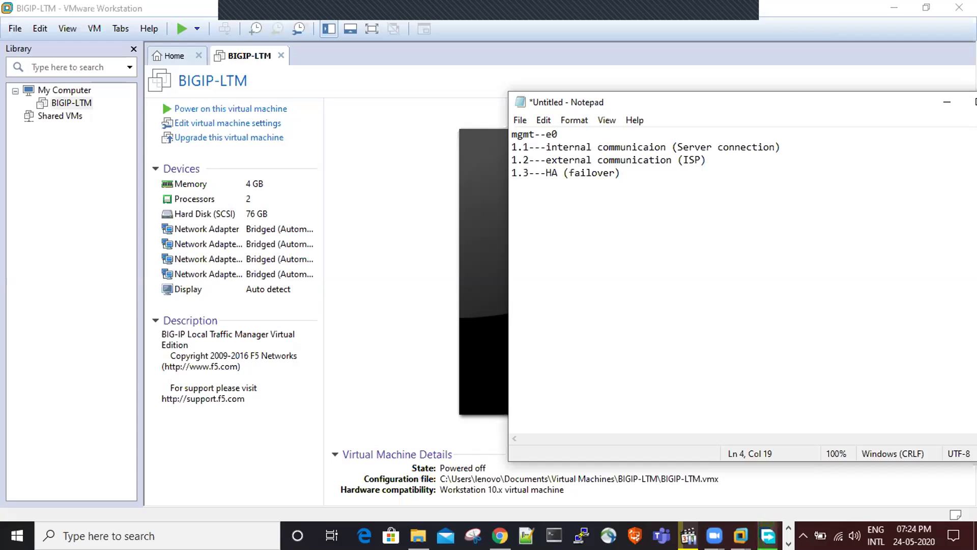
# - Add an indented 'virtual adapter' line under the 1.1 internal entry
pyautogui.moveTo(515, 135); pyautogui.dragTo(556, 158)
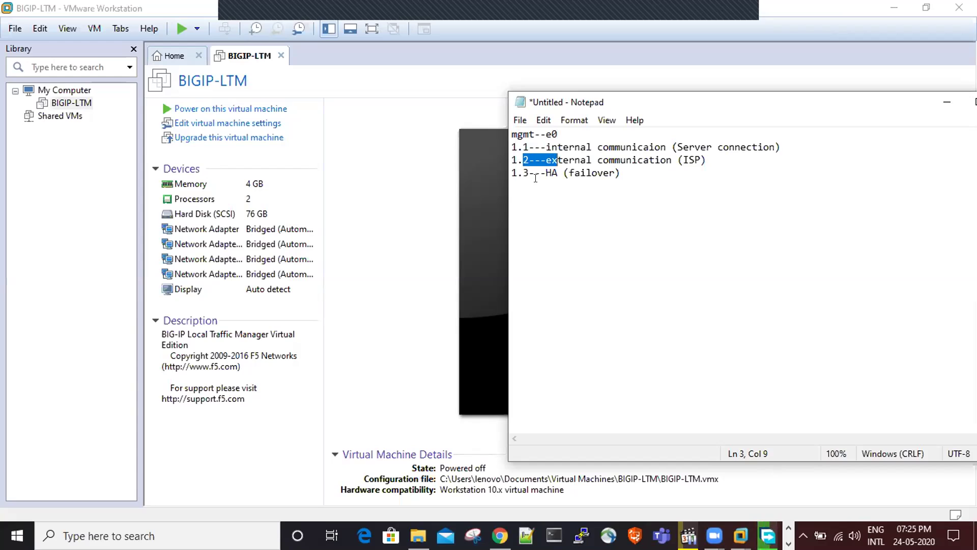
pyautogui.moveTo(552, 147); pyautogui.dragTo(579, 158)
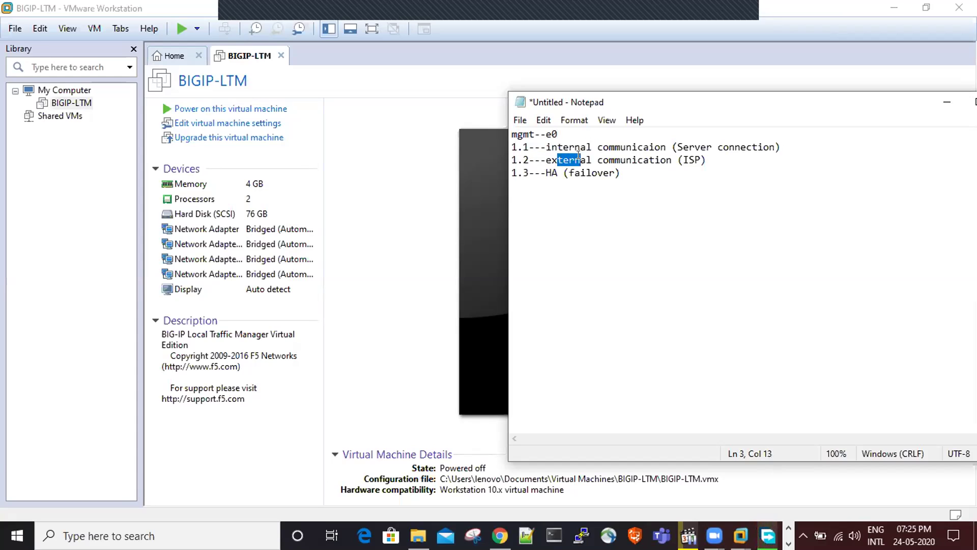
pyautogui.click(555, 147)
pyautogui.click(798, 144)
pyautogui.press('Return')
pyautogui.press('Tab')
pyautogui.write('virtual adap')
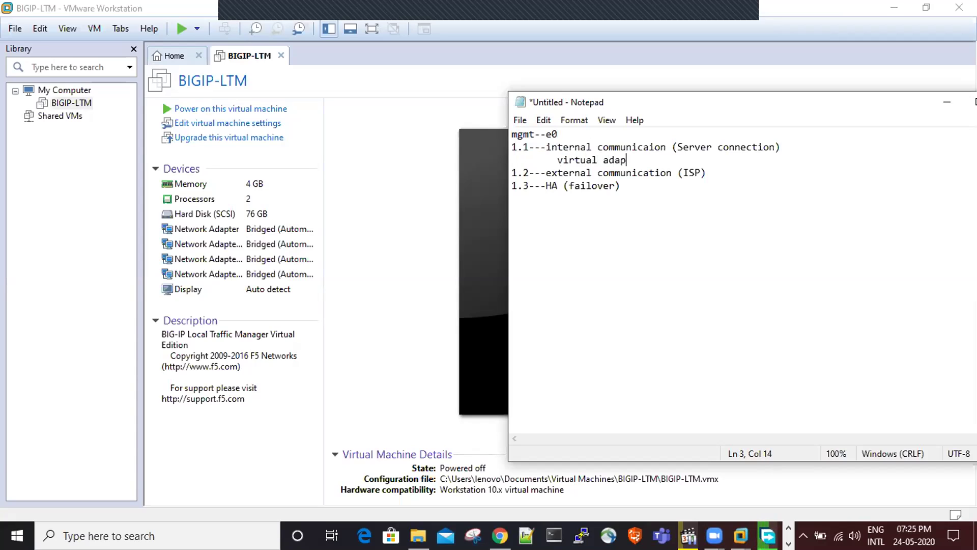
pyautogui.write('ter')
# - Add 'virtual adapter' lines under the 1.2 external and 1.3 HA entries
pyautogui.click(732, 170)
pyautogui.press('Return')
pyautogui.write('virtual adapter')
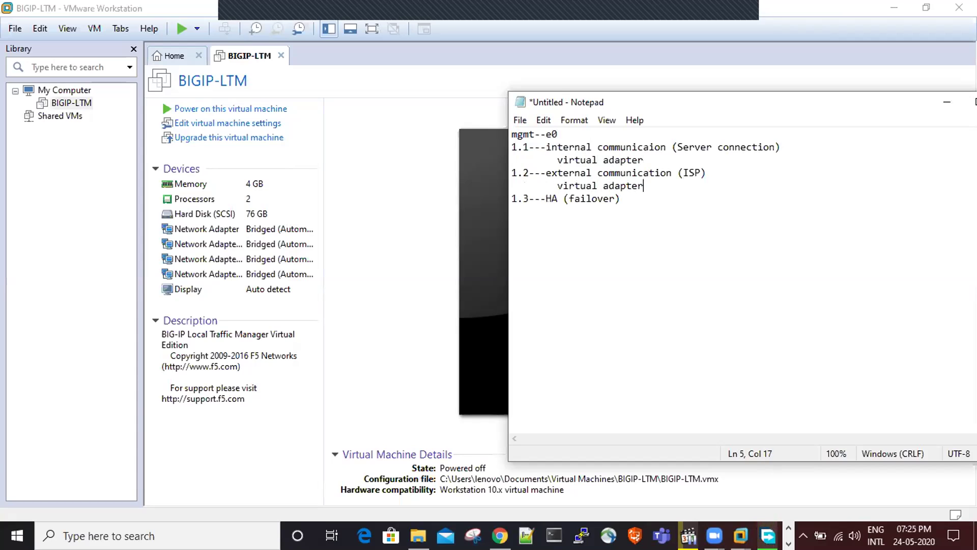
pyautogui.click(642, 196)
pyautogui.press('Return')
pyautogui.press('Tab')
pyautogui.write('virtual adapter')
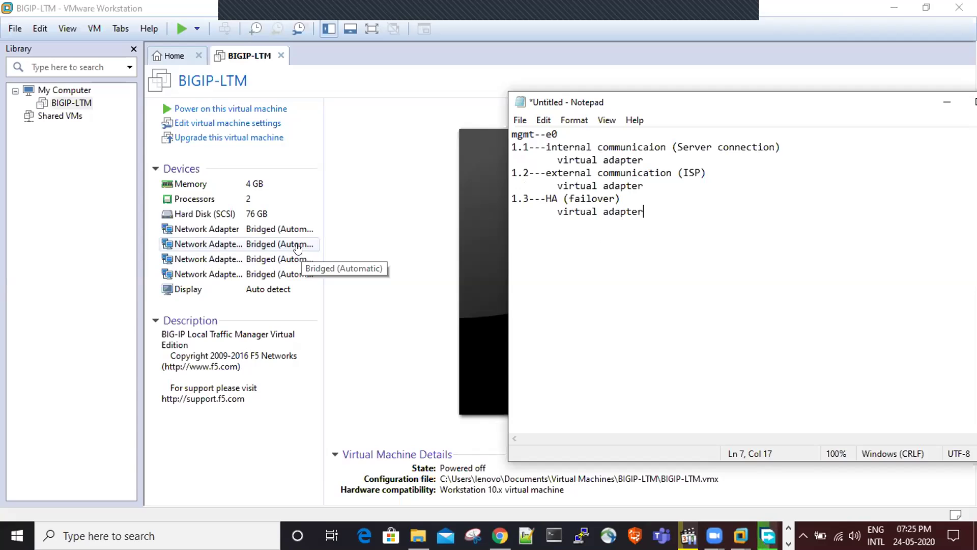
# - Set BIGIP-LTM's first network adapter to Custom VMnet8 (NAT)
pyautogui.click(270, 235)
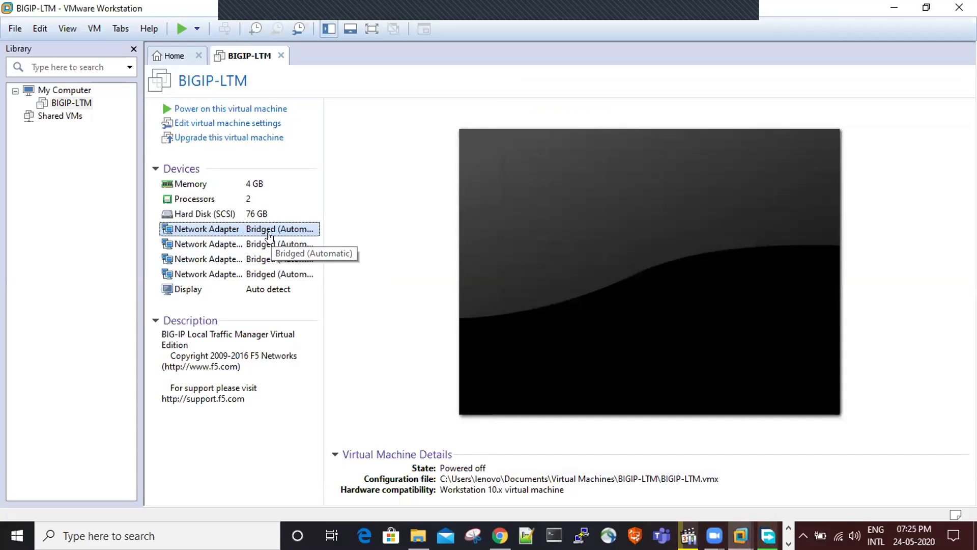
pyautogui.doubleClick(269, 235)
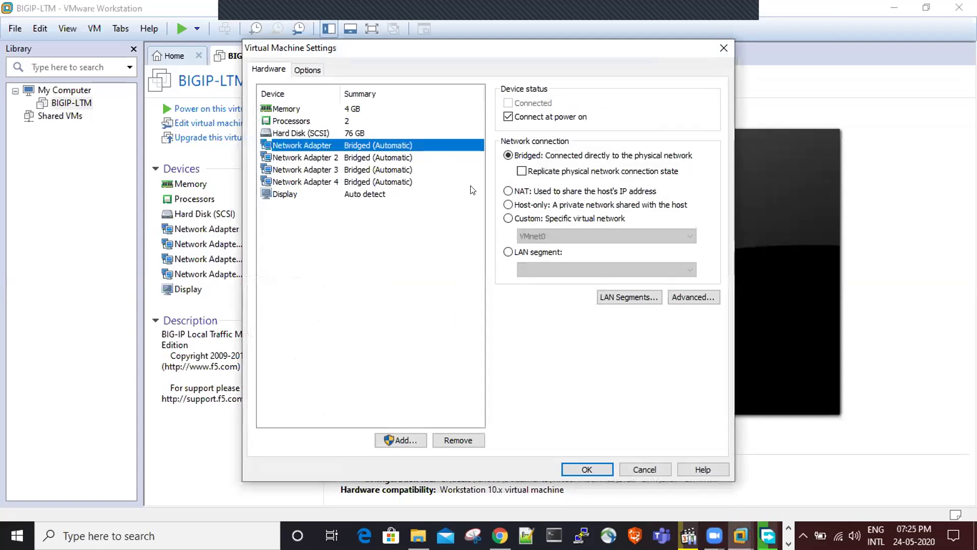
pyautogui.click(561, 219)
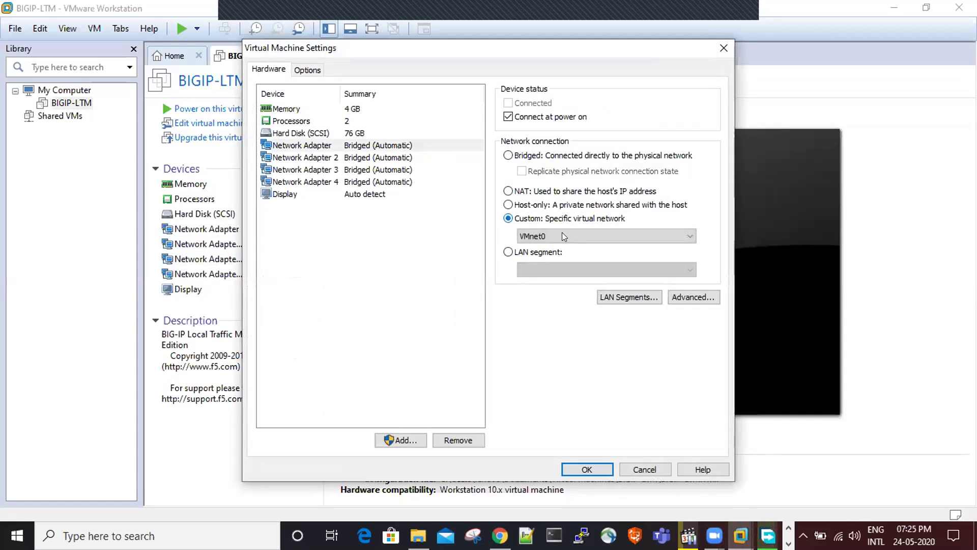
pyautogui.click(562, 235)
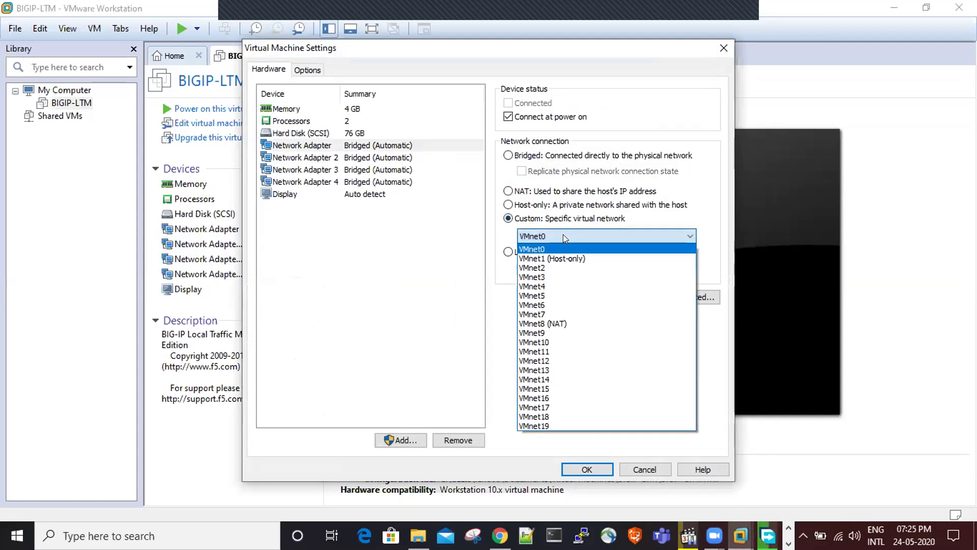
pyautogui.click(554, 324)
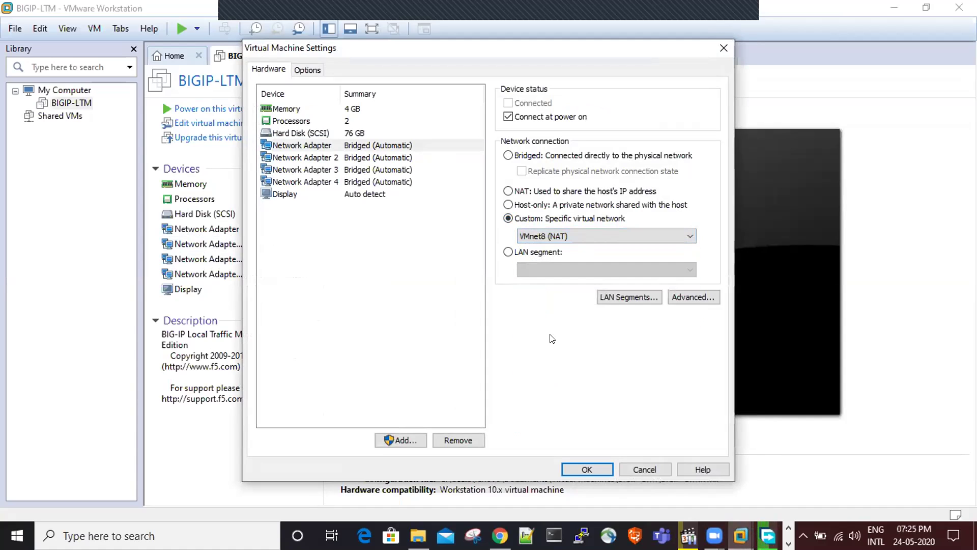
# - Set Network Adapter 2 to Custom VMnet1 (Host-only)
pyautogui.click(384, 157)
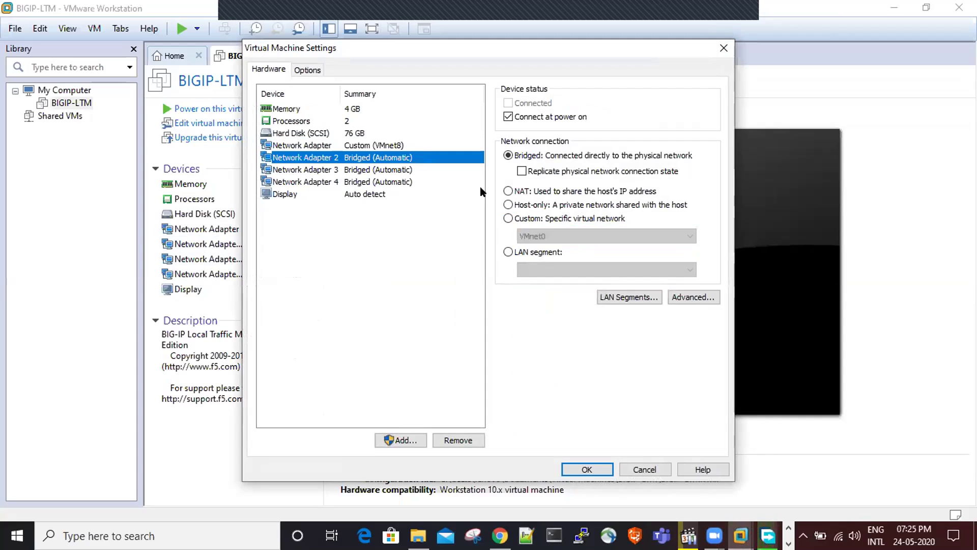
pyautogui.click(539, 218)
pyautogui.click(553, 235)
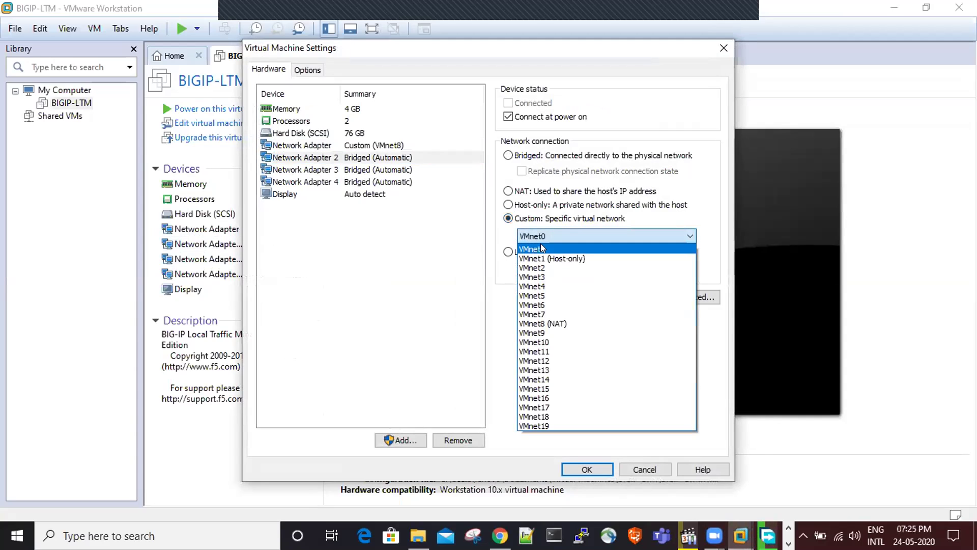
pyautogui.click(540, 258)
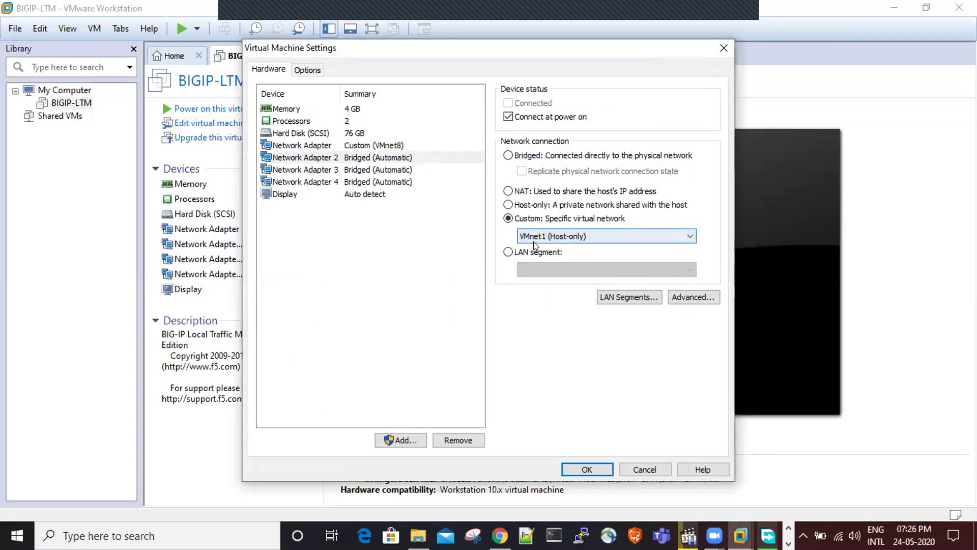
pyautogui.press('super+r')
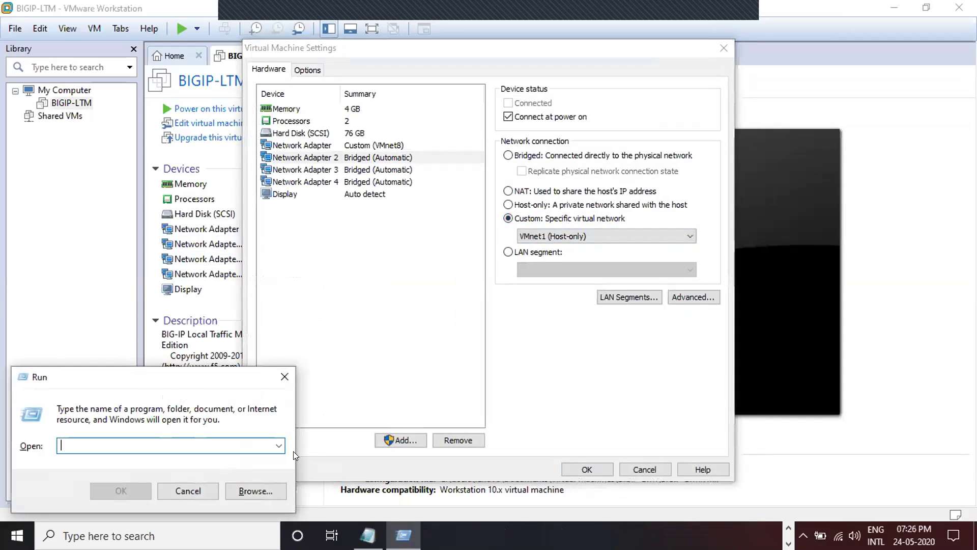
# - Run ncpa.cpl to check the VMnet1 and VMnet8 host adapters, then return to Notepad
pyautogui.write('ncpa.cpl')
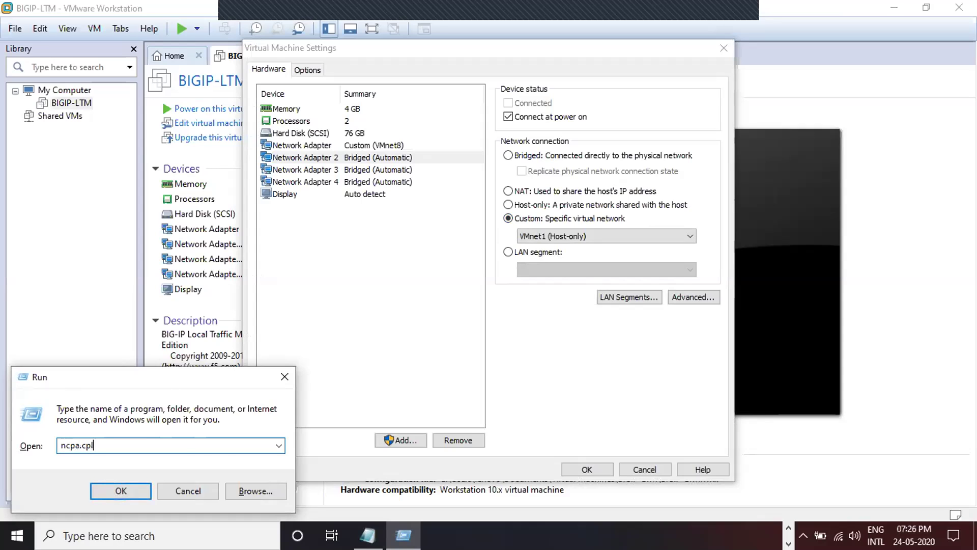
pyautogui.press('Return')
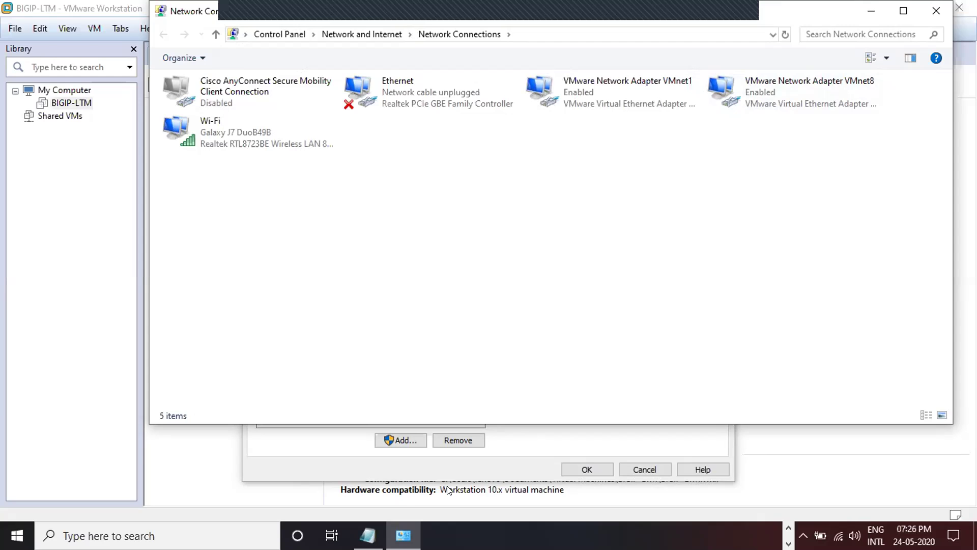
pyautogui.click(371, 529)
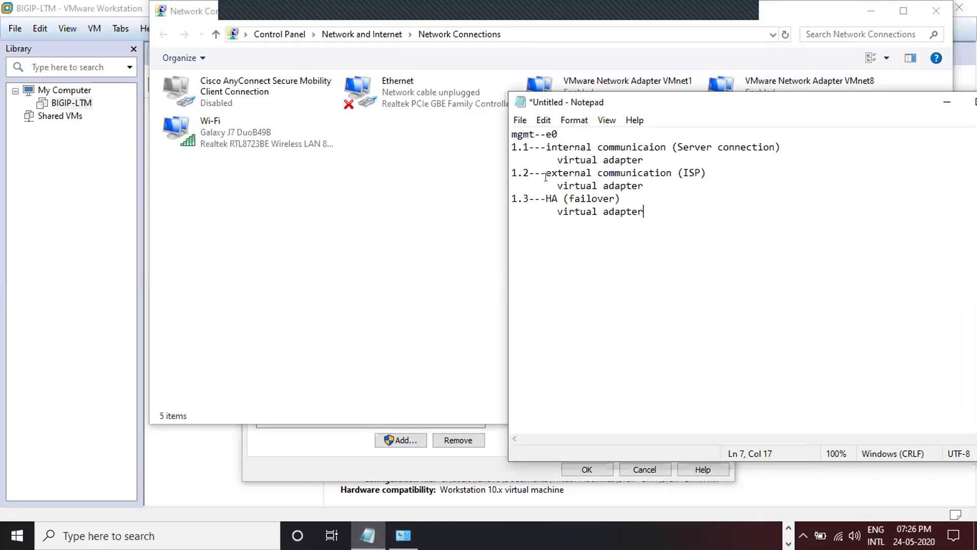
# - Note mgmt--e0 as virtual adapter-vmnet8 and the 1.1 adapter as vmnet1
pyautogui.click(560, 124)
pyautogui.press('Return')
pyautogui.press('Tab')
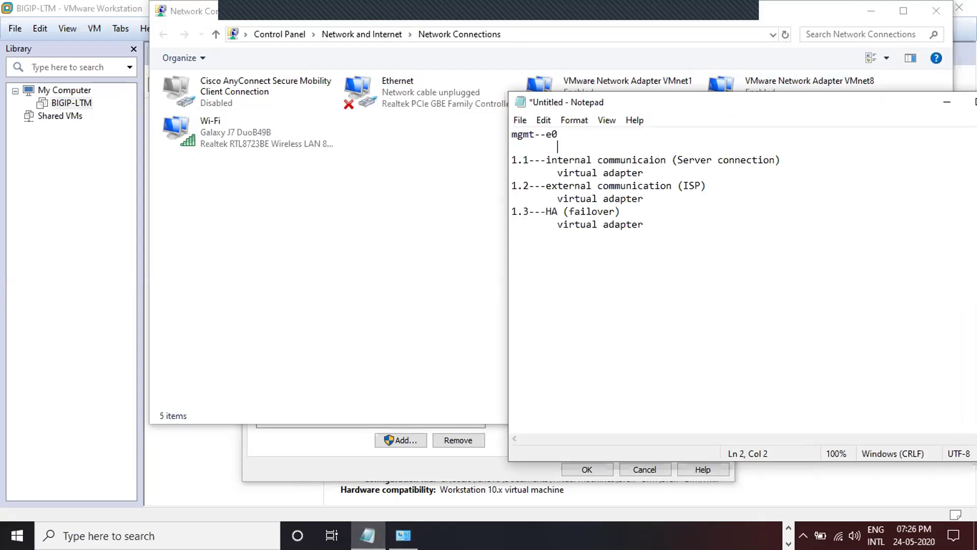
pyautogui.write('virtual adapter-vmnet8')
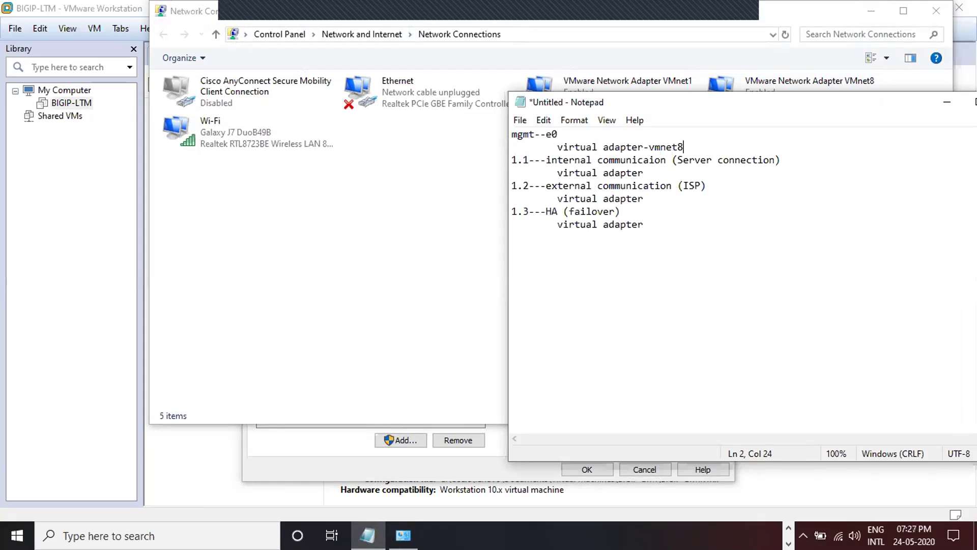
pyautogui.click(657, 167)
pyautogui.write('-vmnet1')
pyautogui.click(646, 198)
pyautogui.click(347, 446)
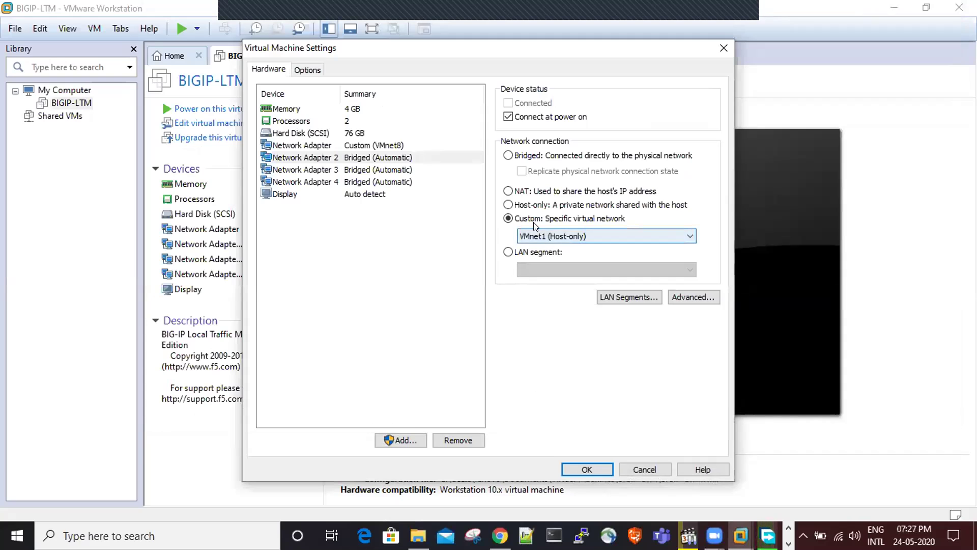
# - Save adapters one and two as Custom VMnet8 and VMnet1, returning to VMware Workstation
pyautogui.click(590, 472)
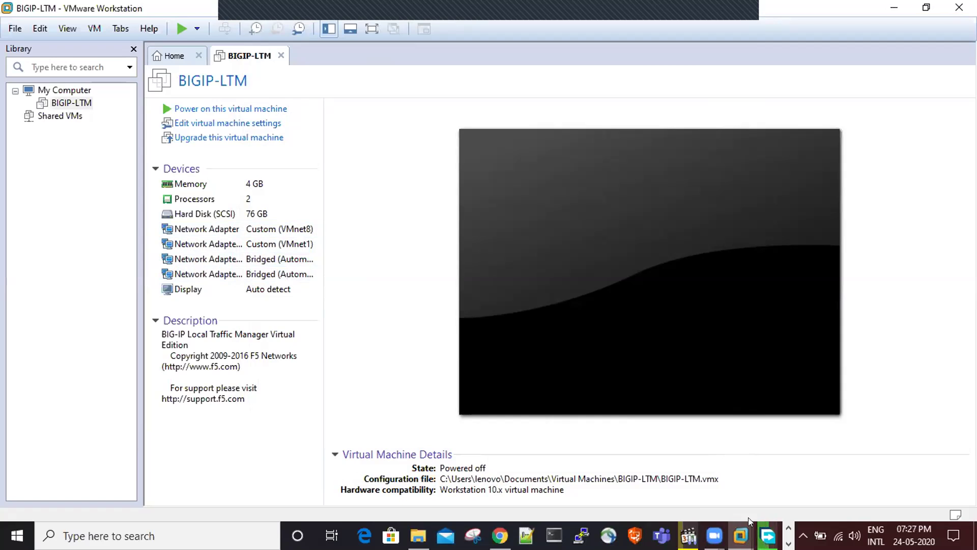
pyautogui.hotkey('alt', 'Tab')
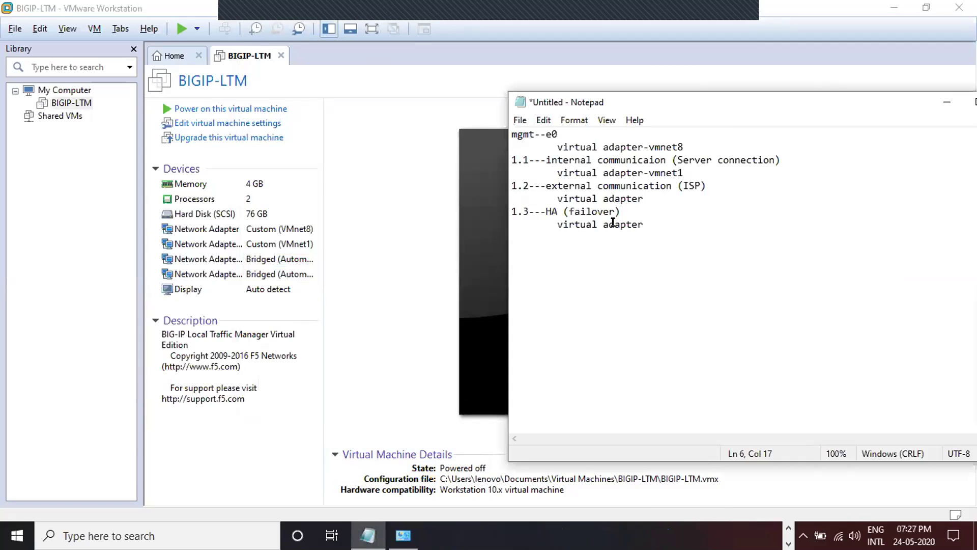
pyautogui.hotkey('alt', 'Tab')
pyautogui.hotkey('alt', 'Tab')
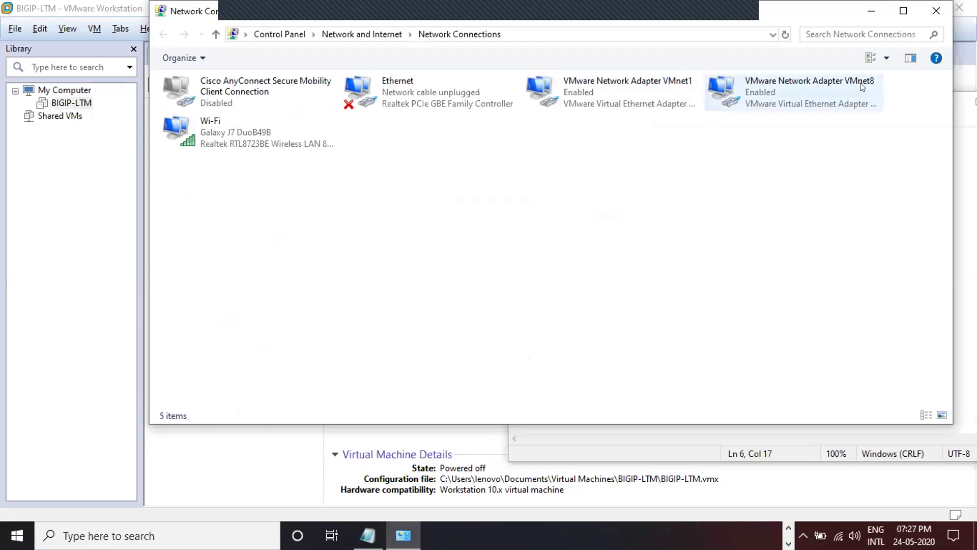
pyautogui.click(63, 249)
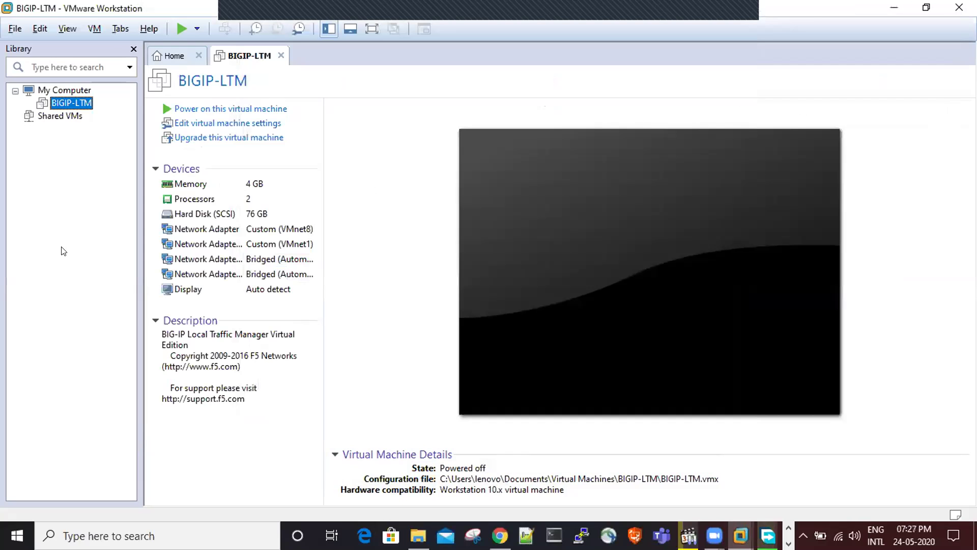
pyautogui.click(40, 28)
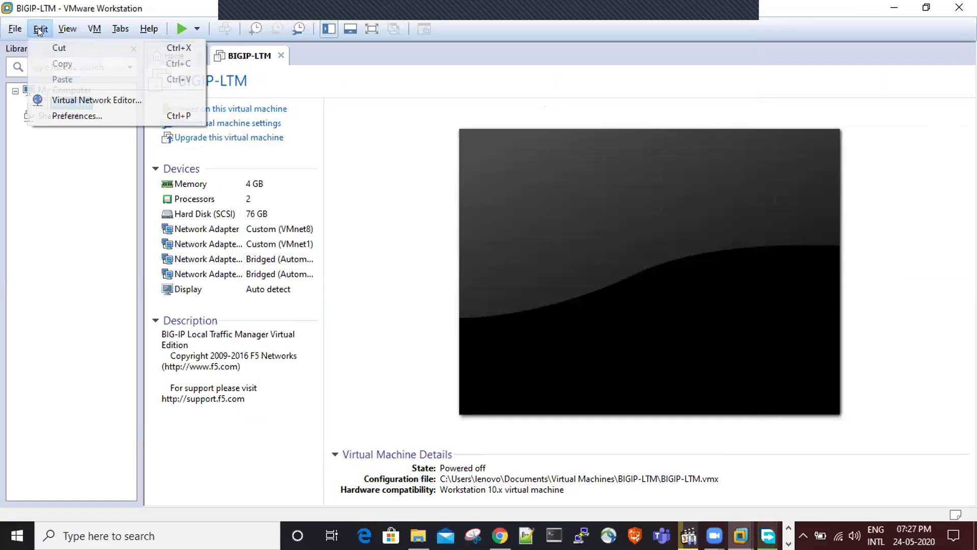
pyautogui.click(60, 100)
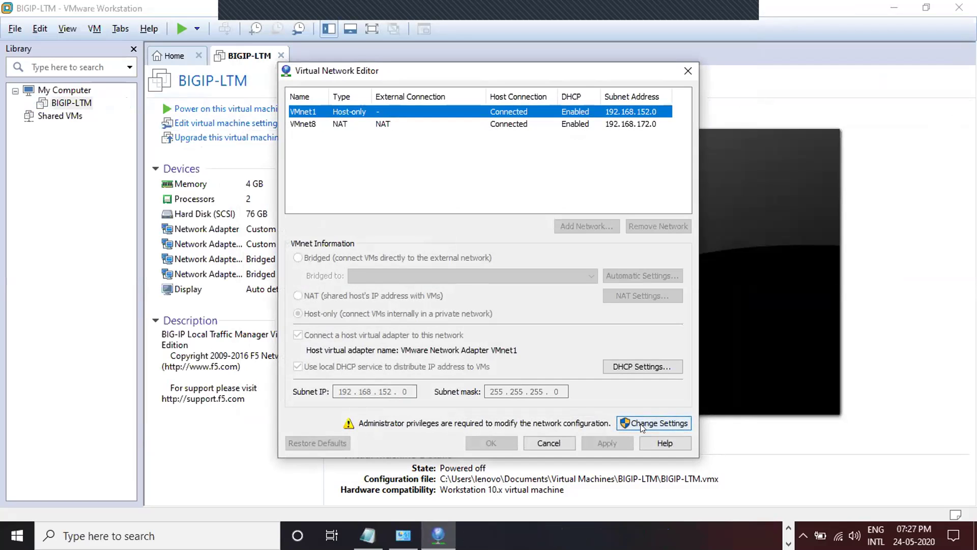
pyautogui.click(669, 427)
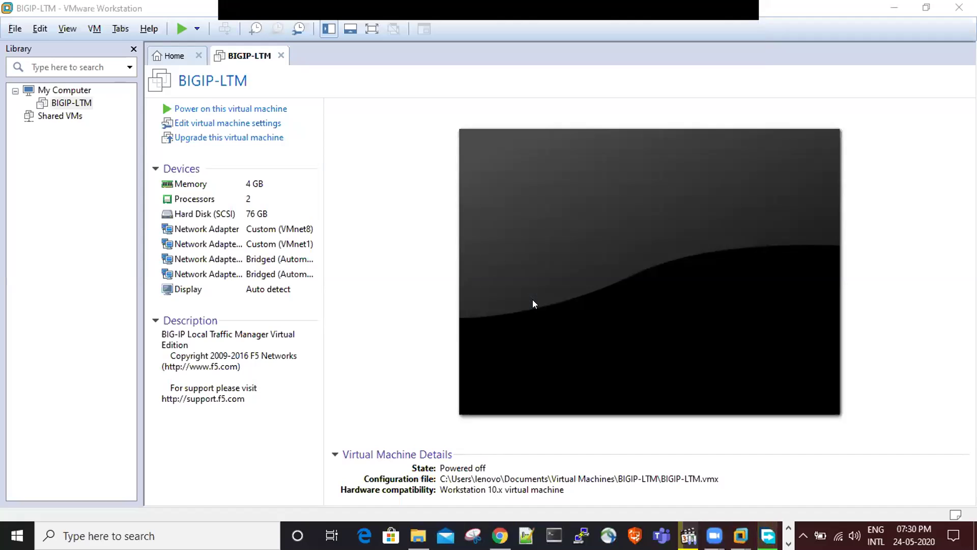
# - Put BIGIP-LTM's third network adapter on the custom VMnet2 (Host-only) network
pyautogui.click(251, 122)
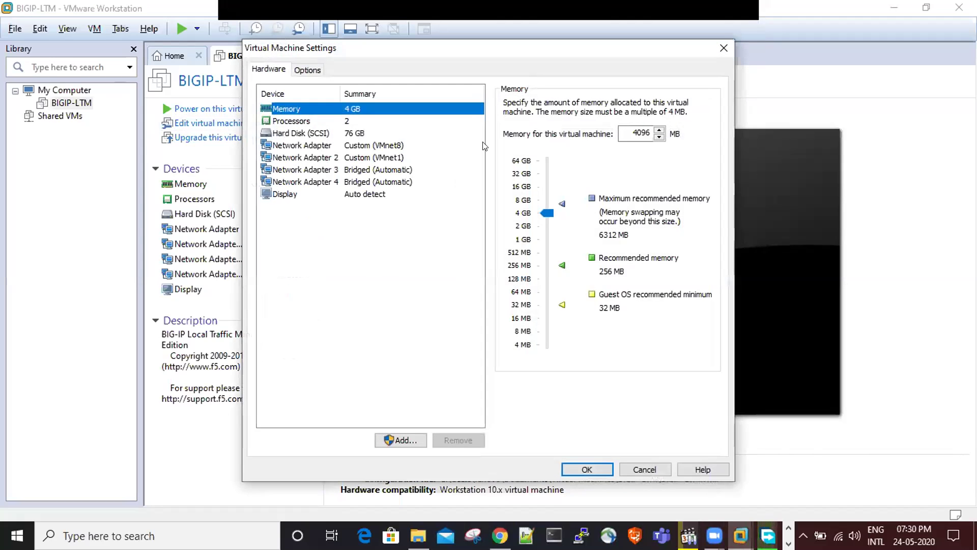
pyautogui.click(391, 169)
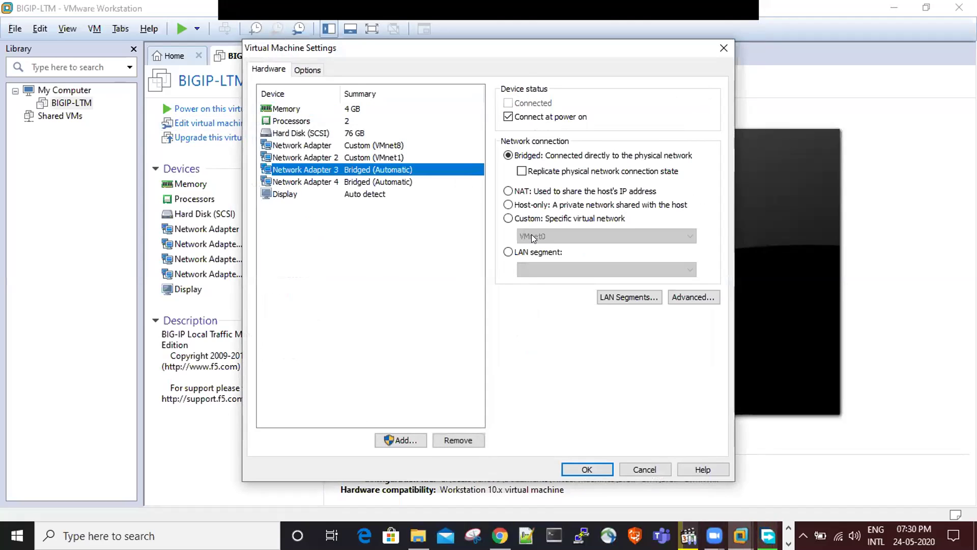
pyautogui.click(508, 219)
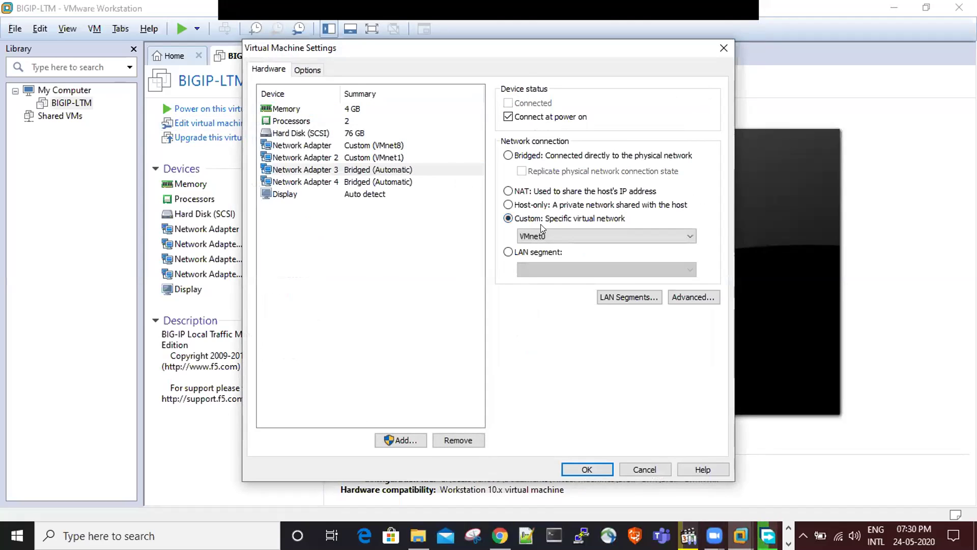
pyautogui.click(549, 235)
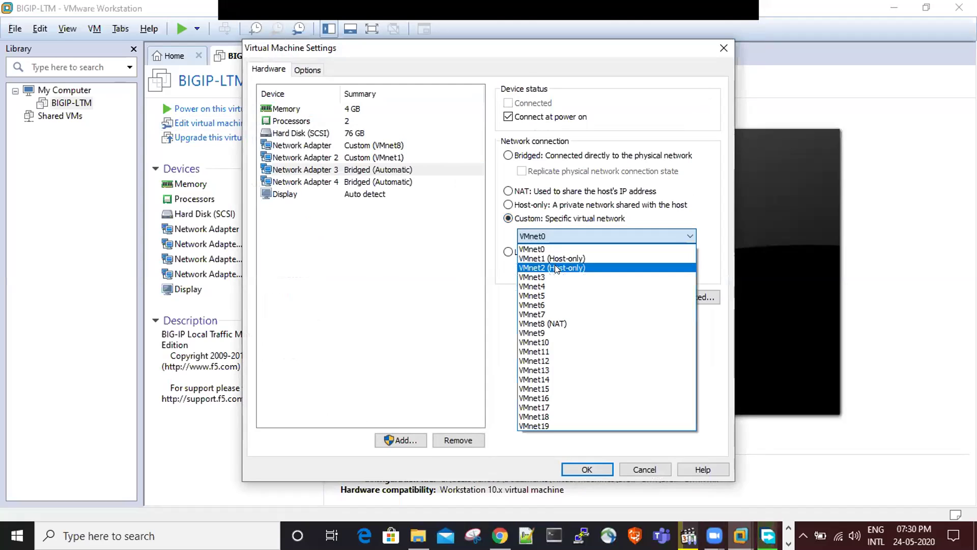
pyautogui.click(555, 268)
pyautogui.click(577, 469)
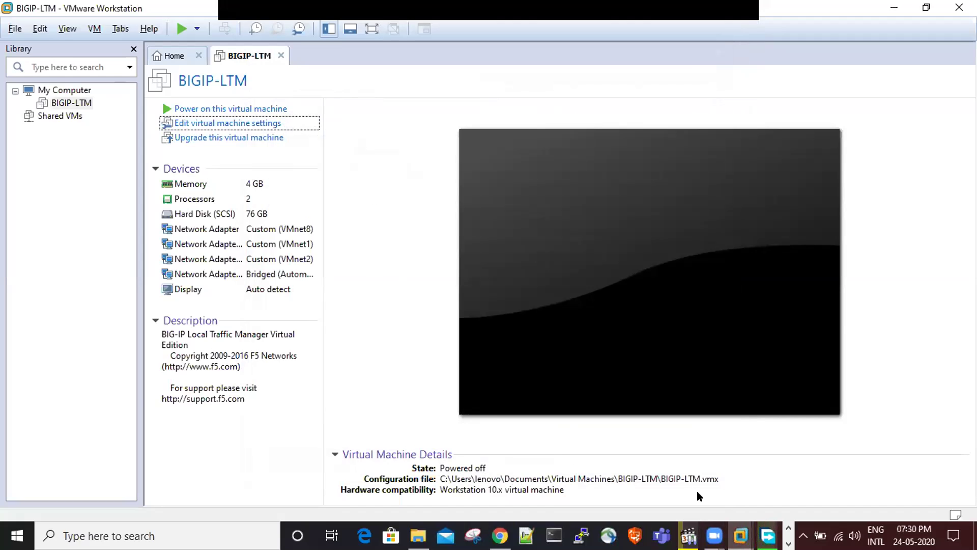
pyautogui.hotkey('alt', 'Tab')
pyautogui.hotkey('alt', 'Tab')
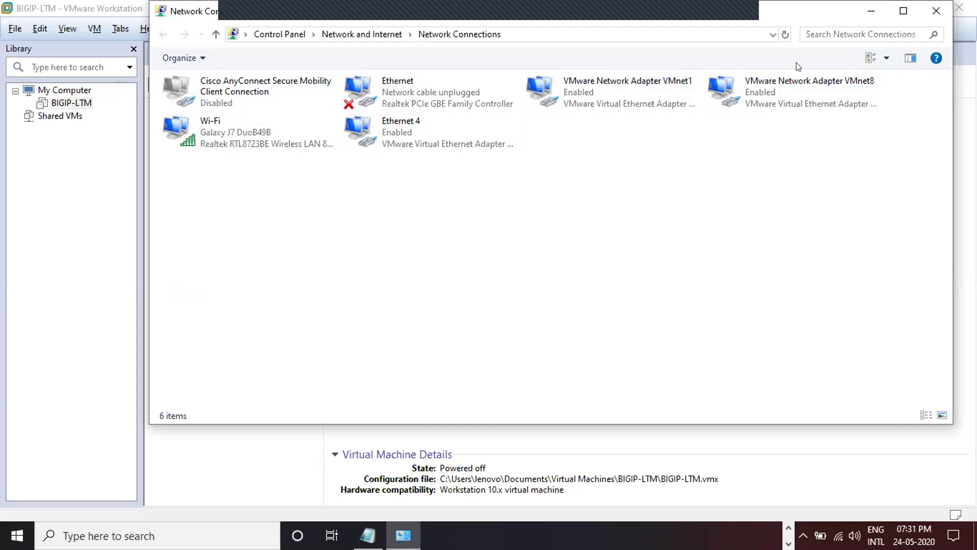
# - Refresh Network Connections to show the new VMnet2 adapter, then select VMnet8
pyautogui.click(784, 35)
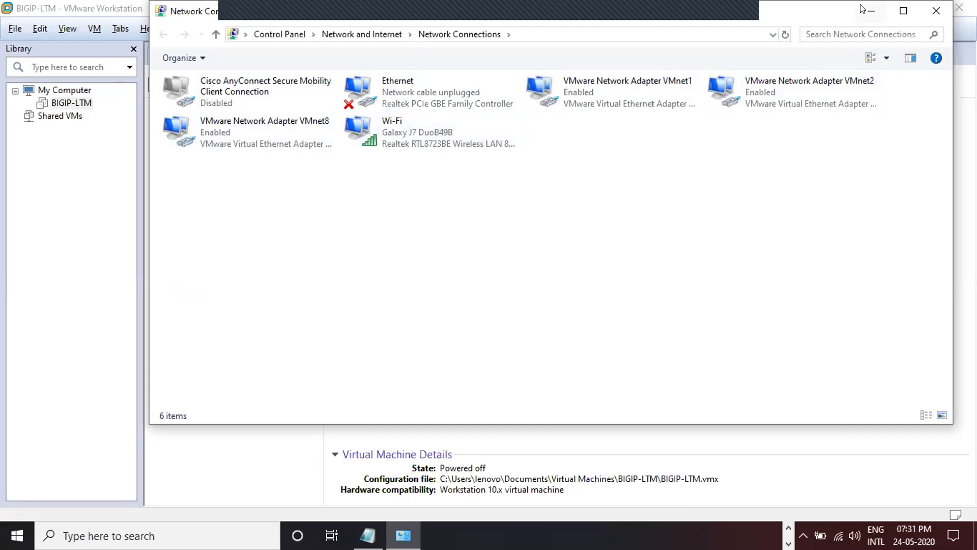
pyautogui.click(246, 140)
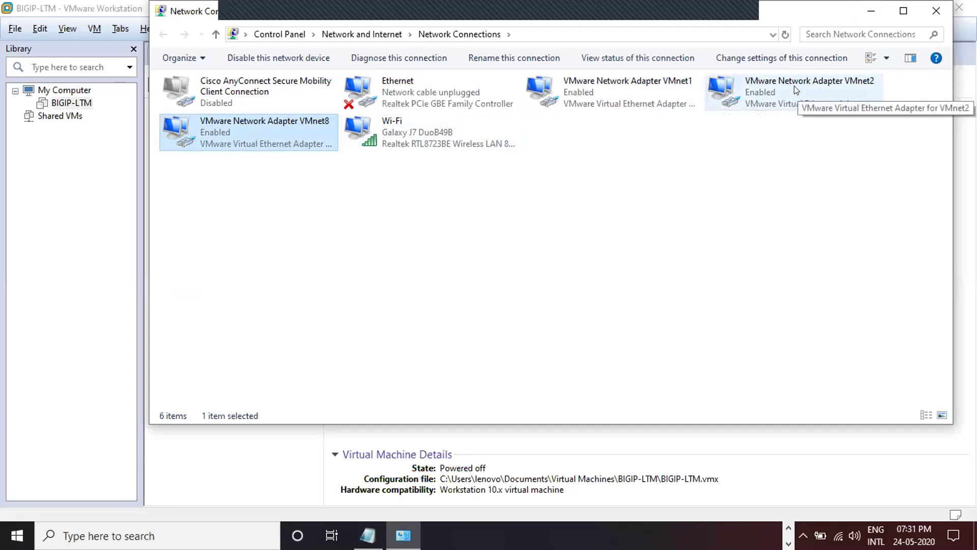
# - Check the VMnet1 adapter's connection details and open its properties
pyautogui.click(599, 109)
pyautogui.doubleClick(597, 105)
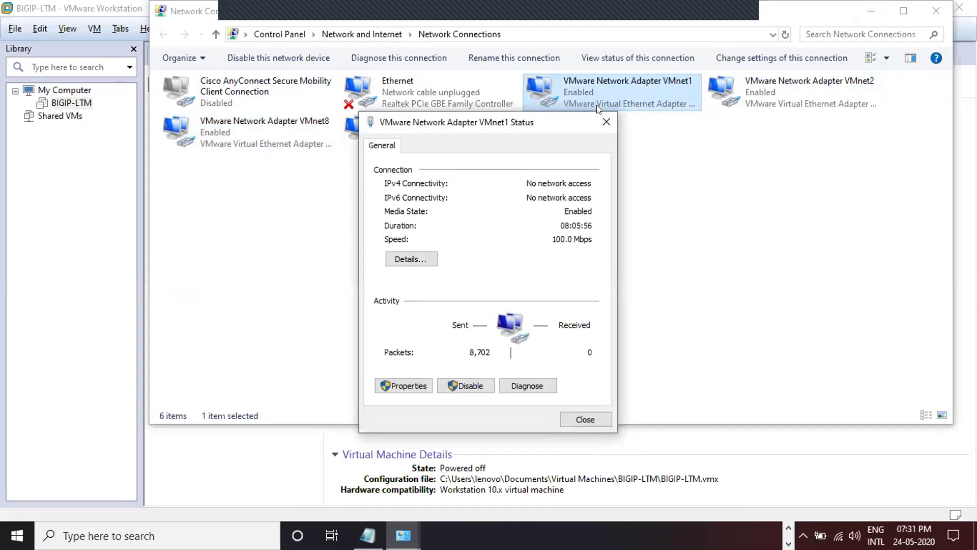
pyautogui.click(415, 255)
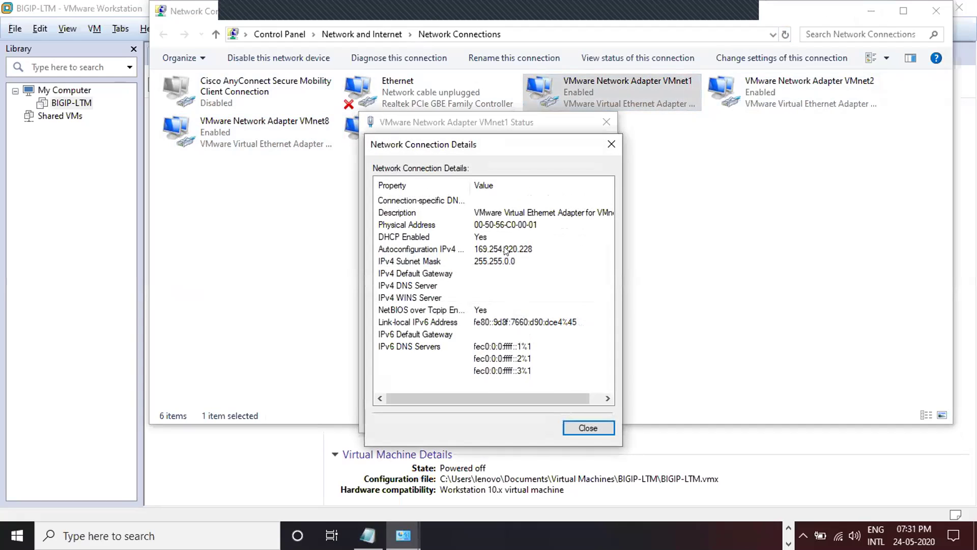
pyautogui.click(572, 422)
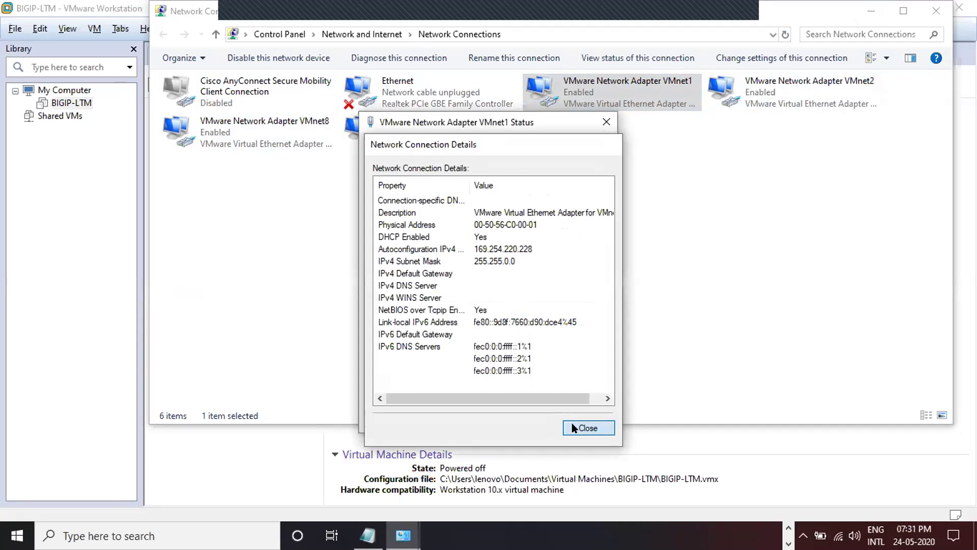
pyautogui.click(407, 385)
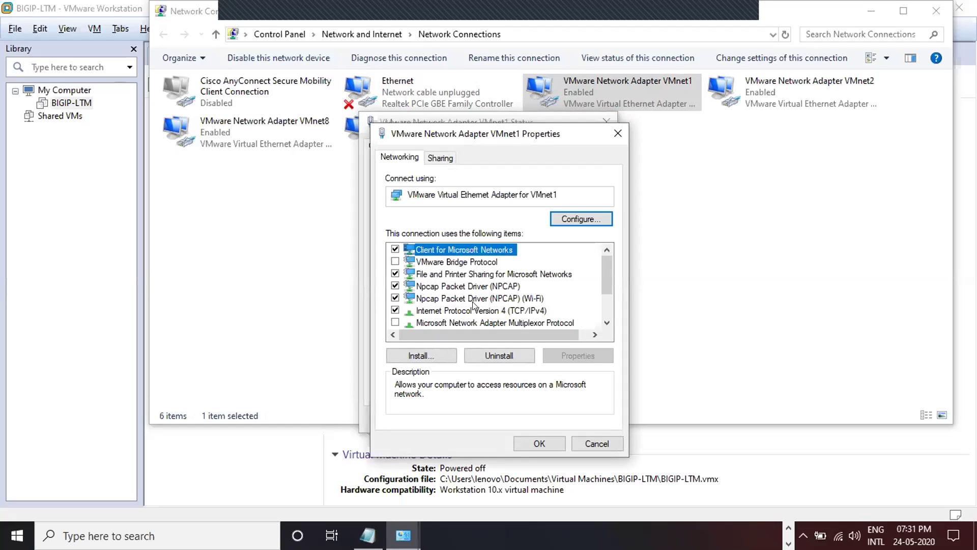
# - Give VMnet1 the static IPv4 address 192.168.10.1 with mask 255.255.255.0
pyautogui.doubleClick(455, 311)
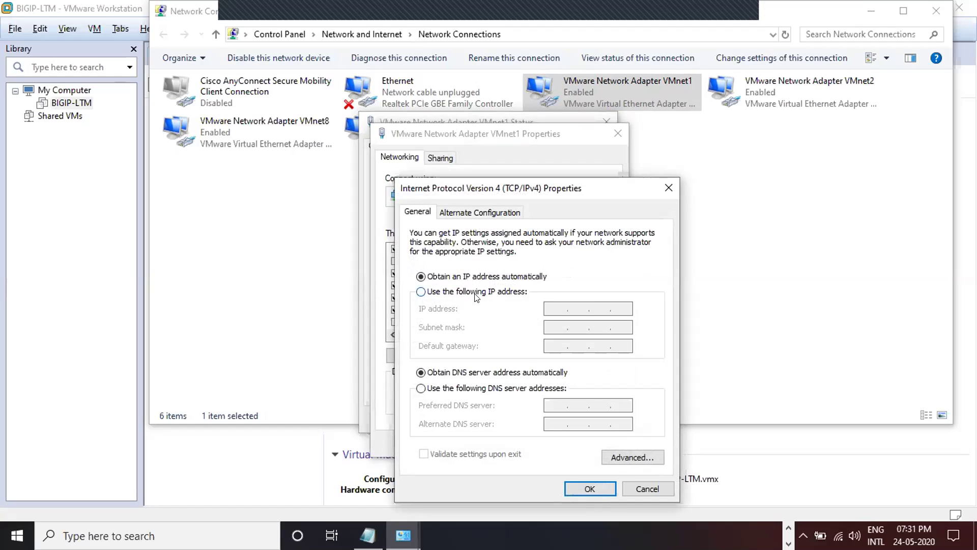
pyautogui.click(476, 293)
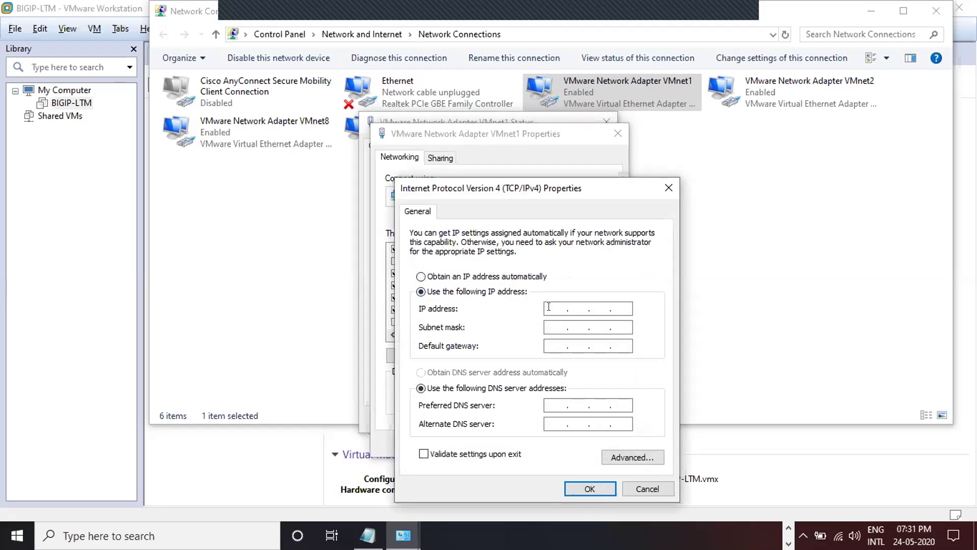
pyautogui.write('192 . 168 . 10 .')
pyautogui.press('Tab')
pyautogui.click(615, 306)
pyautogui.write('1')
pyautogui.click(587, 488)
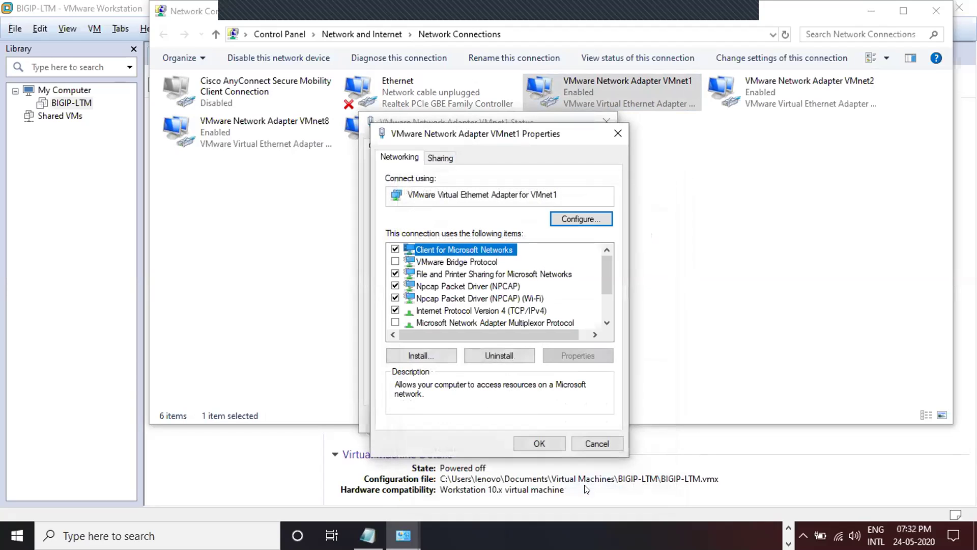
pyautogui.click(550, 441)
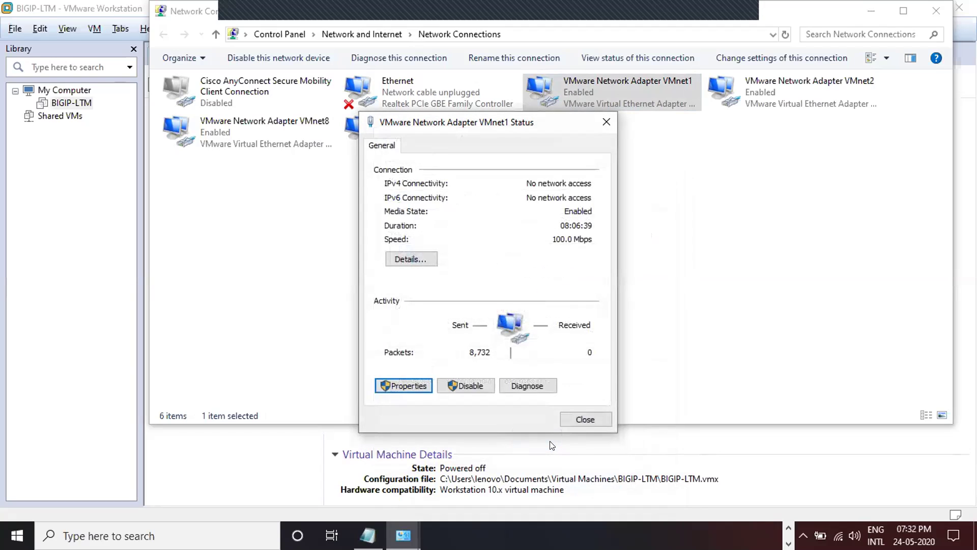
pyautogui.click(583, 418)
# - Open the IPv4 properties of the VMnet2 adapter
pyautogui.click(779, 102)
pyautogui.rightClick(779, 101)
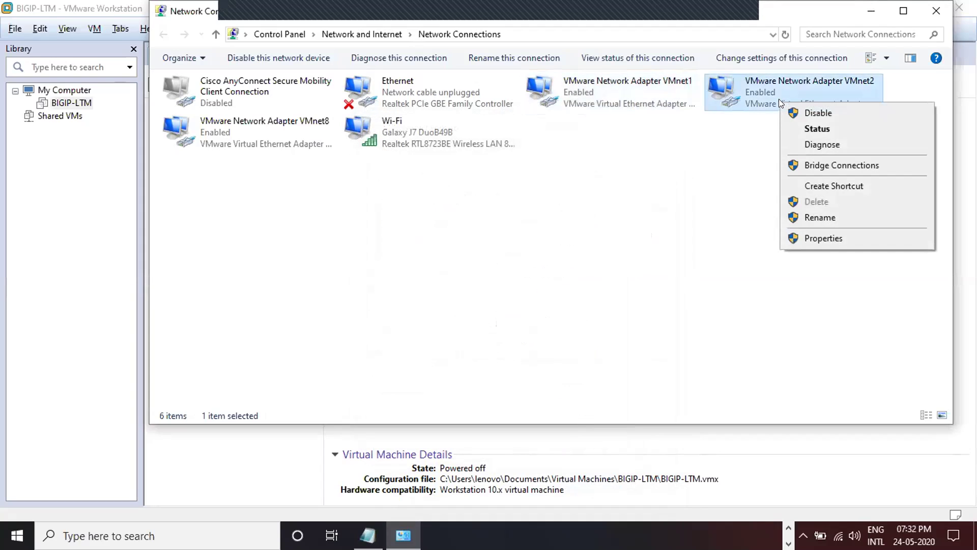
pyautogui.click(819, 238)
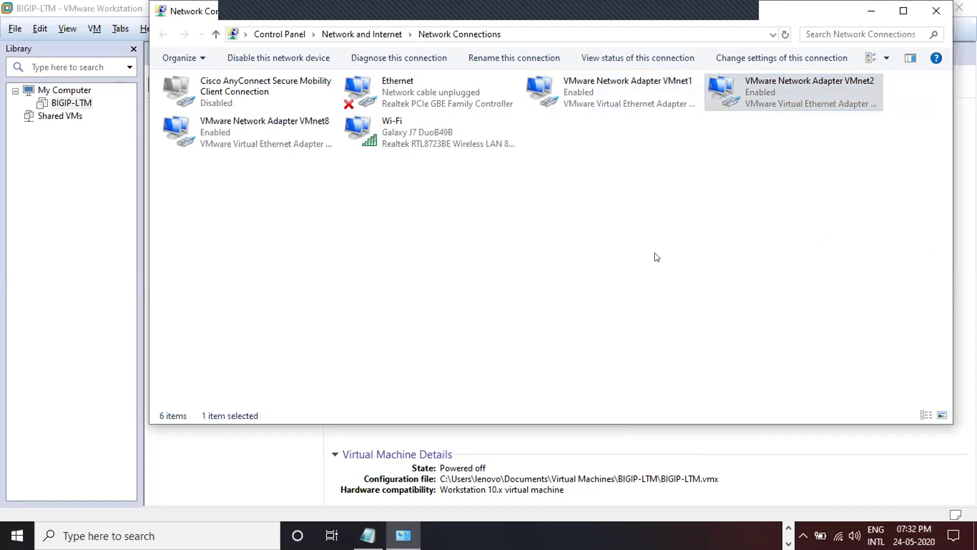
pyautogui.doubleClick(279, 248)
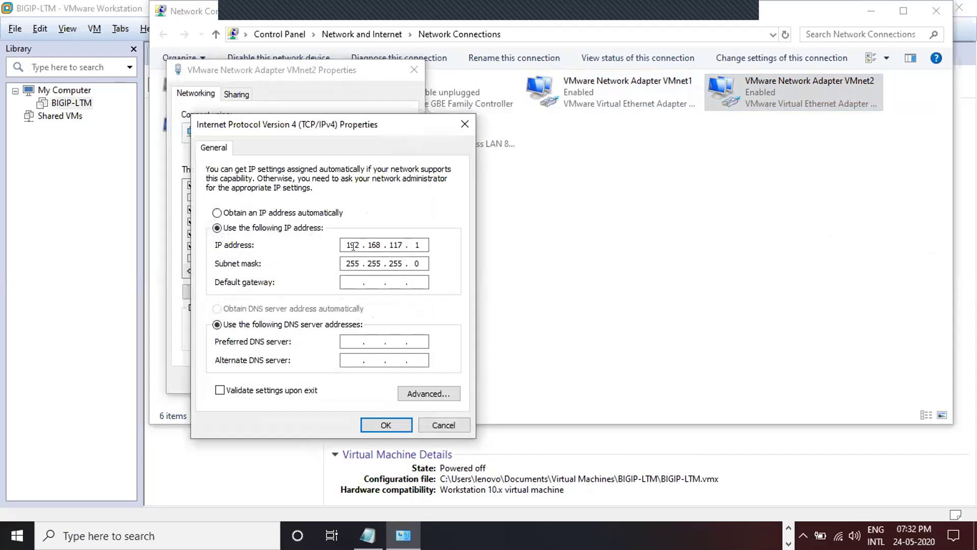
# - Change VMnet2's address third octet from 117 to 20, making it 192.168.20.1, and save
pyautogui.doubleClick(398, 245)
pyautogui.write('1')
pyautogui.press('Tab')
pyautogui.click(417, 242)
pyautogui.click(398, 241)
pyautogui.press('BackSpace')
pyautogui.write('20')
pyautogui.click(386, 425)
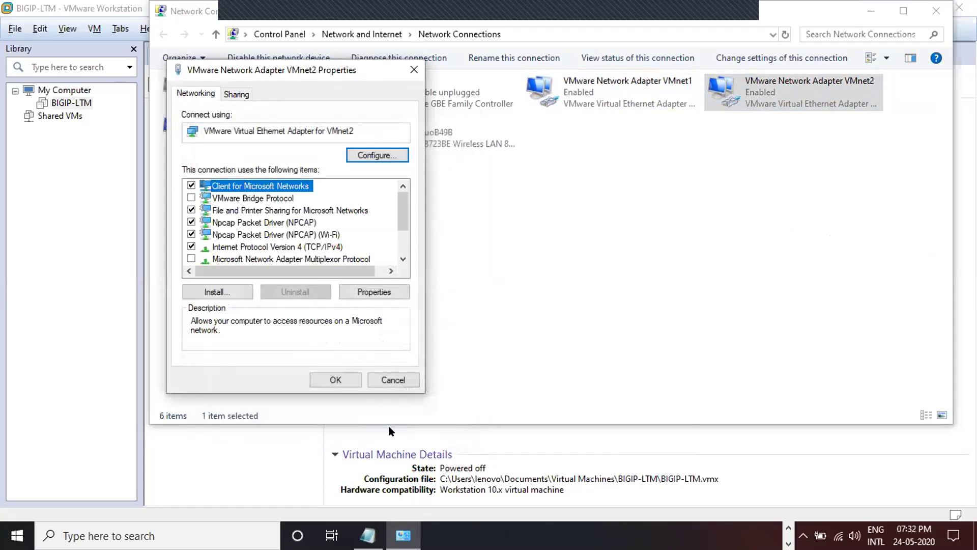
pyautogui.click(347, 377)
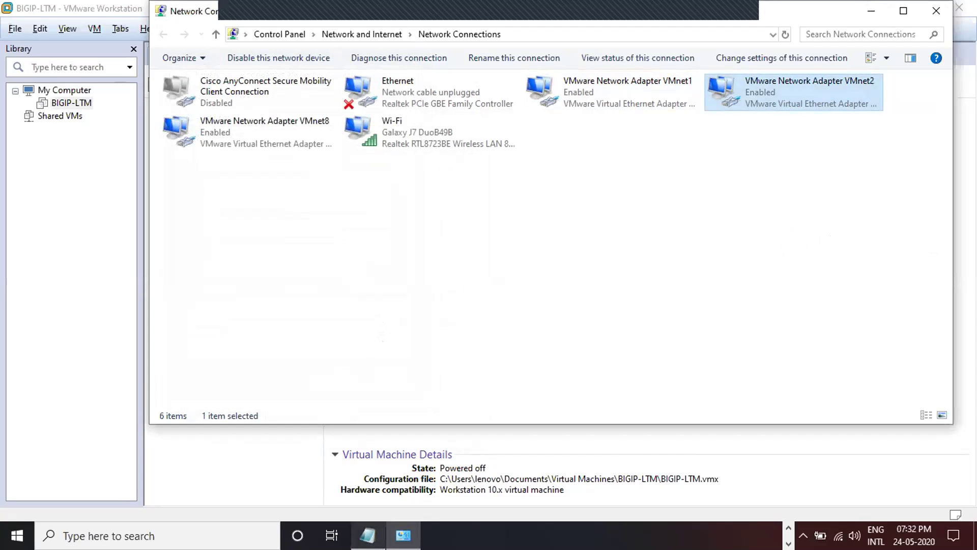
pyautogui.hotkey('alt', 'Tab')
# - Note subnets 192.168.10.0/24 under vmnet1 and 192.168.20.0/24 under the external adapter
pyautogui.click(691, 144)
pyautogui.click(686, 171)
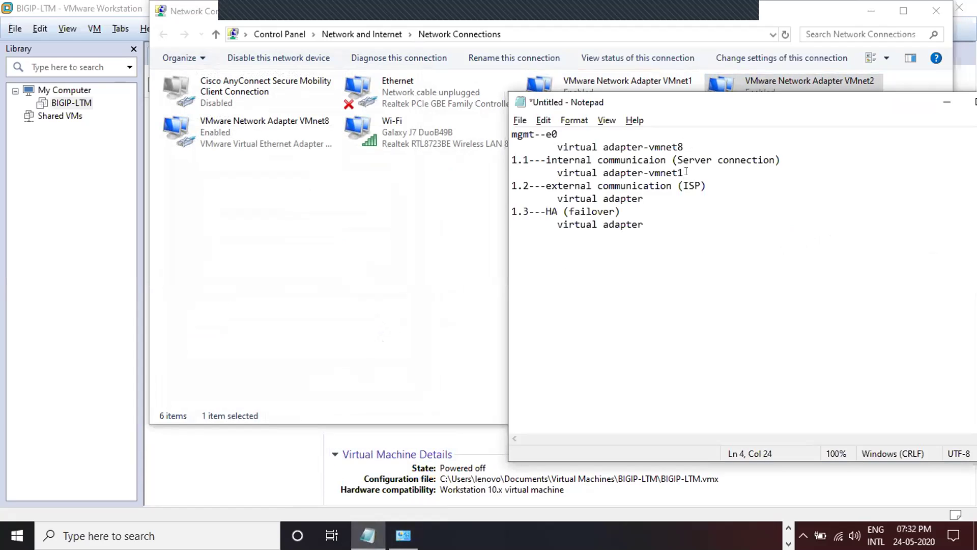
pyautogui.press('Return')
pyautogui.press('Tab')
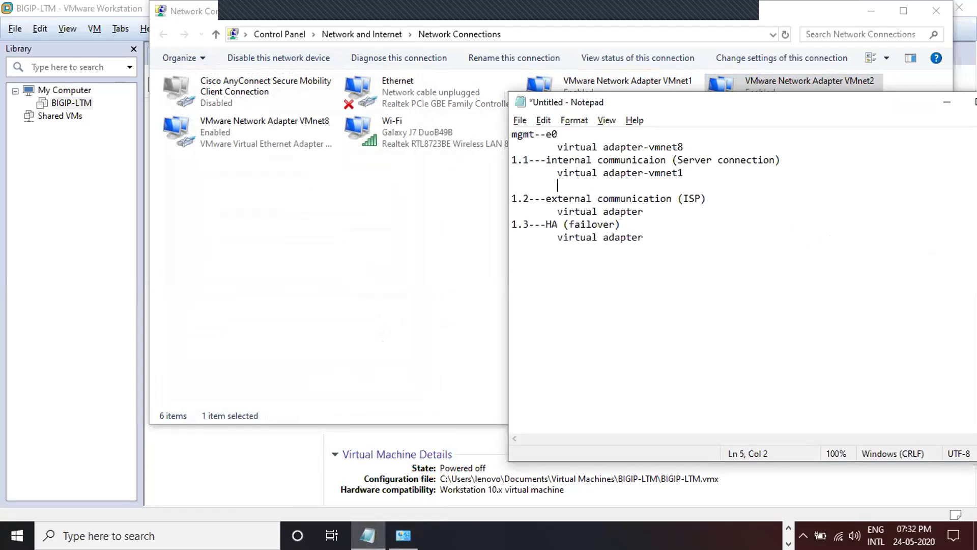
pyautogui.write('192.168.10.1/24')
pyautogui.press('Return')
pyautogui.press('Tab')
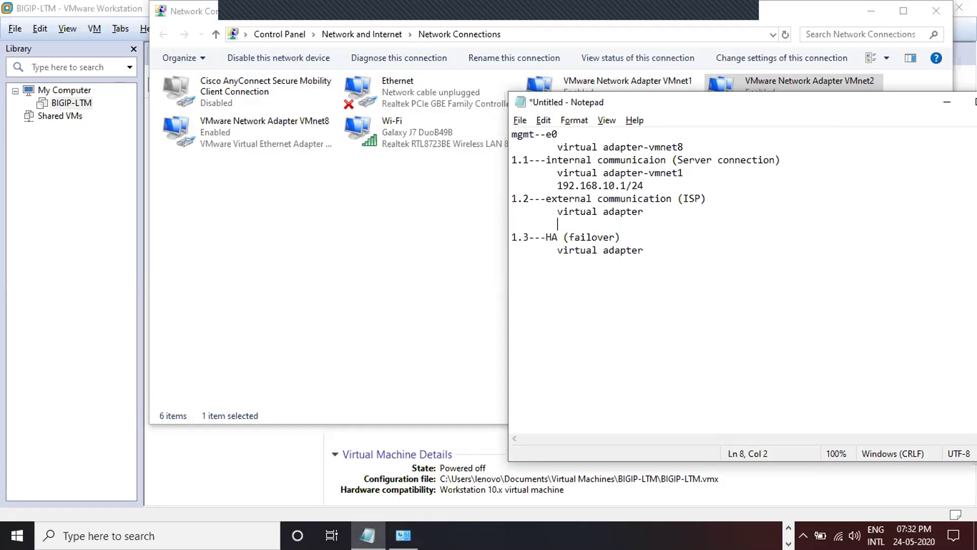
pyautogui.write('192.168.20.1')
pyautogui.write('/24')
pyautogui.press('Left')
pyautogui.press('Left')
pyautogui.press('Left')
pyautogui.press('BackSpace')
pyautogui.write('0')
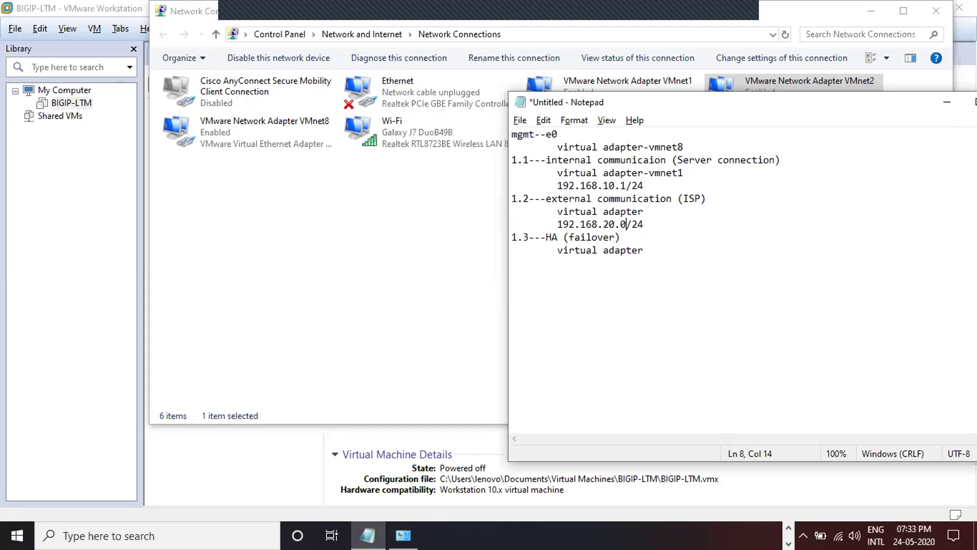
pyautogui.press('Up')
pyautogui.press('Up')
pyautogui.press('Up')
pyautogui.press('BackSpace')
pyautogui.write('0')
pyautogui.press('Right')
pyautogui.press('Right')
pyautogui.press('Right')
# - Add host addresses 192.168.10.10 and 192.168.20.10 below their subnet lines
pyautogui.press('Return')
pyautogui.press('Tab')
pyautogui.press('Tab')
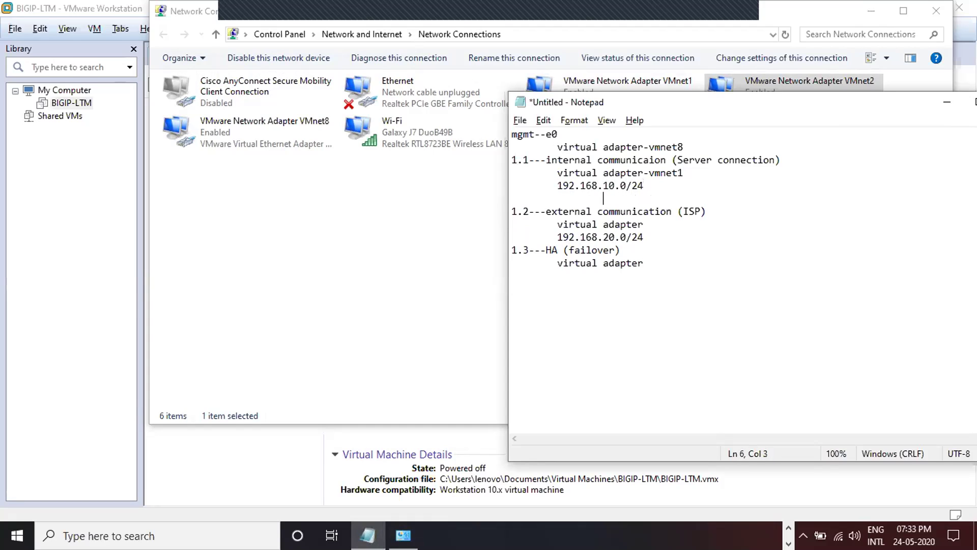
pyautogui.press('BackSpace')
pyautogui.write('192.168.10.10')
pyautogui.click(647, 230)
pyautogui.press('Return')
pyautogui.press('Tab')
pyautogui.write('192.168.20.10')
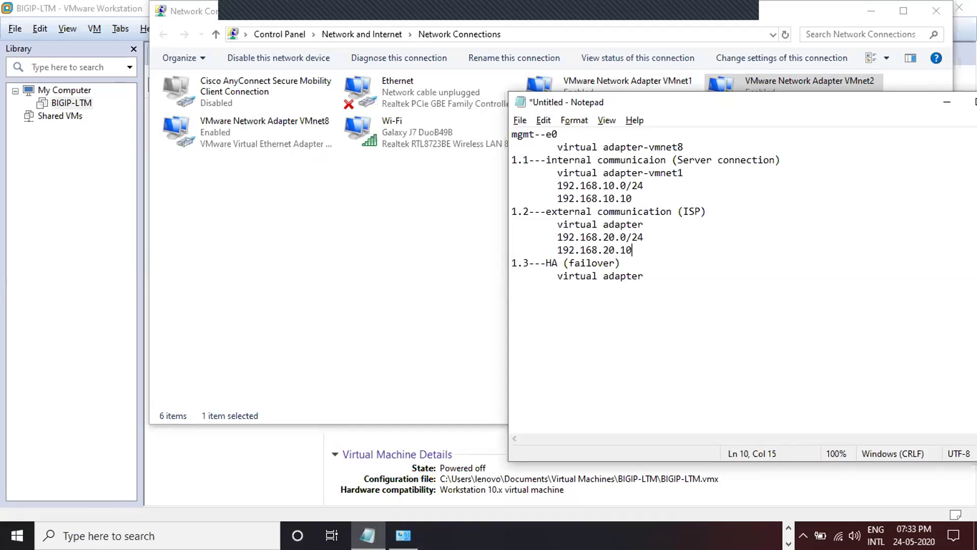
pyautogui.moveTo(614, 250); pyautogui.dragTo(632, 249)
# - Open the IPv4 properties of the VMnet8 adapter
pyautogui.click(289, 164)
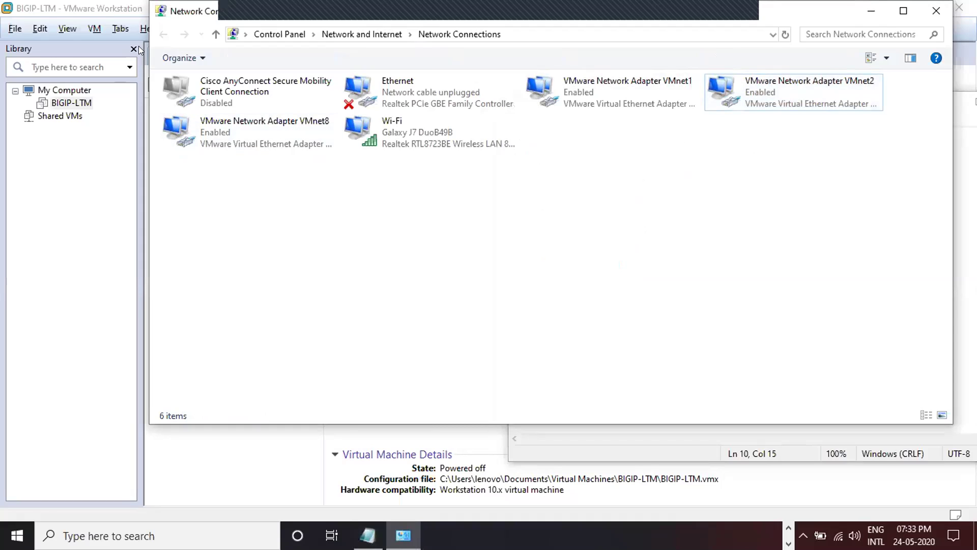
pyautogui.rightClick(282, 133)
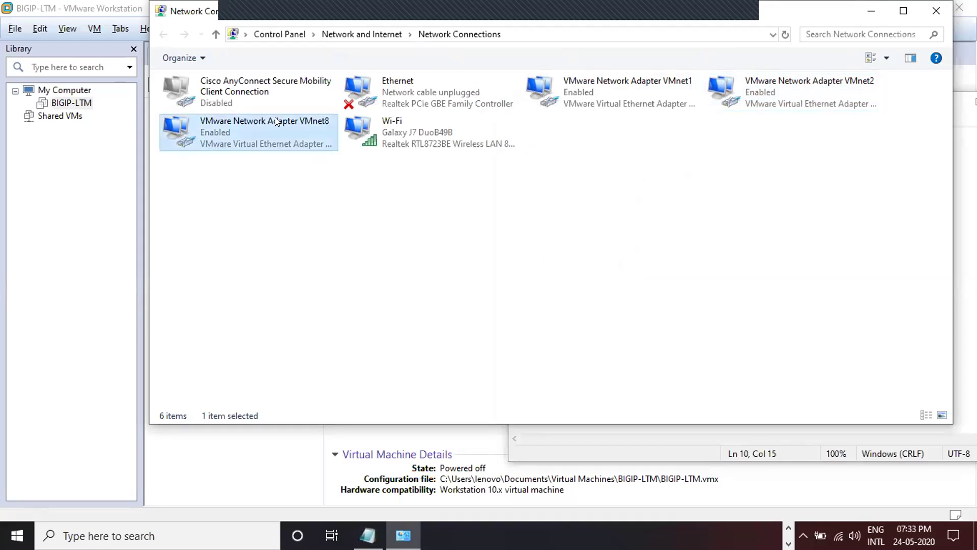
pyautogui.click(347, 252)
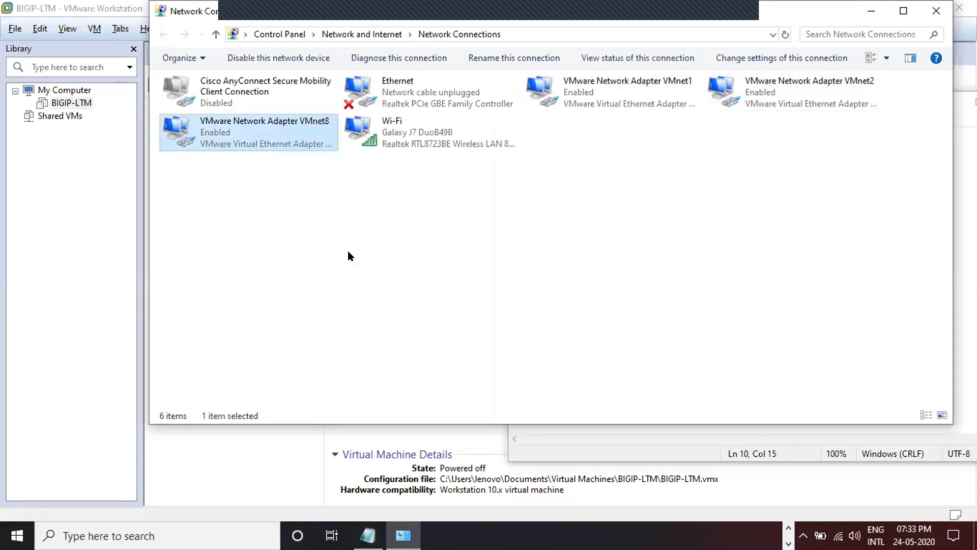
pyautogui.doubleClick(252, 247)
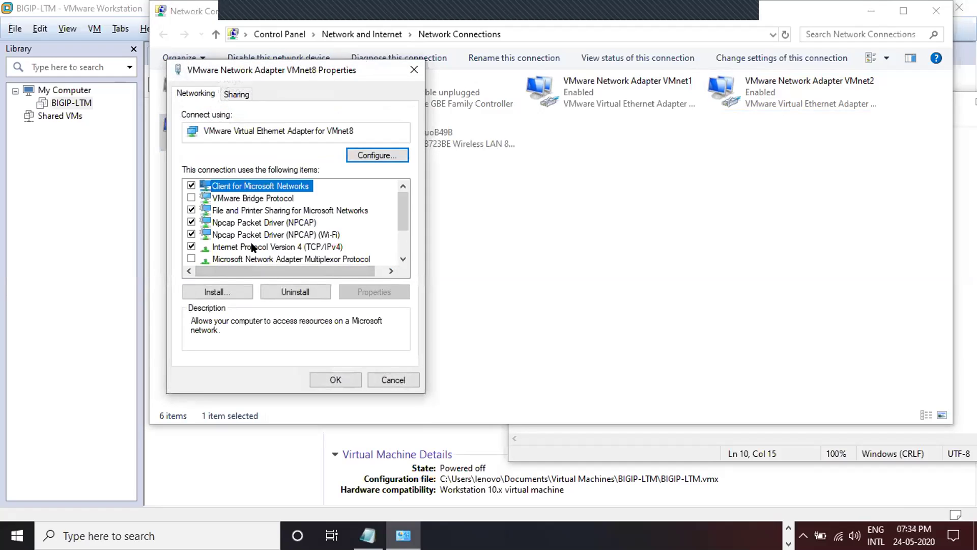
# - Give VMnet8 the static address 192.168.1.1 with mask 255.255.255.0 and save
pyautogui.click(216, 227)
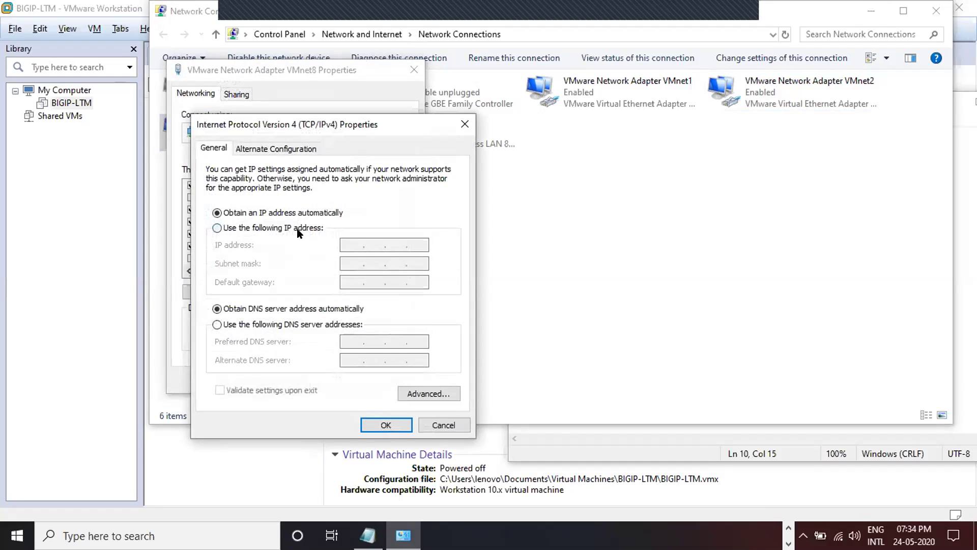
pyautogui.click(341, 245)
pyautogui.write('192 . ')
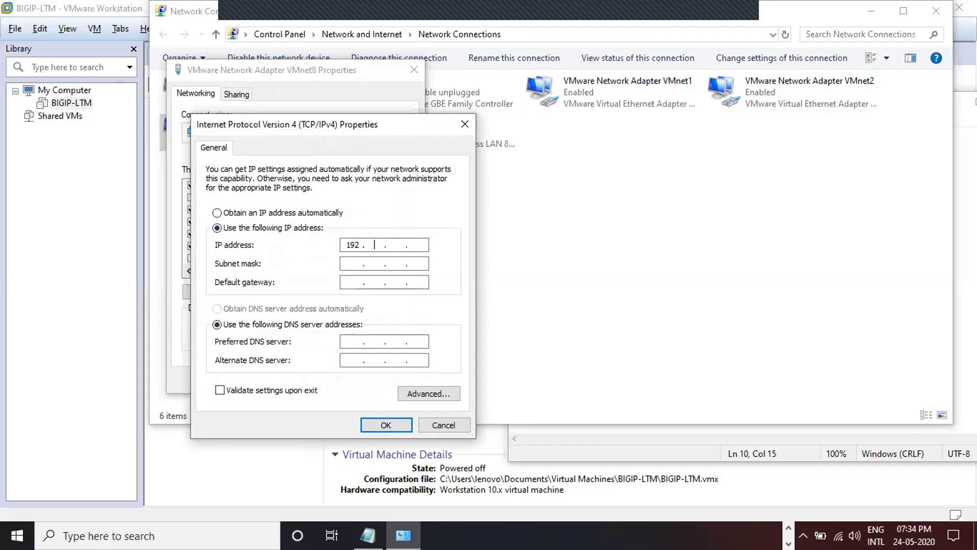
pyautogui.write('168')
pyautogui.write('1')
pyautogui.press('Tab')
pyautogui.click(416, 244)
pyautogui.write('1')
pyautogui.click(382, 425)
pyautogui.click(337, 380)
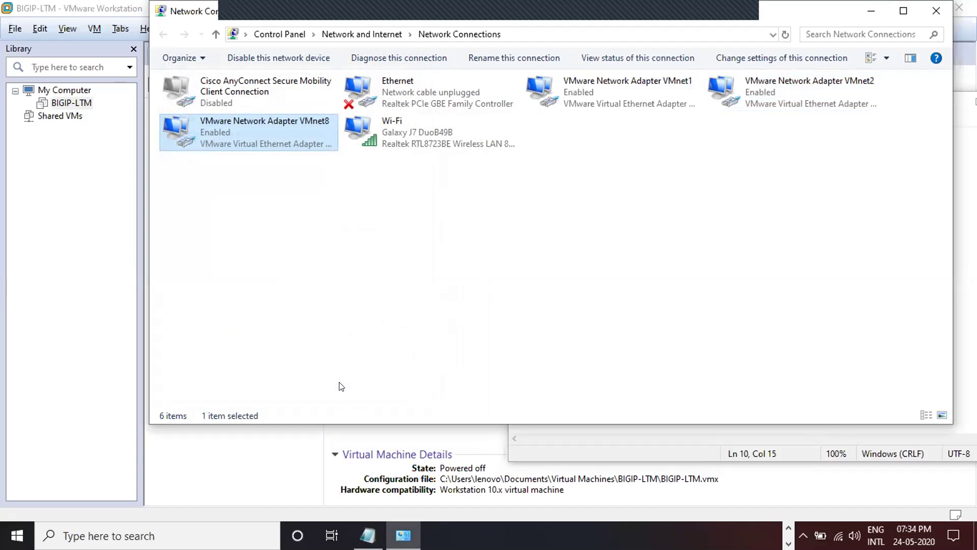
pyautogui.click(368, 534)
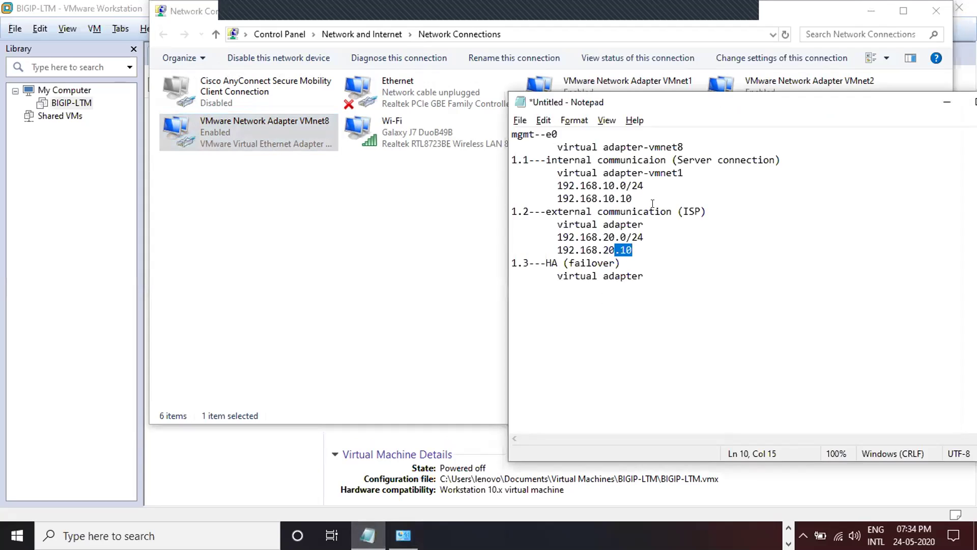
# - Add indented lines 192.168.1.0/24 and 192.168.1.10 under the vmnet8 entry
pyautogui.click(684, 148)
pyautogui.press('Return')
pyautogui.press('Tab')
pyautogui.write('192.18')
pyautogui.press('BackSpace')
pyautogui.write('68.1.1')
pyautogui.press('BackSpace')
pyautogui.write('0/24')
pyautogui.press('Return')
pyautogui.press('Tab')
pyautogui.write('192.168.1.10')
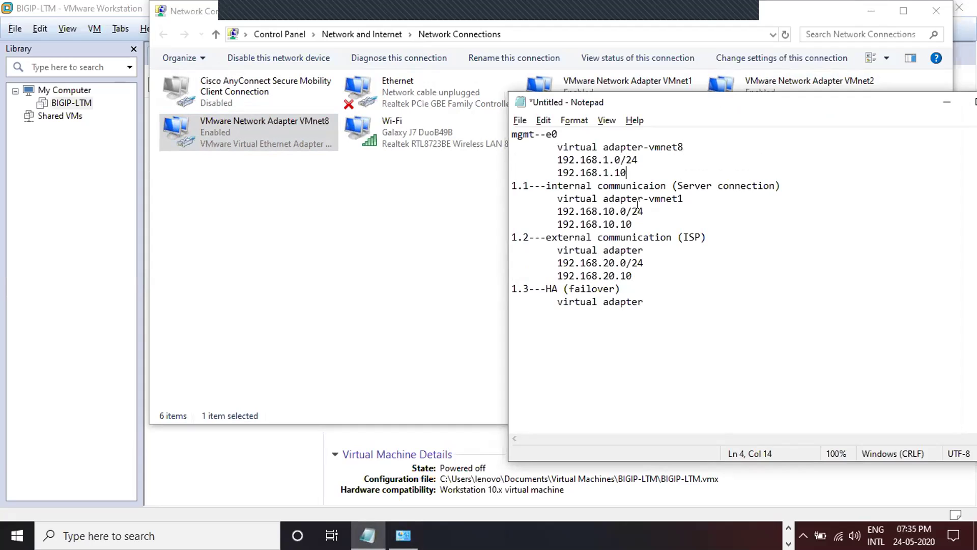
pyautogui.moveTo(681, 186); pyautogui.dragTo(757, 187)
# - List Server-1, Server-2 and Server-3 at 192.168.10.20, .30 and .40
pyautogui.click(673, 219)
pyautogui.press('Return')
pyautogui.press('Tab')
pyautogui.write('Server-1 192.168.10.20')
pyautogui.press('Return')
pyautogui.press('Tab')
pyautogui.write('Server-2 192.168.1.0')
pyautogui.press('BackSpace')
pyautogui.press('BackSpace')
pyautogui.write('0.30')
pyautogui.press('Tab')
pyautogui.write('Server-')
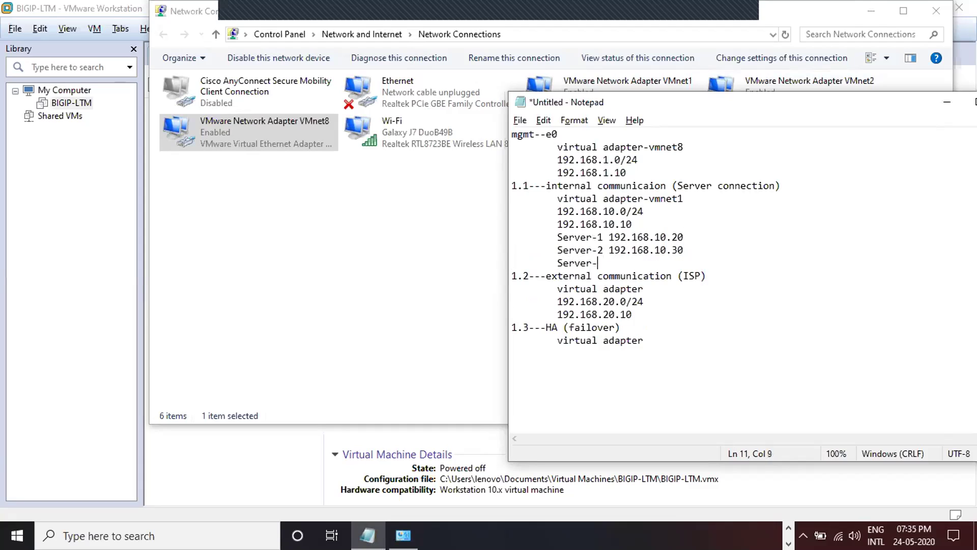
pyautogui.write('3 192.168.10.40')
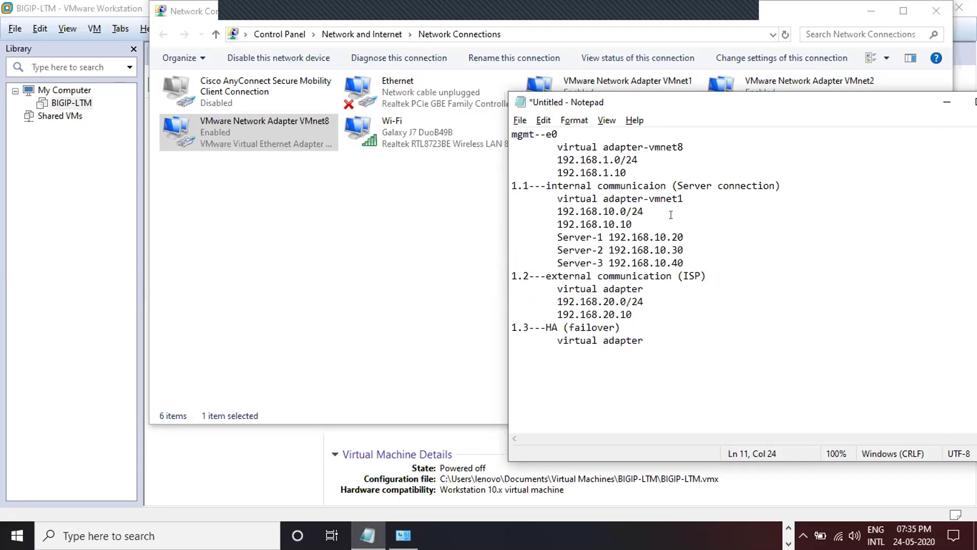
pyautogui.moveTo(557, 185); pyautogui.dragTo(636, 185)
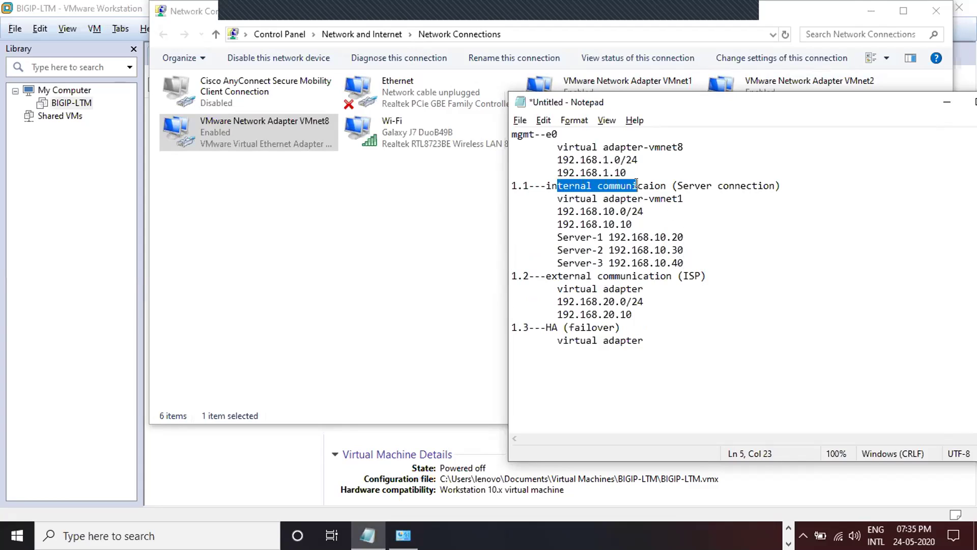
# - Add an indented VMnet-2 line under the ISP heading
pyautogui.click(591, 234)
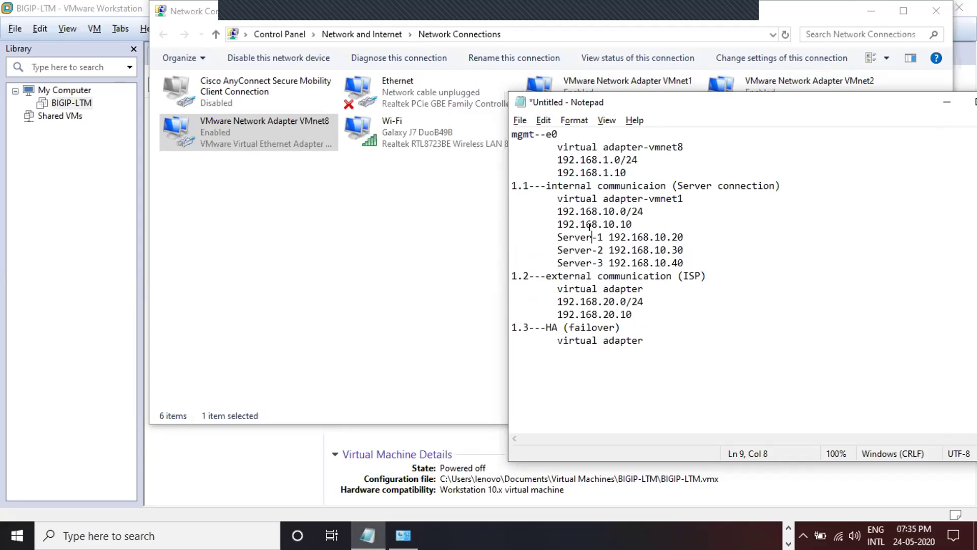
pyautogui.hotkey('shift', 'Down')
pyautogui.hotkey('shift', 'Down')
pyautogui.hotkey('shift', 'Right')
pyautogui.hotkey('shift', 'Right')
pyautogui.hotkey('shift', 'Right')
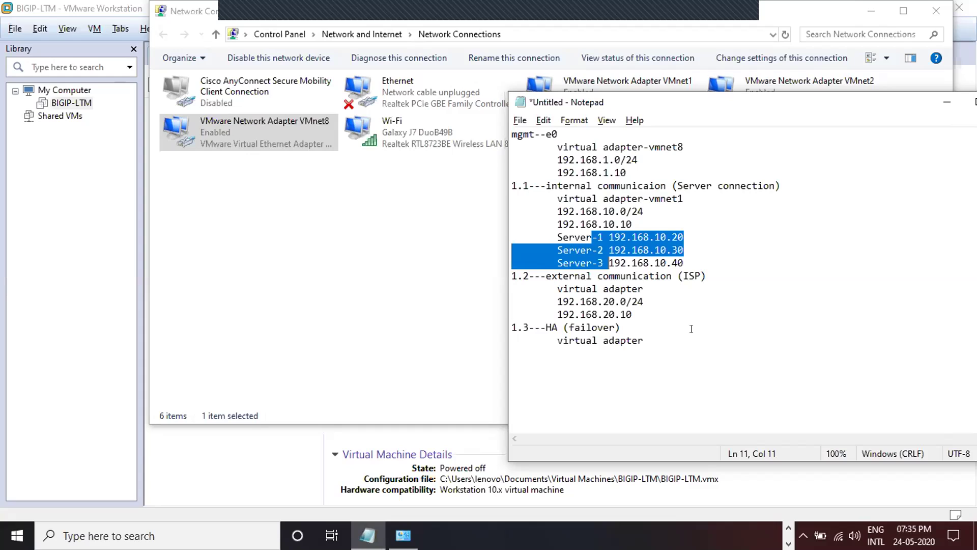
pyautogui.click(733, 278)
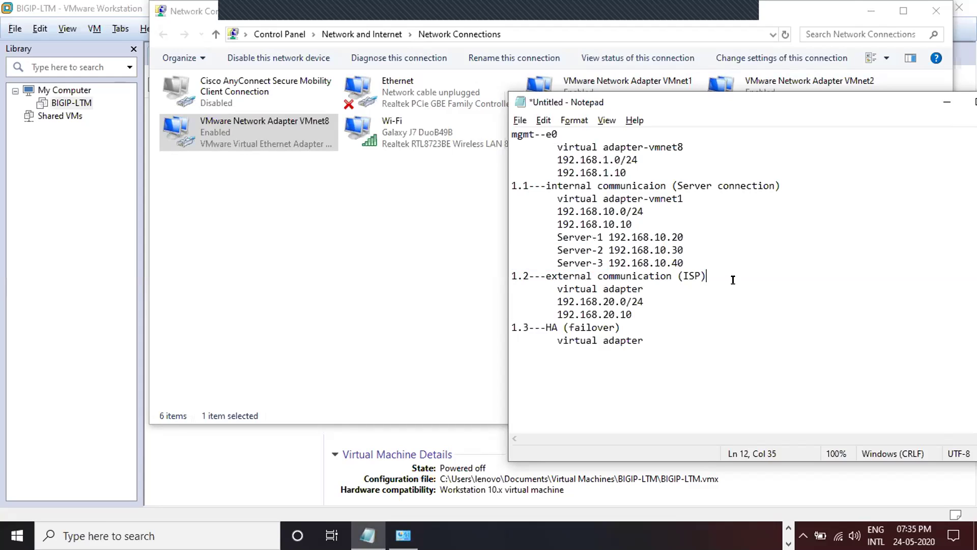
pyautogui.write('V')
pyautogui.press('BackSpace')
pyautogui.press('Return')
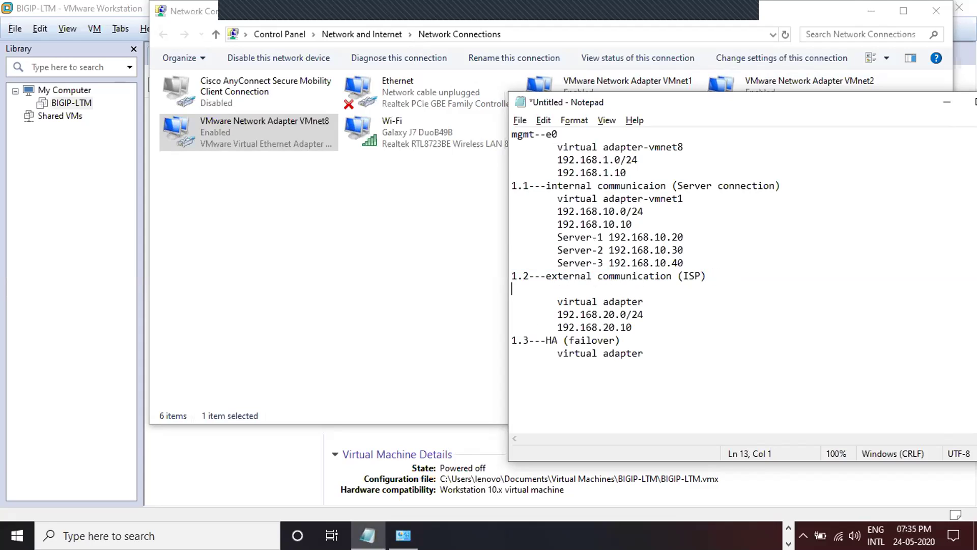
pyautogui.press('Tab')
pyautogui.write('VMnet-2')
# - Move vmnet1 onto its own indented line, renamed VMnet-1
pyautogui.click(686, 194)
pyautogui.press('Left')
pyautogui.press('Left')
pyautogui.press('Left')
pyautogui.press('Left')
pyautogui.press('Left')
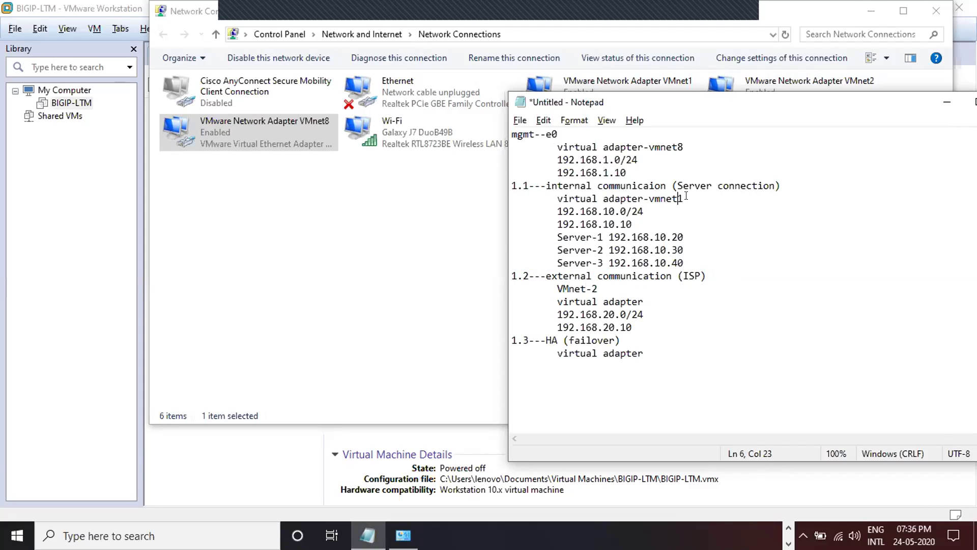
pyautogui.press('Left')
pyautogui.press('Return')
pyautogui.press('Tab')
pyautogui.press('Delete')
pyautogui.press('Delete')
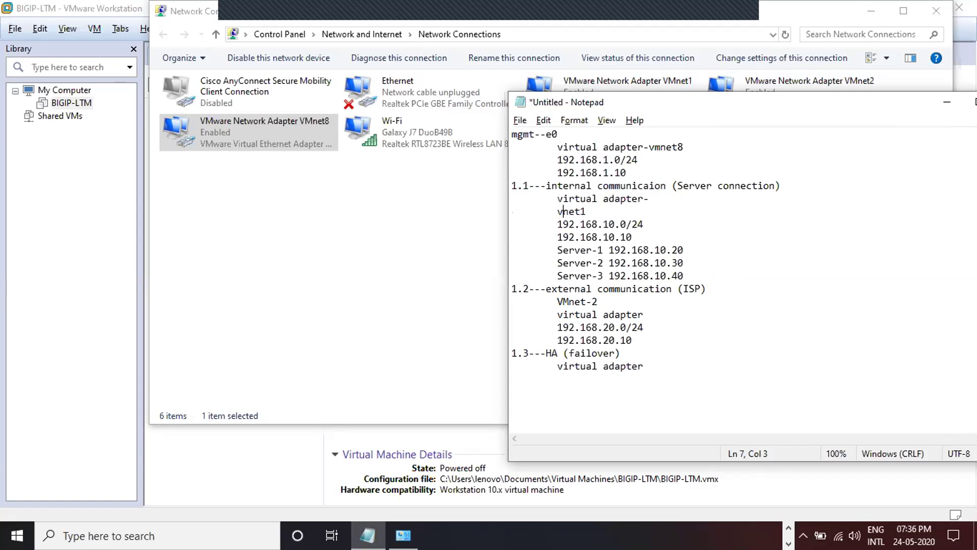
pyautogui.write('VM')
pyautogui.press('Right')
pyautogui.press('Right')
pyautogui.press('Right')
pyautogui.press('Right')
pyautogui.press('Left')
pyautogui.write('-')
# - Move vmnet8 onto its own indented line, renamed VMnet-8
pyautogui.click(649, 148)
pyautogui.press('Return')
pyautogui.press('Tab')
pyautogui.press('Right')
pyautogui.press('Right')
pyautogui.press('BackSpace')
pyautogui.press('BackSpace')
pyautogui.write('VM')
pyautogui.click(647, 146)
pyautogui.press('BackSpace')
pyautogui.press('Right')
pyautogui.press('Right')
pyautogui.press('Right')
pyautogui.press('Right')
pyautogui.press('Right')
pyautogui.press('Right')
pyautogui.press('Right')
pyautogui.write('-')
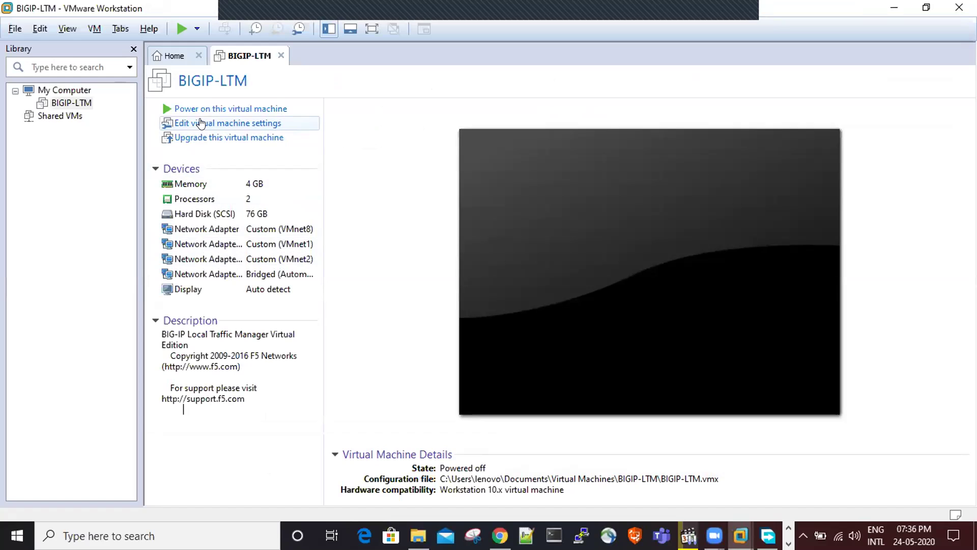
# - Give BIGIP-LTM 6208 MB of memory and 2 cores per processor, then power it on
pyautogui.click(200, 123)
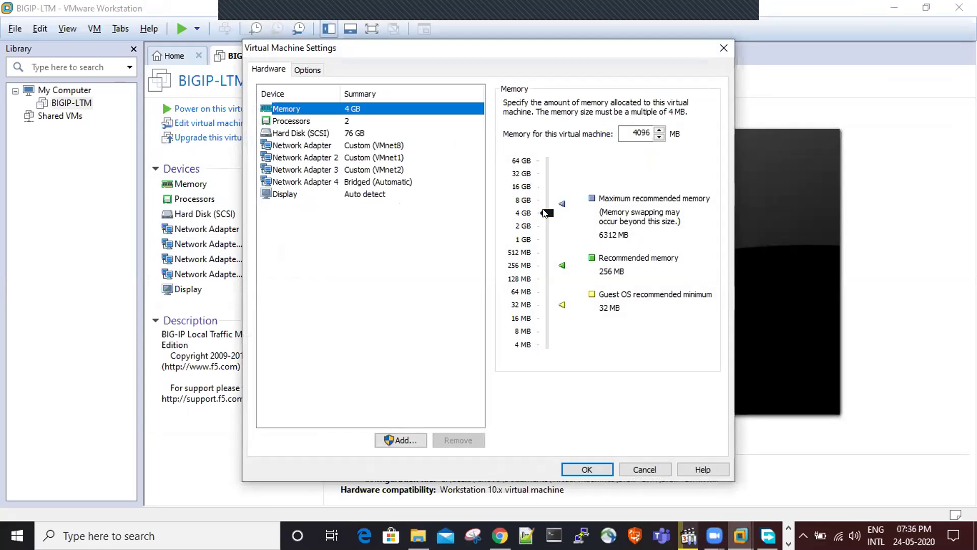
pyautogui.moveTo(543, 209); pyautogui.dragTo(543, 202)
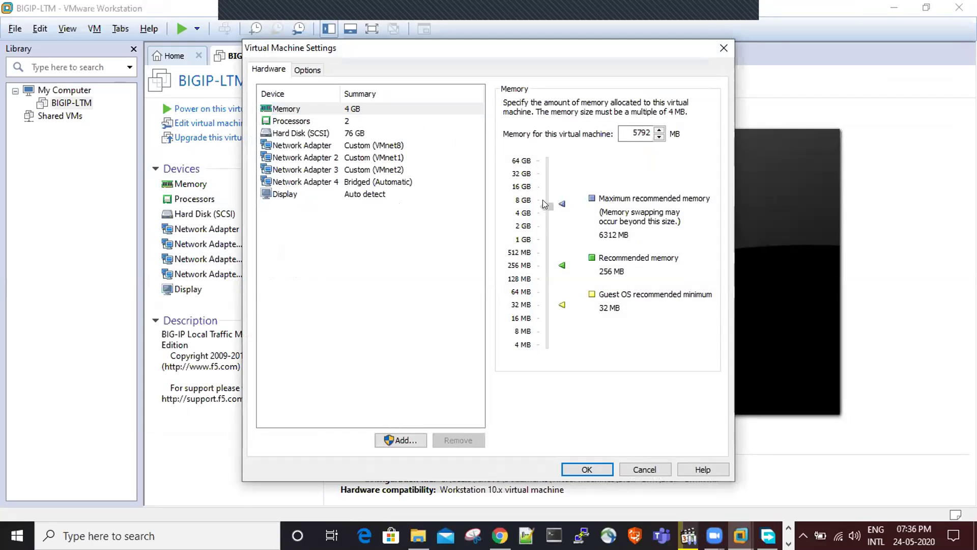
pyautogui.moveTo(544, 204); pyautogui.dragTo(544, 204)
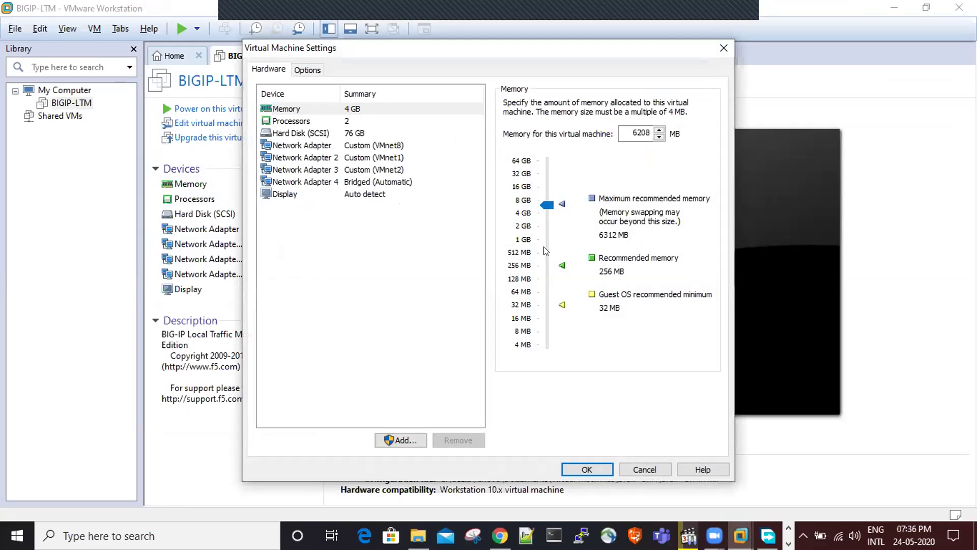
pyautogui.click(345, 119)
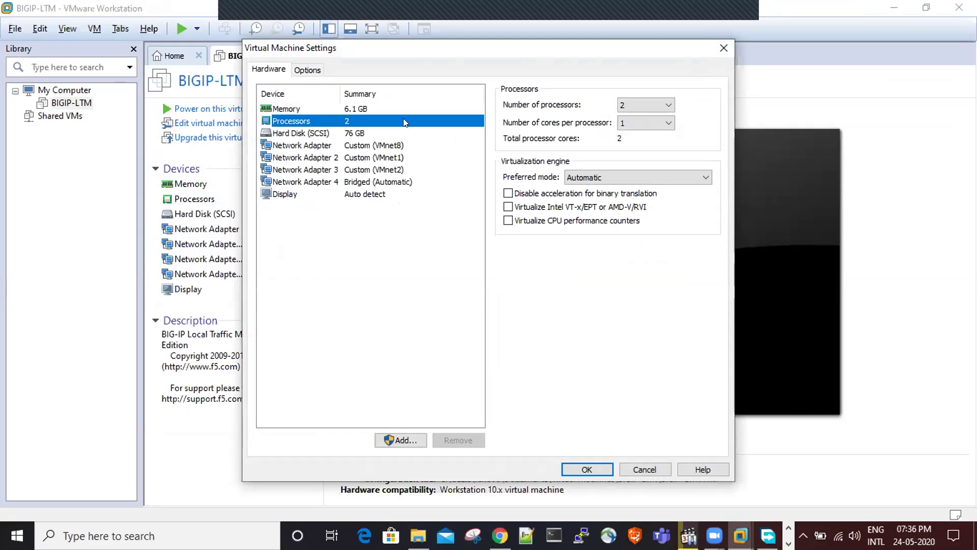
pyautogui.click(646, 122)
pyautogui.click(643, 146)
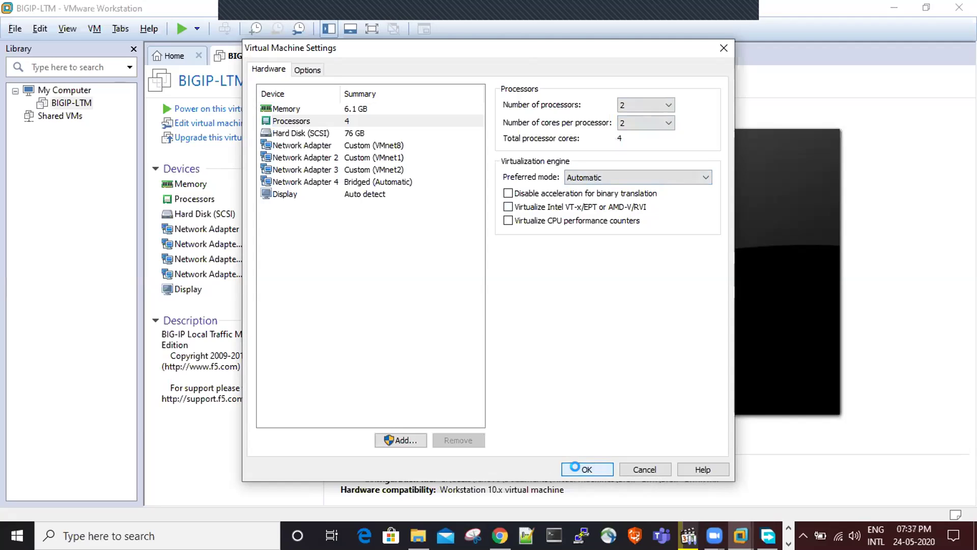
pyautogui.click(580, 468)
pyautogui.click(212, 108)
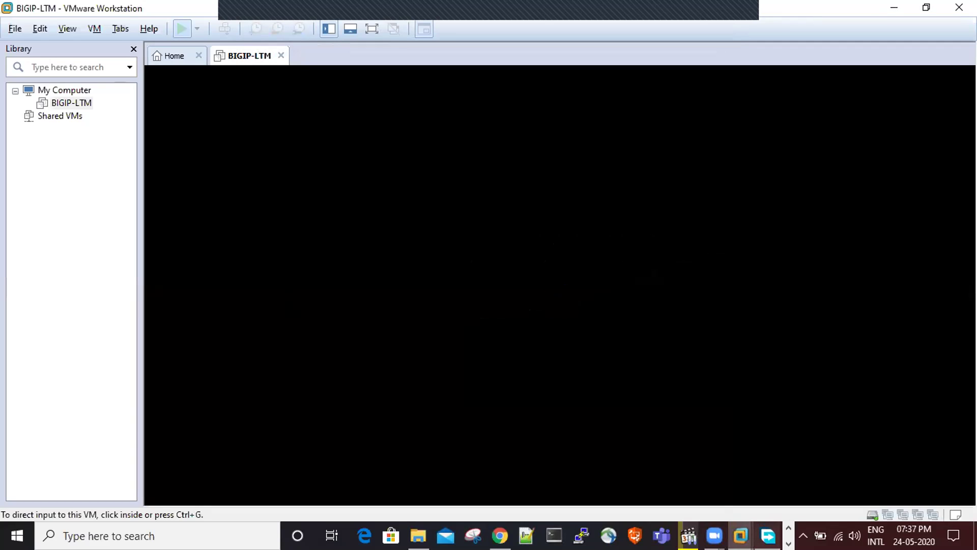
# - Minimize the download manager and accept the keyboard hook timeout update while the VM boots
pyautogui.click(768, 535)
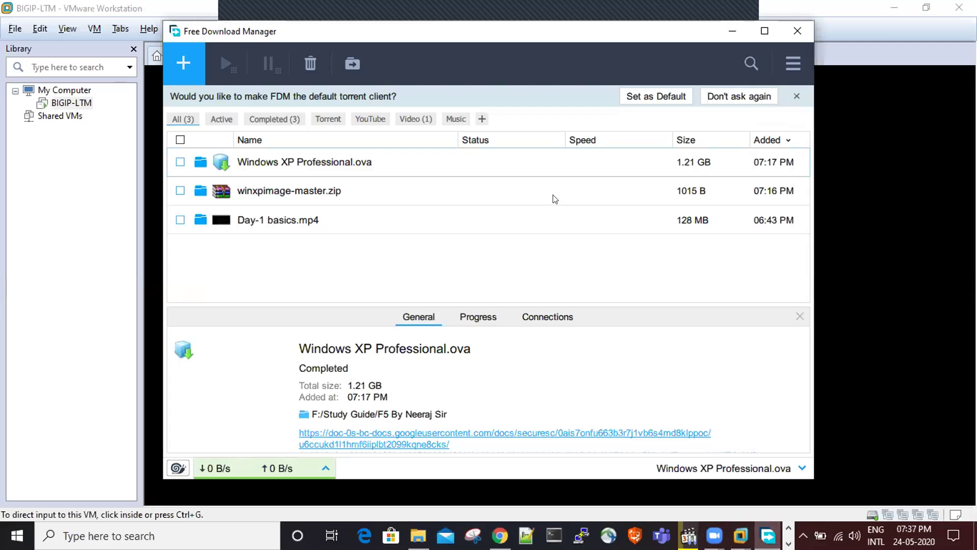
pyautogui.click(728, 39)
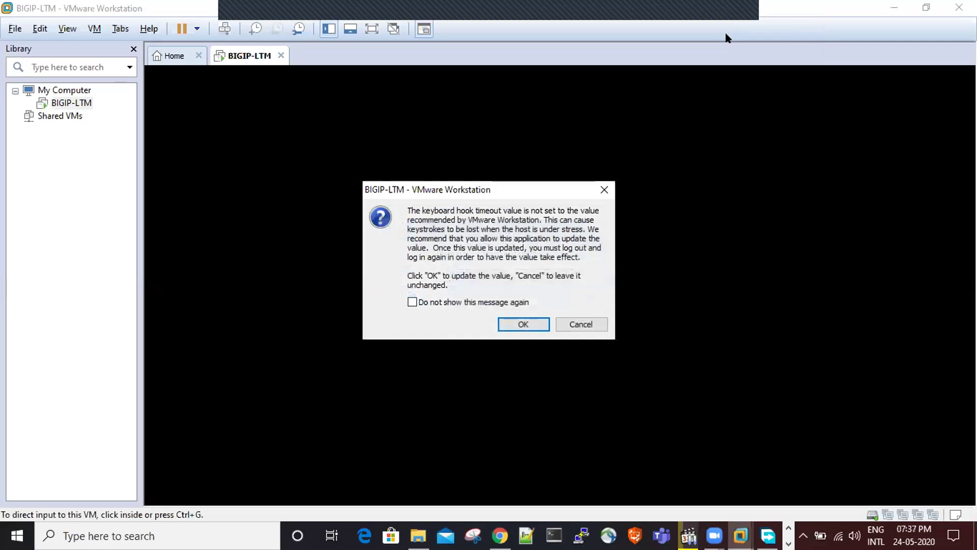
pyautogui.click(523, 325)
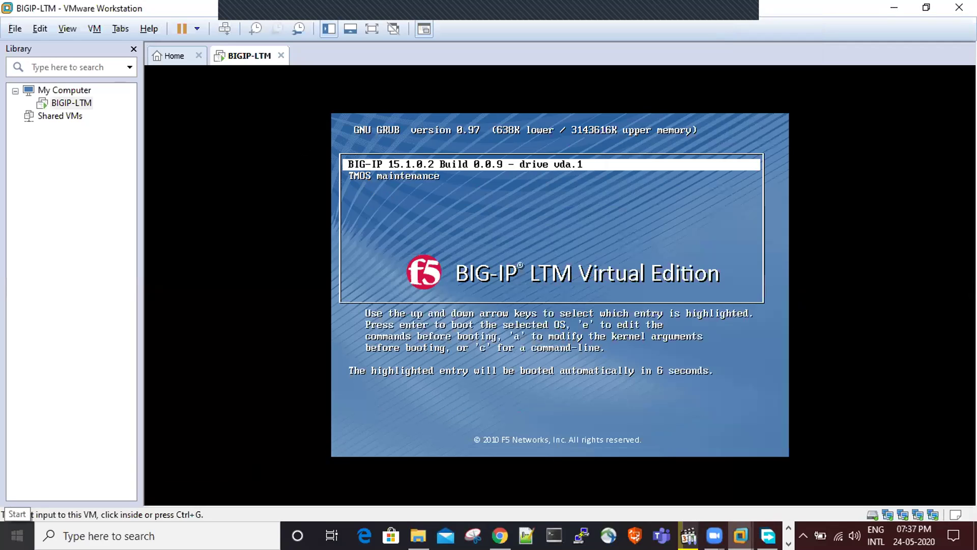
# - Boot the default BIG-IP GRUB entry and let it run to the localhost login prompt
pyautogui.hotkey('ctrl', 'g')
pyautogui.press('Return')
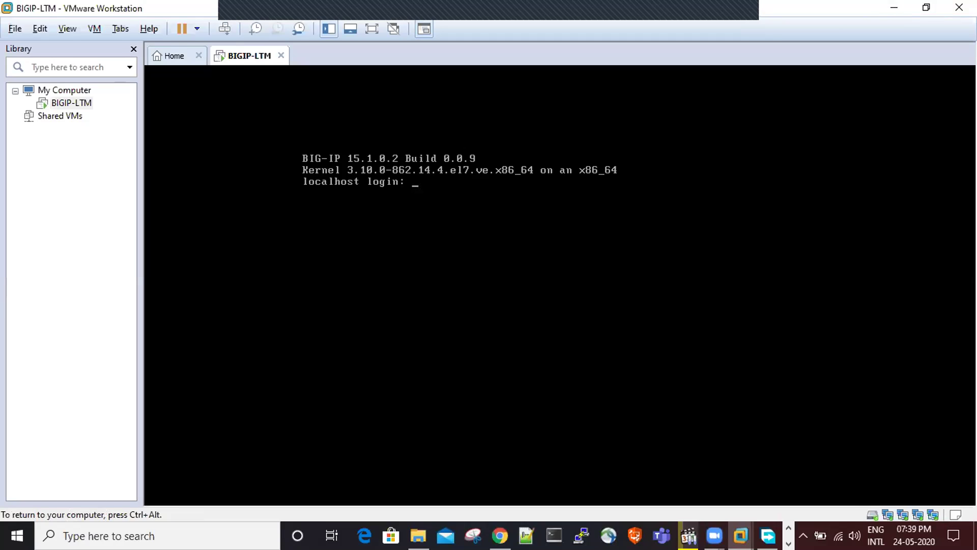
# - Try logging in as 'root' and 'roottttt', both rejected, leaving a fresh login prompt
pyautogui.hotkey('ctrl', 'alt')
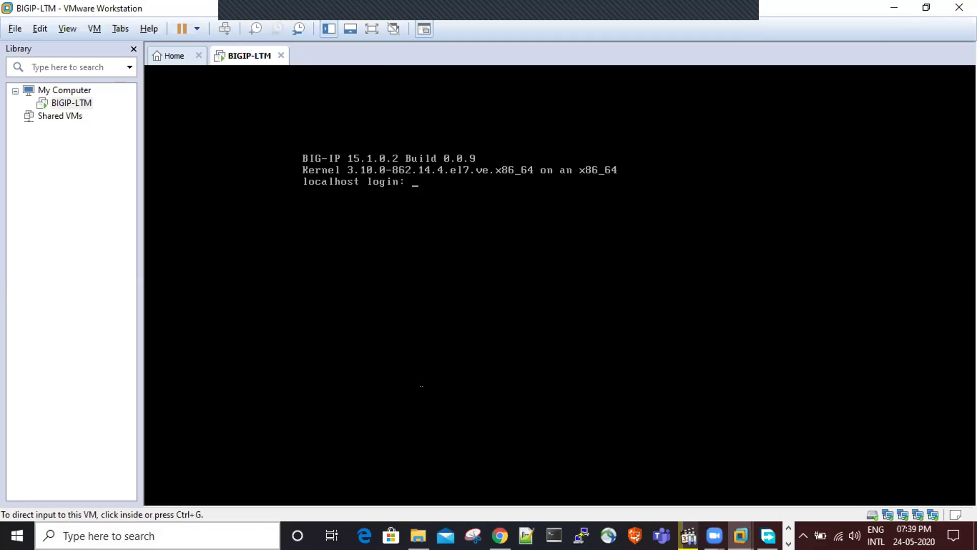
pyautogui.hotkey('ctrl', 'g')
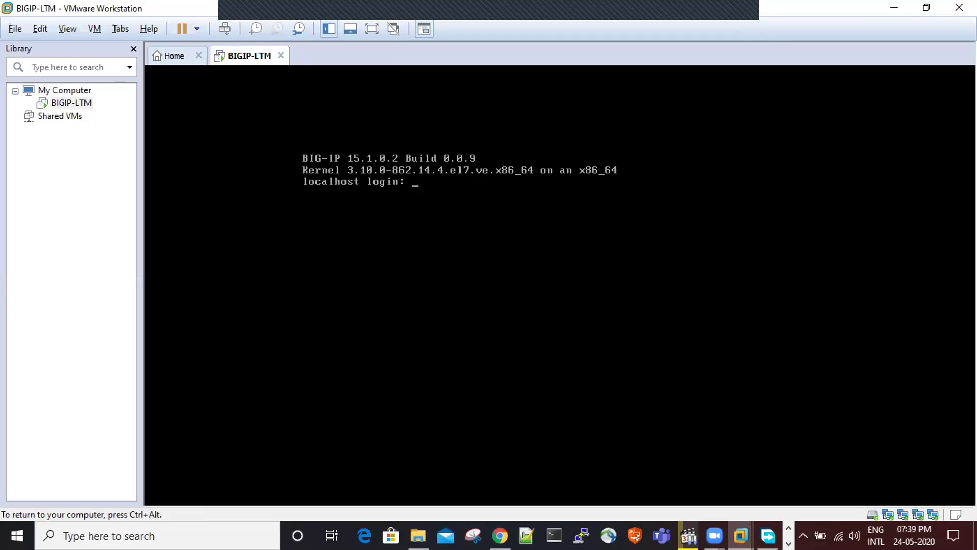
pyautogui.write('root')
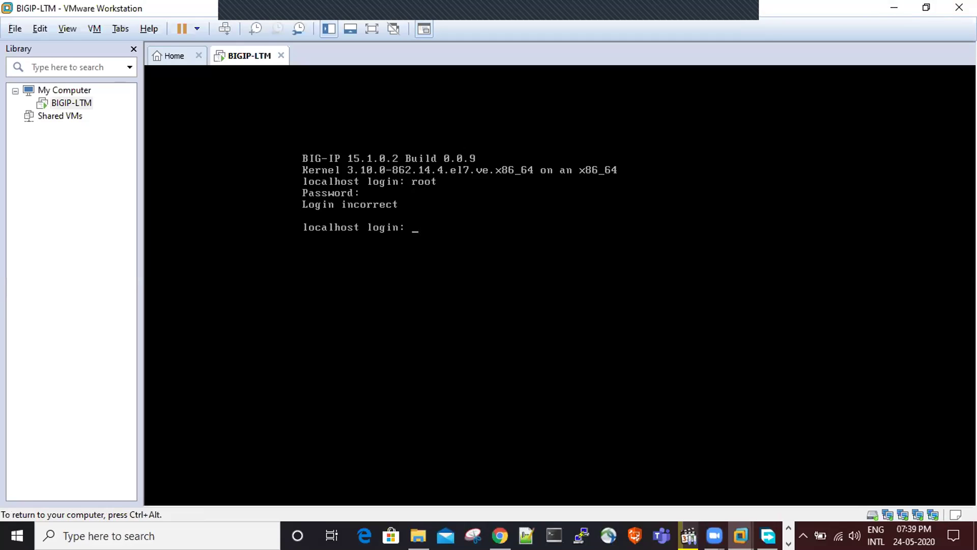
pyautogui.write('roottttt')
pyautogui.press('Return')
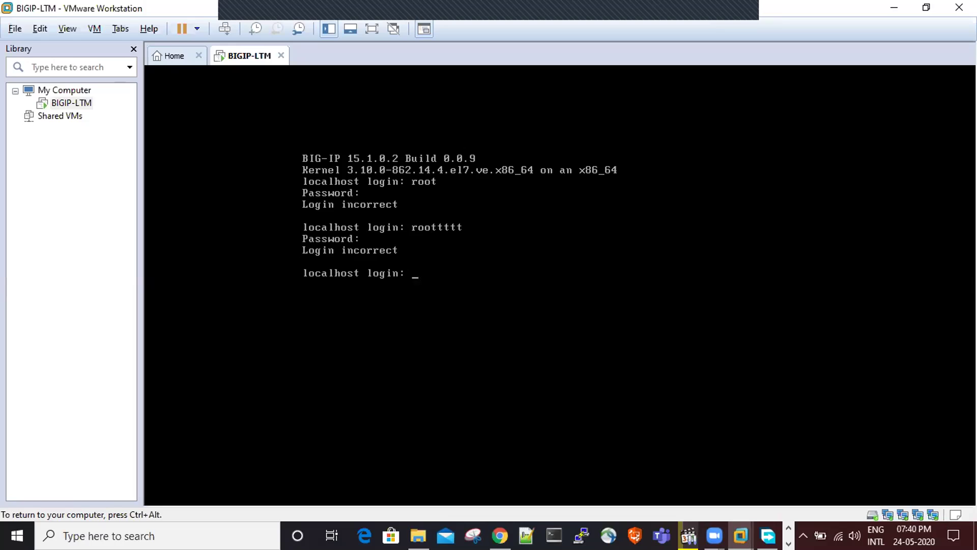
pyautogui.write('rrrrrrrrrroot')
pyautogui.press('BackSpace')
pyautogui.press('BackSpace')
pyautogui.press('BackSpace')
pyautogui.press('BackSpace')
pyautogui.press('BackSpace')
pyautogui.press('BackSpace')
pyautogui.press('BackSpace')
pyautogui.press('BackSpace')
pyautogui.press('BackSpace')
pyautogui.press('BackSpace')
pyautogui.press('BackSpace')
pyautogui.press('BackSpace')
pyautogui.press('BackSpace')
pyautogui.hotkey('ctrl', 'alt')
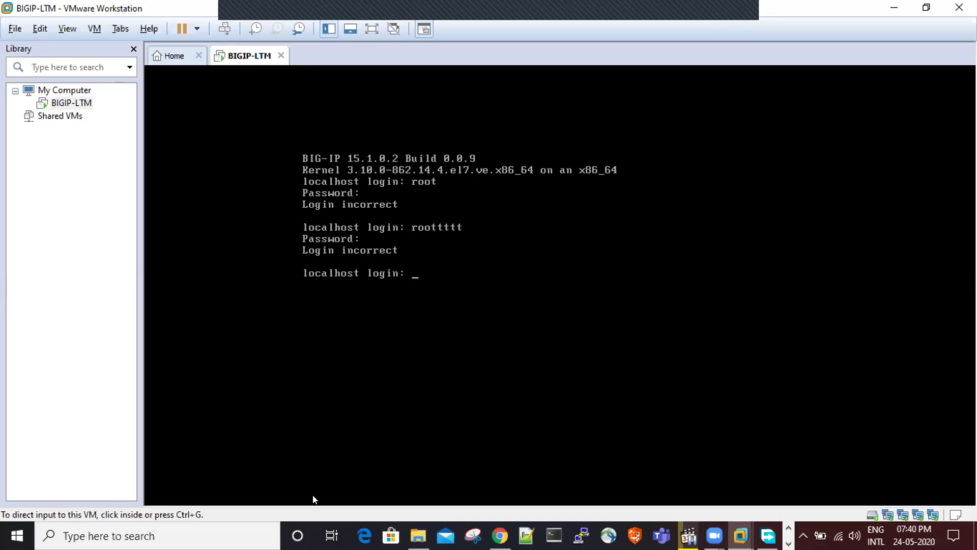
pyautogui.click(313, 498)
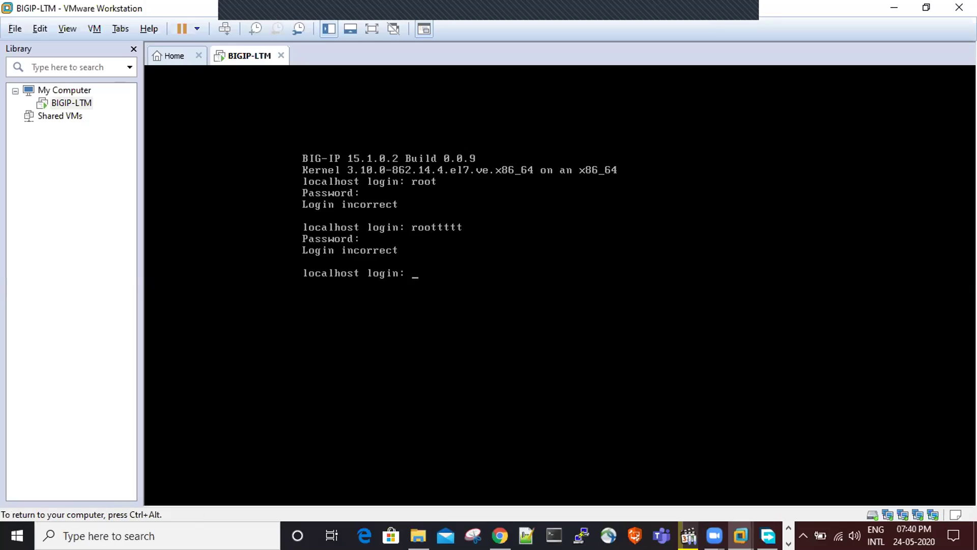
# - Log in as root with the current password and submit a new BIG-IP password
pyautogui.write('root')
pyautogui.press('Return')
pyautogui.press('Return')
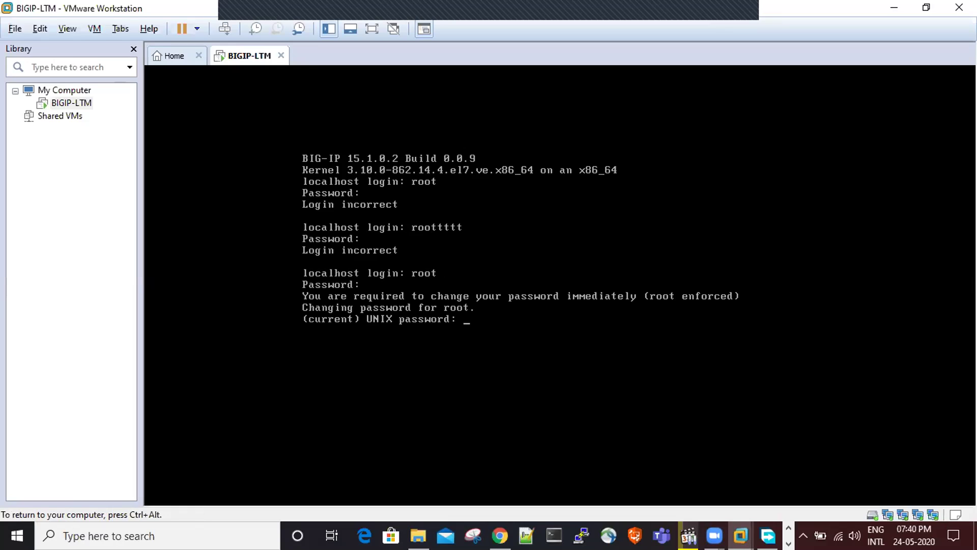
pyautogui.press('Return')
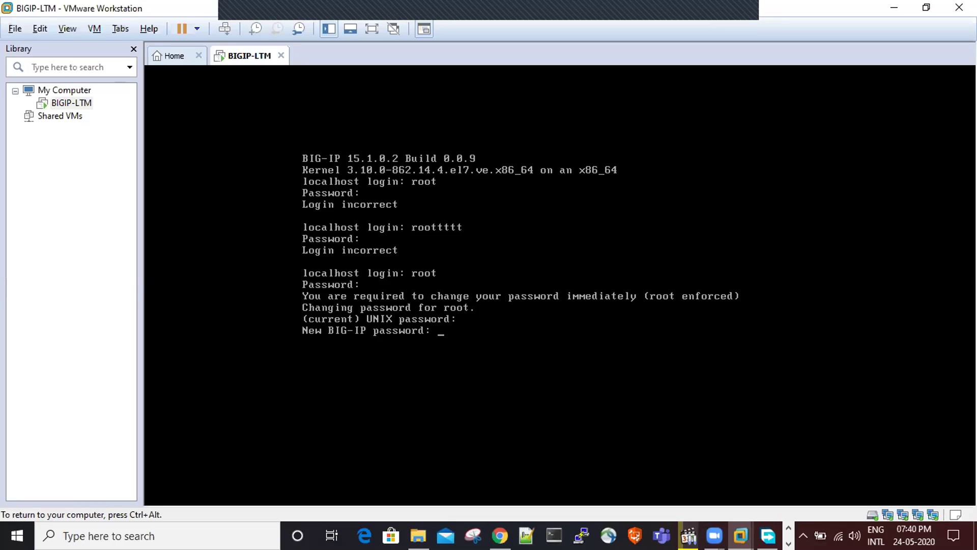
pyautogui.press('Return')
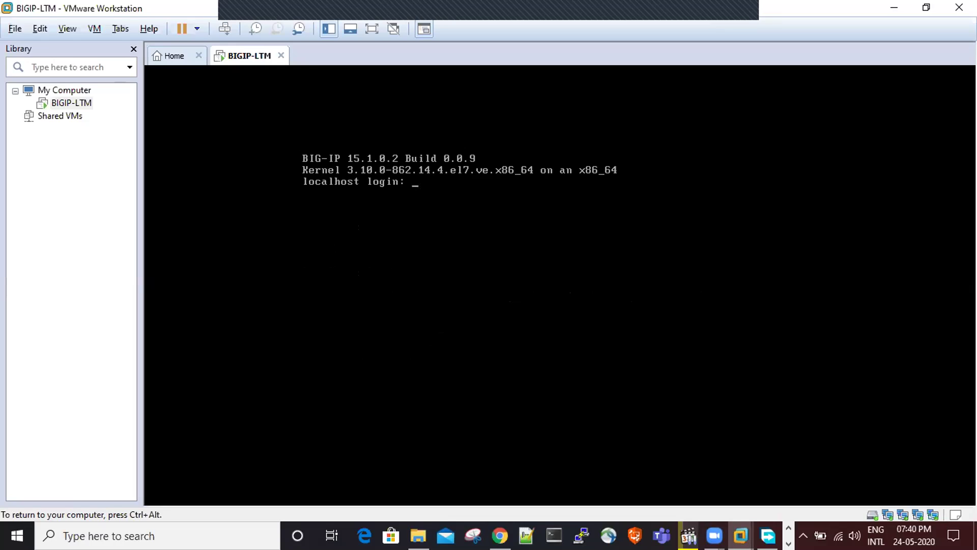
# - Log back in as root to reach the NO LICENSE:Standalone config # prompt
pyautogui.write('root')
pyautogui.press('Return')
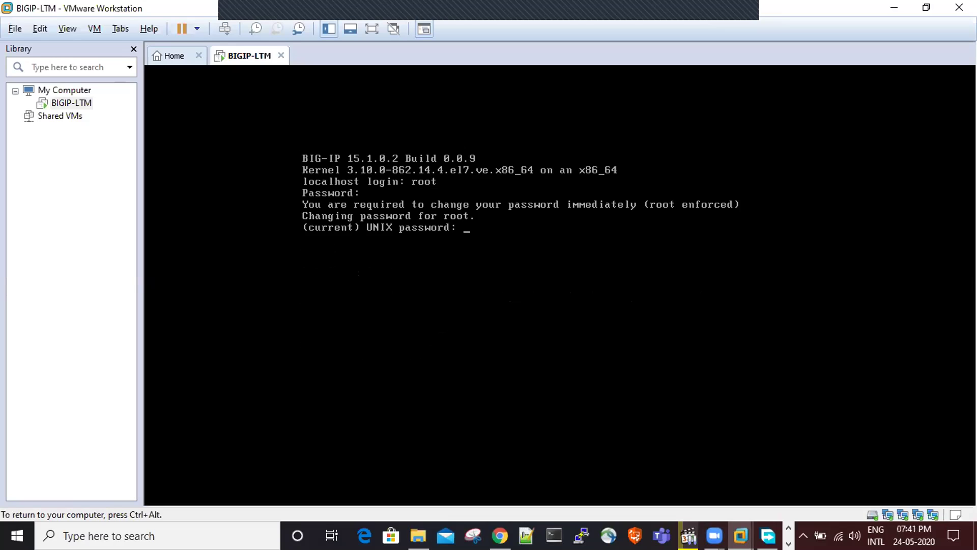
pyautogui.press('Return')
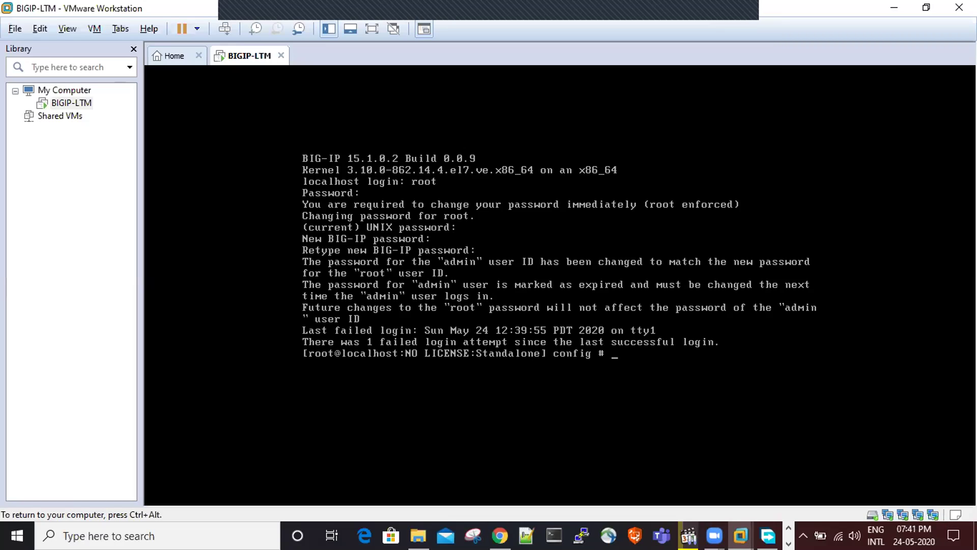
pyautogui.hotkey('ctrl', 'alt')
# - Add the heading 'Three way to configure ip add-' below the existing Notepad notes
pyautogui.hotkey('alt', 'Tab')
pyautogui.hotkey('alt', 'Tab')
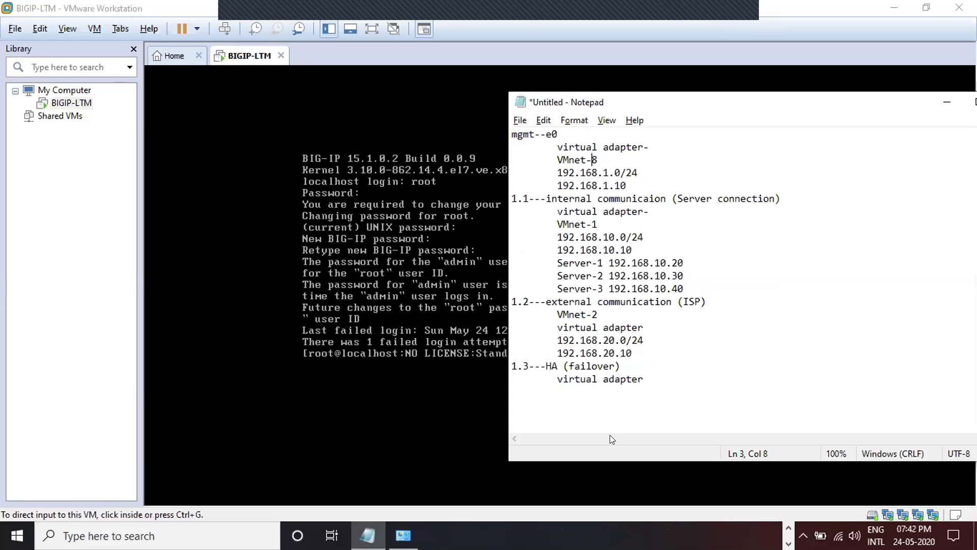
pyautogui.click(682, 394)
pyautogui.press('Return')
pyautogui.press('Return')
pyautogui.write('Three way to configure ')
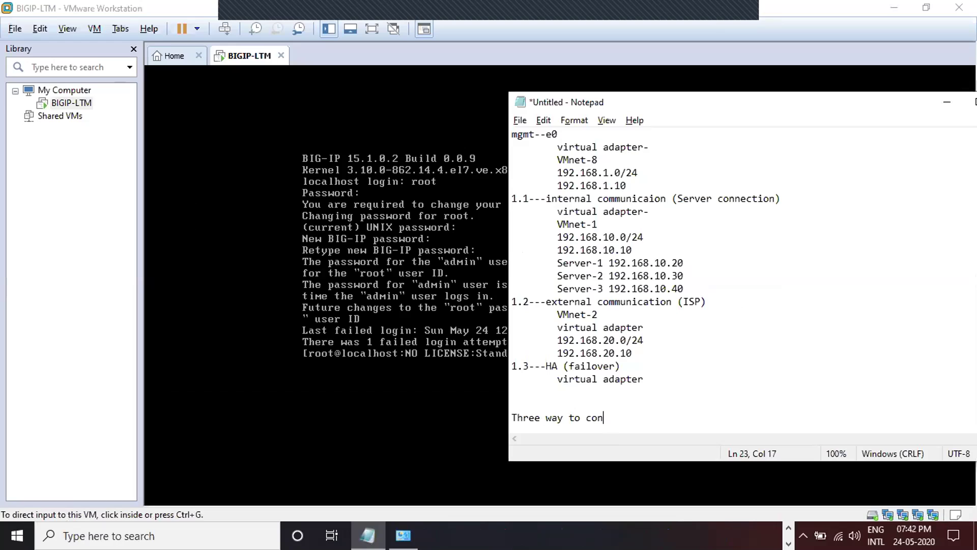
pyautogui.write('ip add-')
pyautogui.press('Return')
# - List 1-config, 2-GUI and 3-Physical device(using those buttons we can configure ip address)
pyautogui.write('1-')
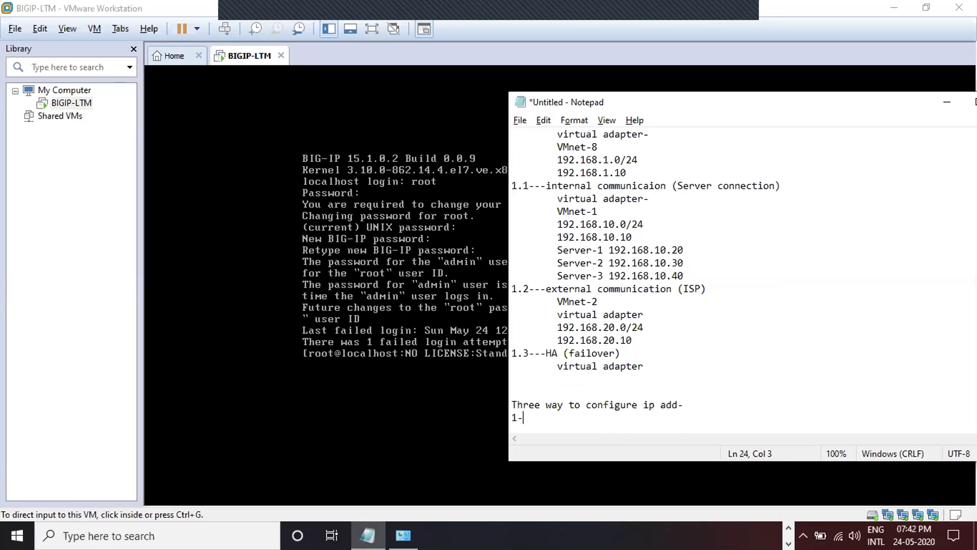
pyautogui.write('config')
pyautogui.press('Return')
pyautogui.write('2')
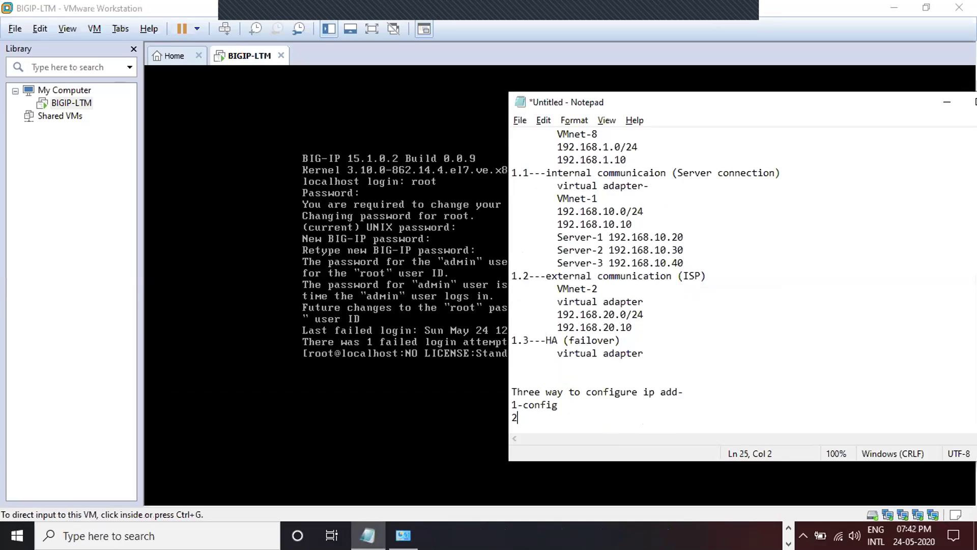
pyautogui.write('-GUI')
pyautogui.press('Return')
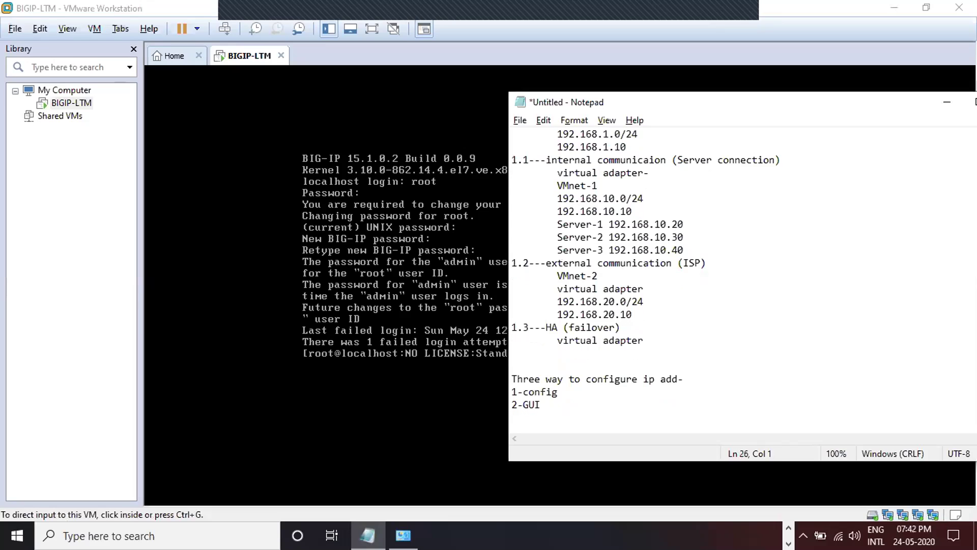
pyautogui.write('3-Physical device')
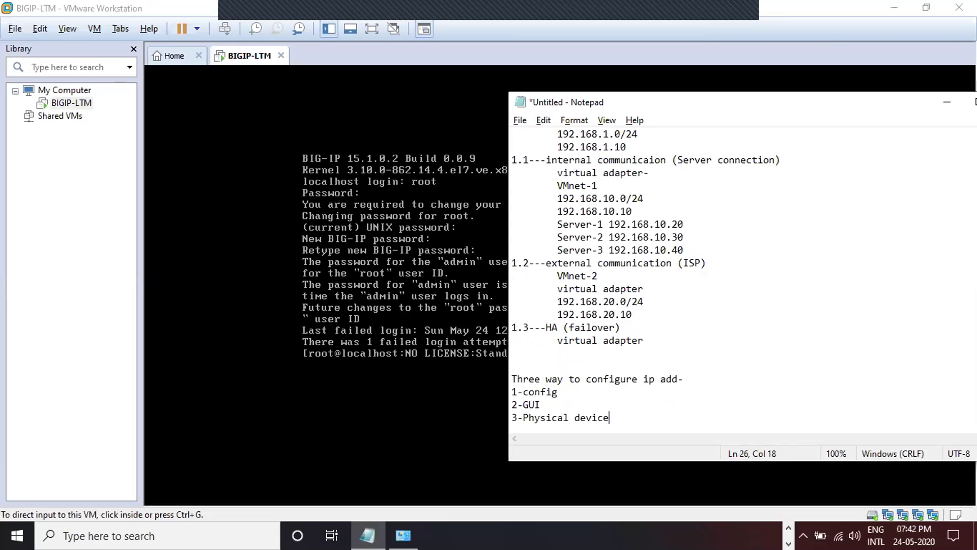
pyautogui.write('()')
pyautogui.press('Left')
pyautogui.write('using those buttons we c')
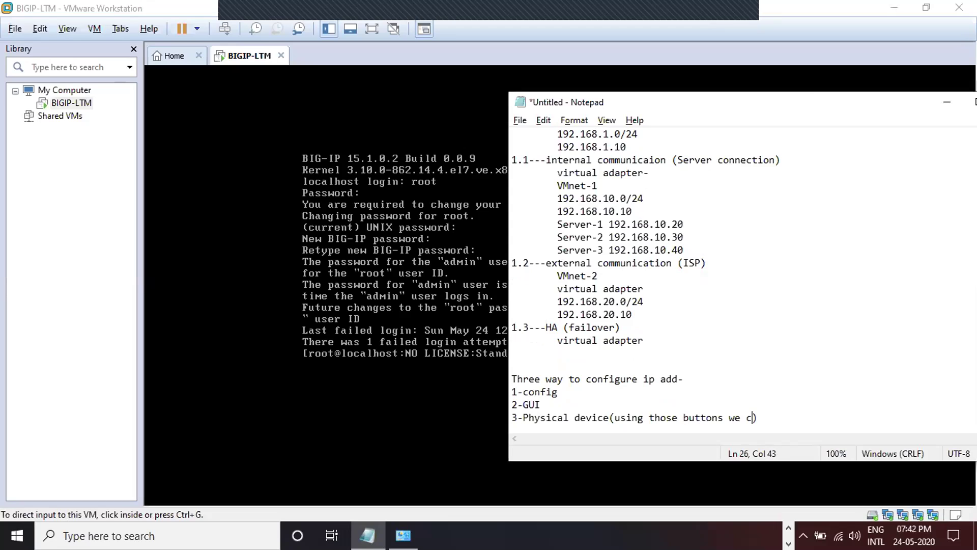
pyautogui.write('an configure ip a')
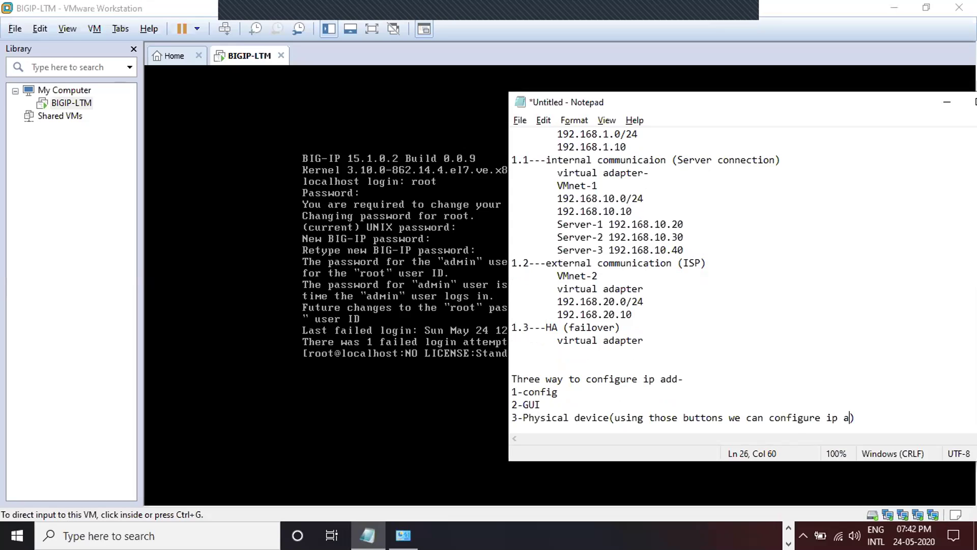
pyautogui.write('ddress')
pyautogui.click(569, 417)
pyautogui.moveTo(569, 417); pyautogui.dragTo(662, 417)
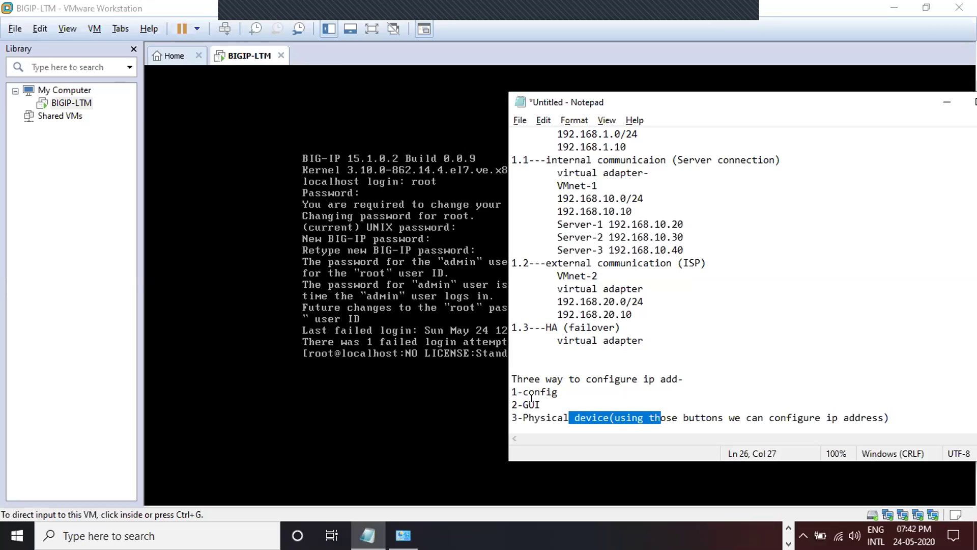
pyautogui.moveTo(534, 400); pyautogui.dragTo(538, 400)
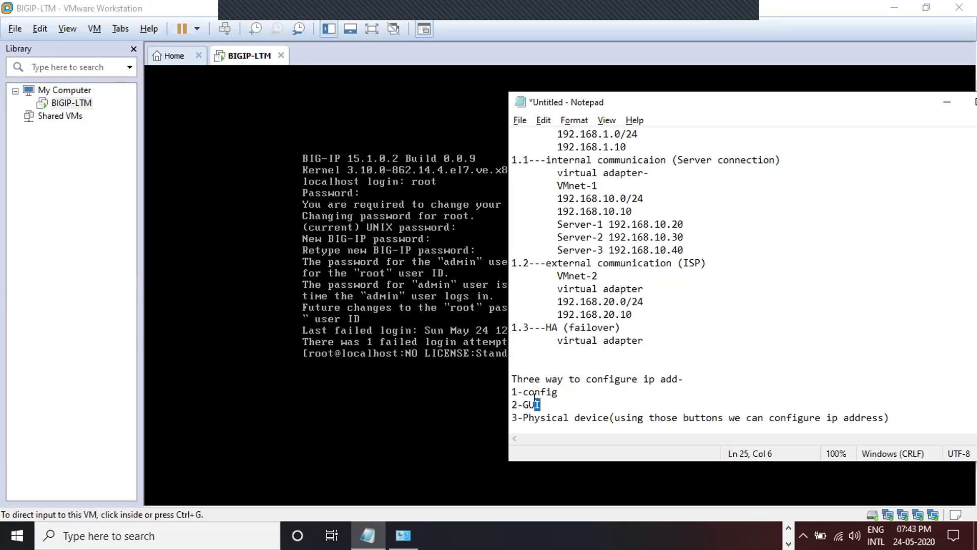
pyautogui.moveTo(534, 392); pyautogui.dragTo(556, 391)
pyautogui.click(565, 386)
# - Type config at the BIG-IP root config # prompt without submitting it
pyautogui.moveTo(566, 386); pyautogui.dragTo(523, 389)
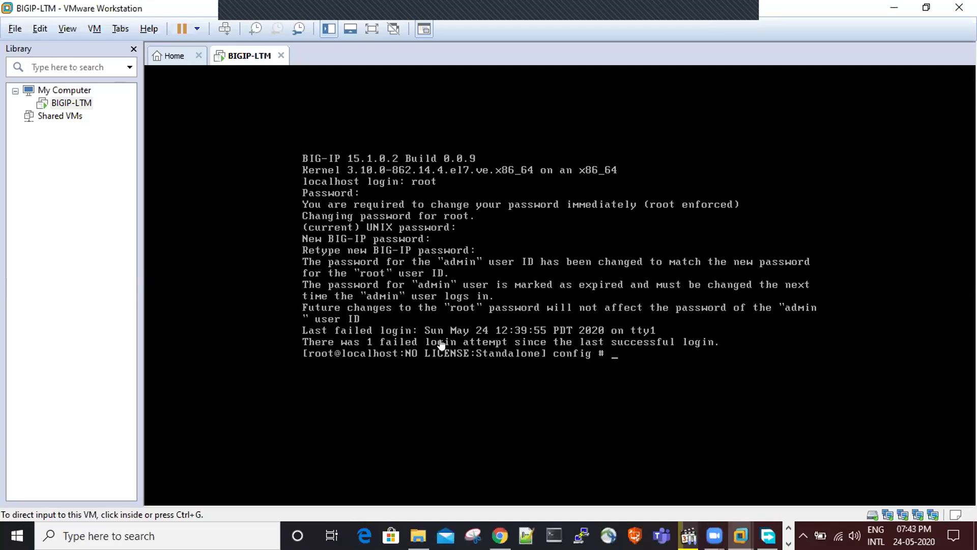
pyautogui.click(440, 345)
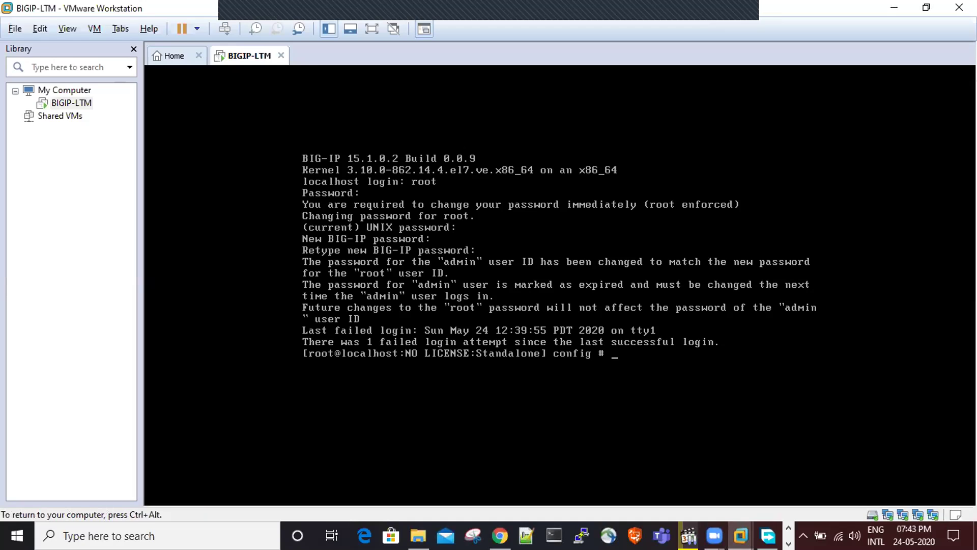
pyautogui.write('config')
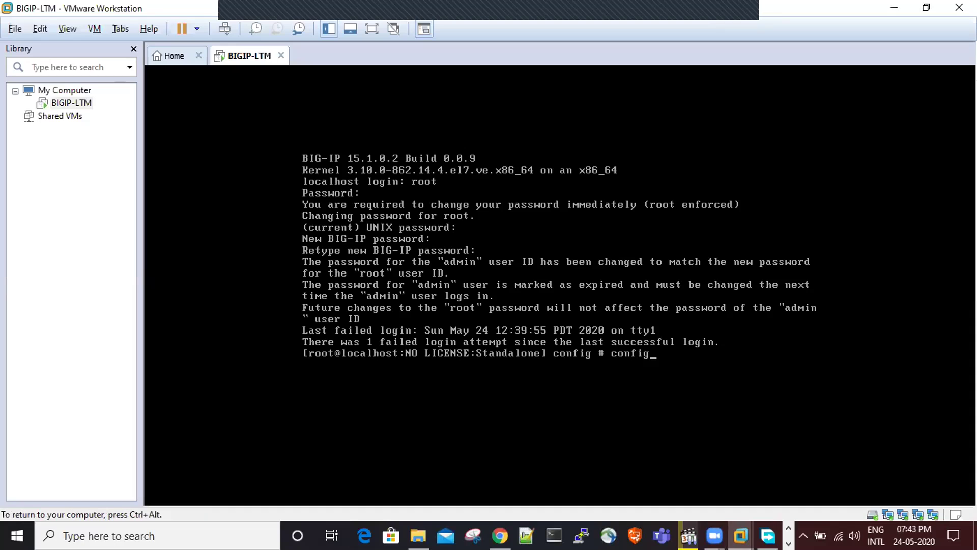
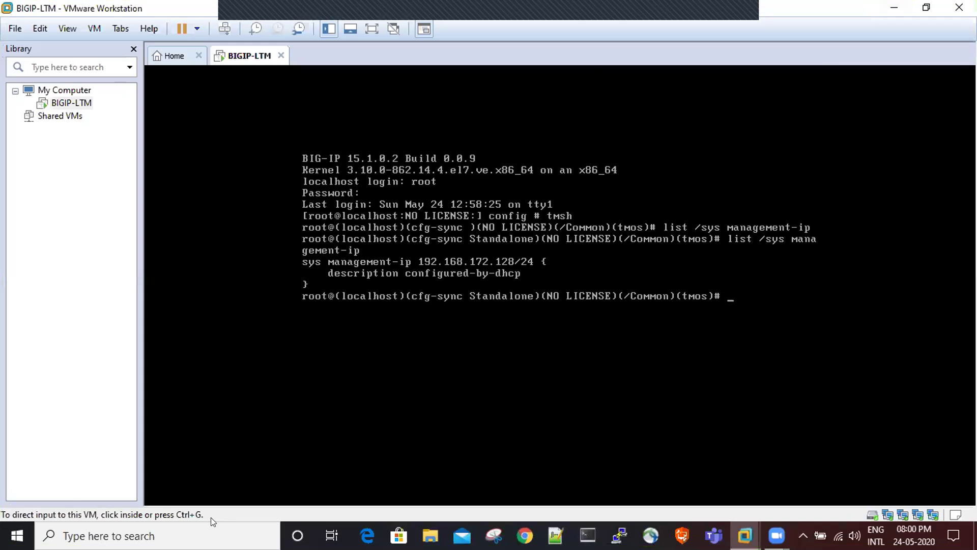
# - Search Windows for cmd and launch Command Prompt
pyautogui.click(193, 527)
pyautogui.write('md')
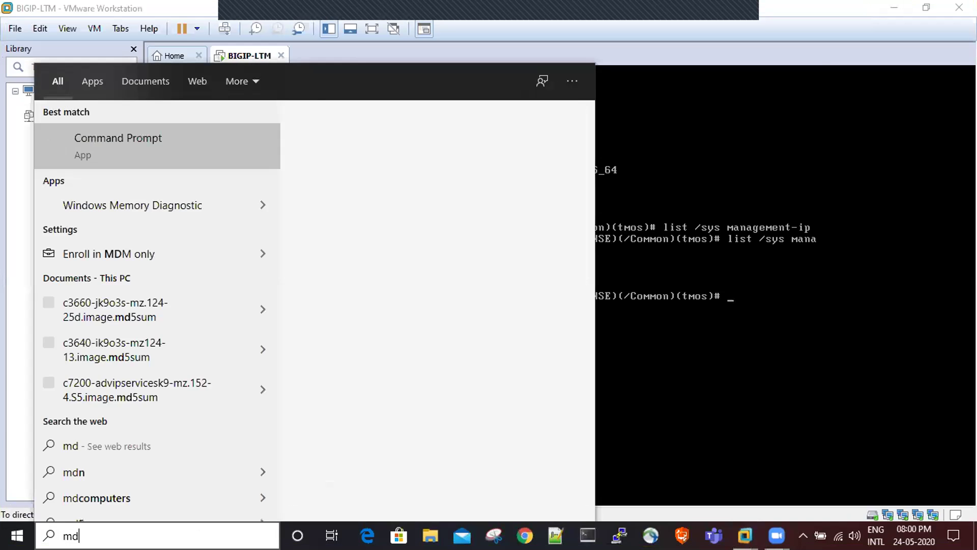
pyautogui.press('BackSpace')
pyautogui.write('cmd')
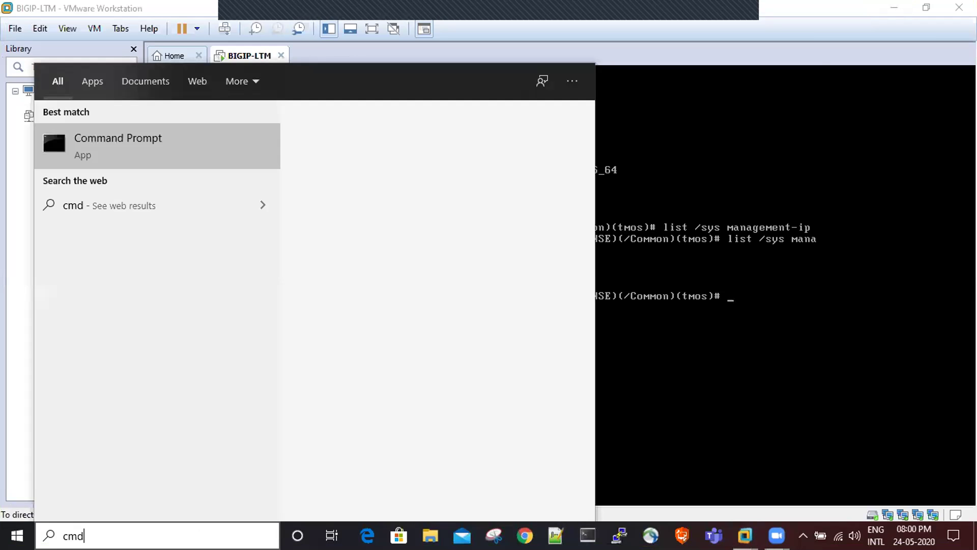
pyautogui.press('Return')
# - Ping 192.168.172.128, watch the requests time out, then close Command Prompt
pyautogui.write('ping')
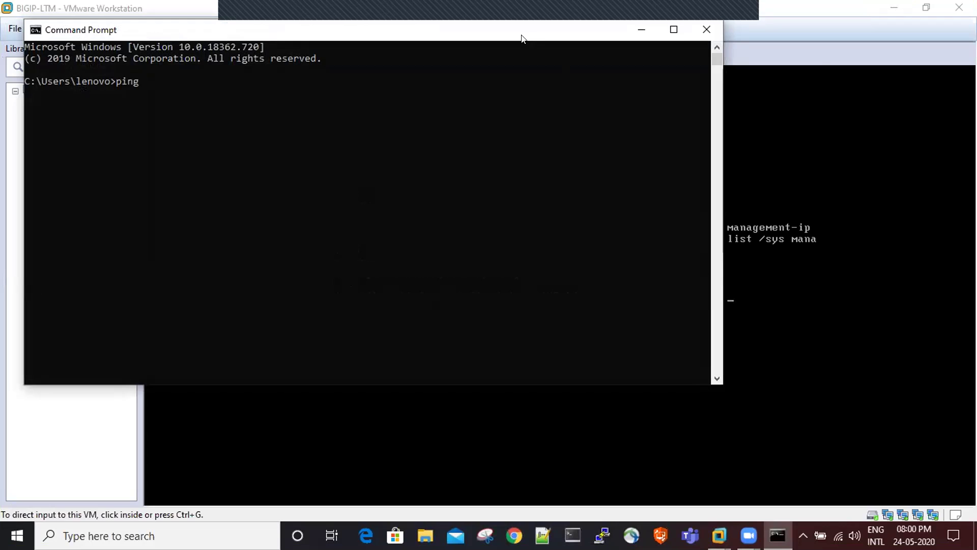
pyautogui.moveTo(521, 35); pyautogui.dragTo(692, 294)
pyautogui.write('192.168.')
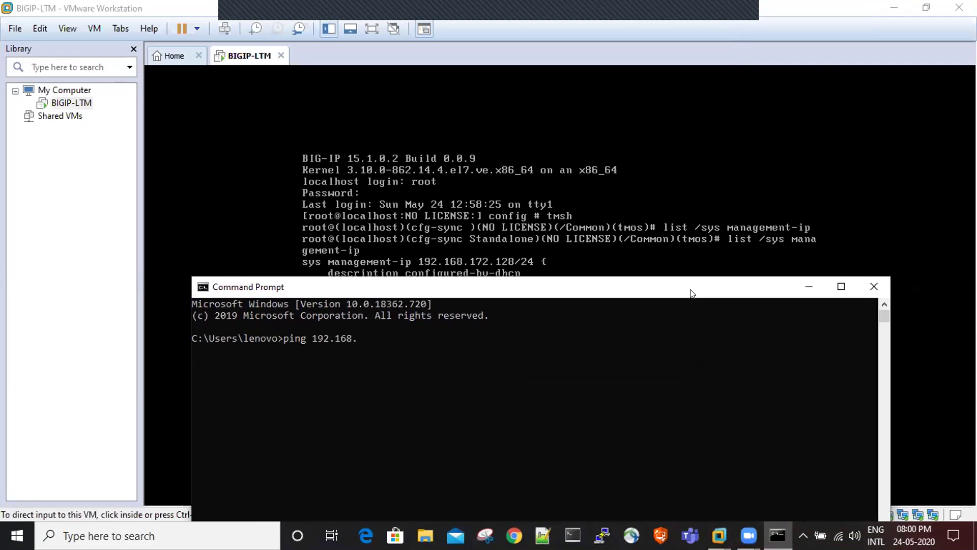
pyautogui.write('172.128')
pyautogui.press('Return')
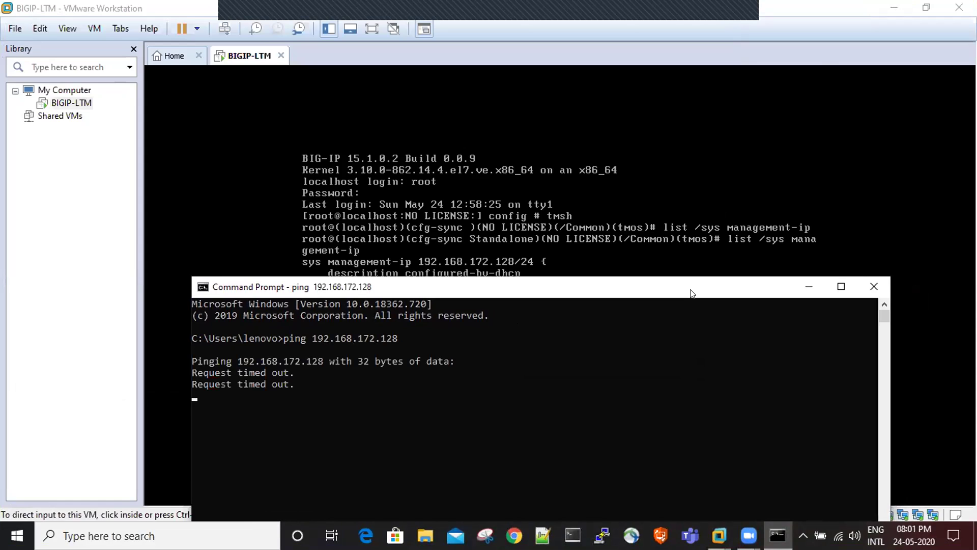
pyautogui.moveTo(692, 294); pyautogui.dragTo(555, 211)
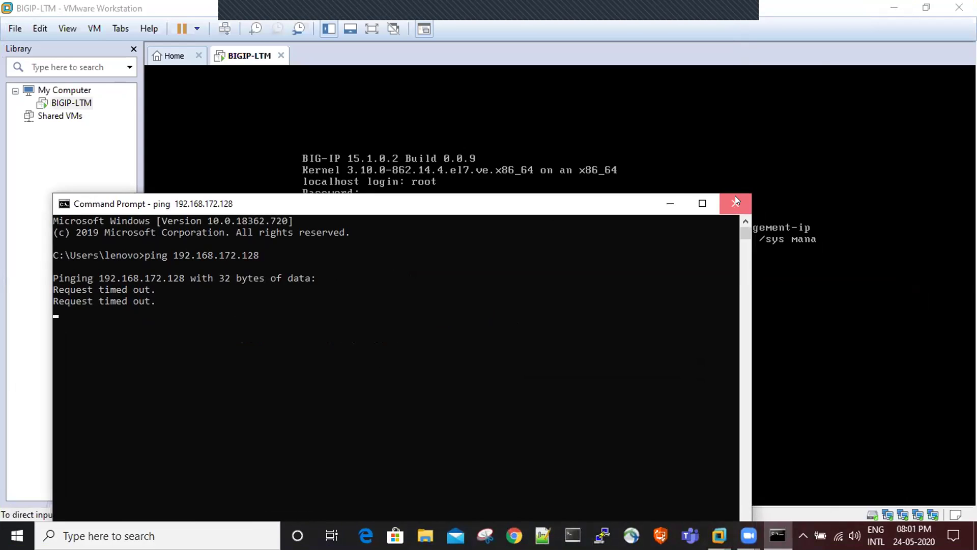
pyautogui.click(737, 204)
# - Quit tmsh in the BIG-IP console and run config to start the Management Port Setup utility
pyautogui.hotkey('ctrl', 'alt')
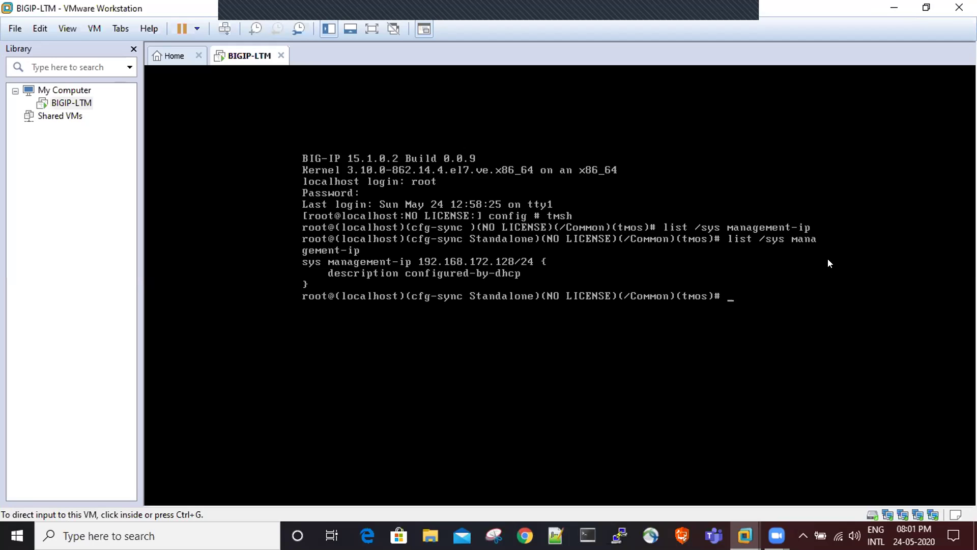
pyautogui.click(828, 260)
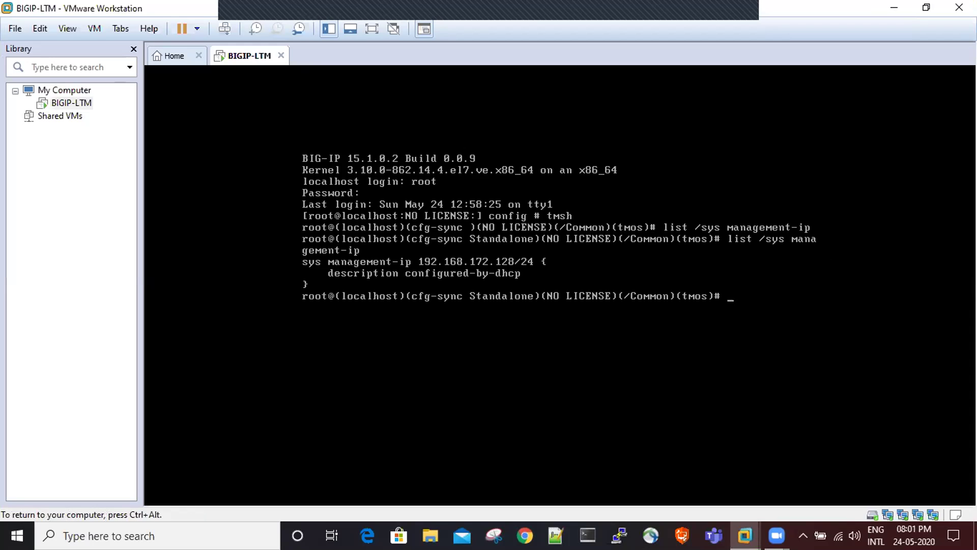
pyautogui.press('Return')
pyautogui.write('q')
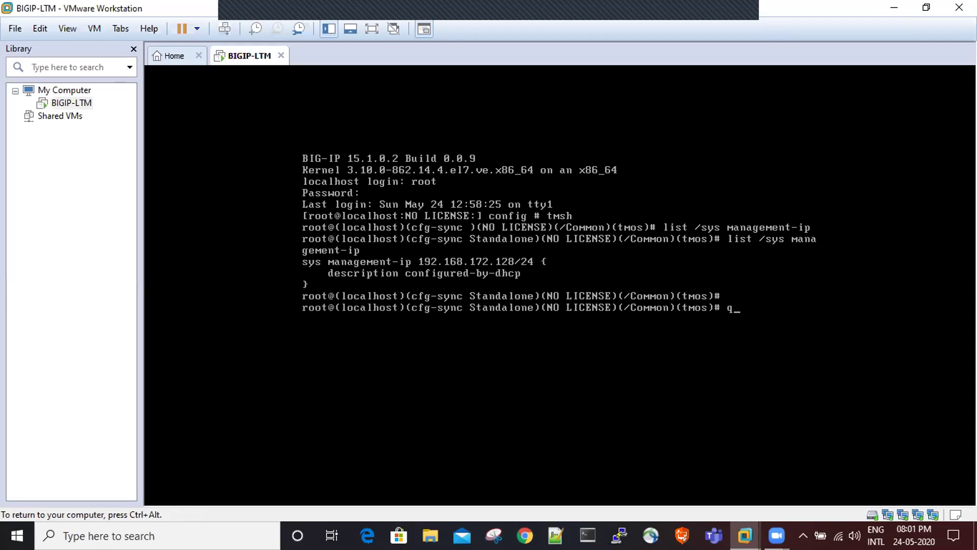
pyautogui.write('uit')
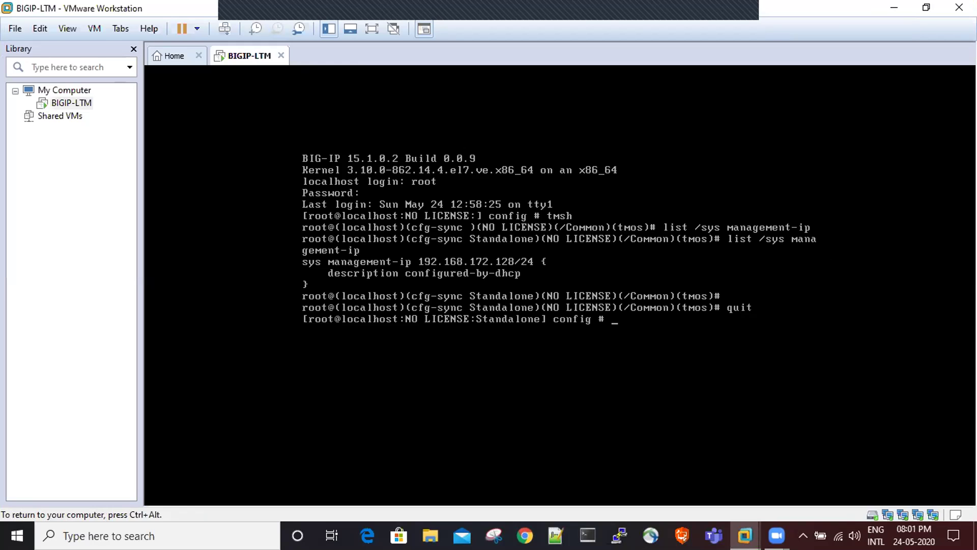
pyautogui.write('conf')
pyautogui.press('Tab')
pyautogui.press('Tab')
pyautogui.write('ig')
pyautogui.press('Return')
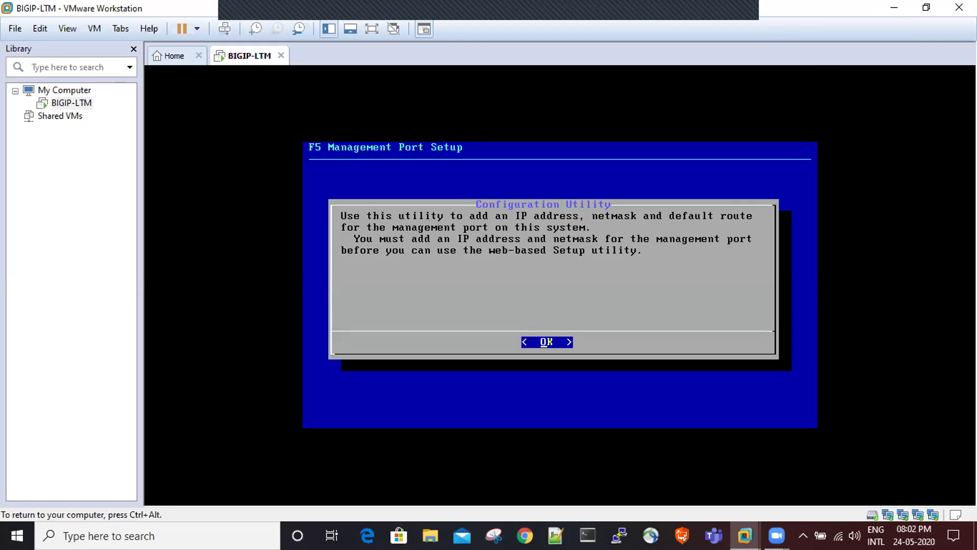
# - Accept the setup introduction, choose IPv4, and decline automatic IP configuration
pyautogui.press('Return')
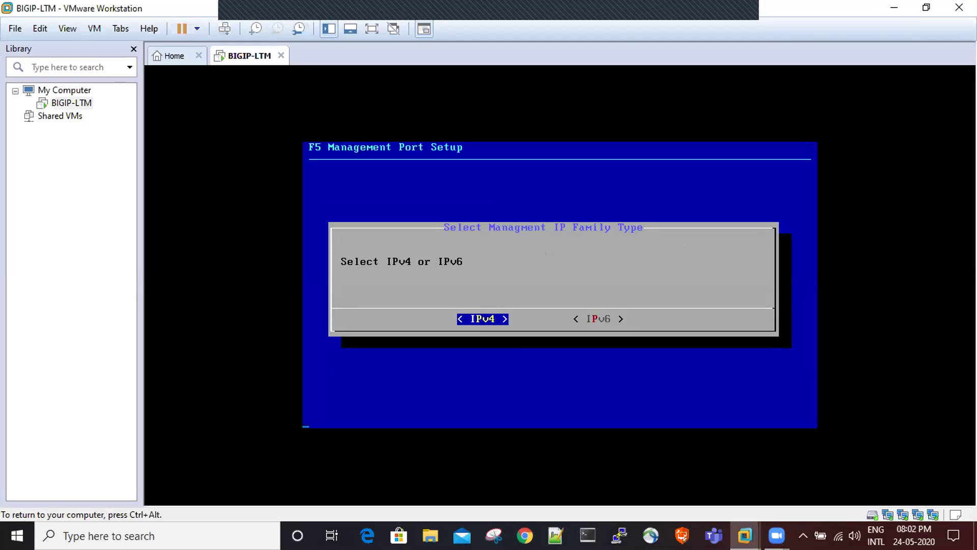
pyautogui.press('Return')
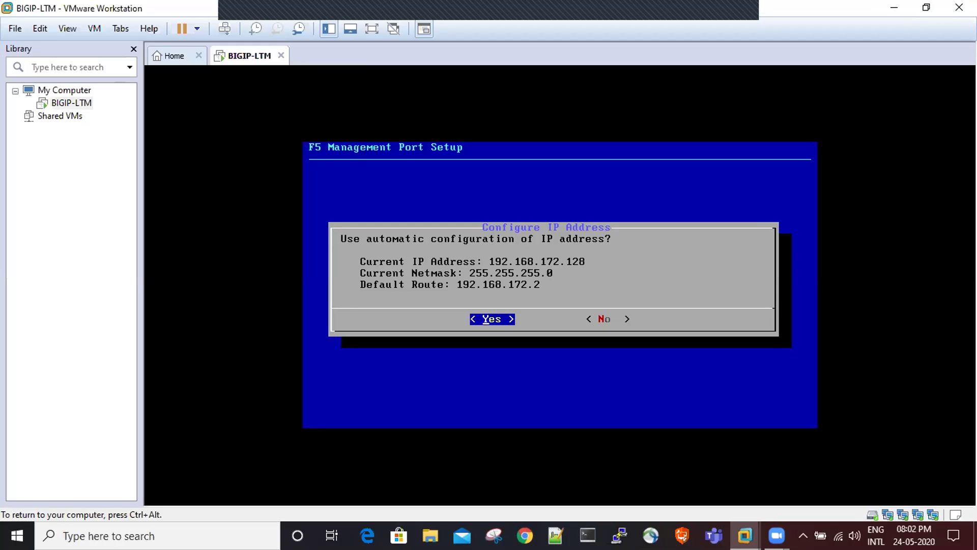
pyautogui.press('Right')
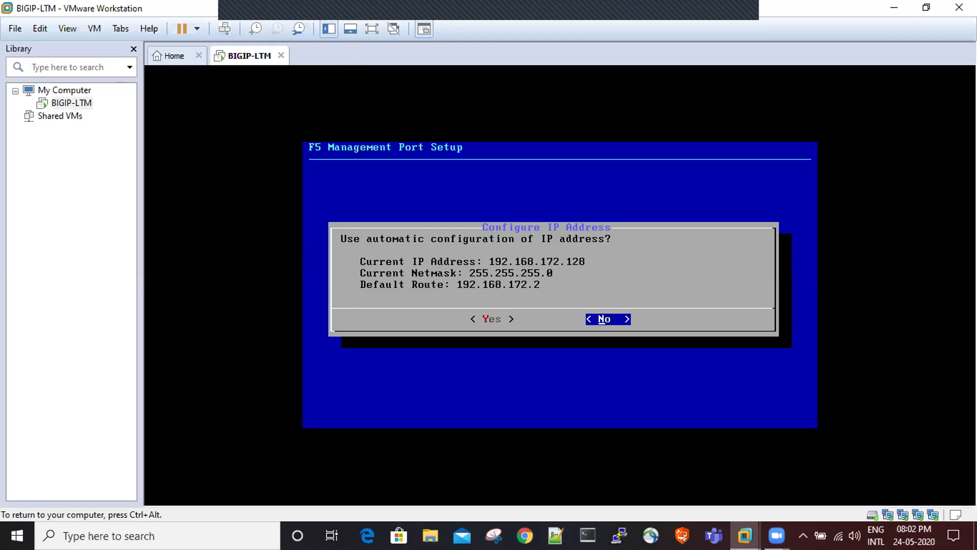
pyautogui.press('Return')
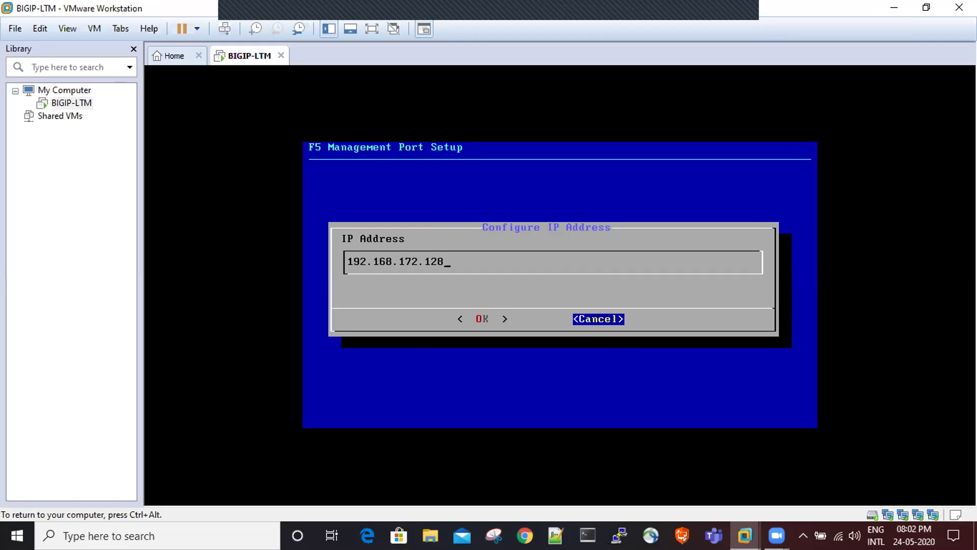
# - Change the management IP from 192.168.172.128 to 192.168.1.10 and accept netmask 255.255.255.0
pyautogui.press('BackSpace')
pyautogui.press('BackSpace')
pyautogui.press('BackSpace')
pyautogui.press('BackSpace')
pyautogui.hotkey('ctrl', 'alt')
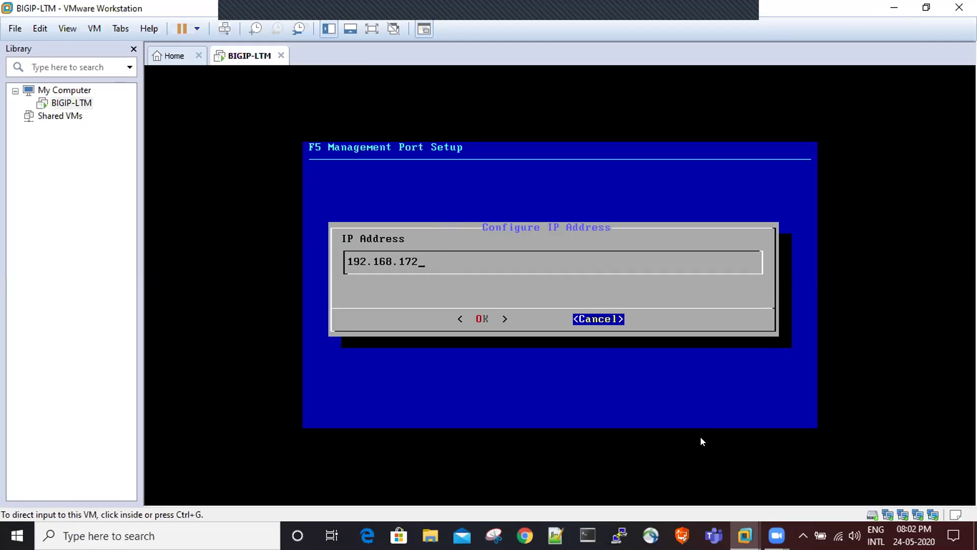
pyautogui.click(691, 440)
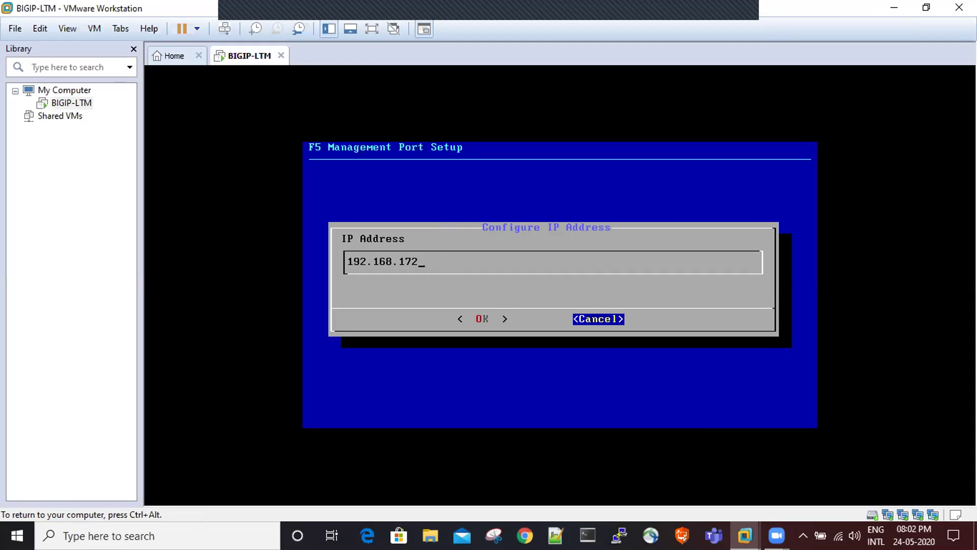
pyautogui.press('BackSpace')
pyautogui.press('BackSpace')
pyautogui.press('BackSpace')
pyautogui.press('BackSpace')
pyautogui.press('BackSpace')
pyautogui.press('Tab')
pyautogui.press('Tab')
pyautogui.press('Tab')
pyautogui.press('Tab')
pyautogui.write('8.1.10')
pyautogui.press('Left')
pyautogui.press('Left')
pyautogui.press('Right')
pyautogui.press('Right')
pyautogui.press('Tab')
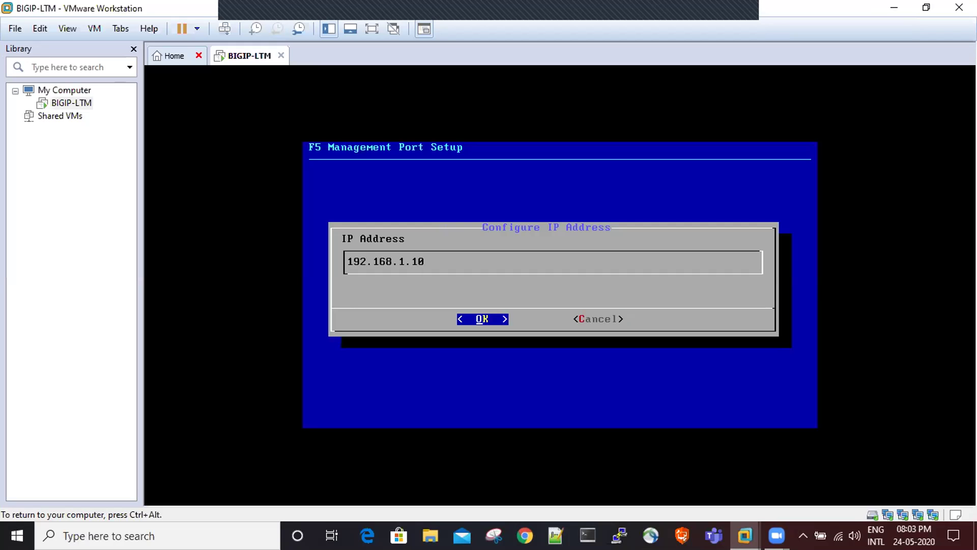
pyautogui.press('Return')
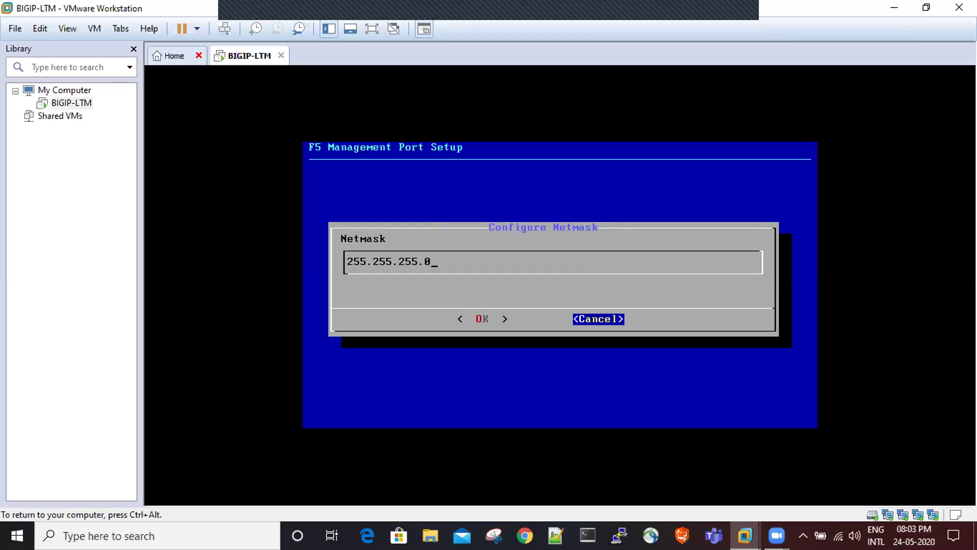
pyautogui.press('Tab')
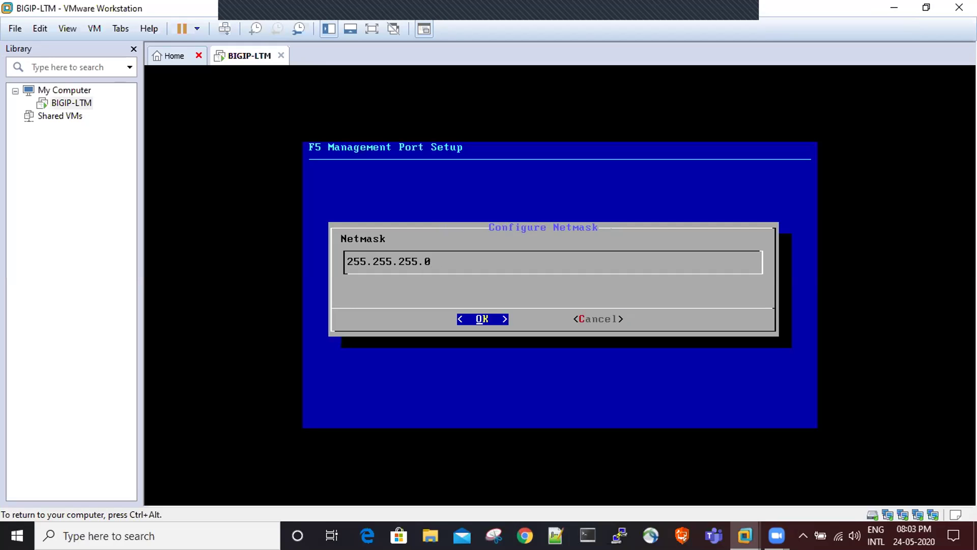
pyautogui.press('Return')
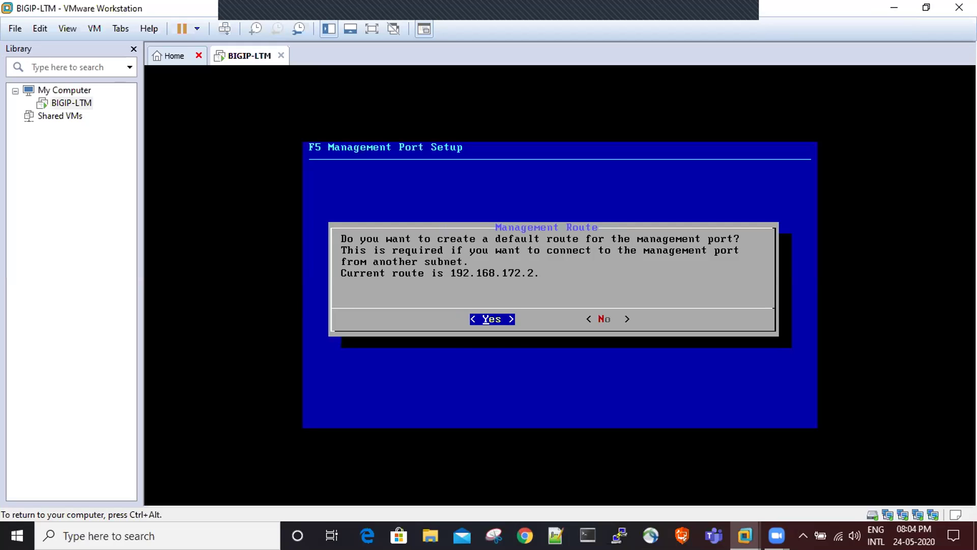
# - Create a default management route and change it from 192.168.172.2 to 192.168.1.1
pyautogui.press('Return')
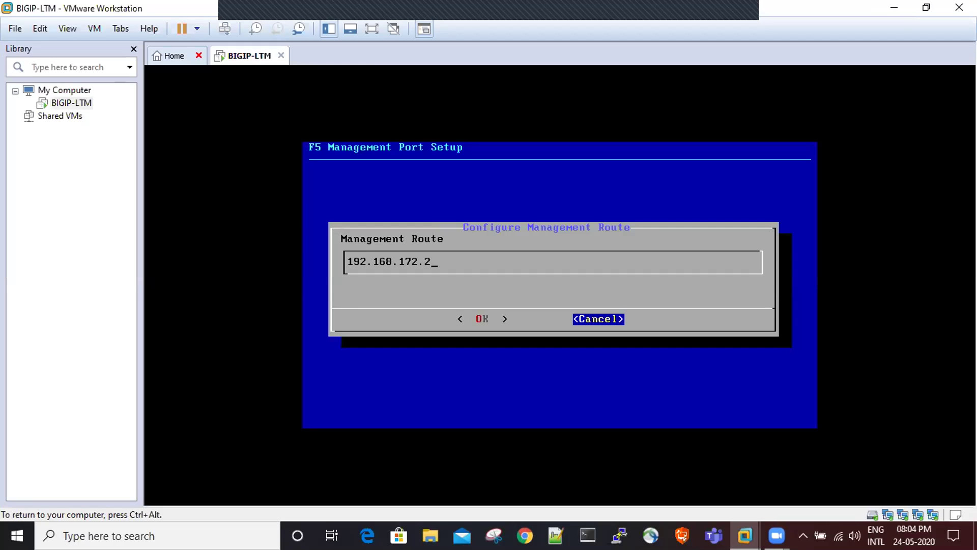
pyautogui.press('Tab')
pyautogui.press('Tab')
pyautogui.press('BackSpace')
pyautogui.press('BackSpace')
pyautogui.press('BackSpace')
pyautogui.press('BackSpace')
pyautogui.write('.1')
pyautogui.press('Tab')
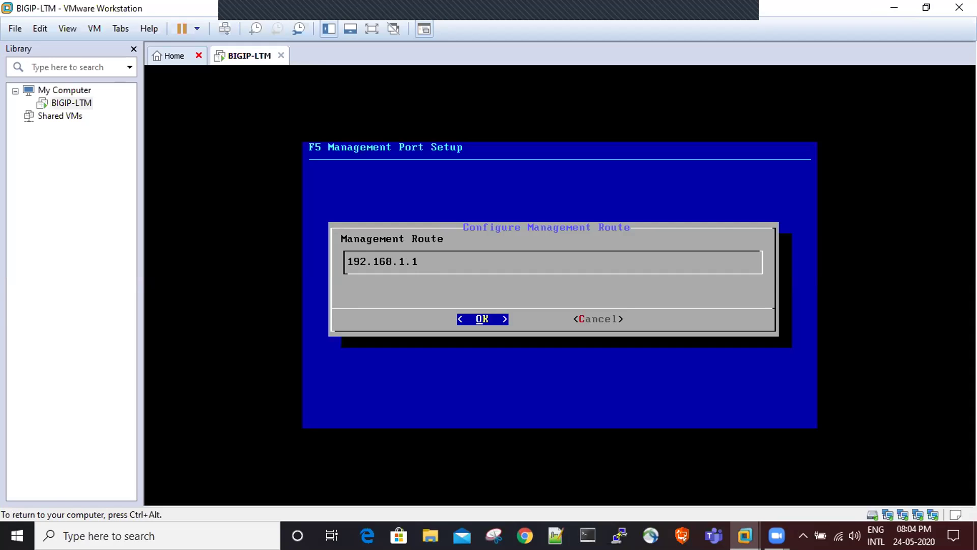
pyautogui.press('Return')
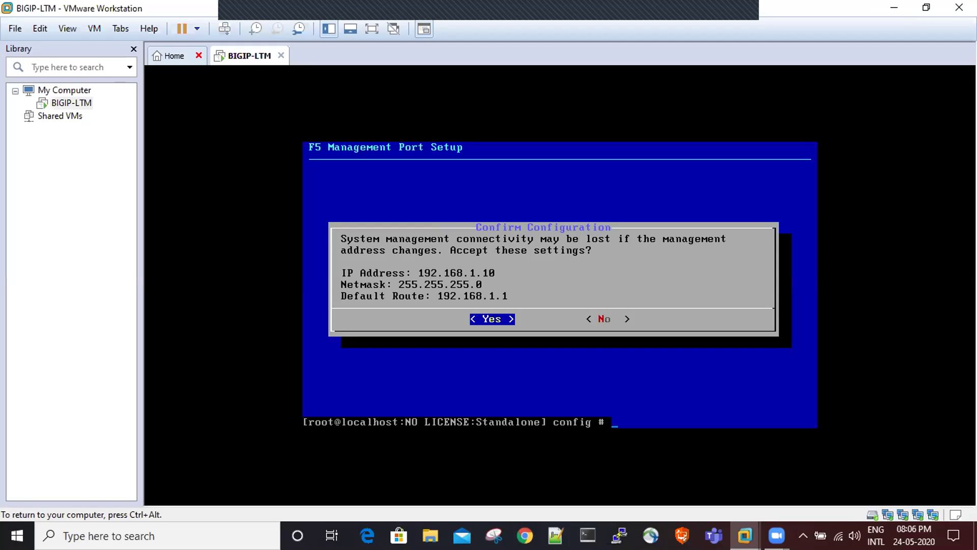
# - Enter tmsh in the console, then release VM input and refocus the VMware window
pyautogui.write('tmsh')
pyautogui.press('Return')
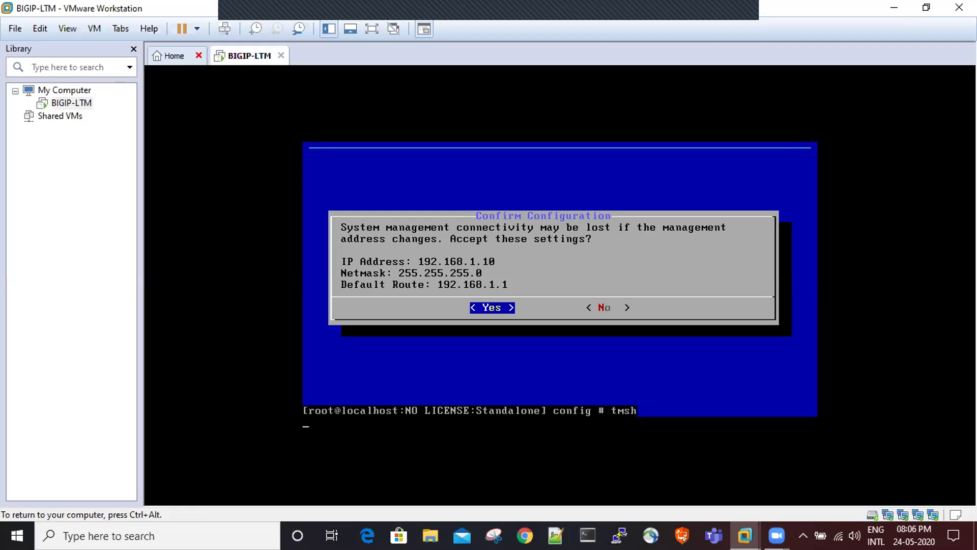
pyautogui.hotkey('ctrl', 'alt')
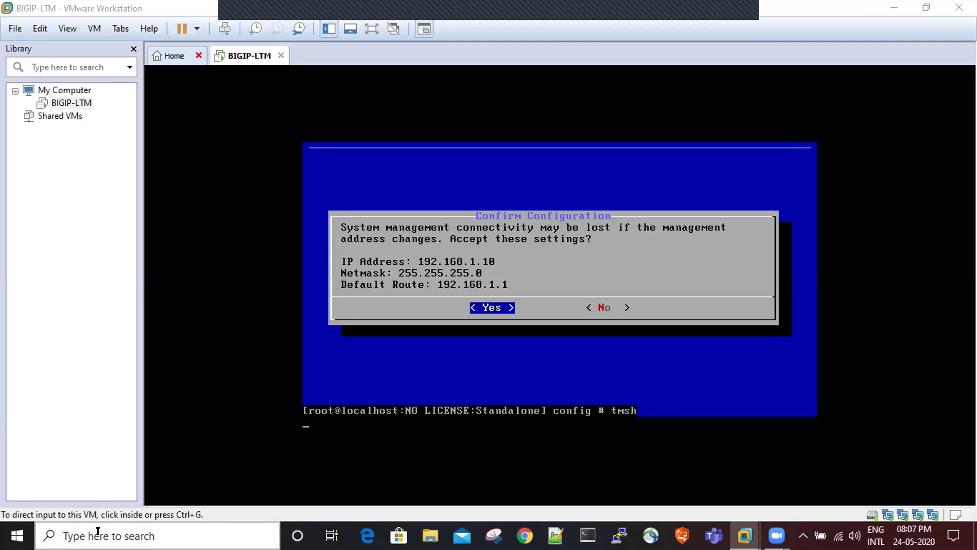
pyautogui.click(213, 466)
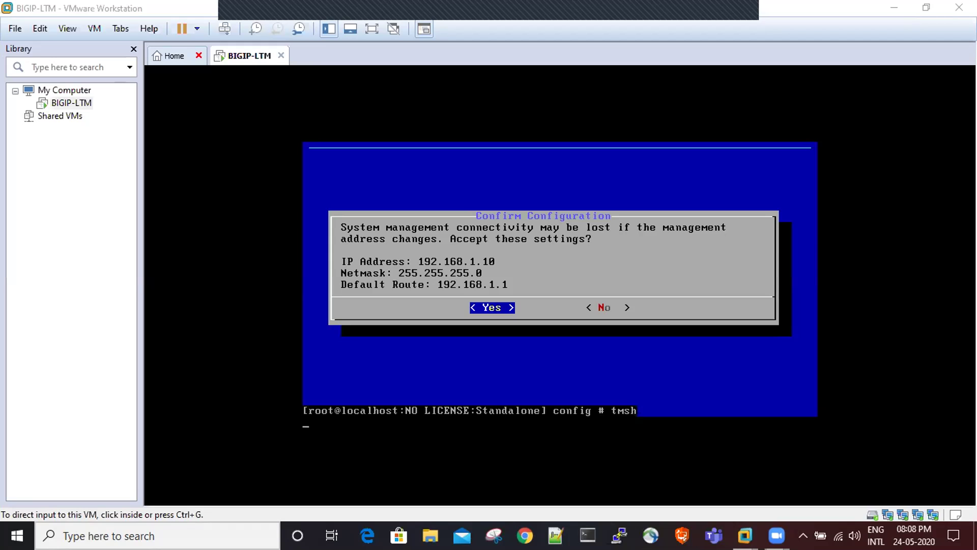
pyautogui.click(365, 410)
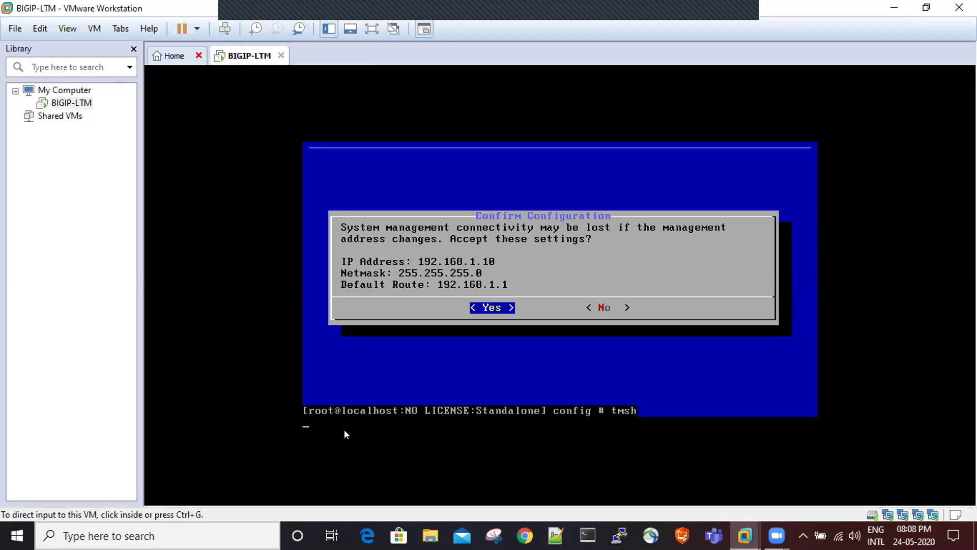
pyautogui.hotkey('ctrl', 'g')
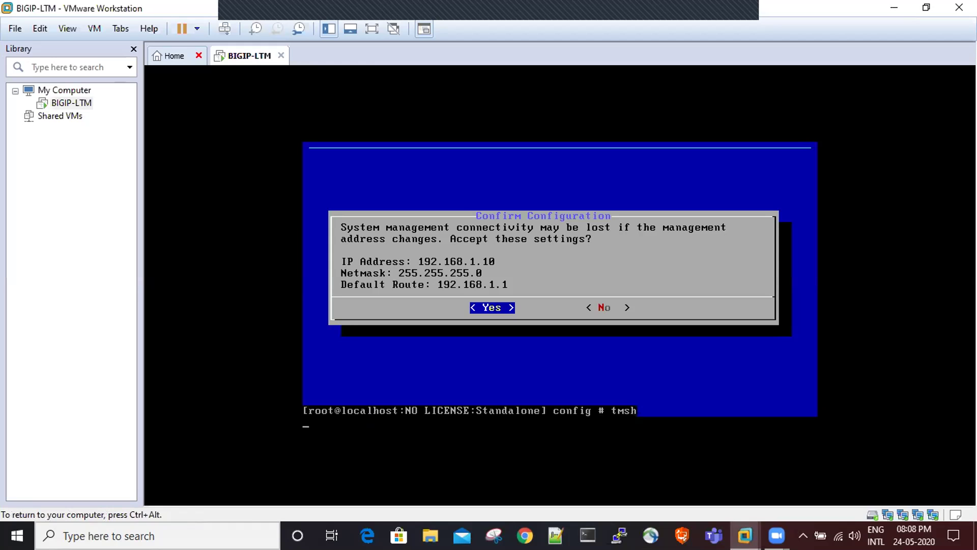
pyautogui.hotkey('ctrl', 'alt')
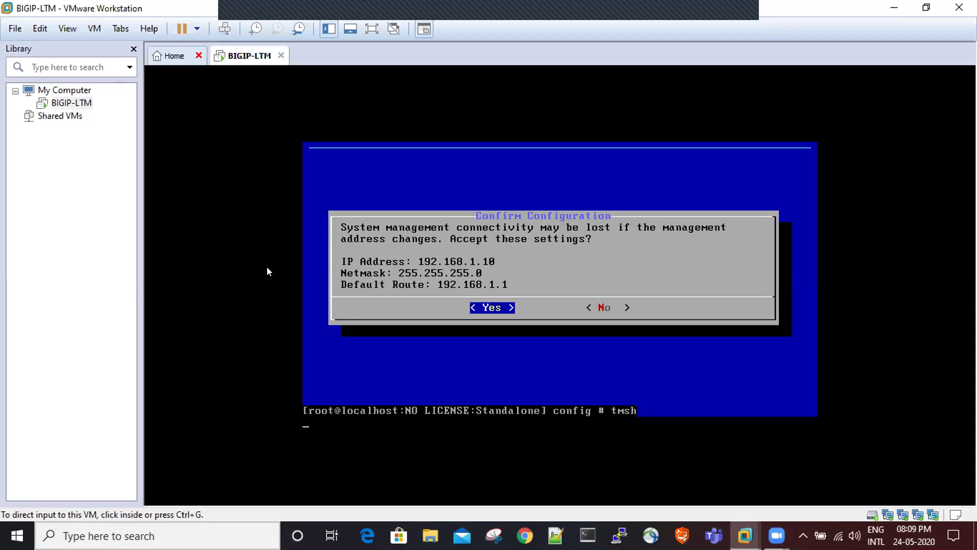
pyautogui.hotkey('ctrl', 'g')
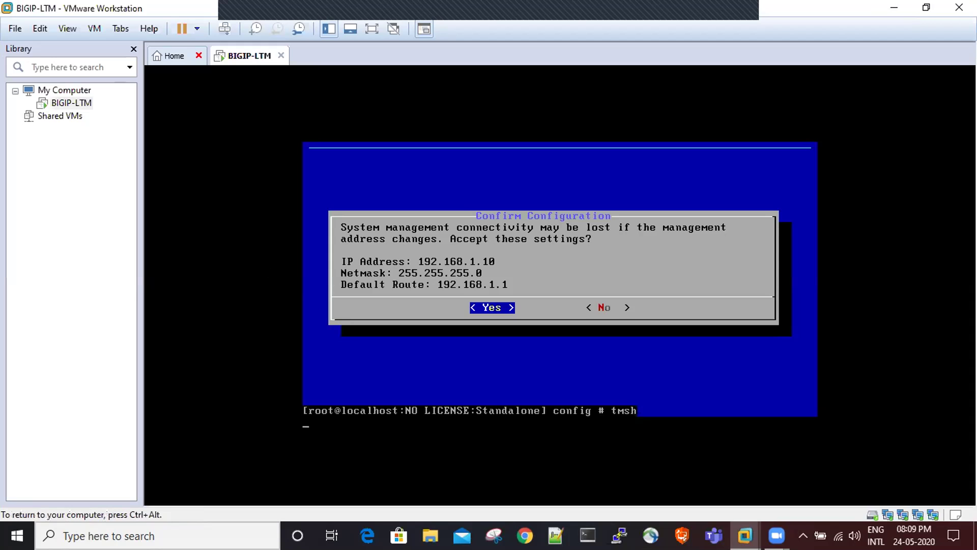
pyautogui.hotkey('ctrl', 'alt')
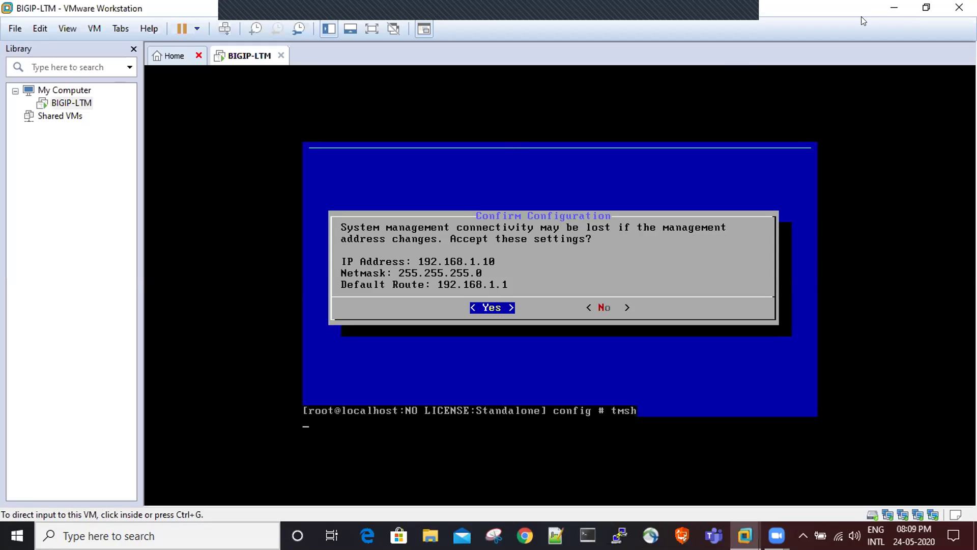
# - Minimize VMware Workstation and refresh the desktop several times
pyautogui.click(888, 10)
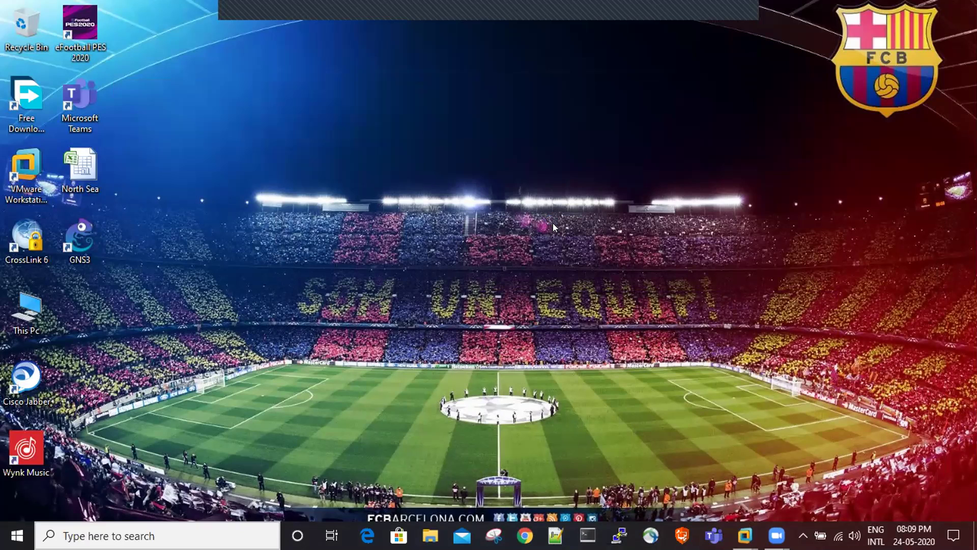
pyautogui.rightClick(552, 220)
pyautogui.rightClick(579, 192)
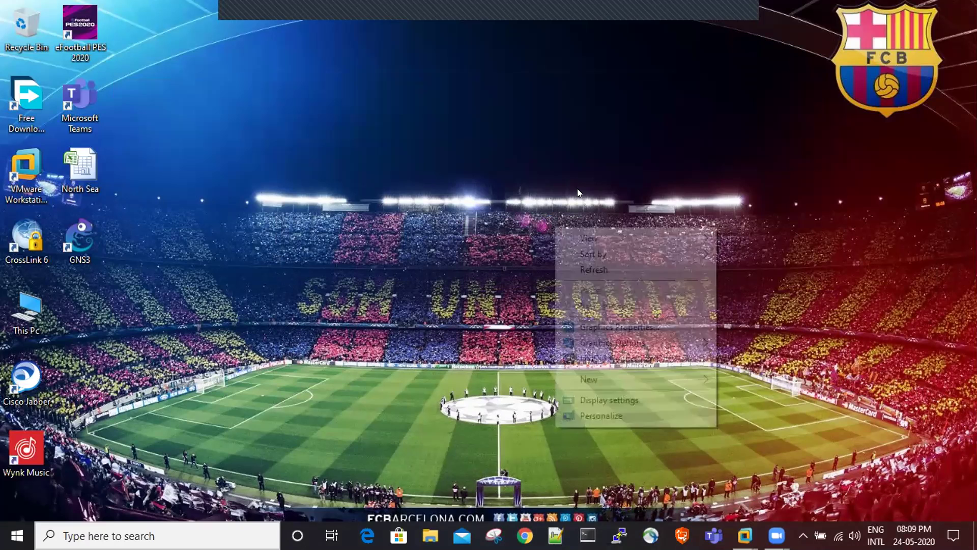
pyautogui.click(612, 232)
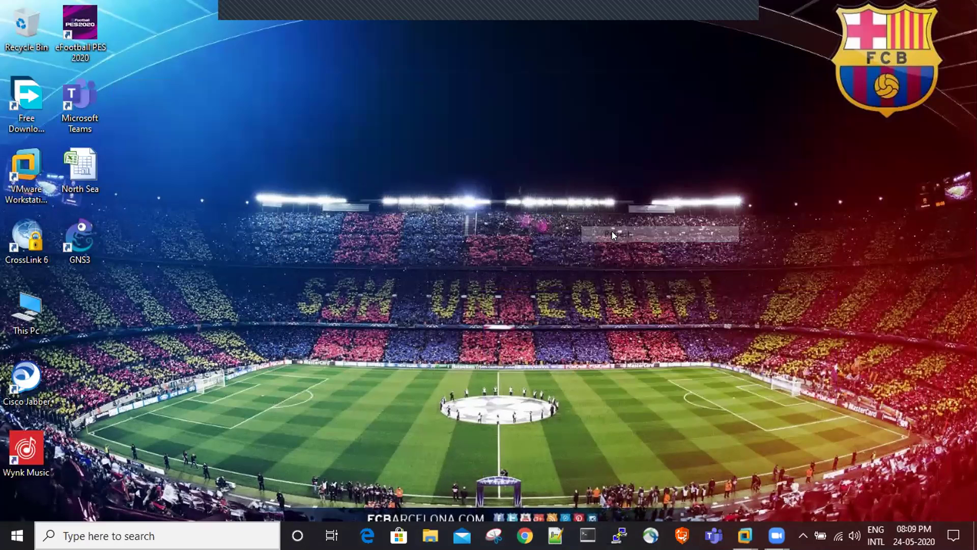
pyautogui.rightClick(610, 229)
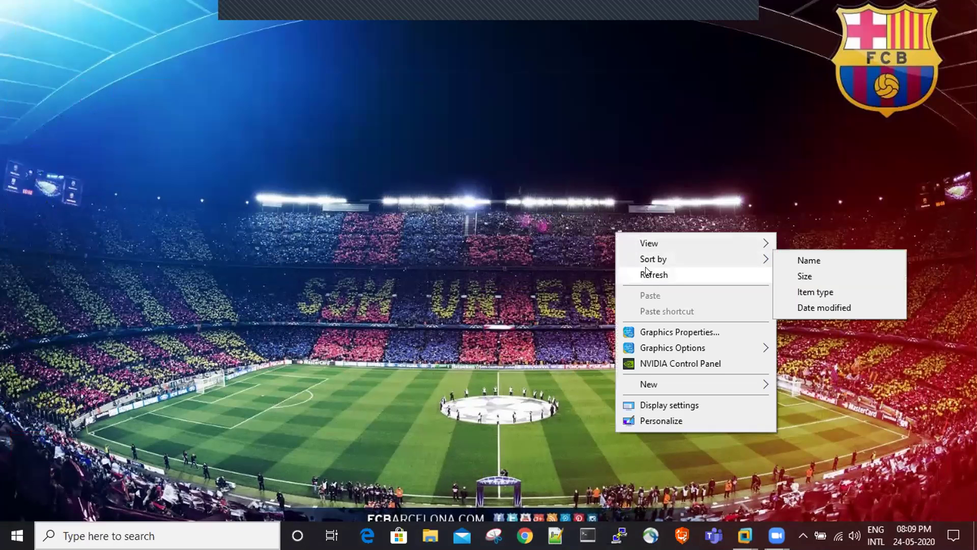
pyautogui.click(645, 271)
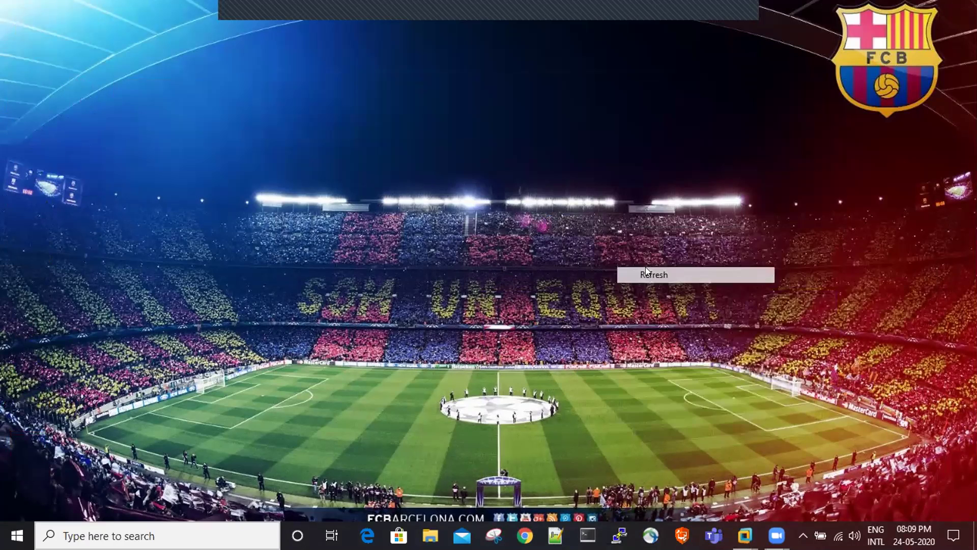
pyautogui.rightClick(590, 127)
pyautogui.click(625, 168)
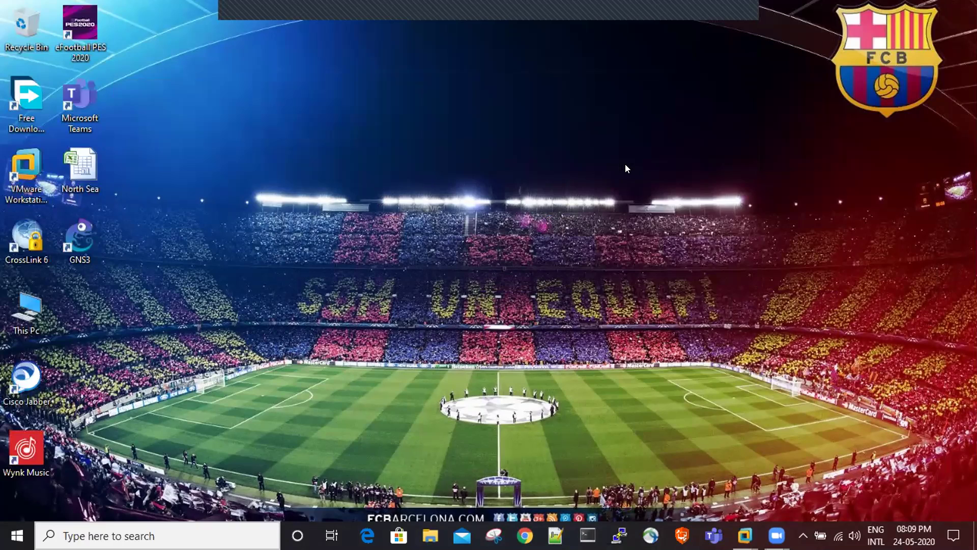
pyautogui.rightClick(625, 165)
pyautogui.click(652, 203)
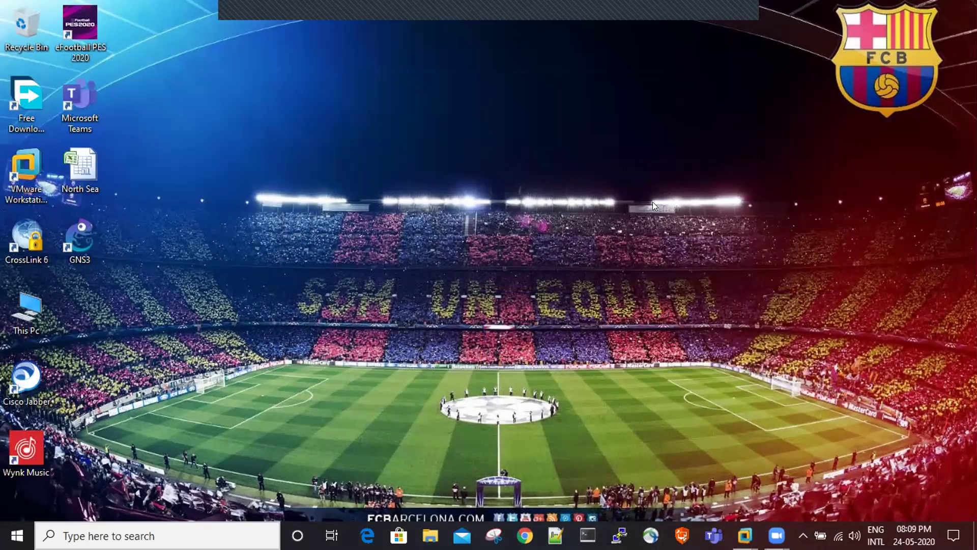
pyautogui.rightClick(656, 206)
pyautogui.click(681, 246)
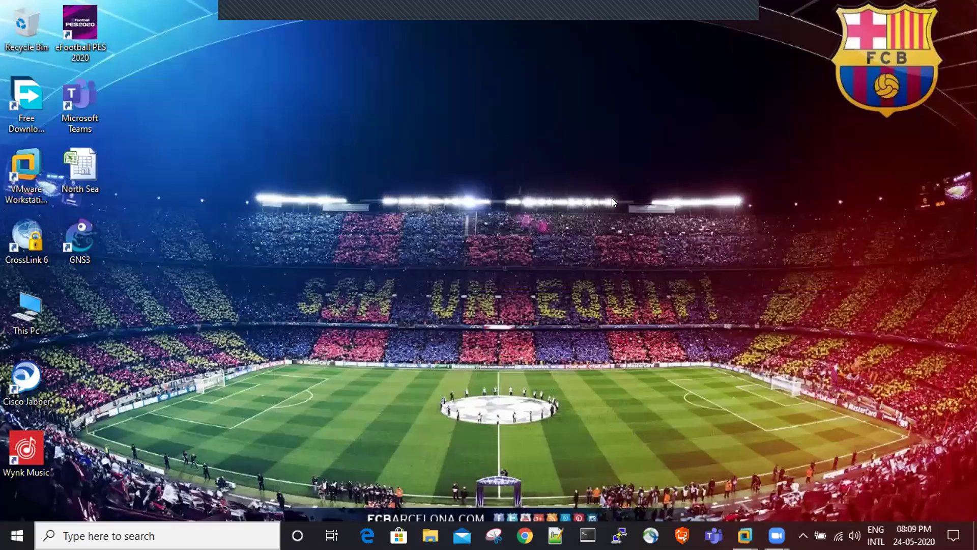
pyautogui.rightClick(613, 199)
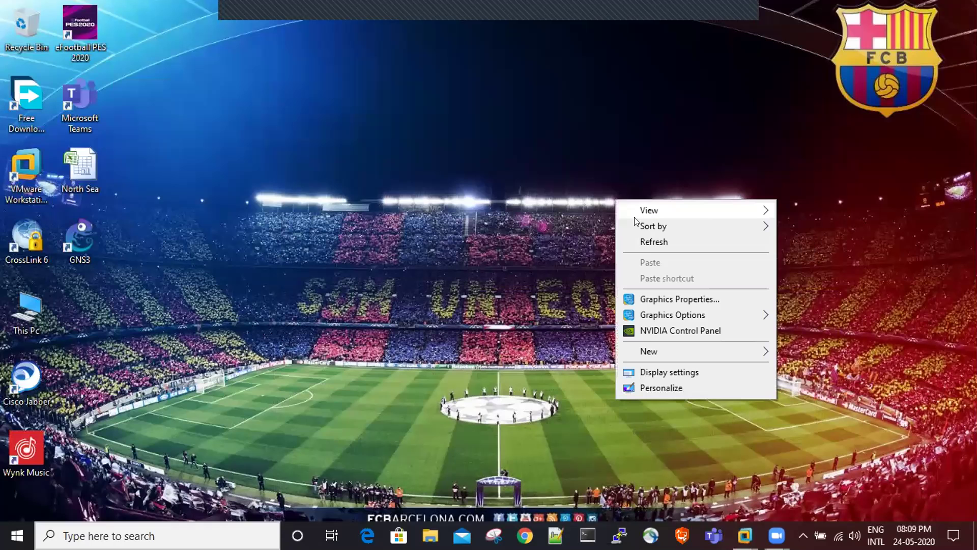
pyautogui.click(647, 241)
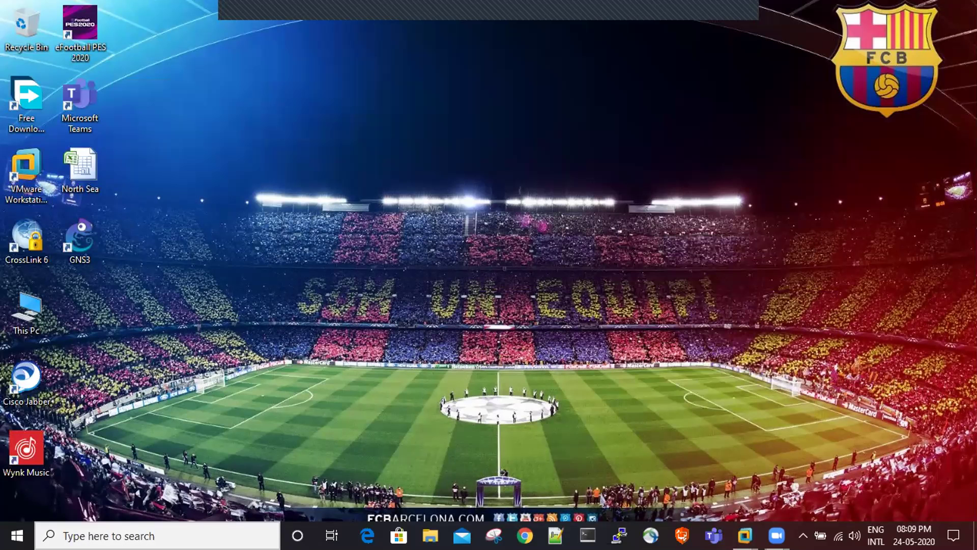
# - Open and dismiss Windows search, refreshing the desktop three more times
pyautogui.click(153, 536)
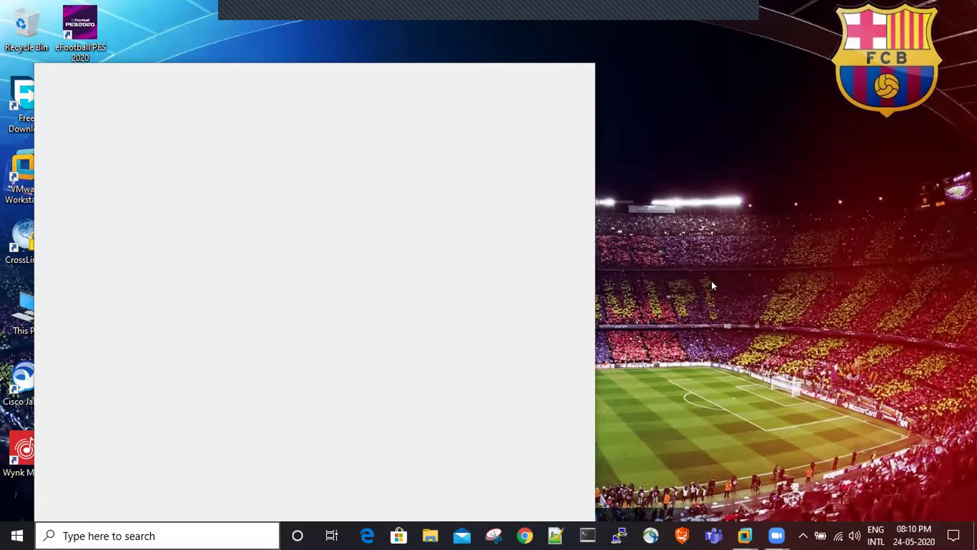
pyautogui.click(653, 223)
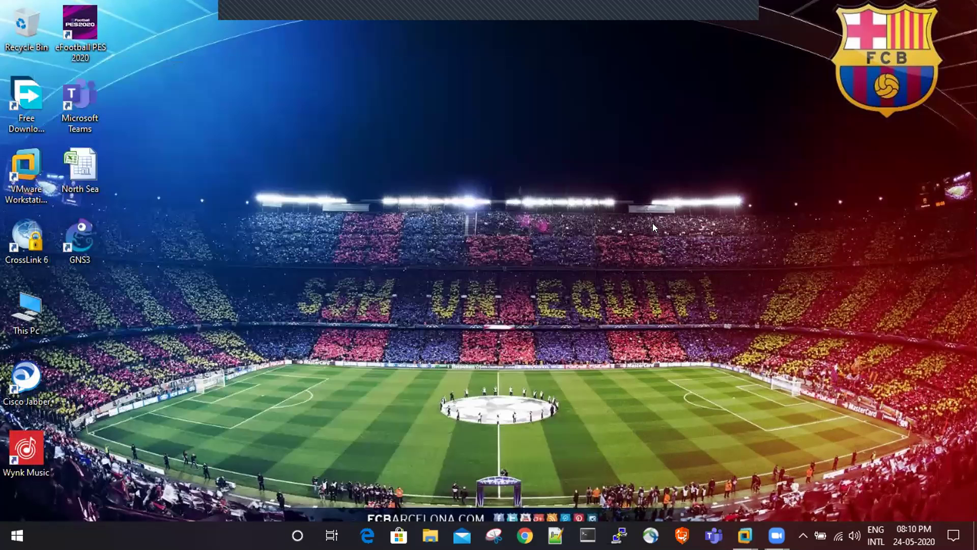
pyautogui.rightClick(652, 222)
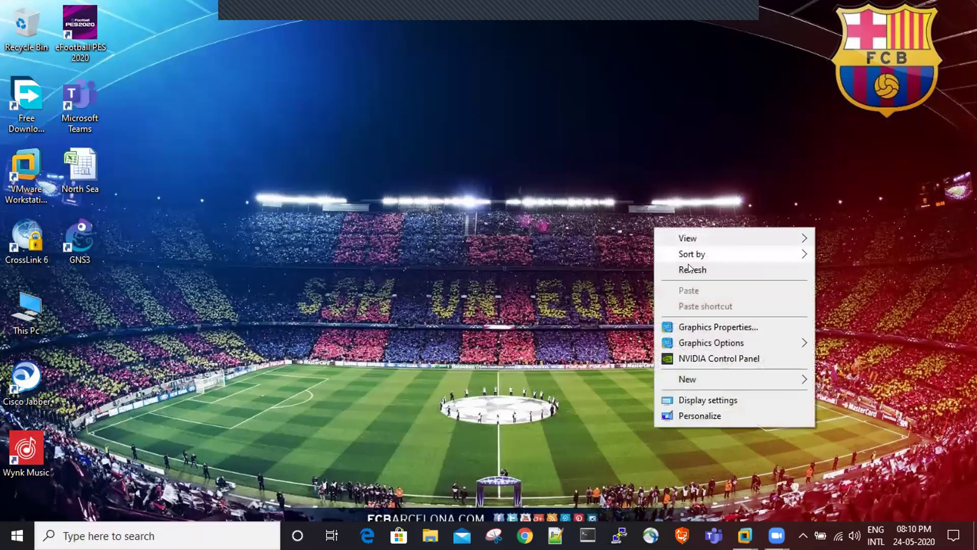
pyautogui.click(682, 269)
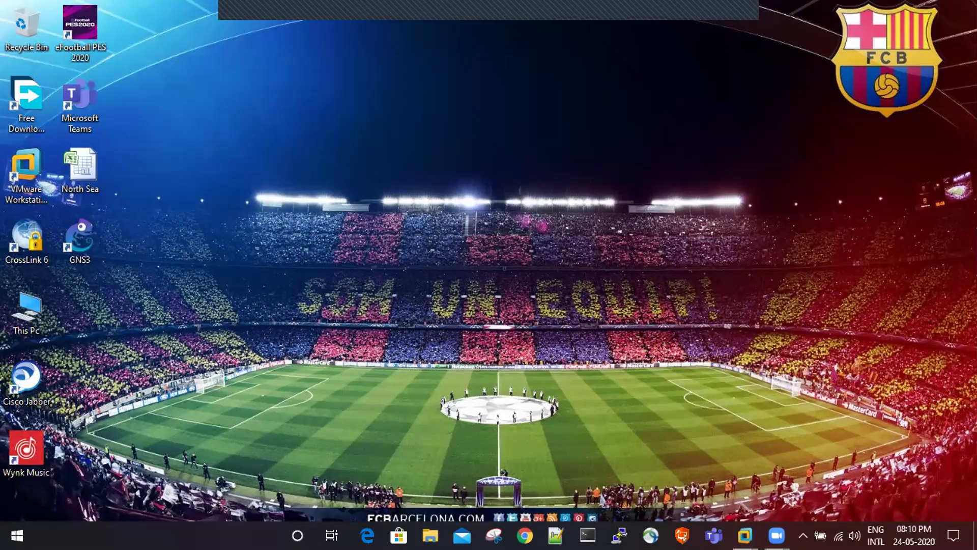
pyautogui.press('super+s')
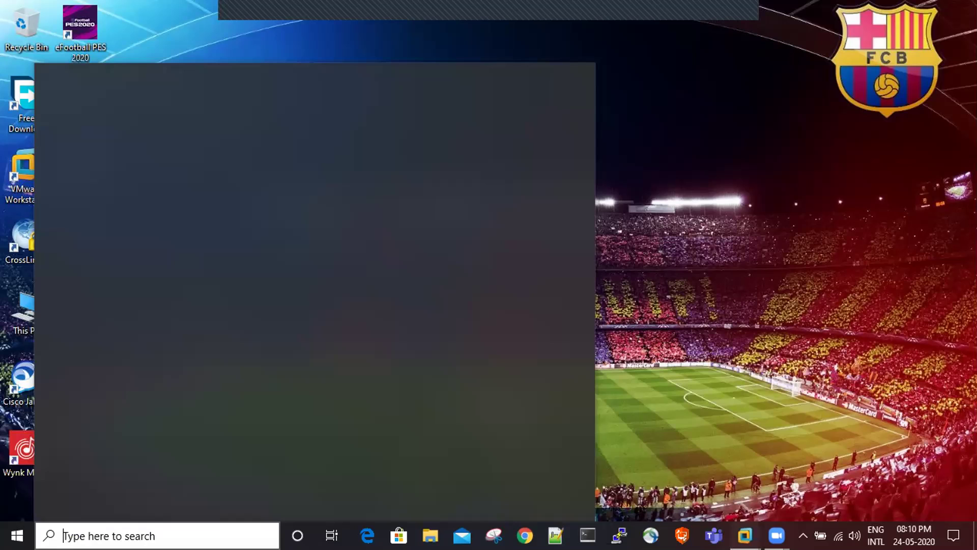
pyautogui.rightClick(727, 205)
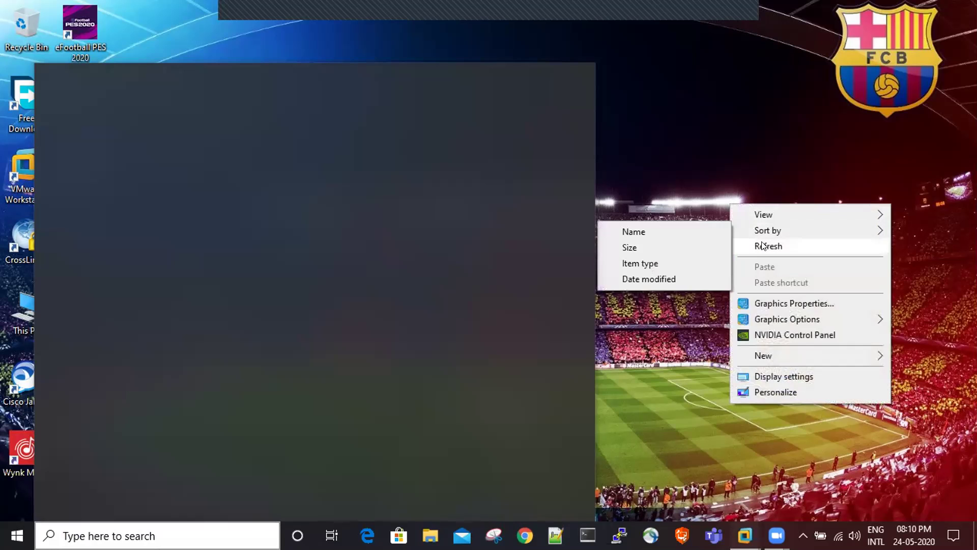
pyautogui.click(762, 246)
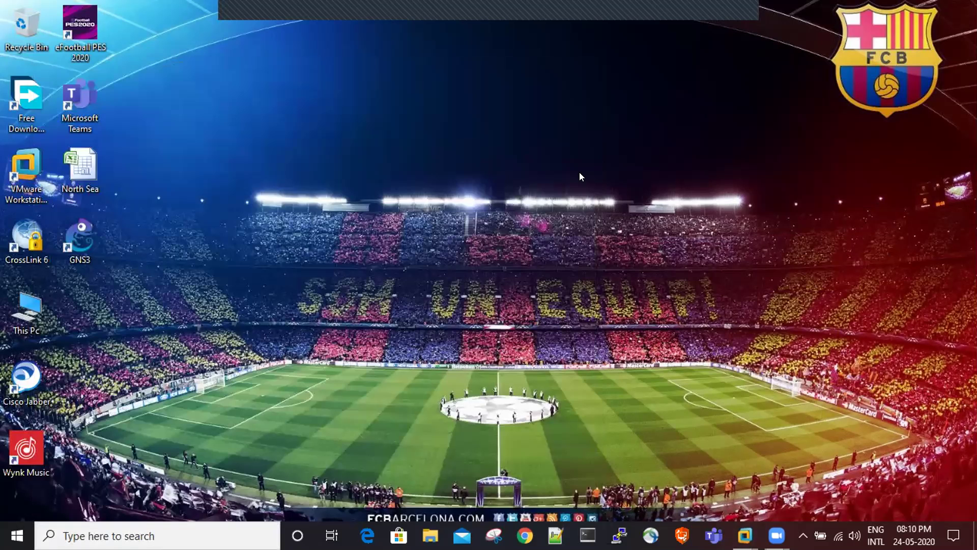
pyautogui.rightClick(579, 177)
pyautogui.click(625, 214)
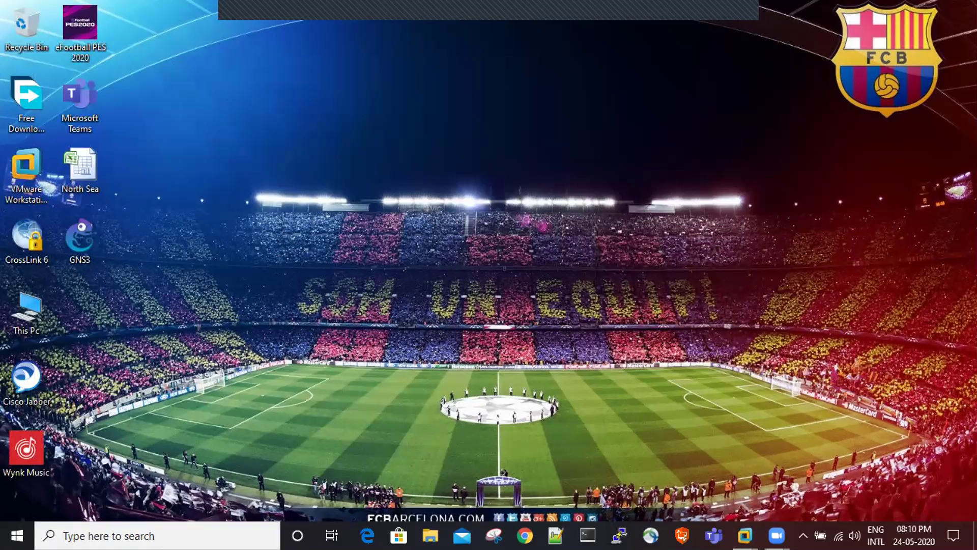
pyautogui.moveTo(745, 535)
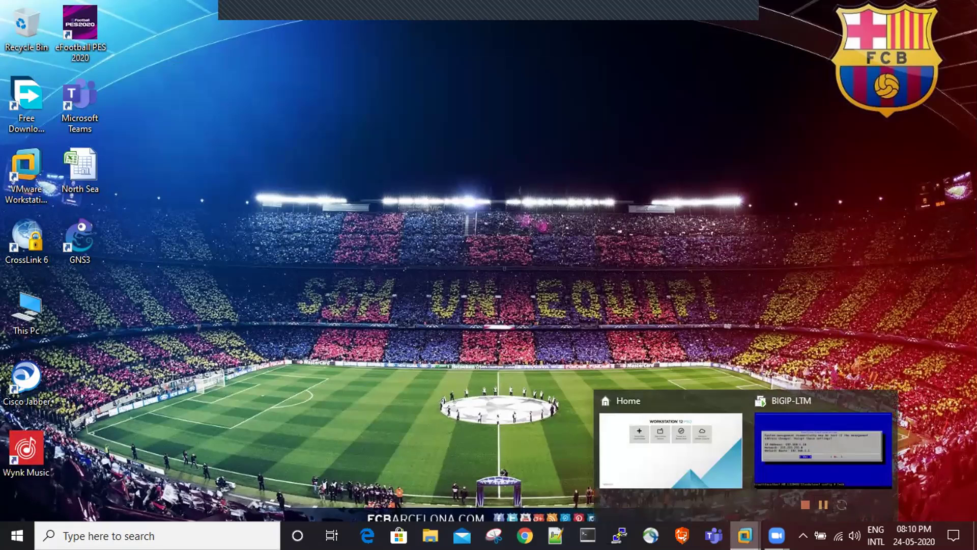
# - Bring back the BIGIP-LTM VM window, release its input, and open Windows search
pyautogui.click(780, 449)
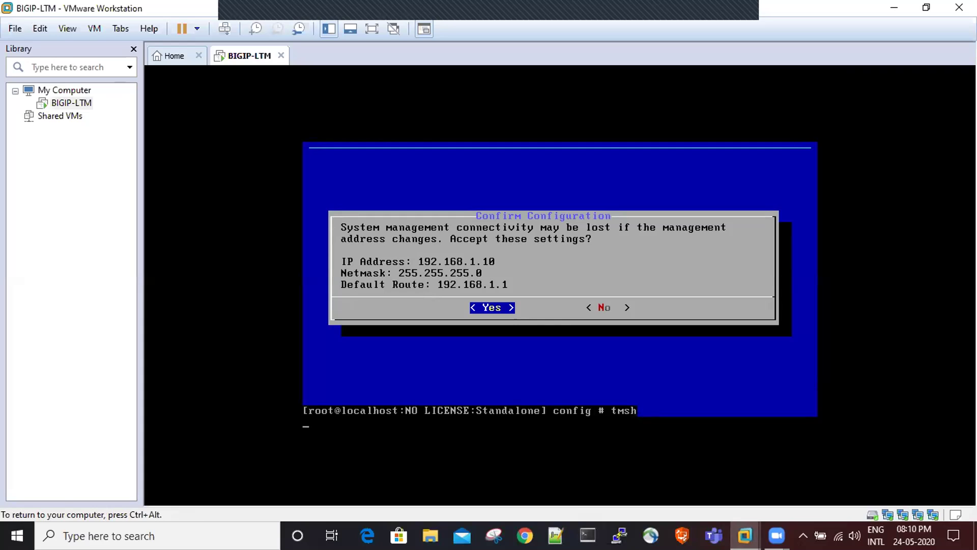
pyautogui.hotkey('ctrl', 'alt')
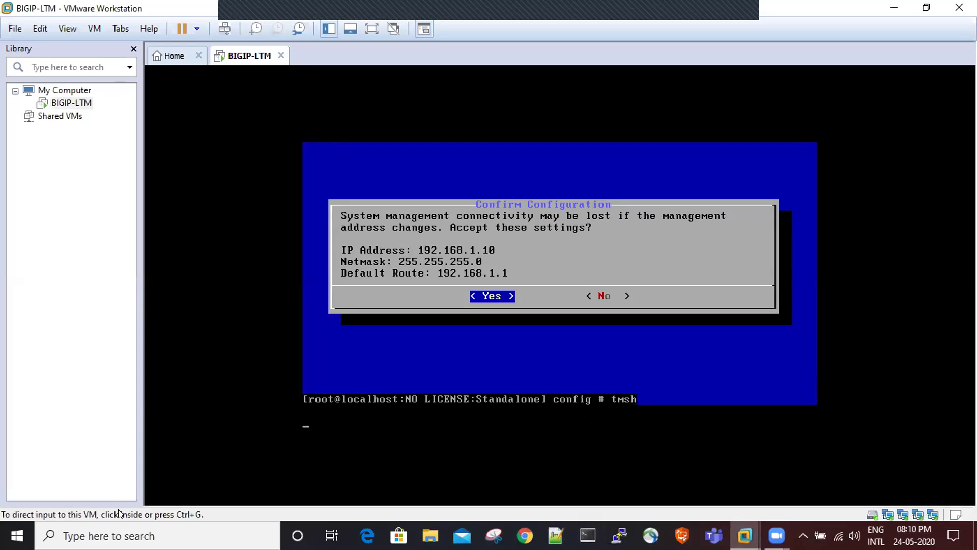
pyautogui.click(120, 536)
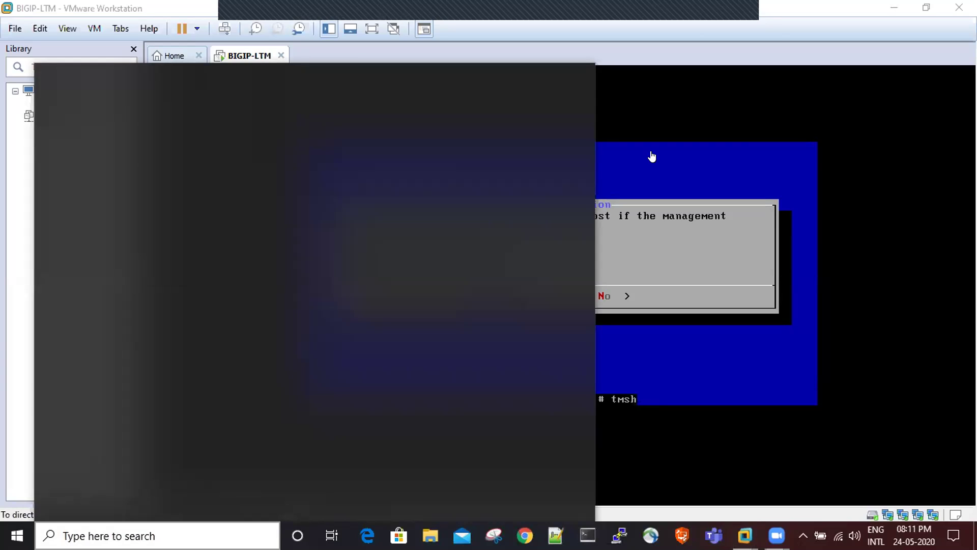
# - Restore VMware Workstation to a smaller window, then search for cmd and launch it
pyautogui.click(717, 10)
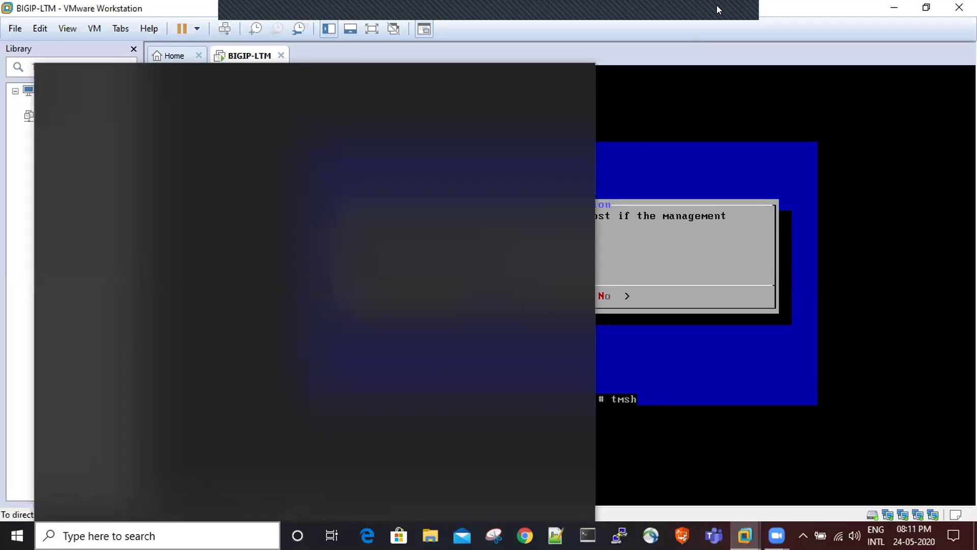
pyautogui.doubleClick(718, 9)
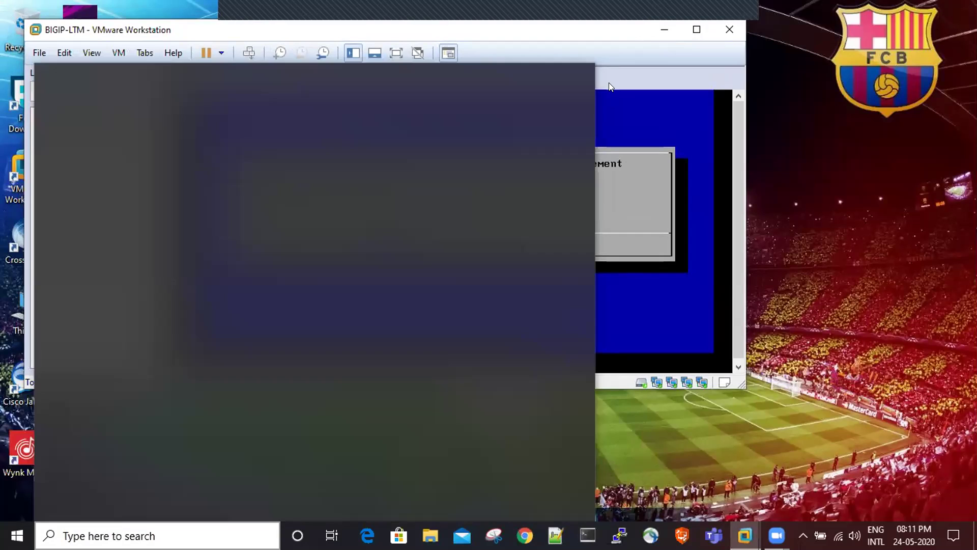
pyautogui.click(779, 141)
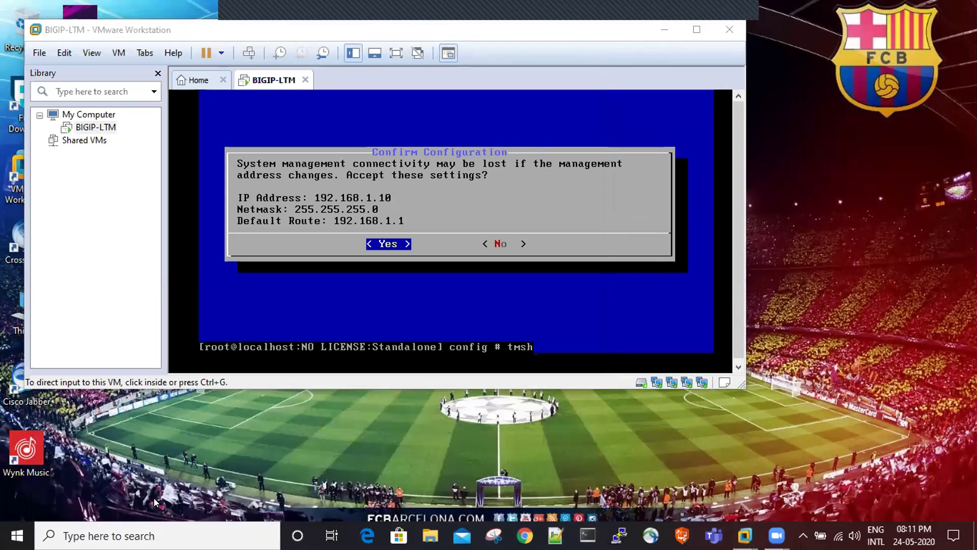
pyautogui.click(127, 530)
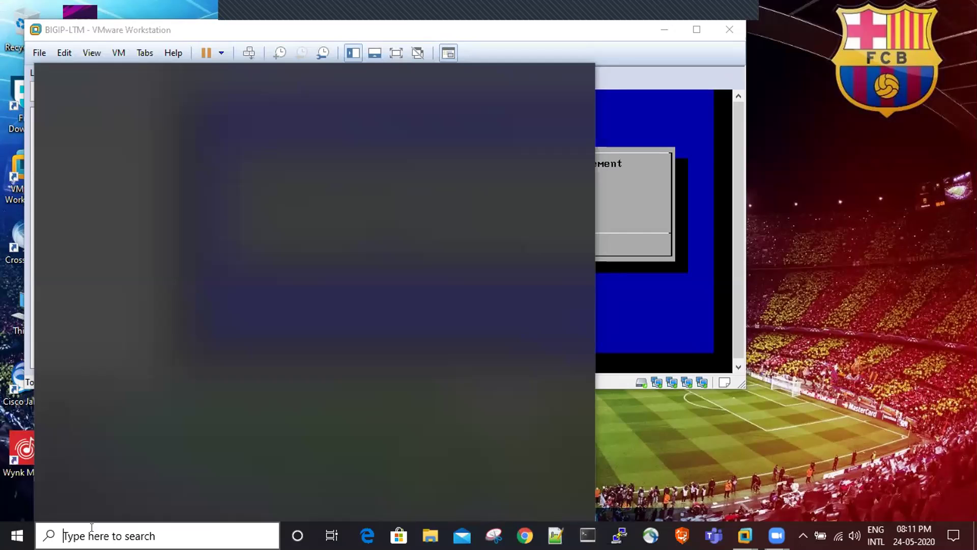
pyautogui.write('cmd')
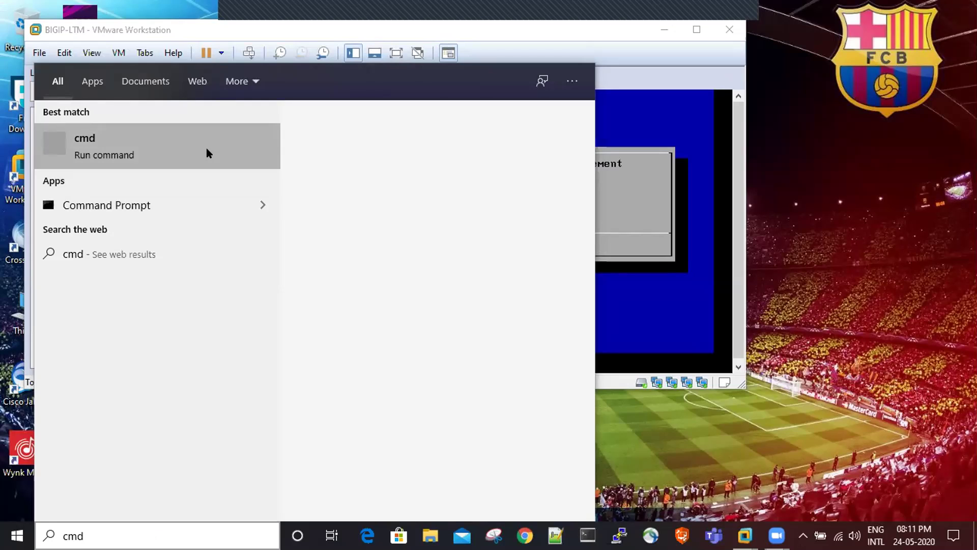
pyautogui.click(826, 313)
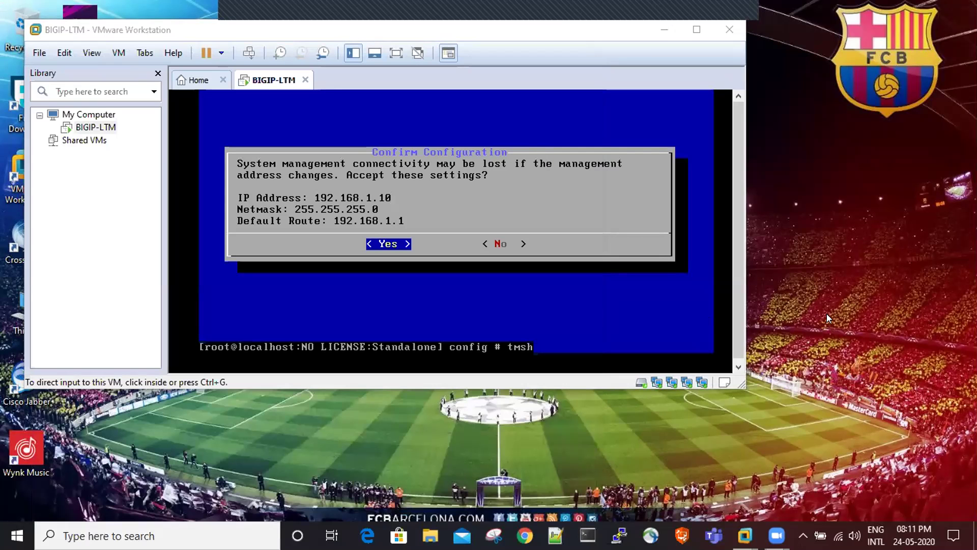
# - Ping 192.168.1.10, getting 3 of 4 replies, then minimize Command Prompt
pyautogui.press('Return')
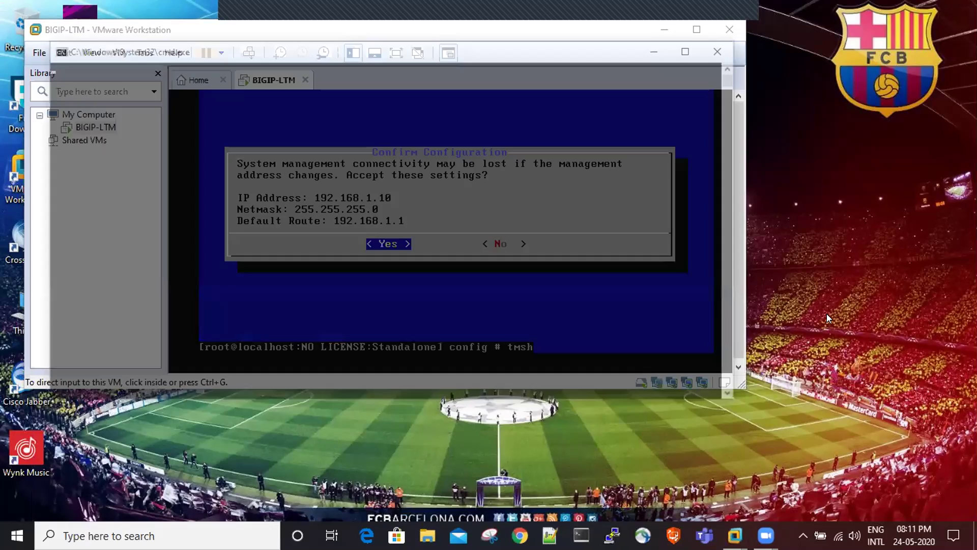
pyautogui.write('ping')
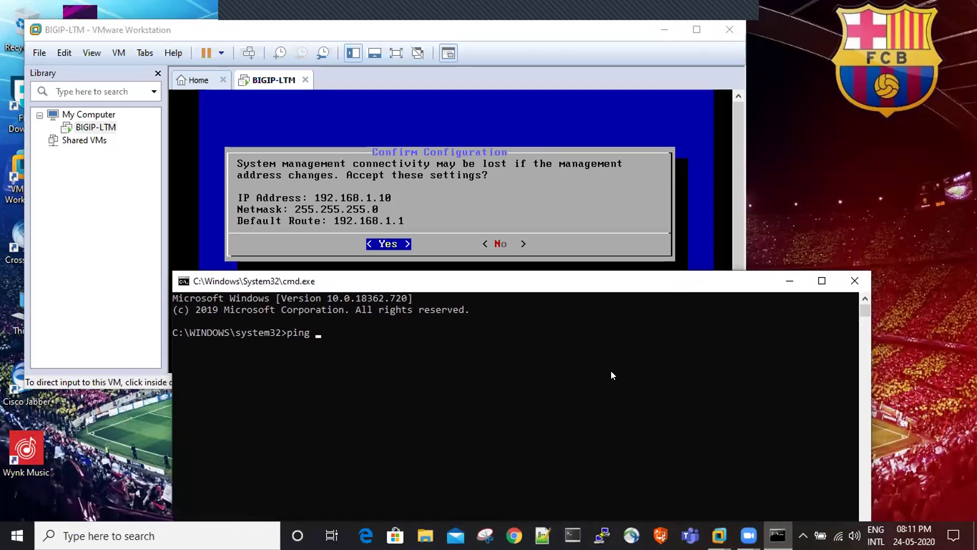
pyautogui.write('192.')
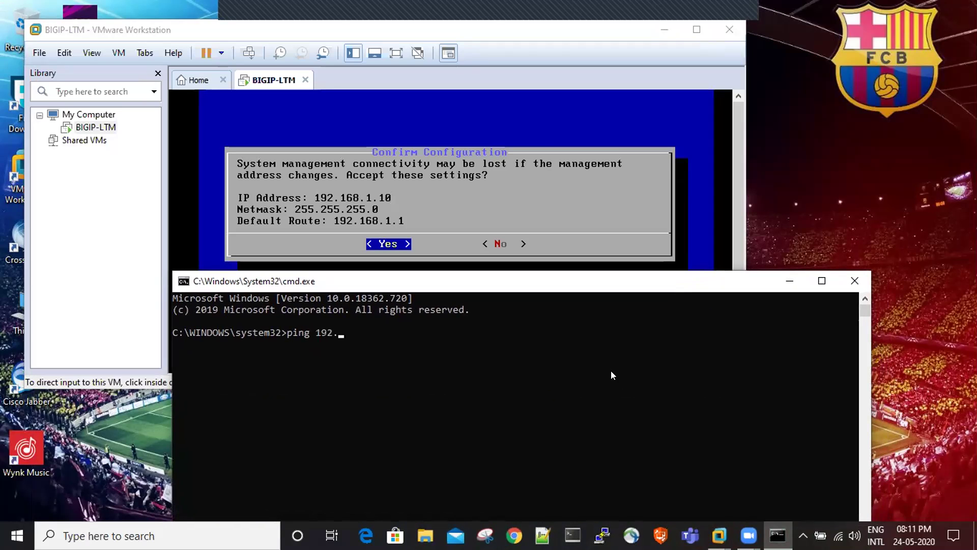
pyautogui.write('168.1.10')
pyautogui.press('Return')
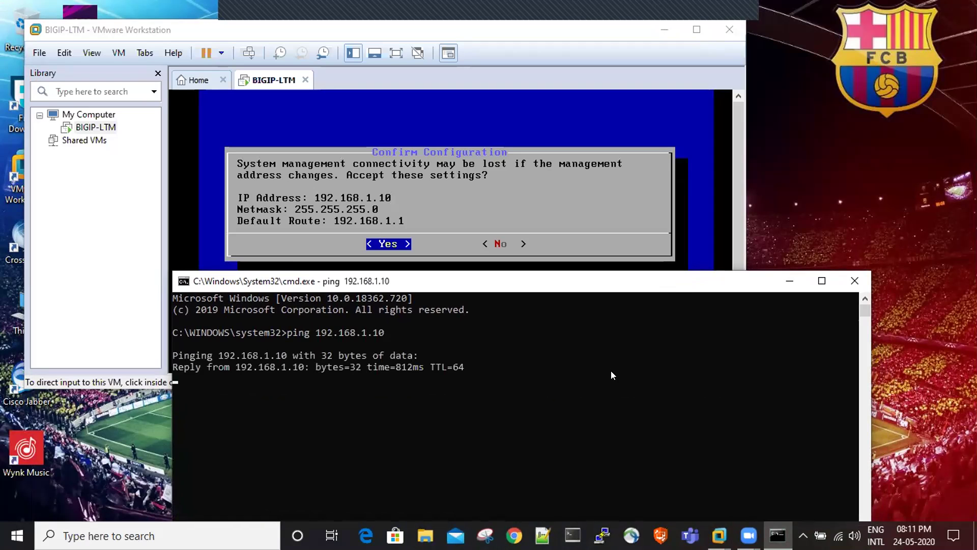
pyautogui.moveTo(668, 283); pyautogui.dragTo(667, 264)
pyautogui.moveTo(658, 167); pyautogui.dragTo(663, 138)
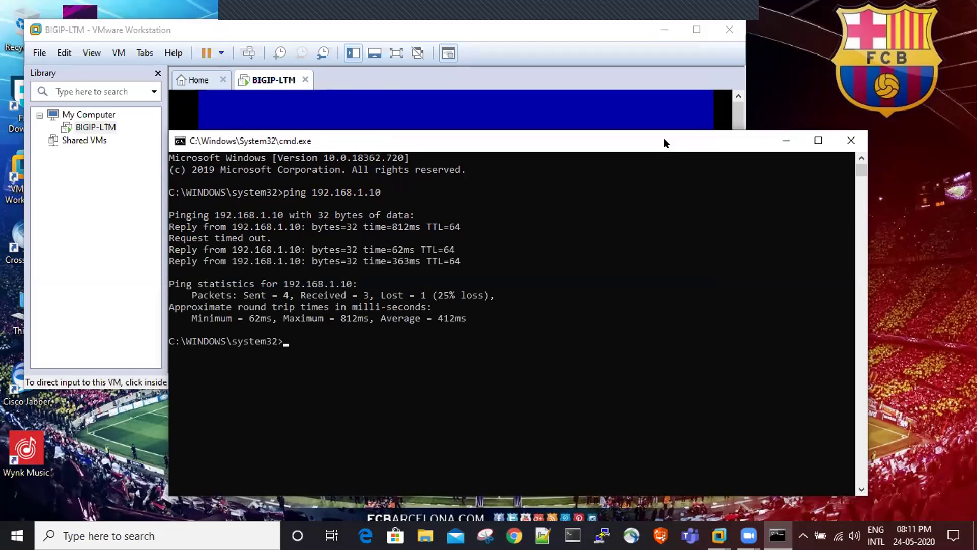
pyautogui.click(786, 140)
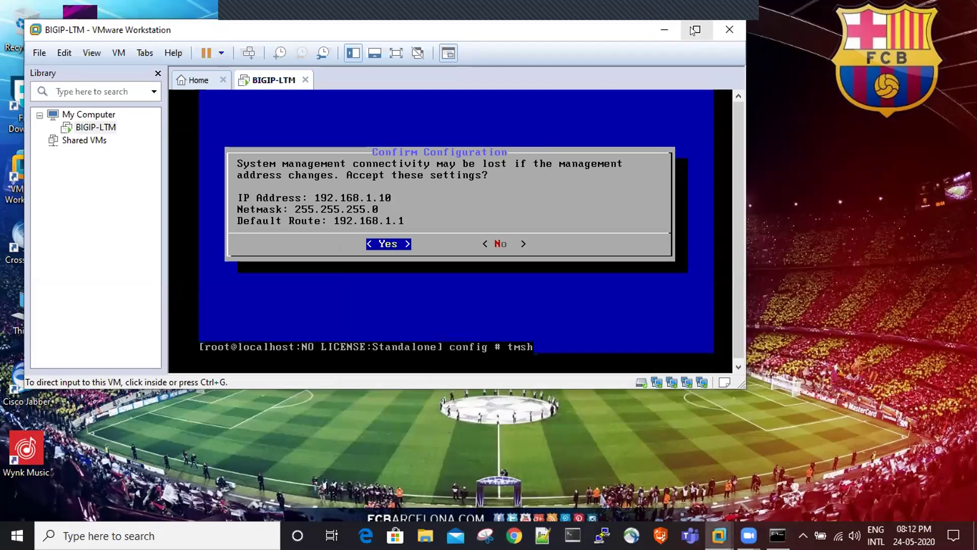
# - Maximize VMware and return to the BIGIP-LTM console at its Confirm Configuration prompt after switching away
pyautogui.click(697, 30)
pyautogui.click(613, 433)
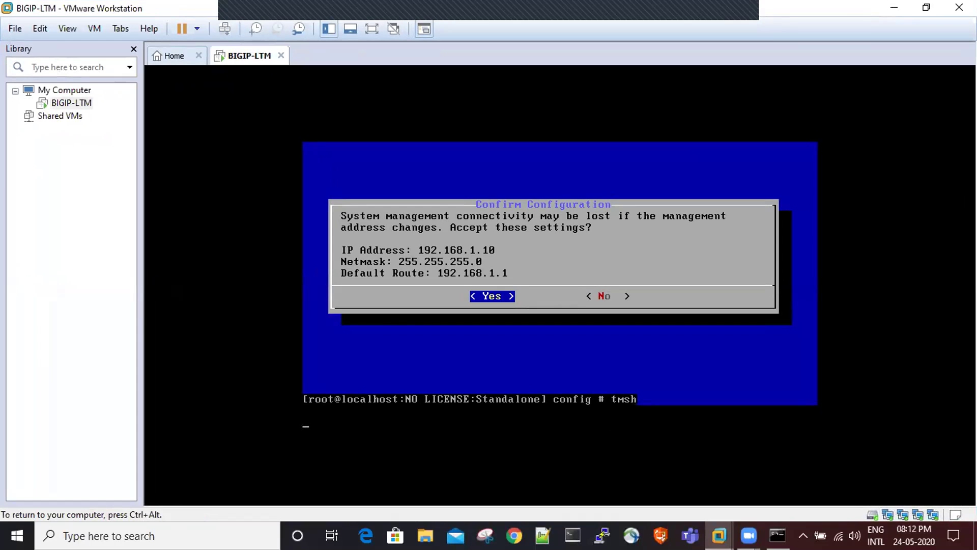
pyautogui.hotkey('ctrl', 'alt')
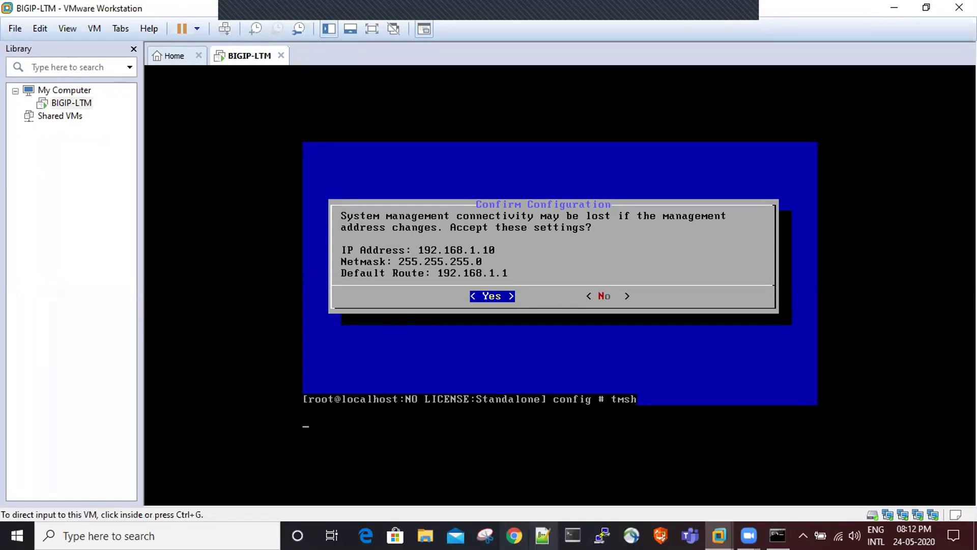
pyautogui.click(514, 535)
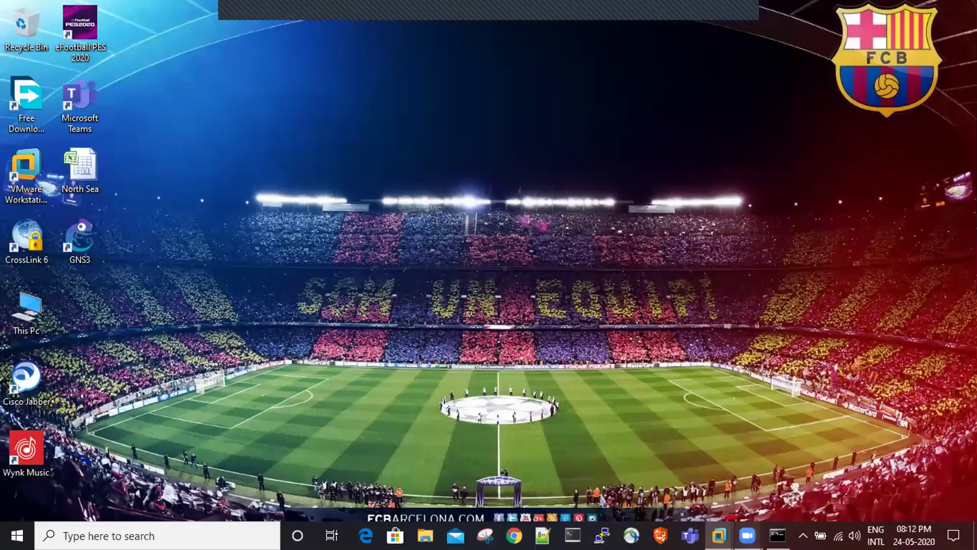
pyautogui.moveTo(720, 535)
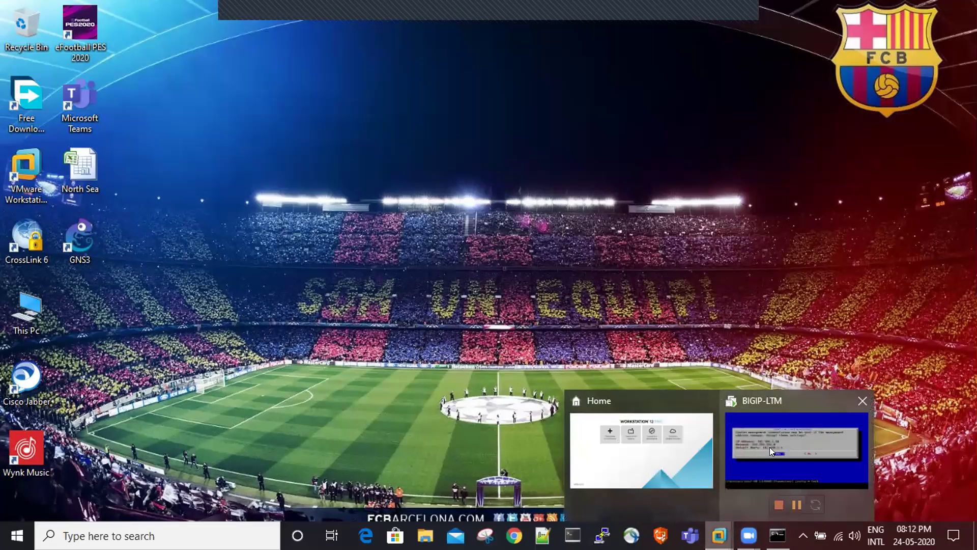
pyautogui.click(770, 447)
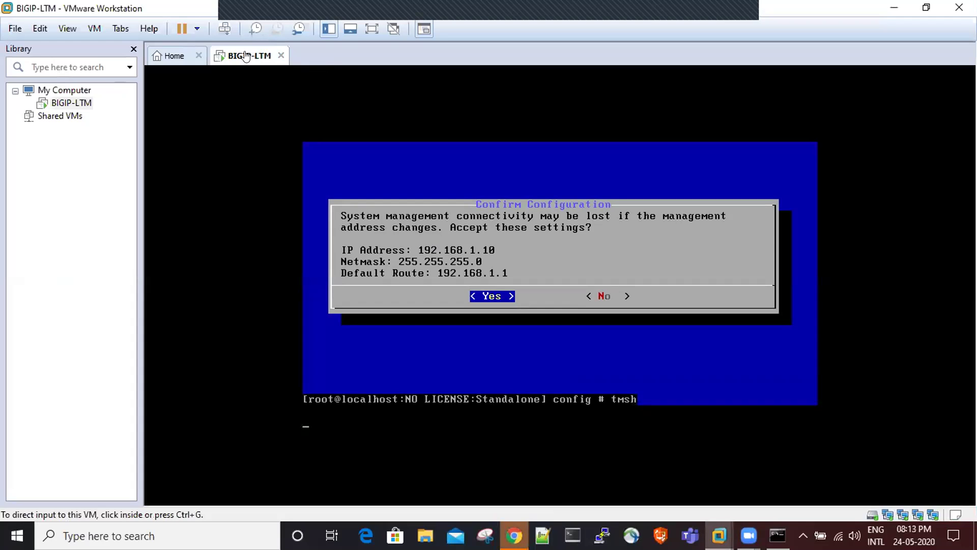
pyautogui.rightClick(273, 49)
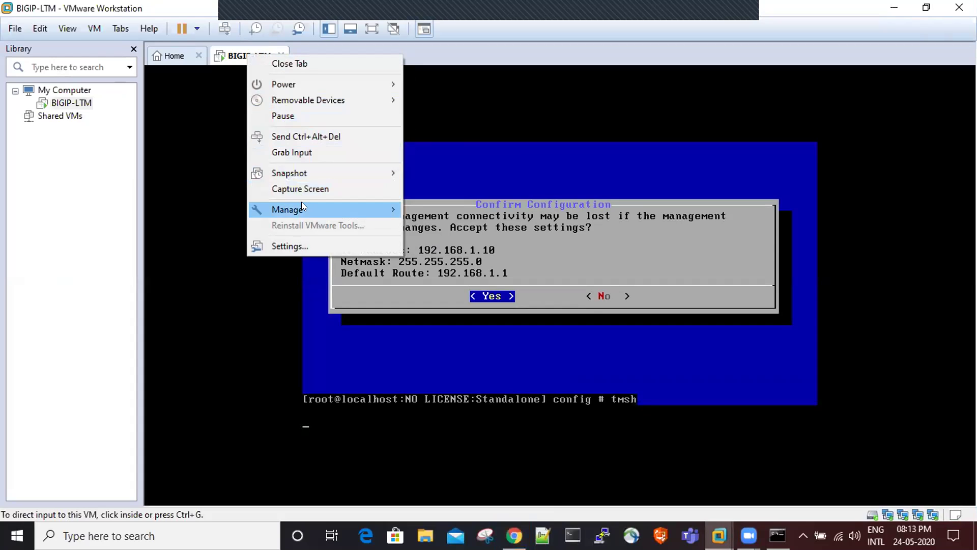
pyautogui.moveTo(350, 208)
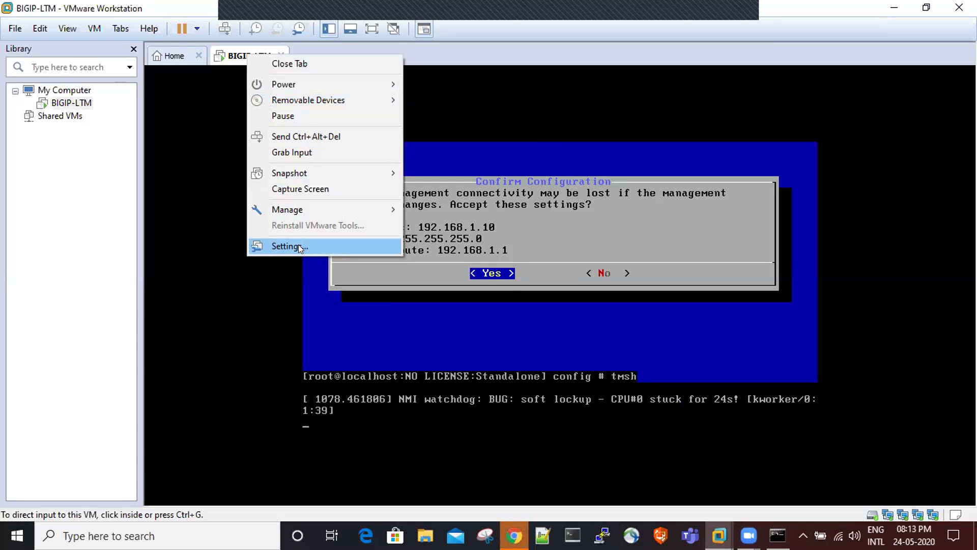
pyautogui.click(298, 246)
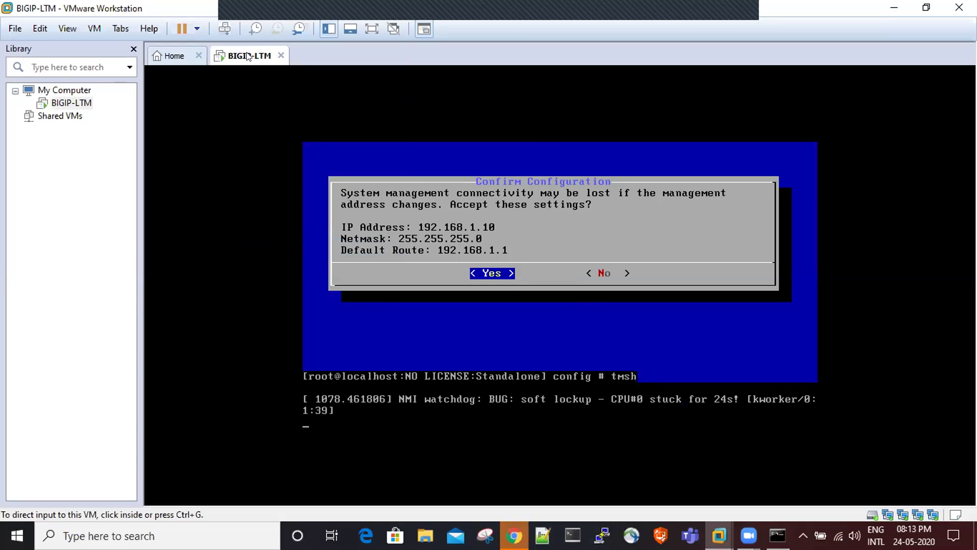
pyautogui.click(515, 523)
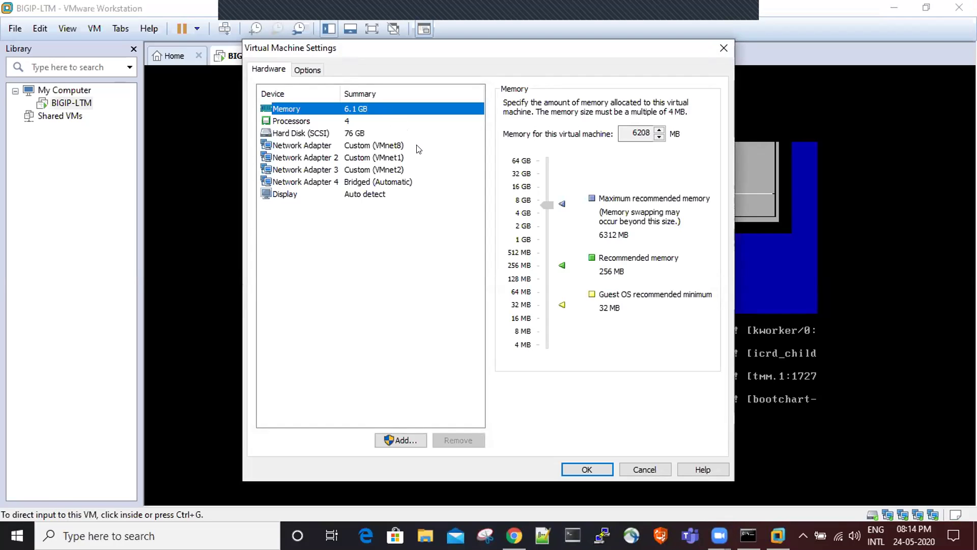
pyautogui.click(722, 48)
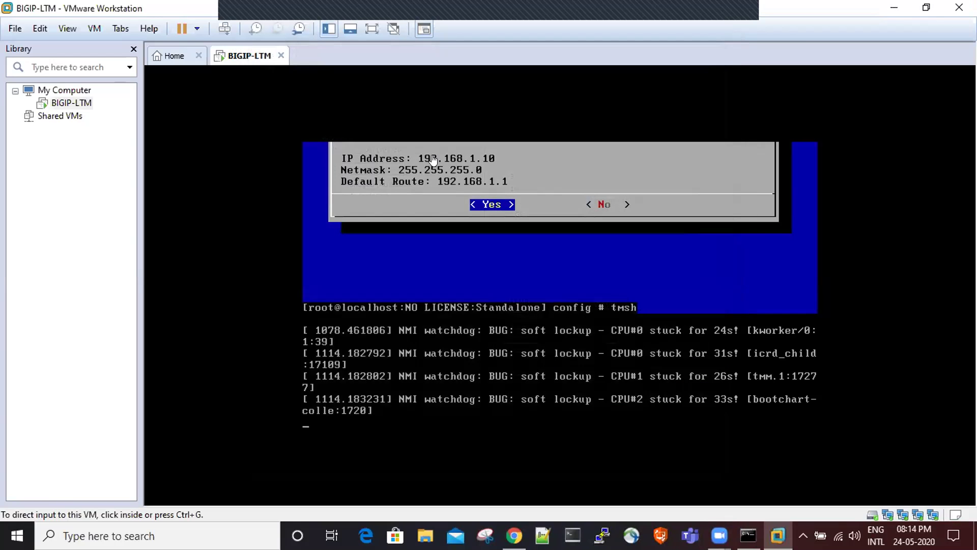
# - Request a guest shutdown of BIGIP-LTM via Power > Shut Down Guest and confirm it
pyautogui.rightClick(238, 62)
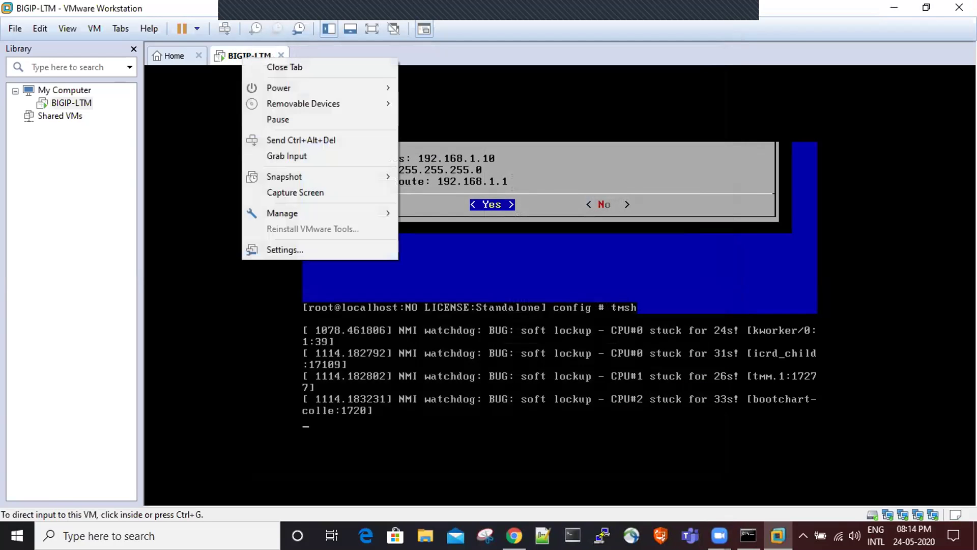
pyautogui.moveTo(284, 88)
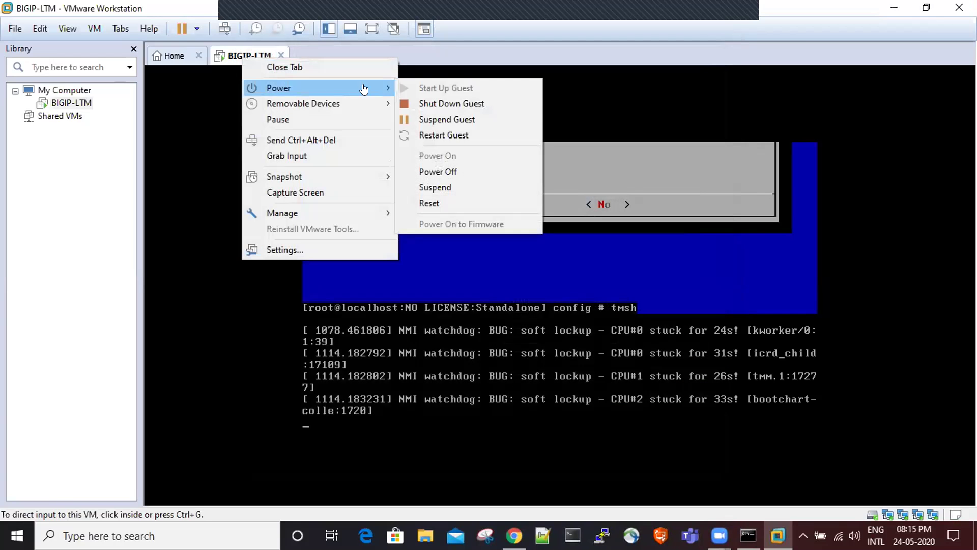
pyautogui.click(450, 103)
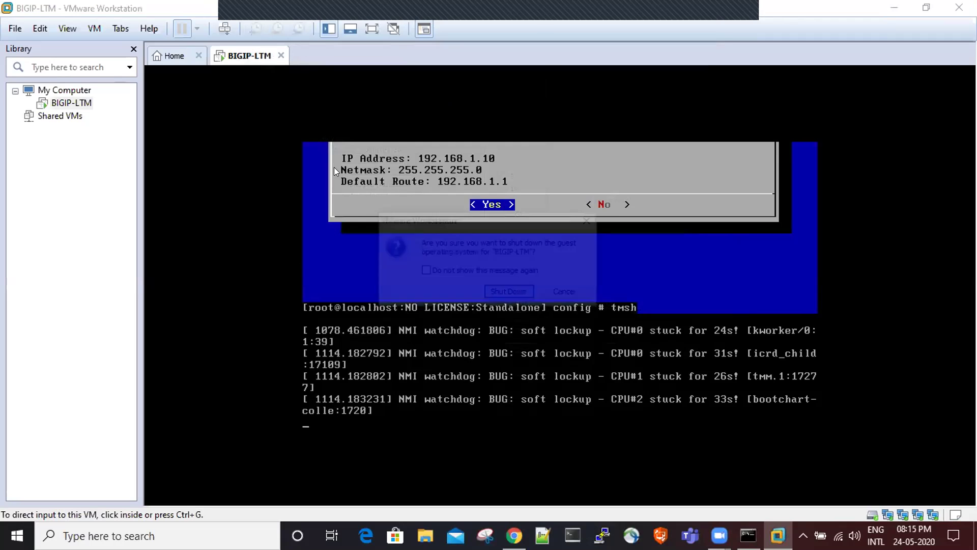
pyautogui.click(508, 291)
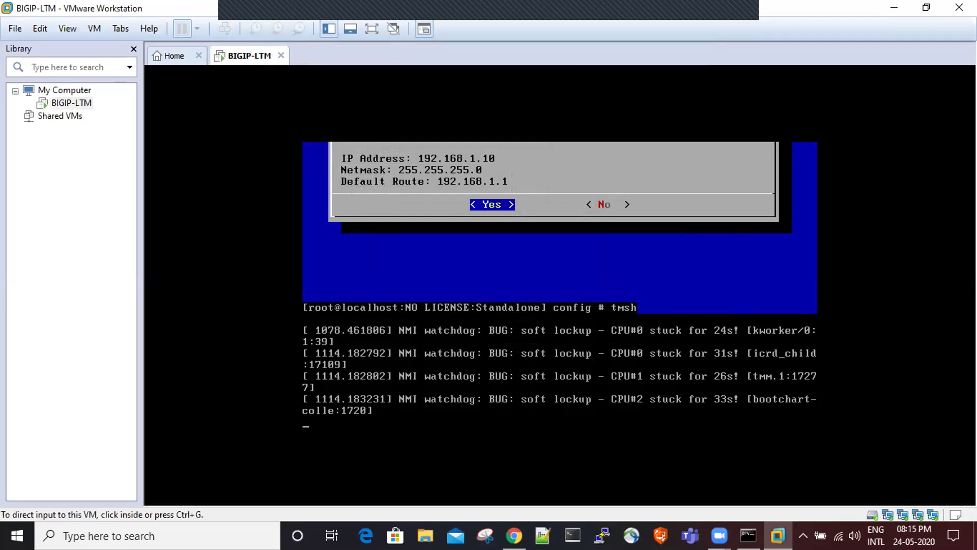
pyautogui.click(514, 536)
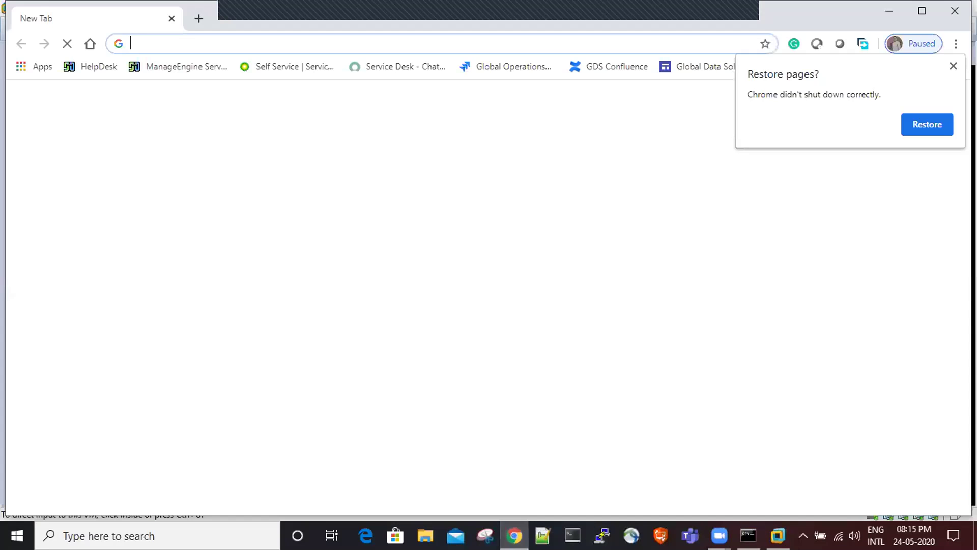
pyautogui.click(953, 66)
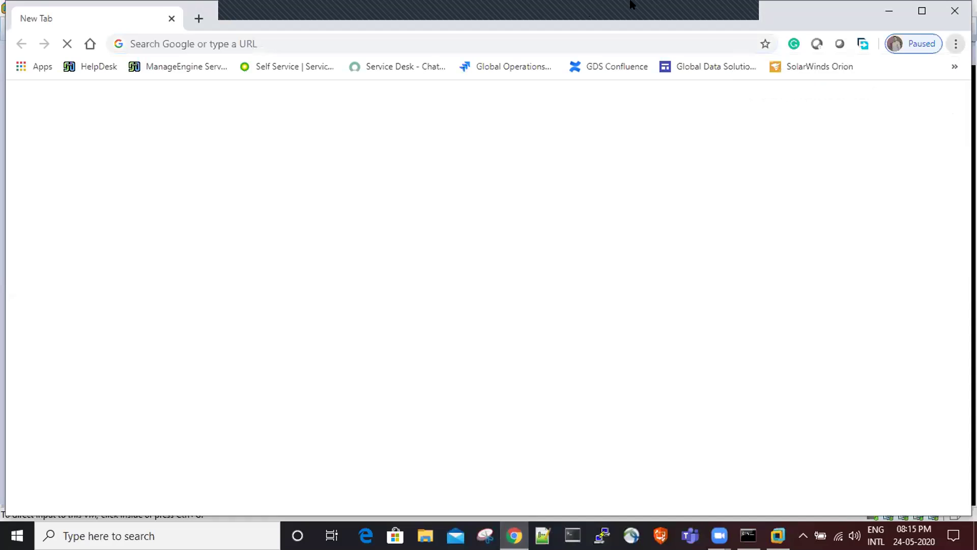
pyautogui.doubleClick(677, 15)
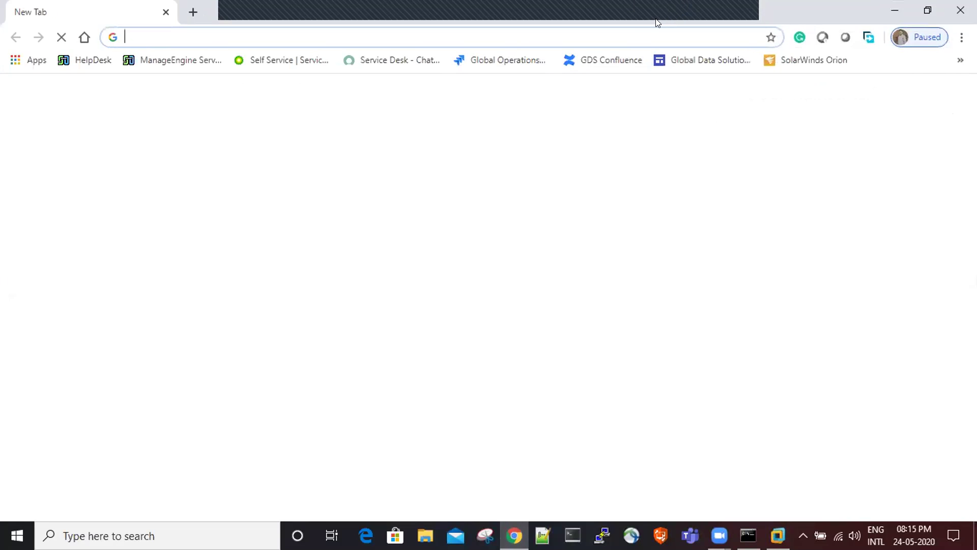
pyautogui.click(884, 10)
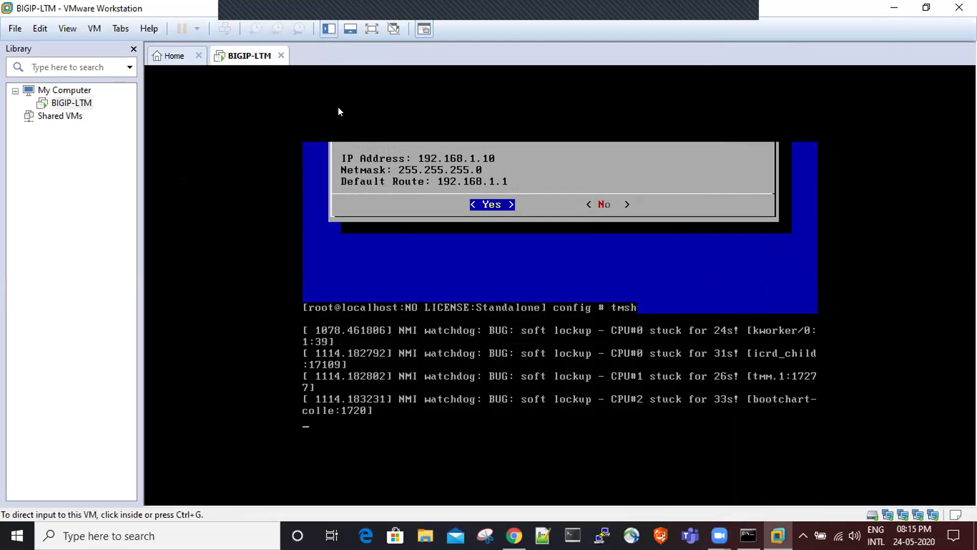
# - Press Enter in the BIGIP-LTM console and let the guest finish powering off
pyautogui.click(365, 189)
pyautogui.press('Return')
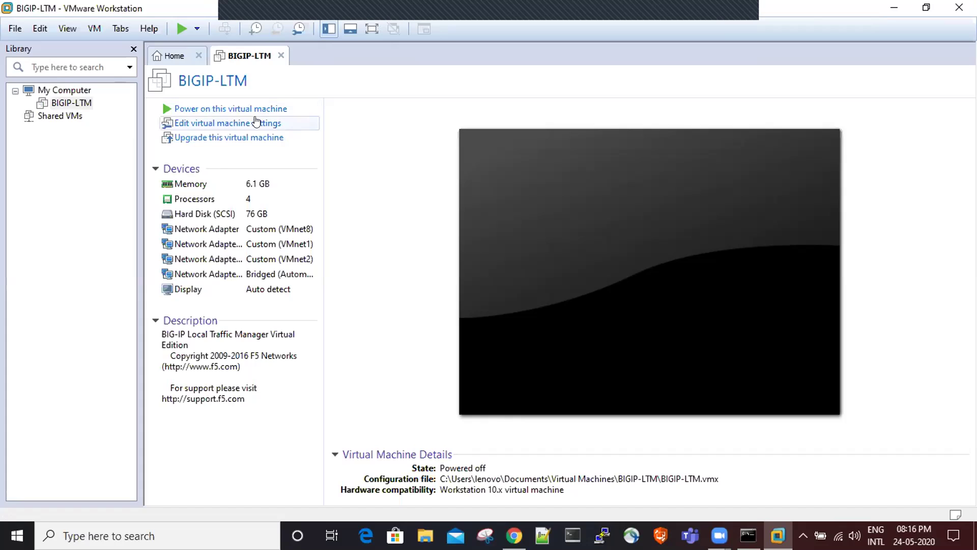
# - Lower the BIGIP-LTM memory from 6.1 GB to 4 GB in the virtual machine settings
pyautogui.click(237, 123)
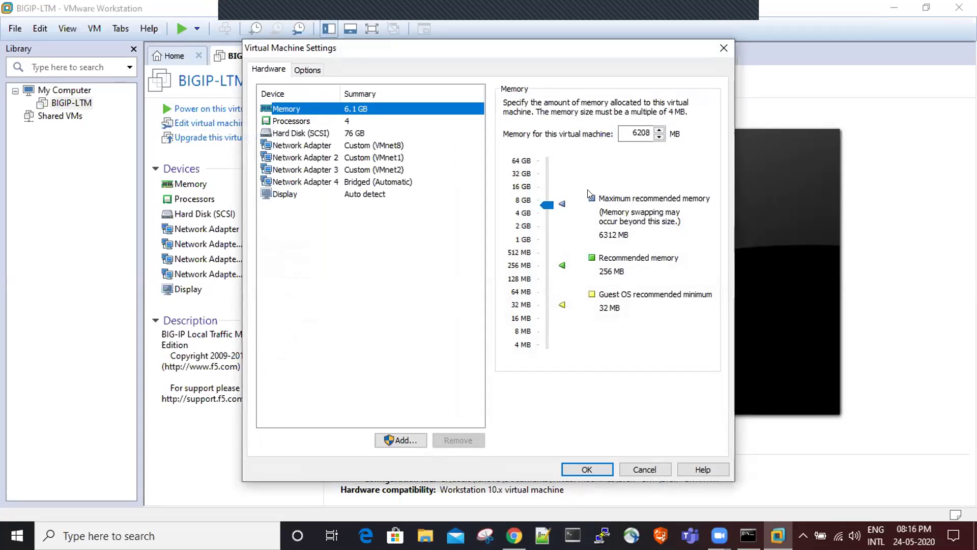
pyautogui.moveTo(546, 205); pyautogui.dragTo(544, 214)
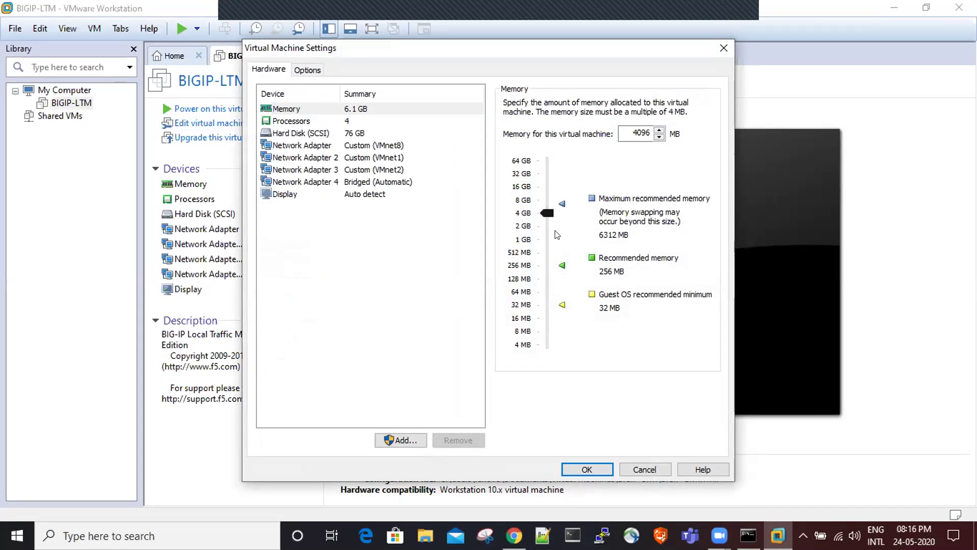
pyautogui.click(585, 469)
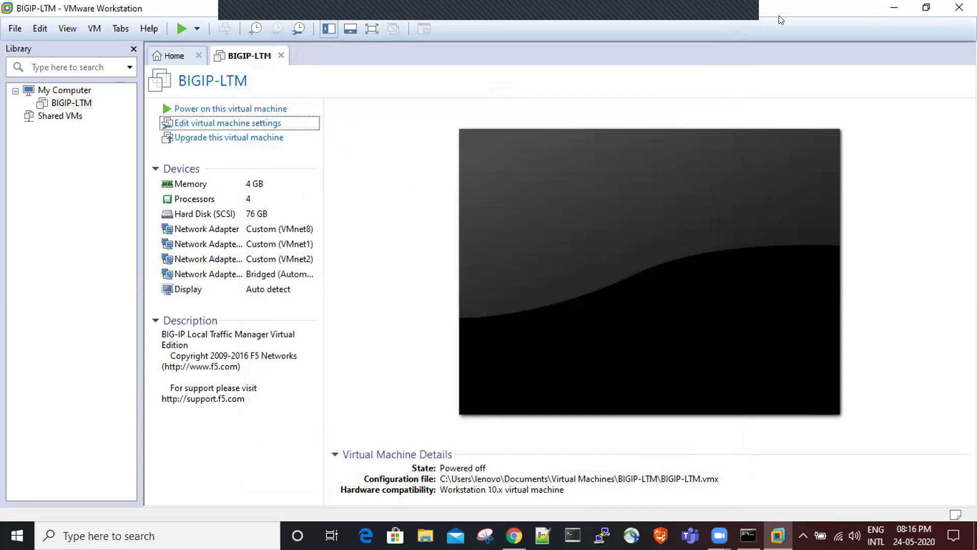
# - Show the desktop, refresh it three times, then power on BIGIP-LTM in VMware
pyautogui.press('super+d')
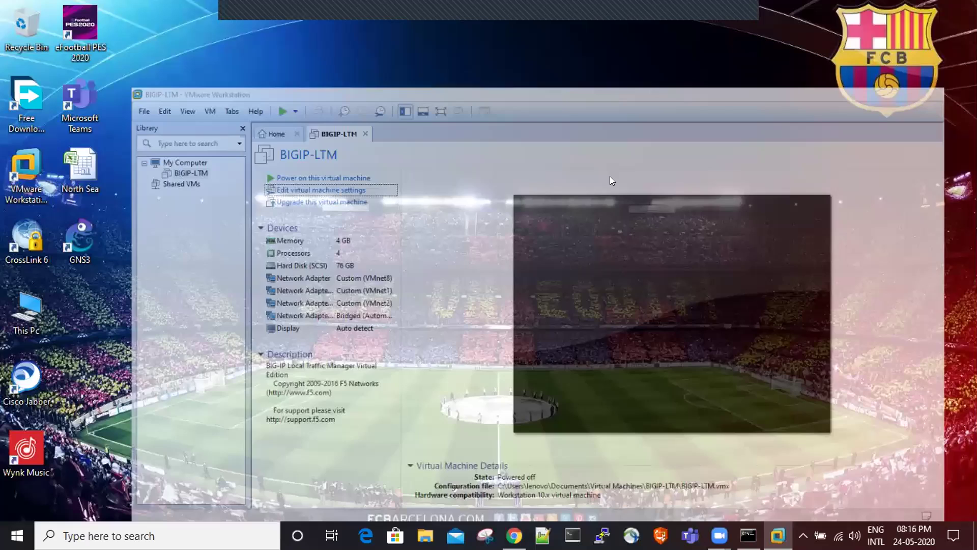
pyautogui.rightClick(609, 180)
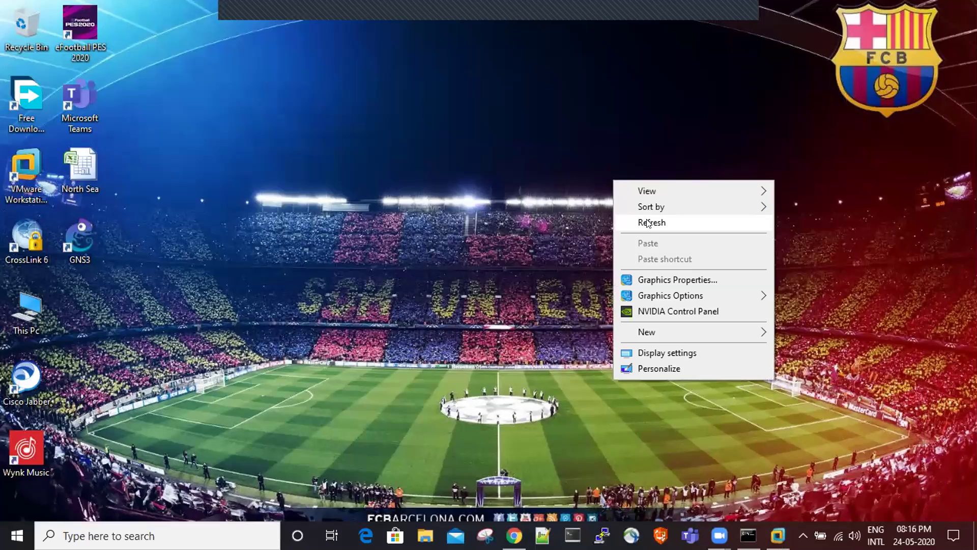
pyautogui.click(653, 222)
pyautogui.rightClick(653, 224)
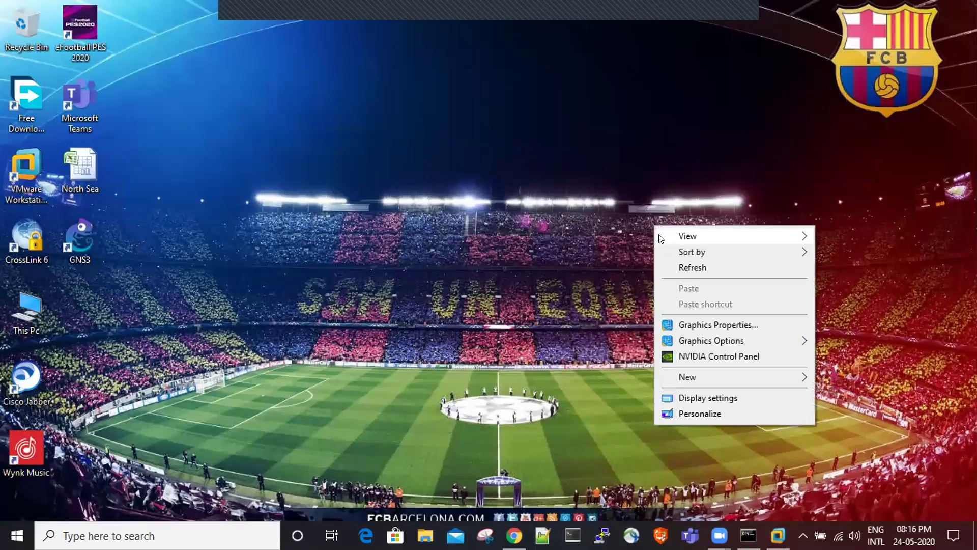
pyautogui.click(681, 265)
pyautogui.rightClick(551, 143)
pyautogui.click(562, 180)
pyautogui.click(777, 535)
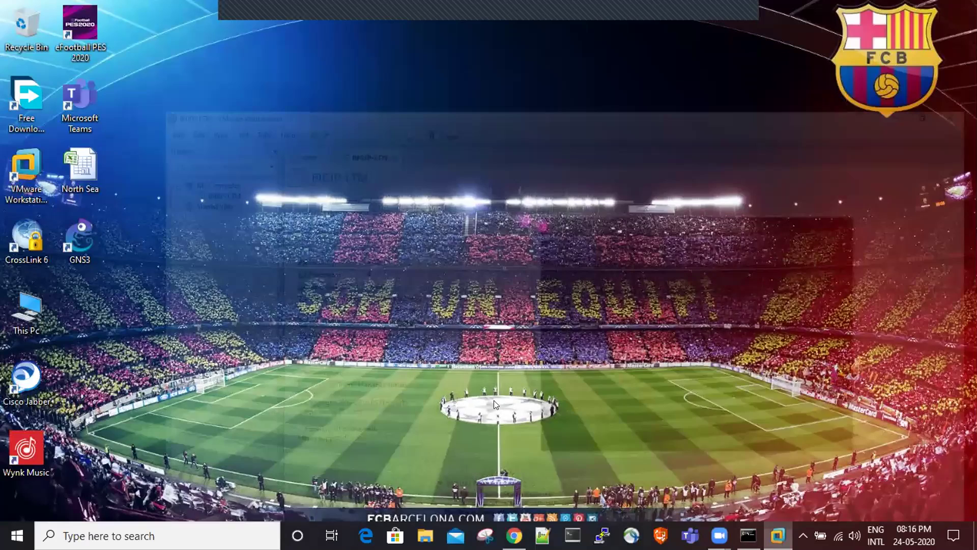
pyautogui.click(213, 109)
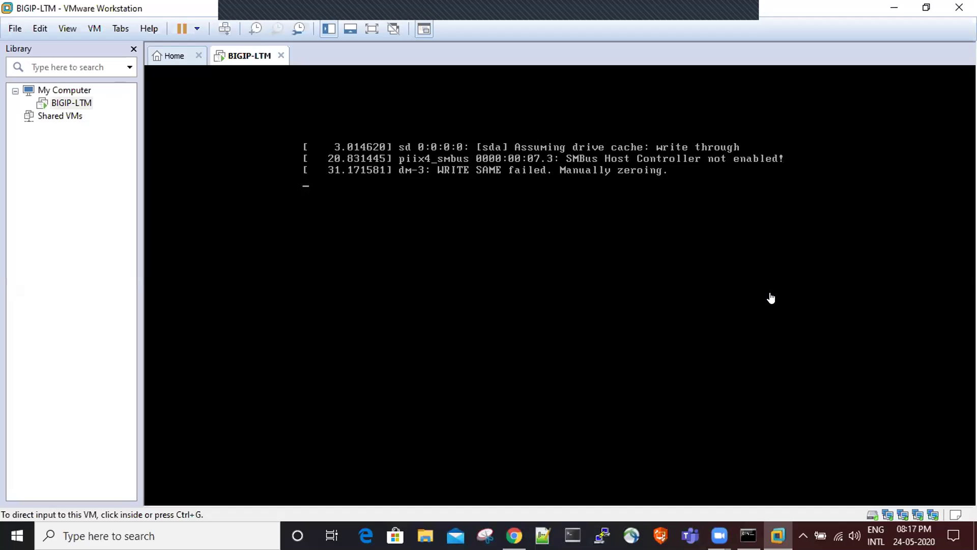
# - Check the ping results in Command Prompt, then minimize VMware to bring Notepad++ forward
pyautogui.click(748, 535)
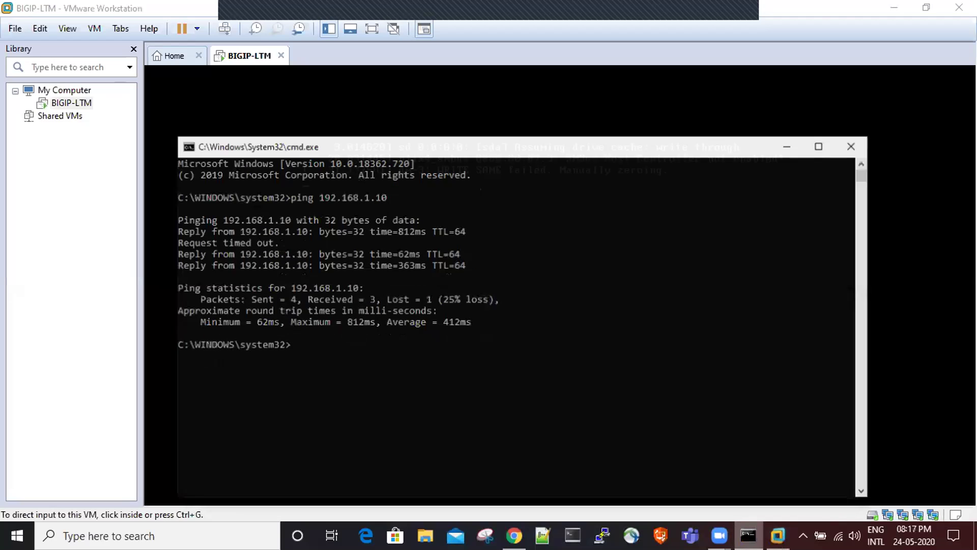
pyautogui.click(748, 536)
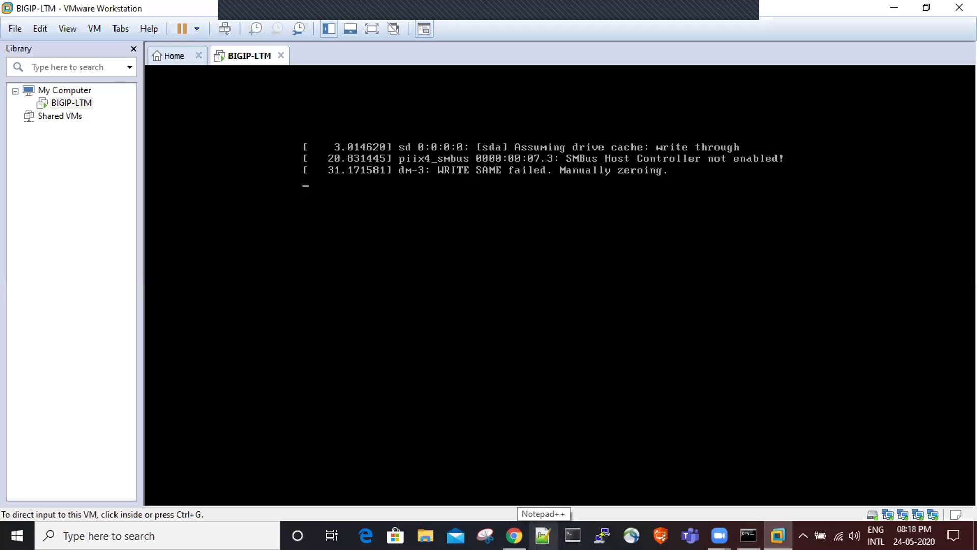
pyautogui.click(543, 535)
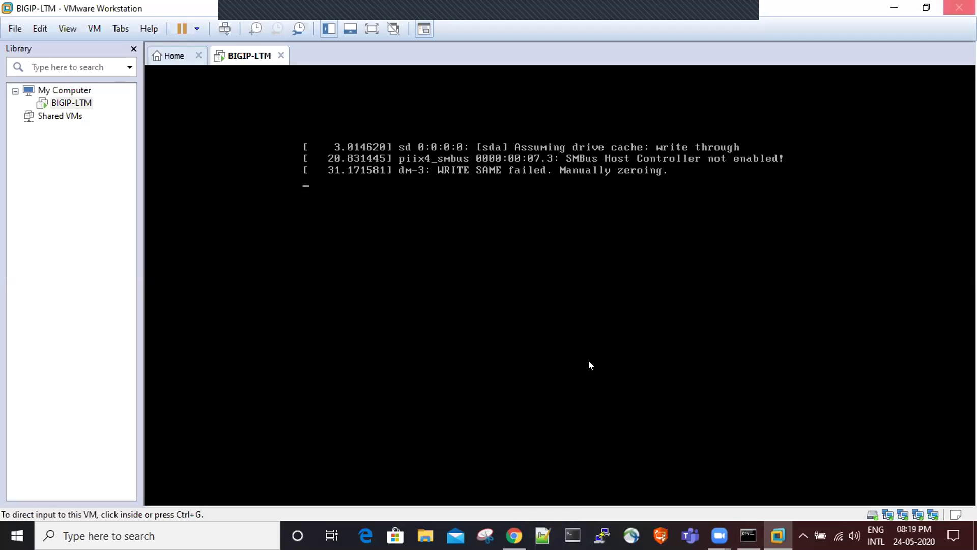
pyautogui.click(895, 6)
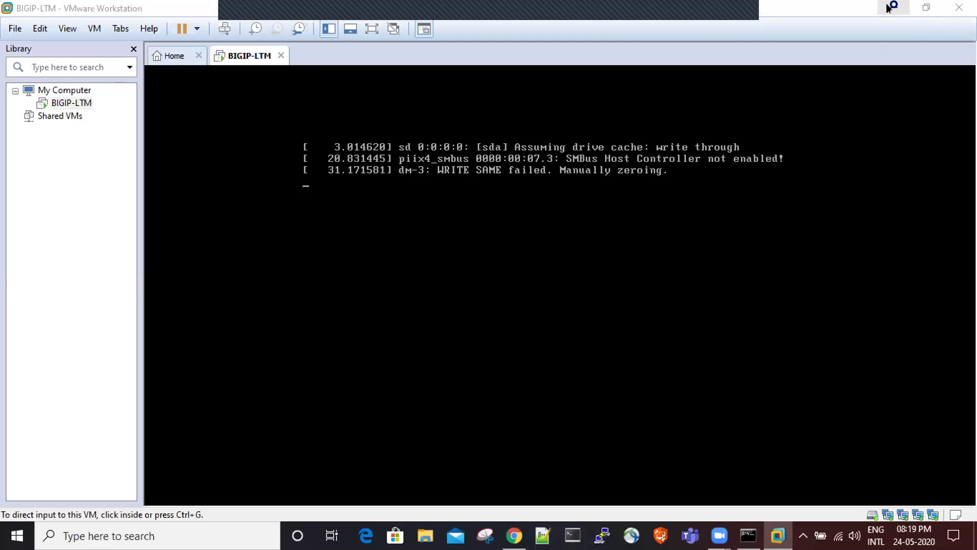
pyautogui.click(888, 7)
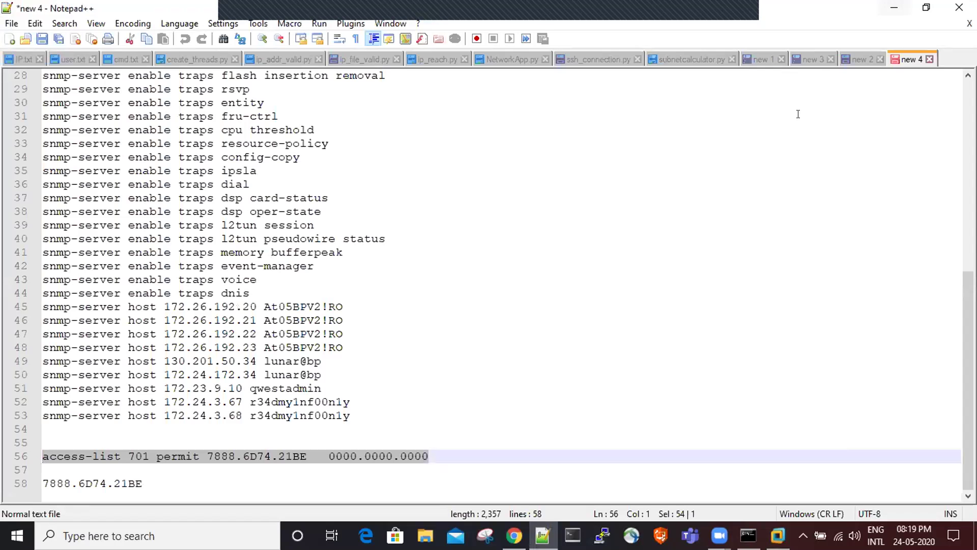
# - Create an empty new 5 tab in Notepad++ and minimize it to view the BIG-IP console
pyautogui.scroll(9, 891, 97)
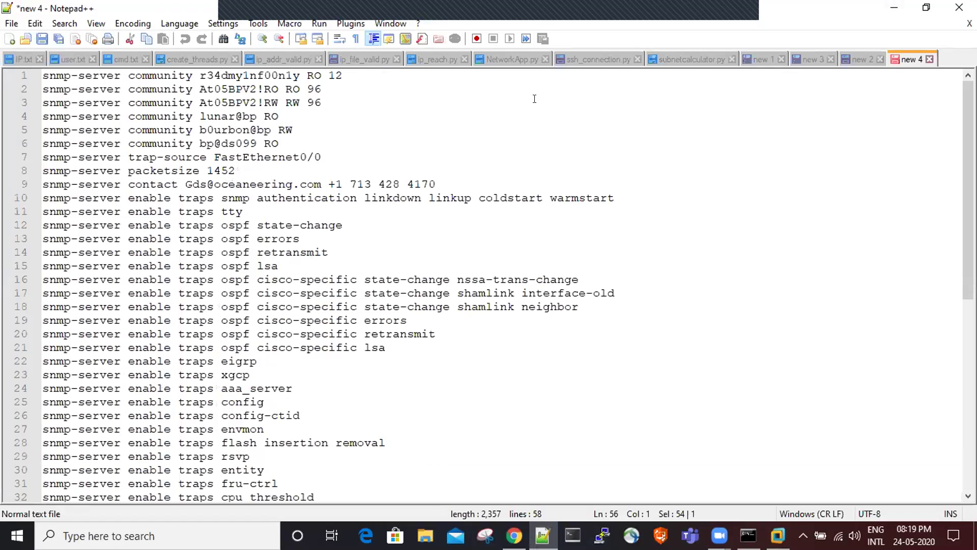
pyautogui.click(8, 38)
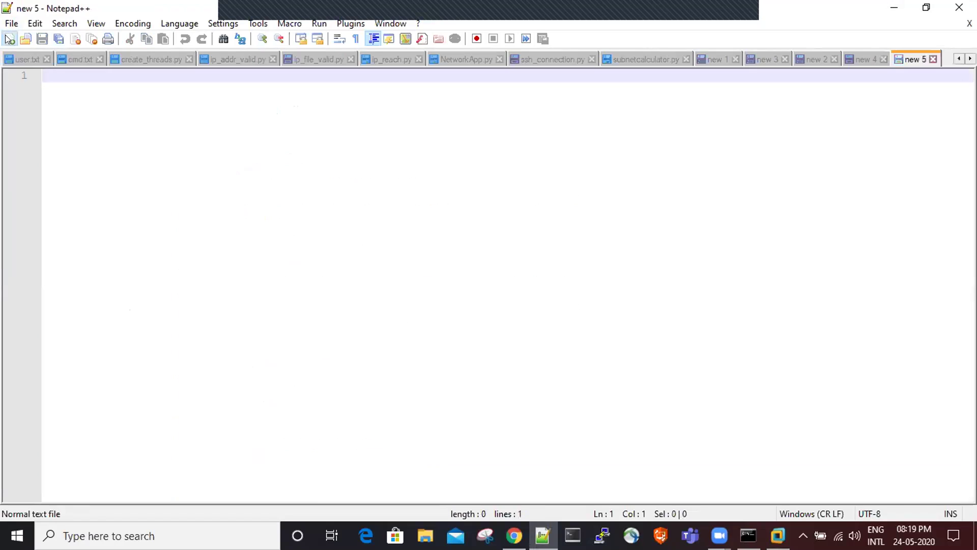
pyautogui.click(888, 8)
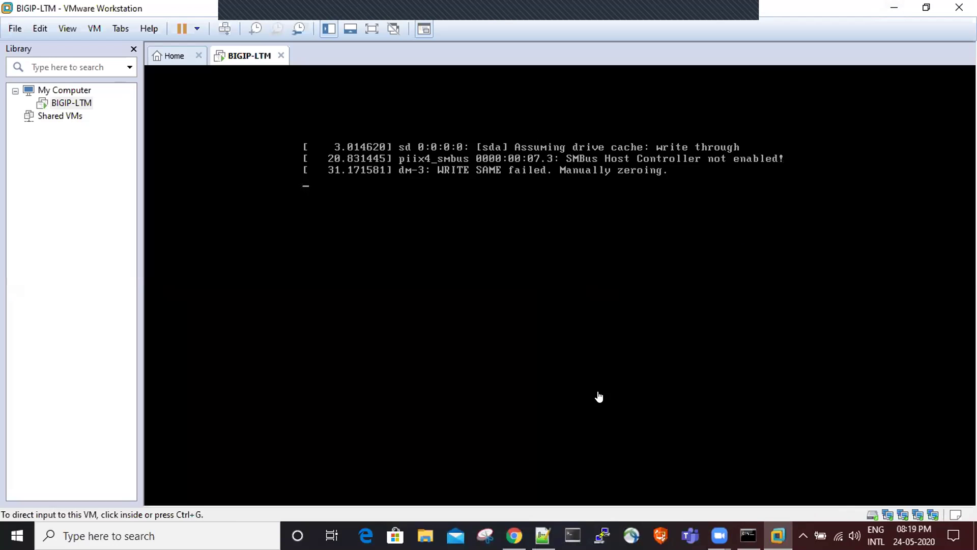
pyautogui.click(543, 535)
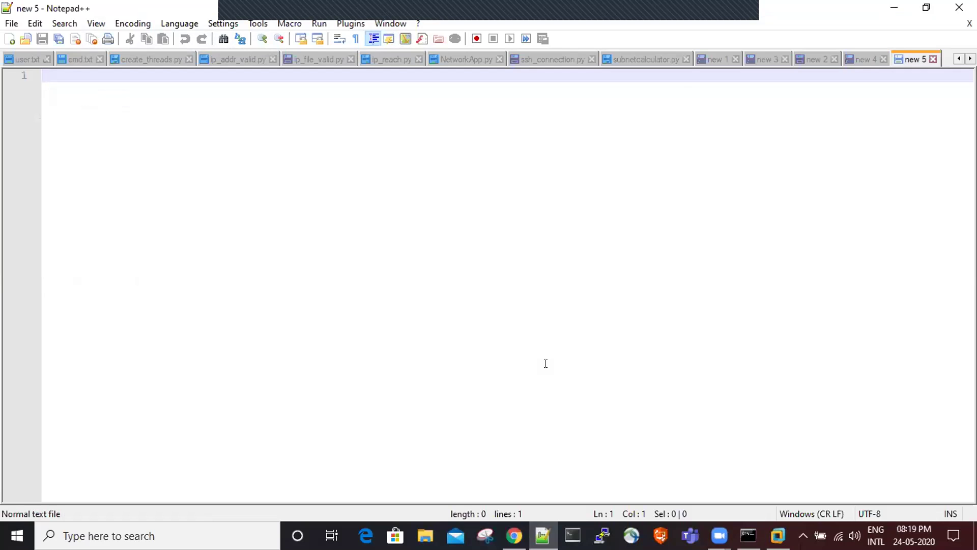
pyautogui.click(889, 6)
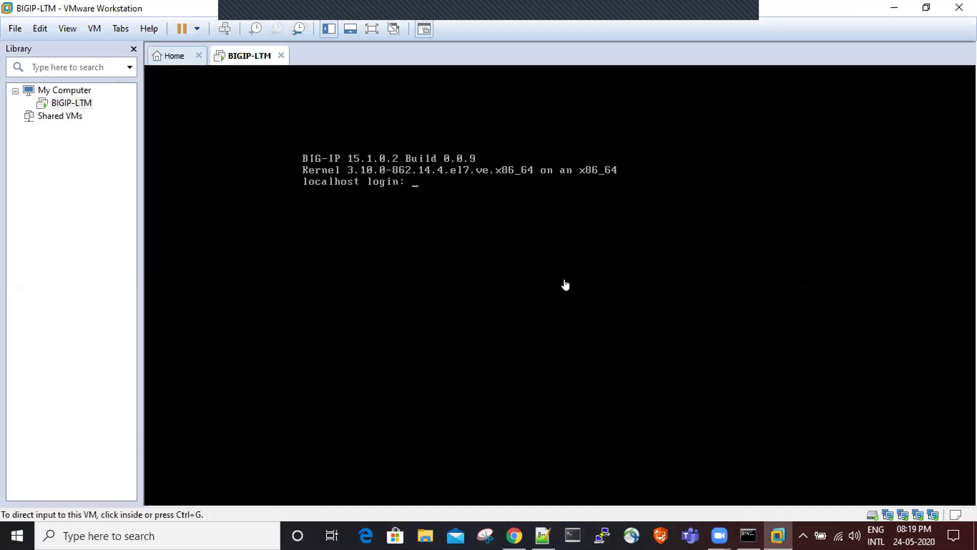
# - Log in to the BIG-IP console as root, then switch to Chrome
pyautogui.click(431, 215)
pyautogui.write('root')
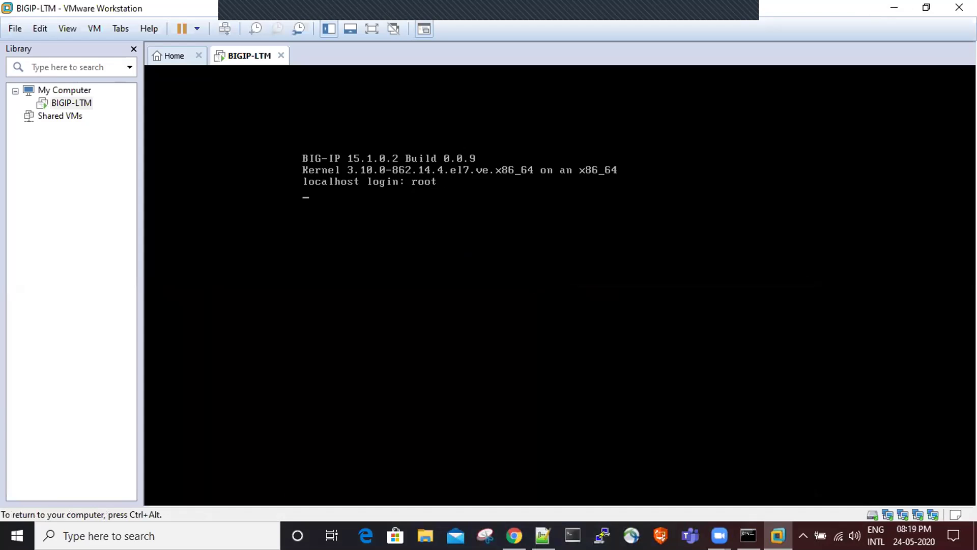
pyautogui.press('Return')
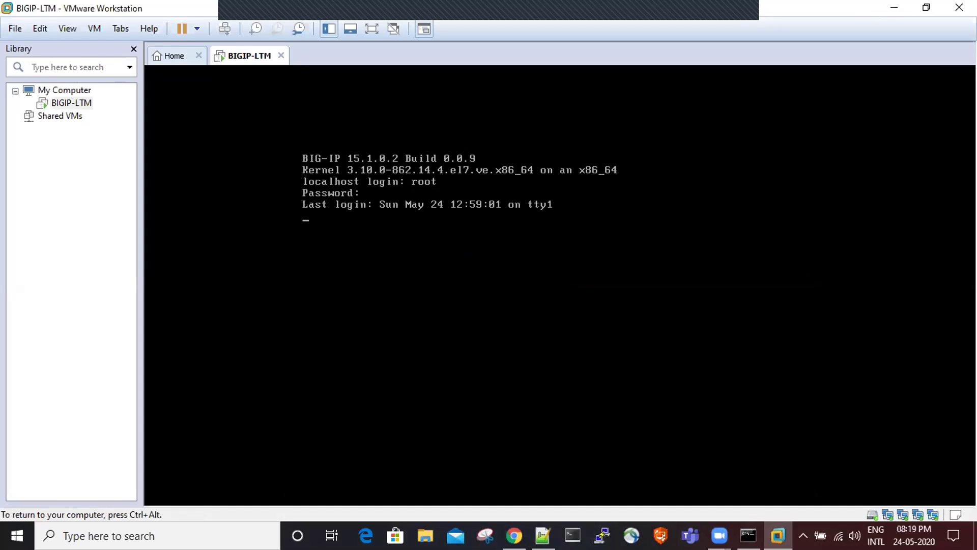
pyautogui.hotkey('ctrl', 'alt')
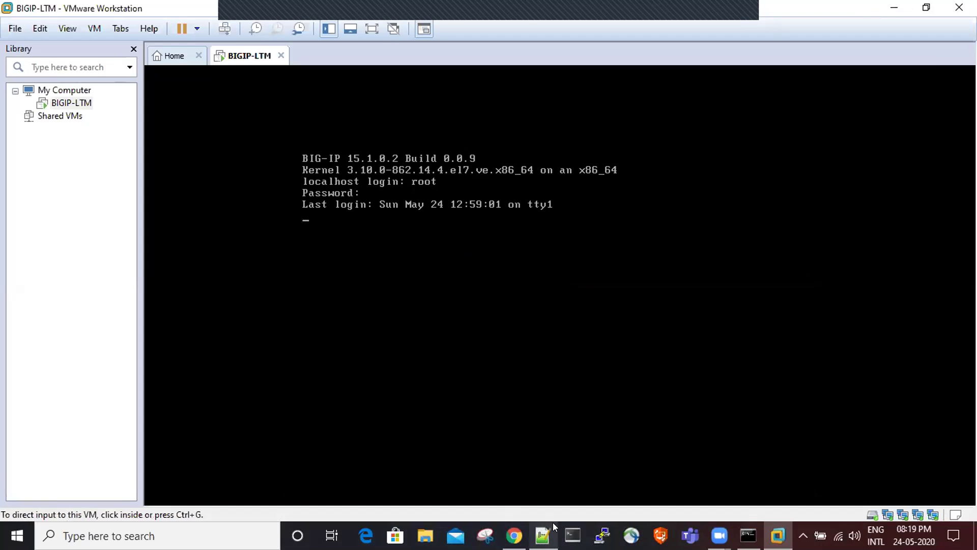
pyautogui.click(514, 535)
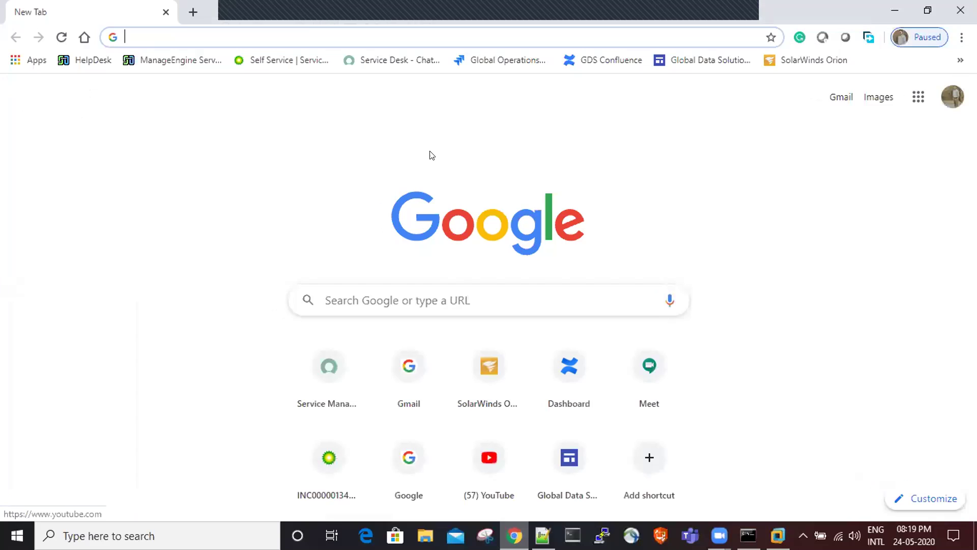
pyautogui.click(304, 31)
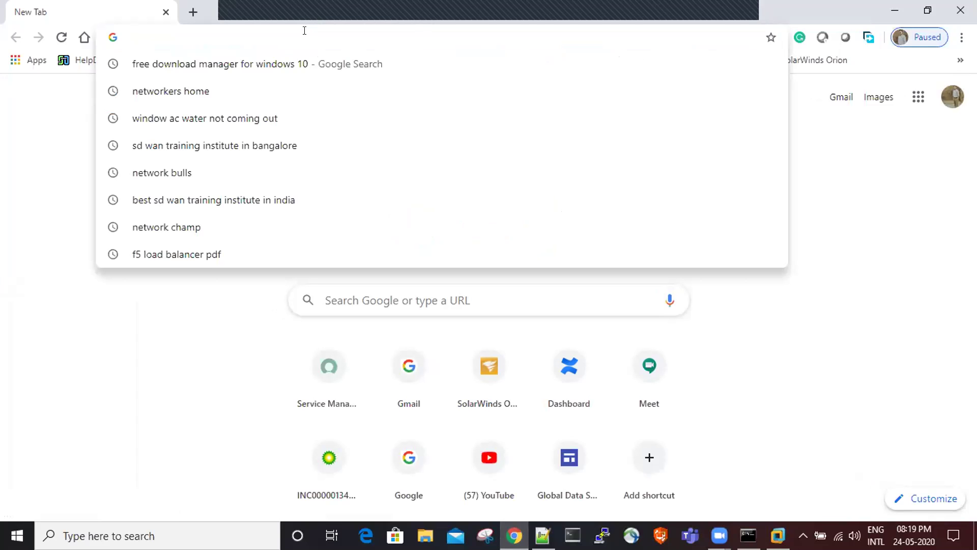
pyautogui.write('https')
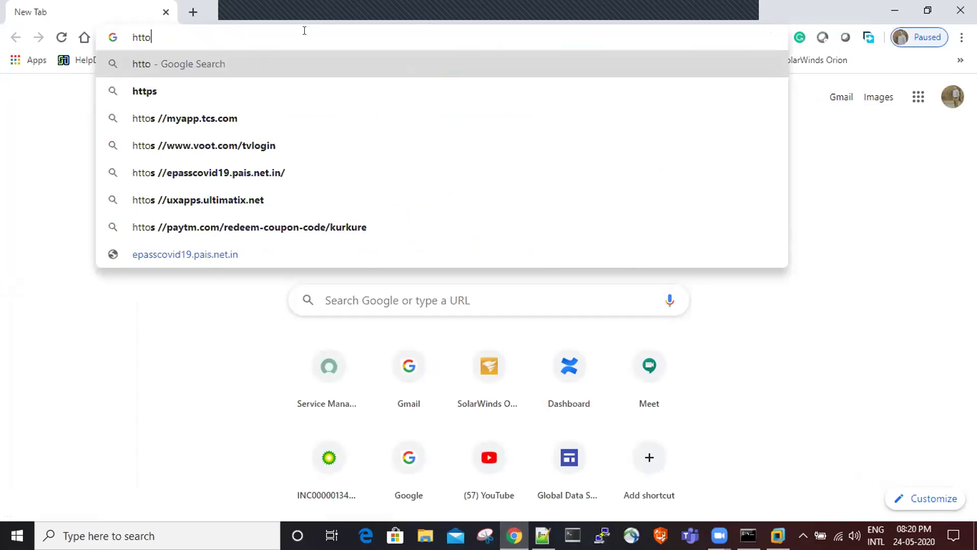
pyautogui.press('BackSpace')
pyautogui.press('BackSpace')
pyautogui.write('ps://')
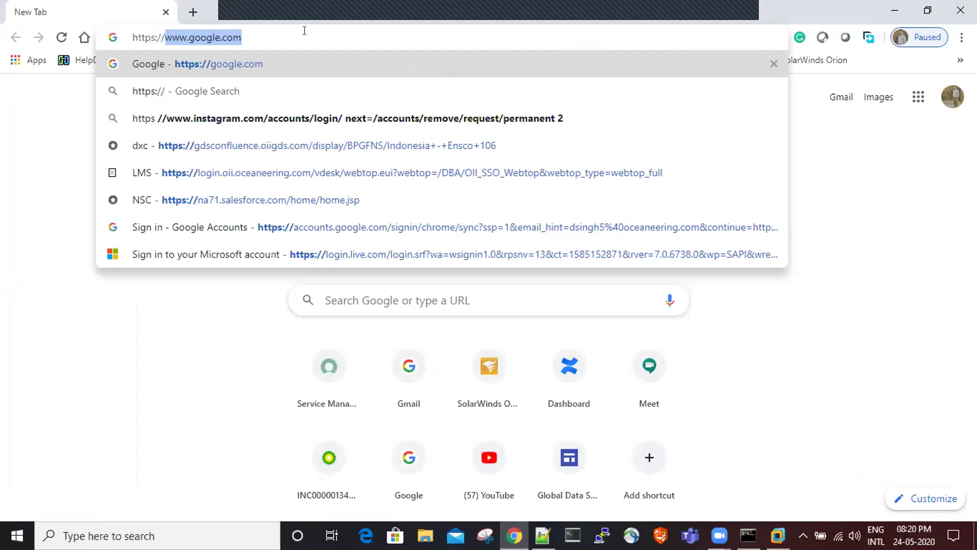
pyautogui.write('192.1')
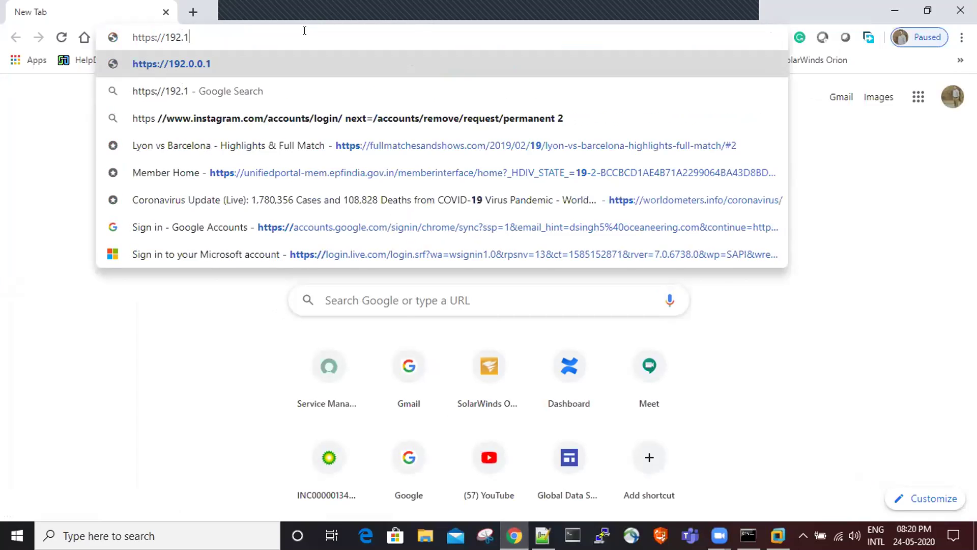
pyautogui.write('68.1.10')
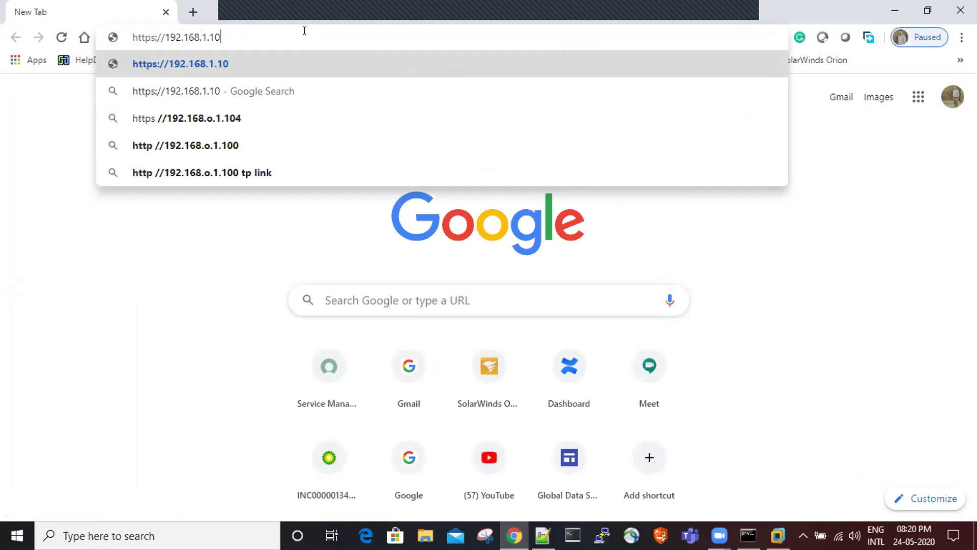
pyautogui.press('Return')
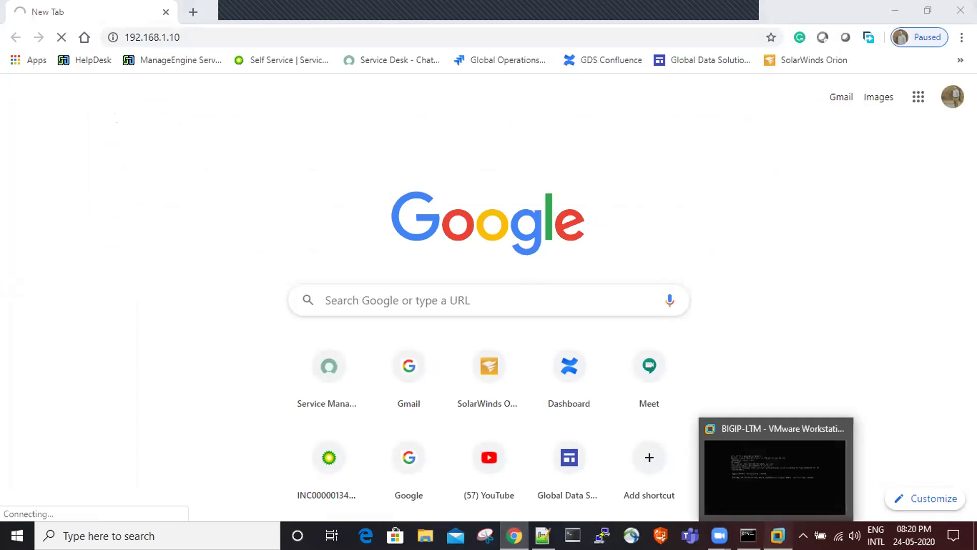
# - Check the BIG-IP console, then return to Chrome as the page times out
pyautogui.click(777, 535)
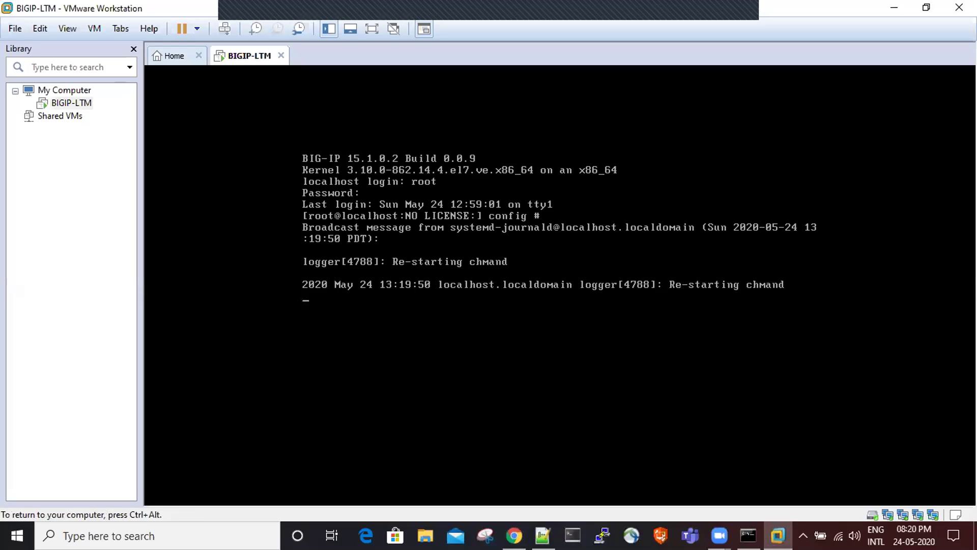
pyautogui.hotkey('ctrl', 'alt')
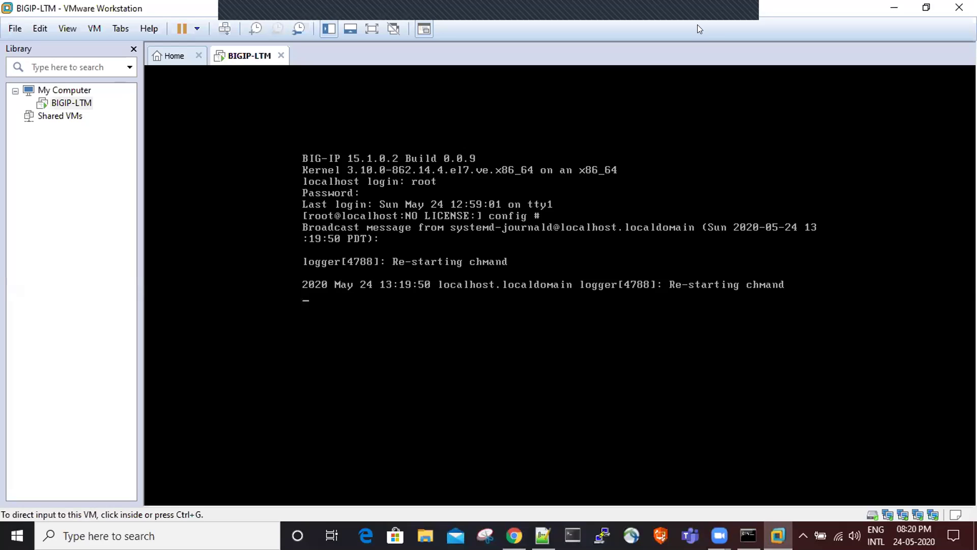
pyautogui.click(889, 9)
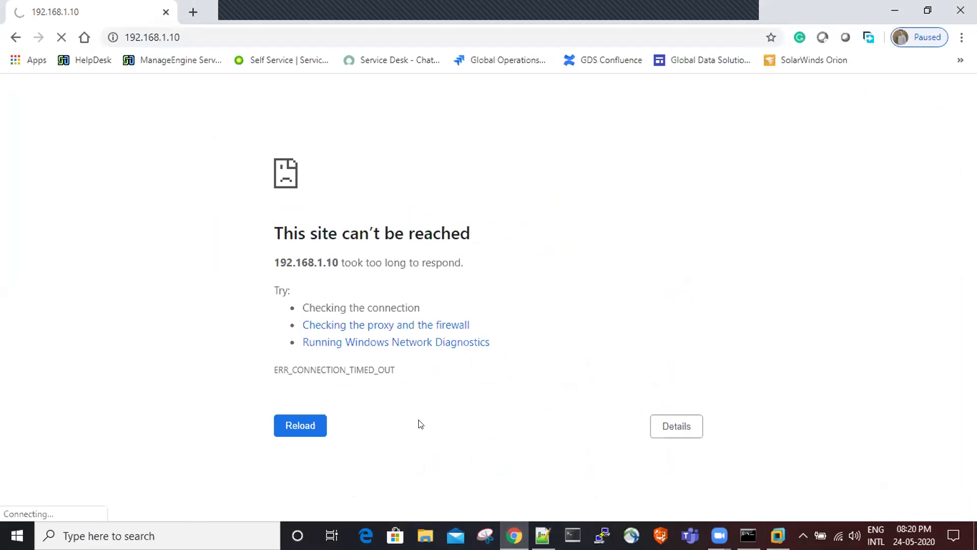
# - Re-run ping 192.168.1.10 in Command Prompt, then bring the BIG-IP console back to the front
pyautogui.moveTo(748, 534)
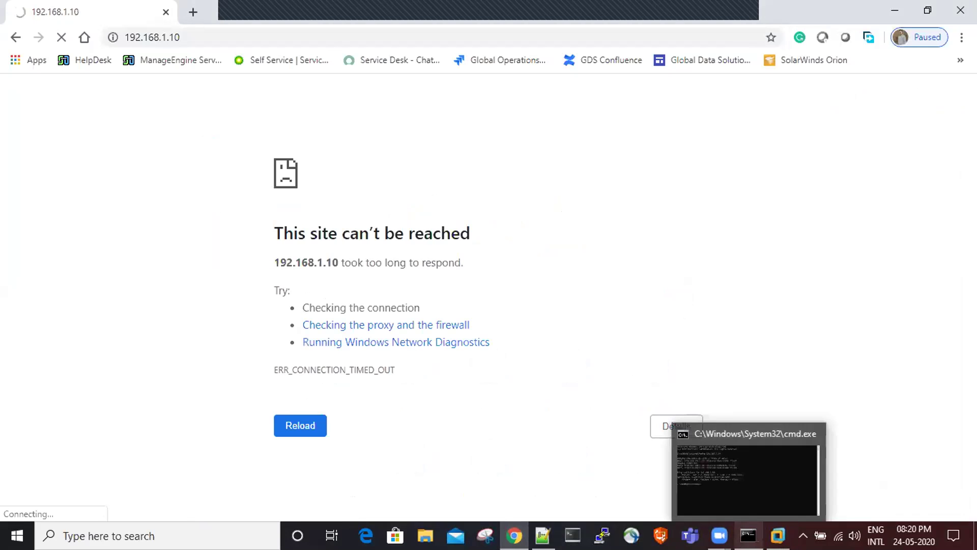
pyautogui.click(748, 478)
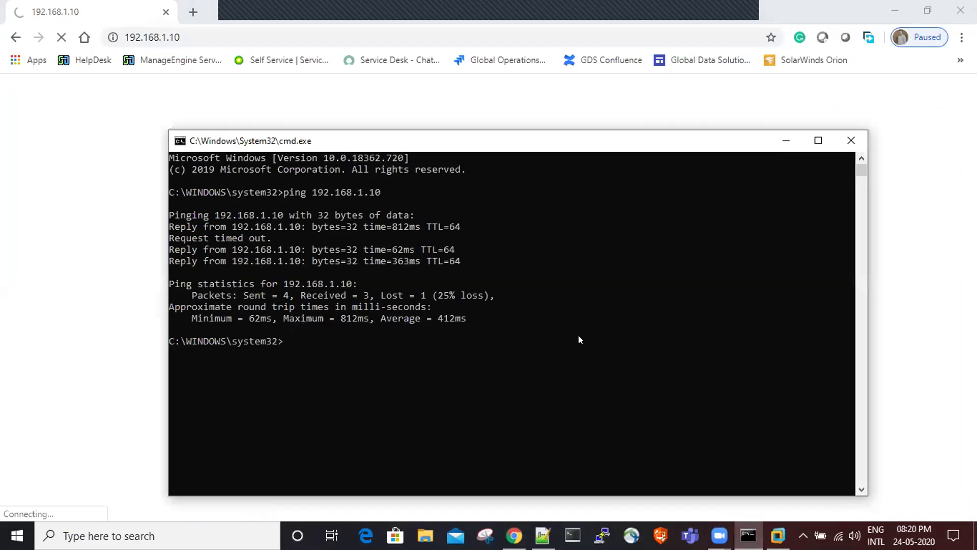
pyautogui.press('Up')
pyautogui.press('Return')
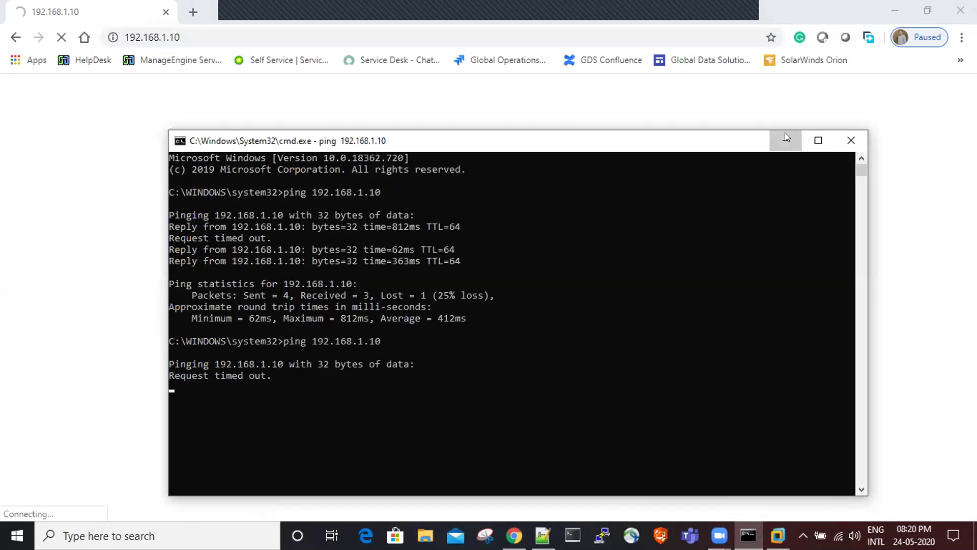
pyautogui.click(785, 134)
pyautogui.click(778, 536)
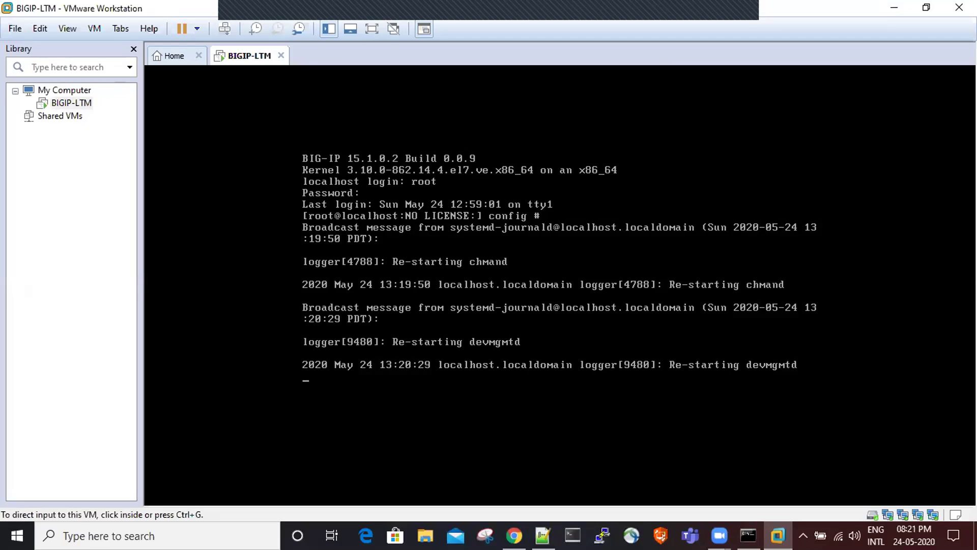
# - Reboot the BIG-IP VM from its root shell with 'shutdown -r now'
pyautogui.hotkey('ctrl', 'g')
pyautogui.hotkey('ctrl', 'alt')
pyautogui.hotkey('ctrl', 'g')
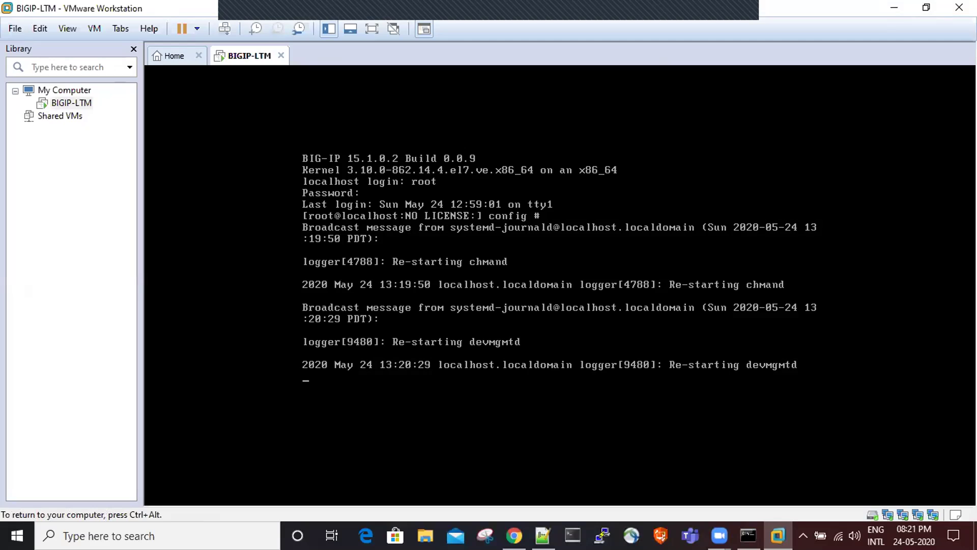
pyautogui.press('Return')
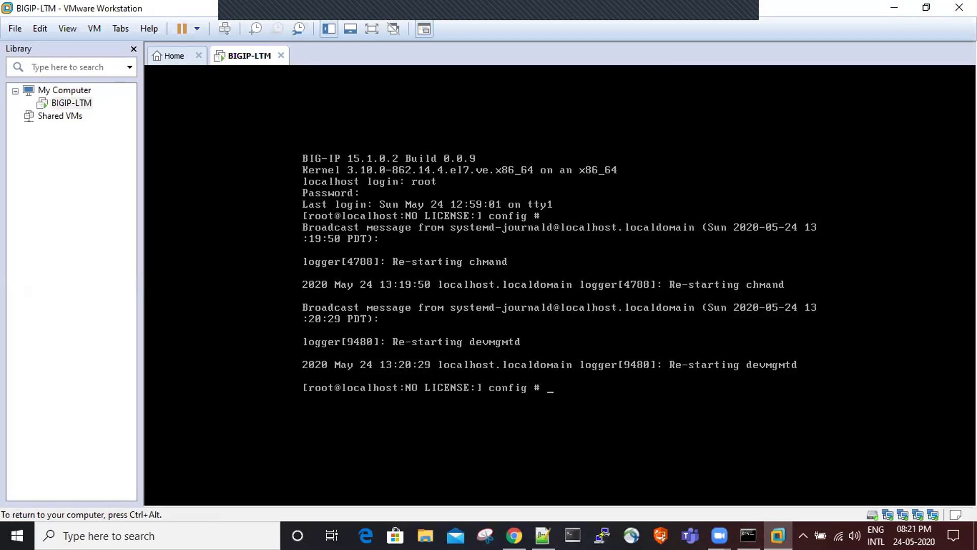
pyautogui.write('shutdown -r now')
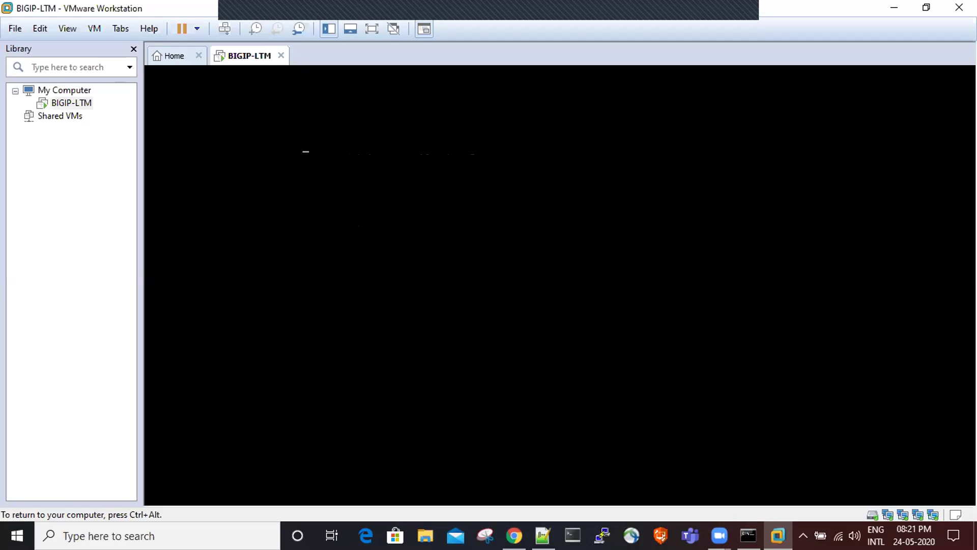
pyautogui.hotkey('ctrl', 'alt')
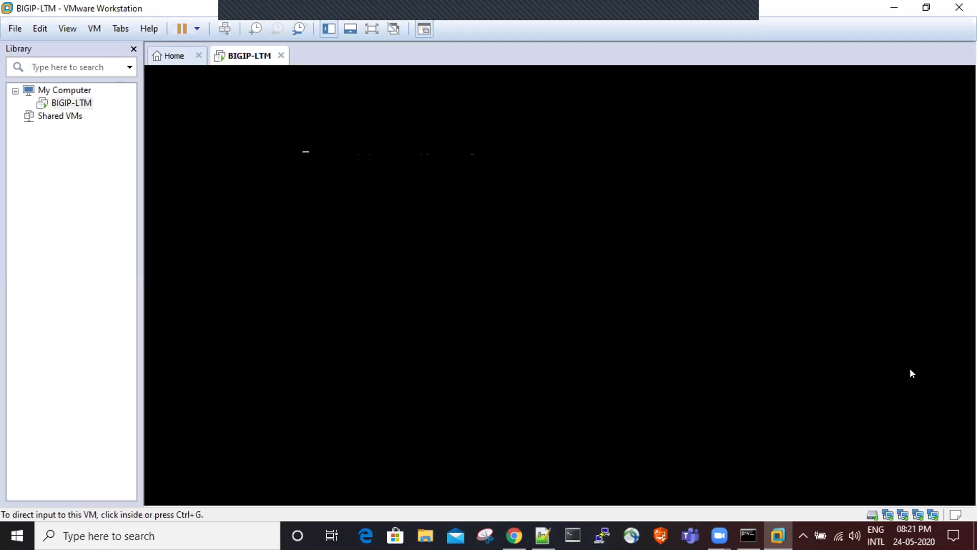
# - Review the failed ping to 192.168.1.10 in Command Prompt, then return to the rebooting BIG-IP console
pyautogui.click(748, 535)
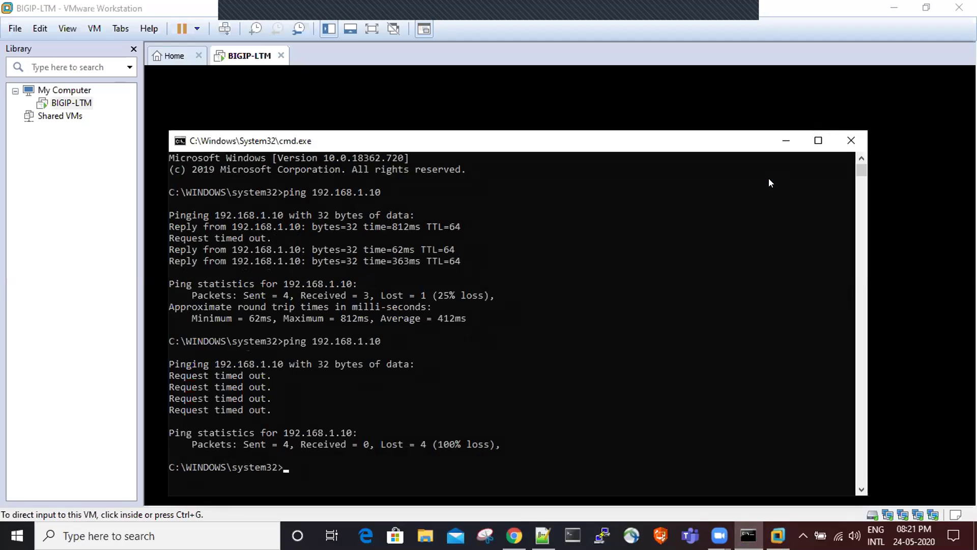
pyautogui.click(783, 146)
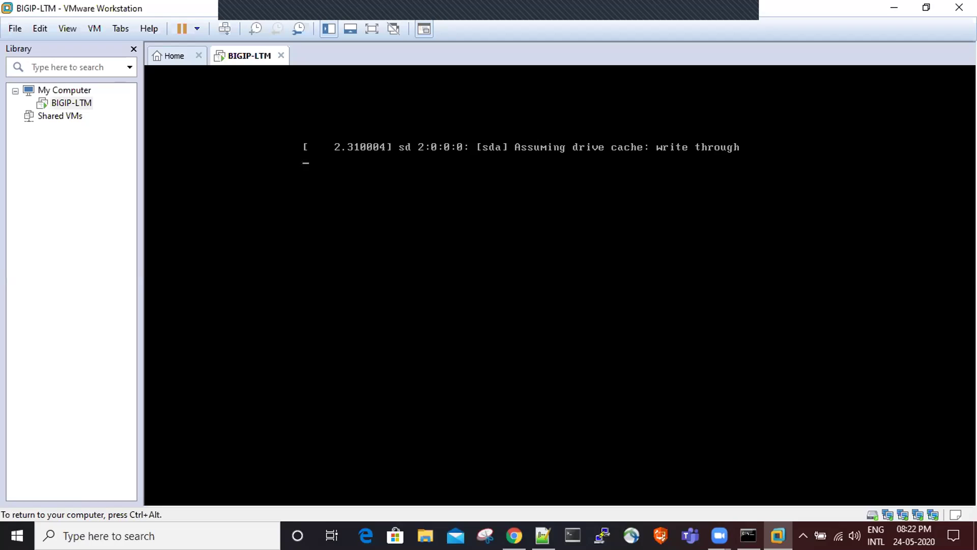
pyautogui.hotkey('ctrl', 'alt')
pyautogui.click(796, 143)
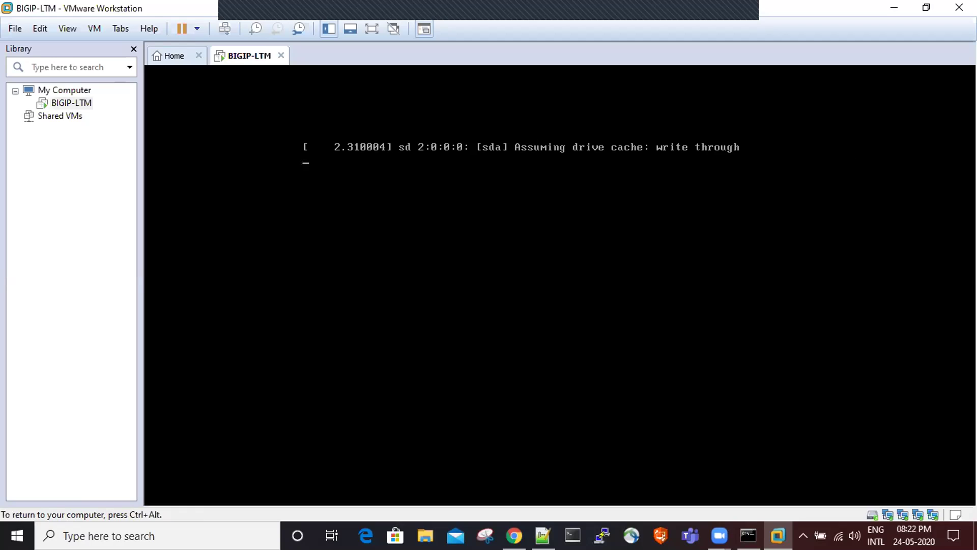
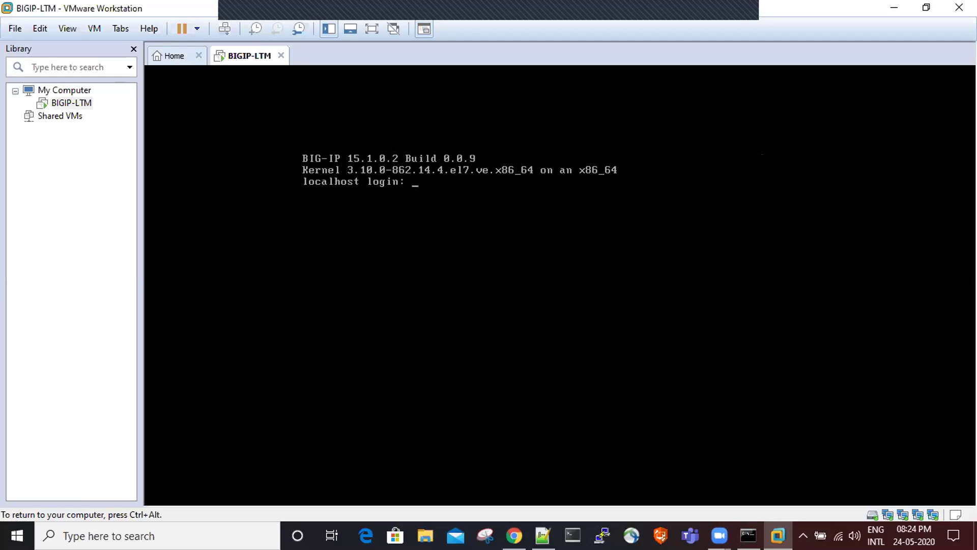
# - Rerun the ping to 192.168.1.10 in Command Prompt, which loses all 4 packets
pyautogui.write('root')
pyautogui.press('BackSpace')
pyautogui.press('BackSpace')
pyautogui.press('BackSpace')
pyautogui.press('BackSpace')
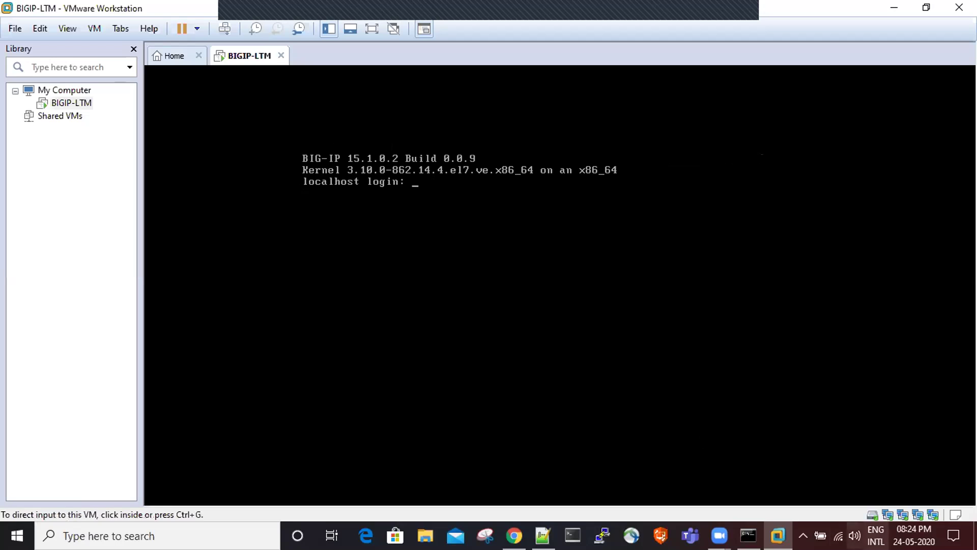
pyautogui.click(748, 534)
pyautogui.click(629, 341)
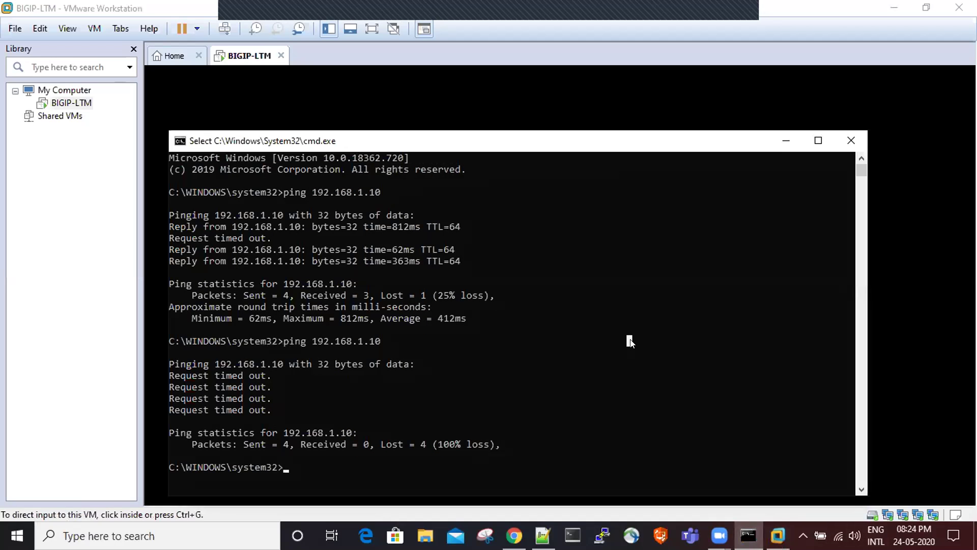
pyautogui.press('Escape')
pyautogui.press('Up')
pyautogui.press('Return')
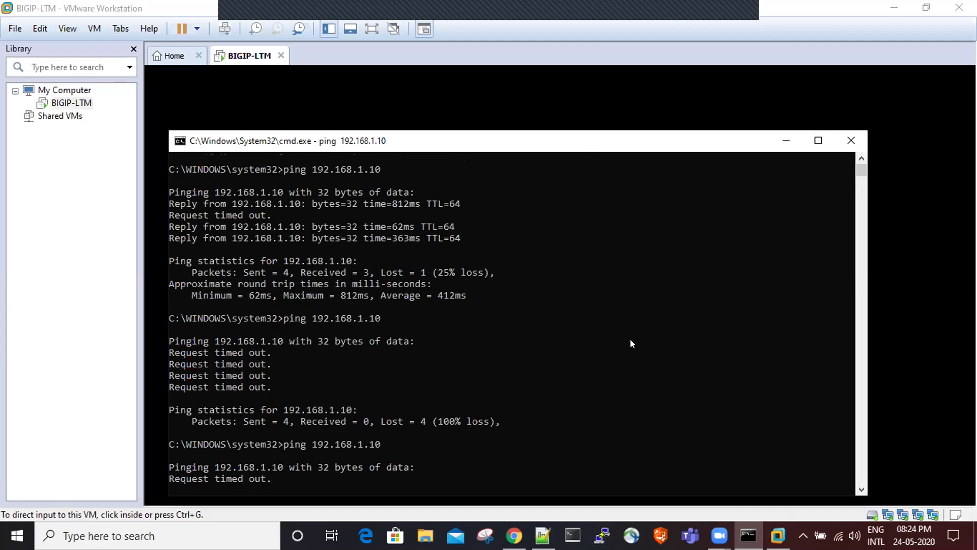
pyautogui.moveTo(590, 140); pyautogui.dragTo(620, 104)
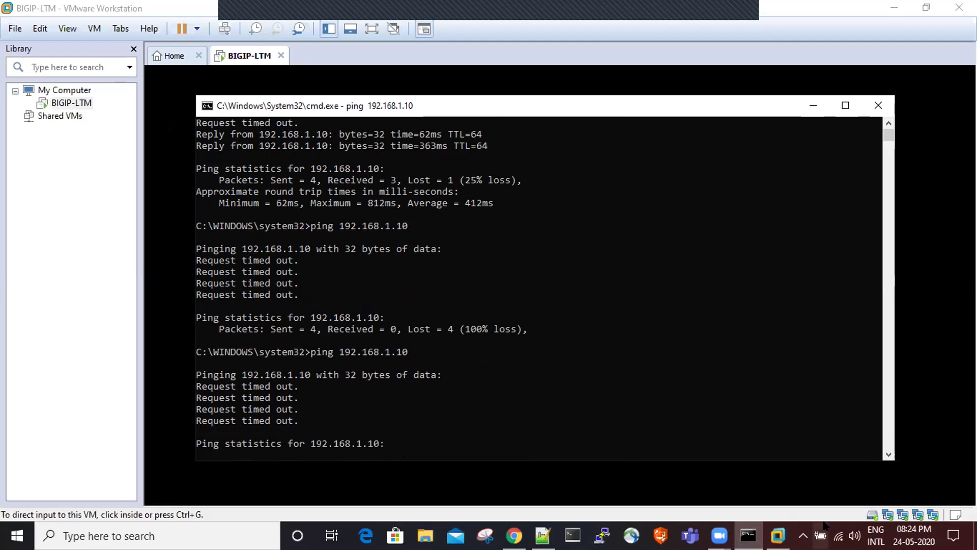
# - Return to the BIG-IP console and enter root at the login prompt
pyautogui.click(602, 362)
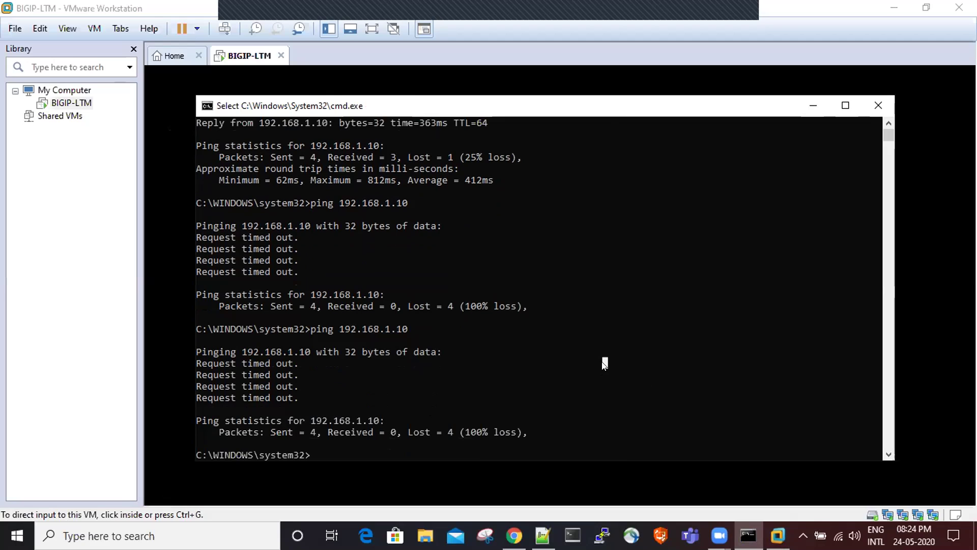
pyautogui.click(653, 84)
pyautogui.click(654, 83)
pyautogui.write('root')
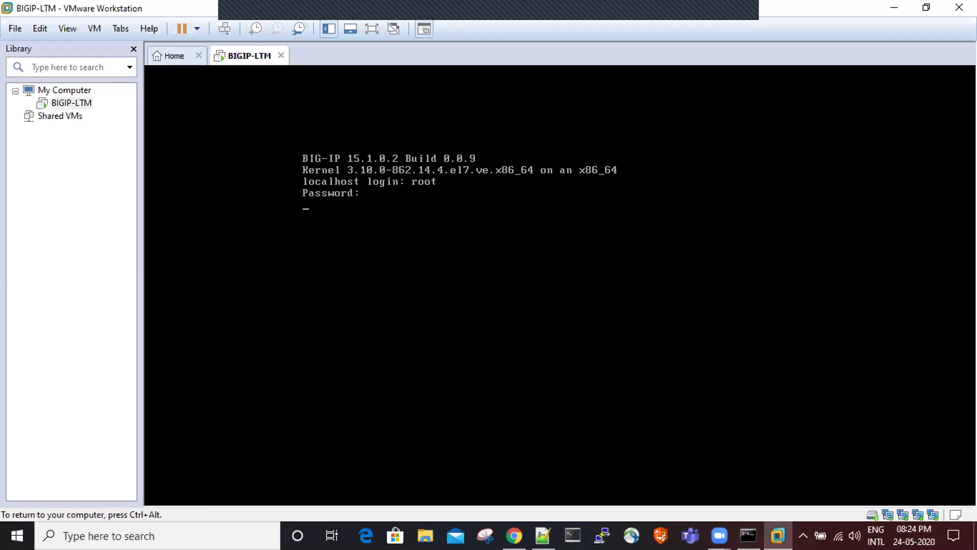
# - Log in as root to the BIG-IP config shell, which reports NO LICENSE
pyautogui.press('Return')
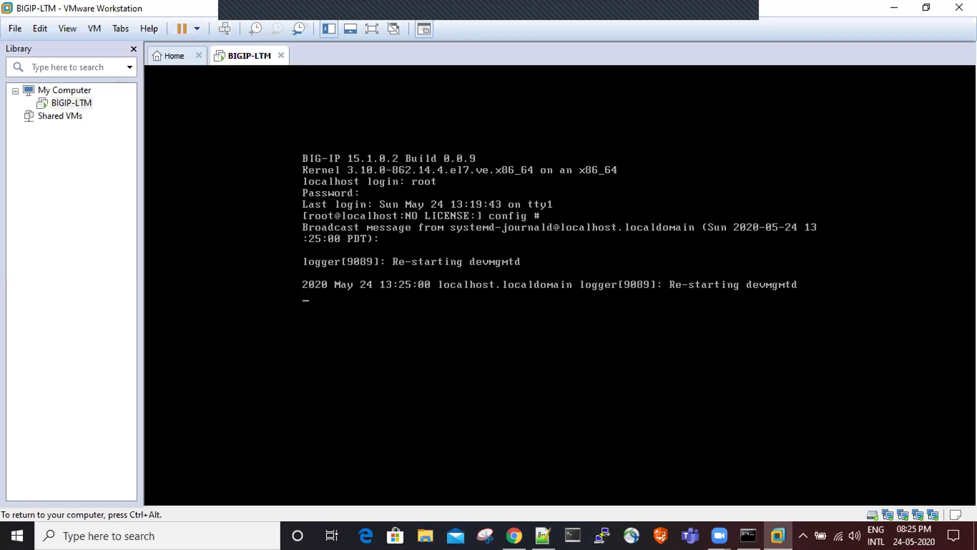
pyautogui.hotkey('ctrl', 'alt')
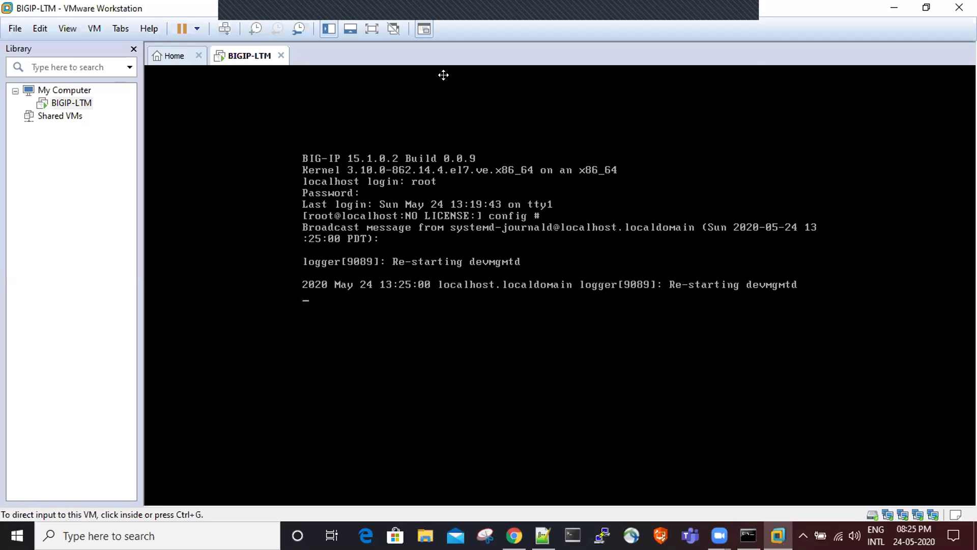
pyautogui.click(444, 75)
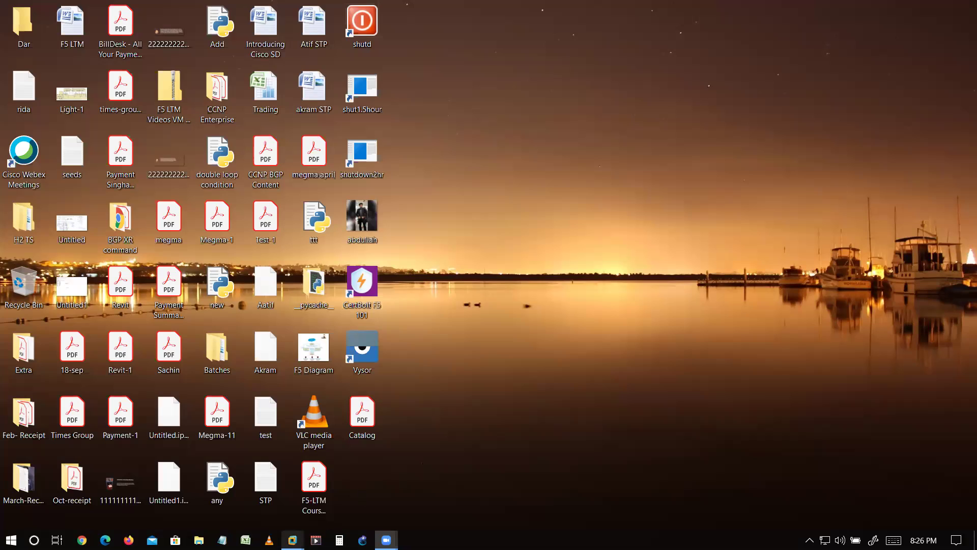
# - Bring forward the other VMware Workstation window showing the UD IOU v21 (2) summary
pyautogui.moveTo(293, 539)
pyautogui.click(96, 465)
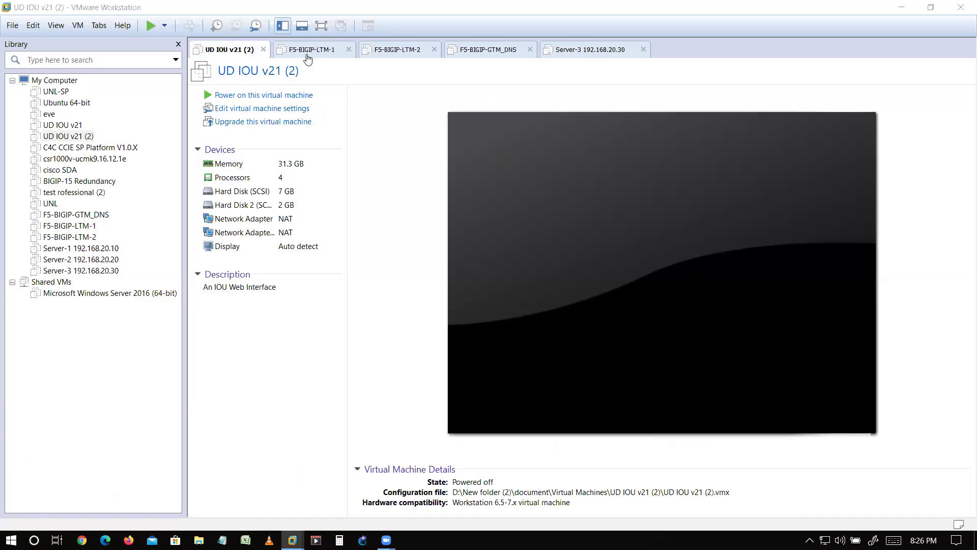
# - Raise F5-BIGIP-LTM-1's memory from 8 GB to 16 GB in its VM settings
pyautogui.click(308, 59)
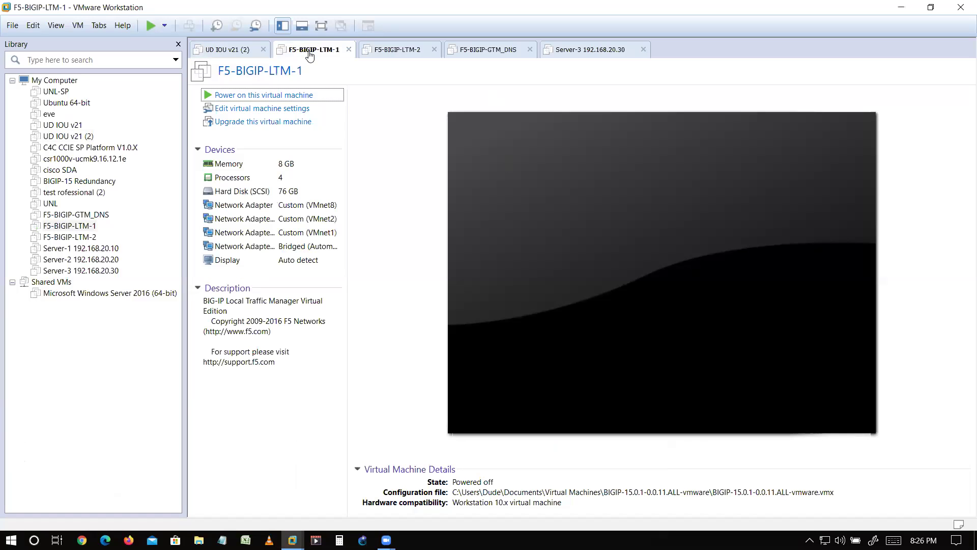
pyautogui.click(284, 111)
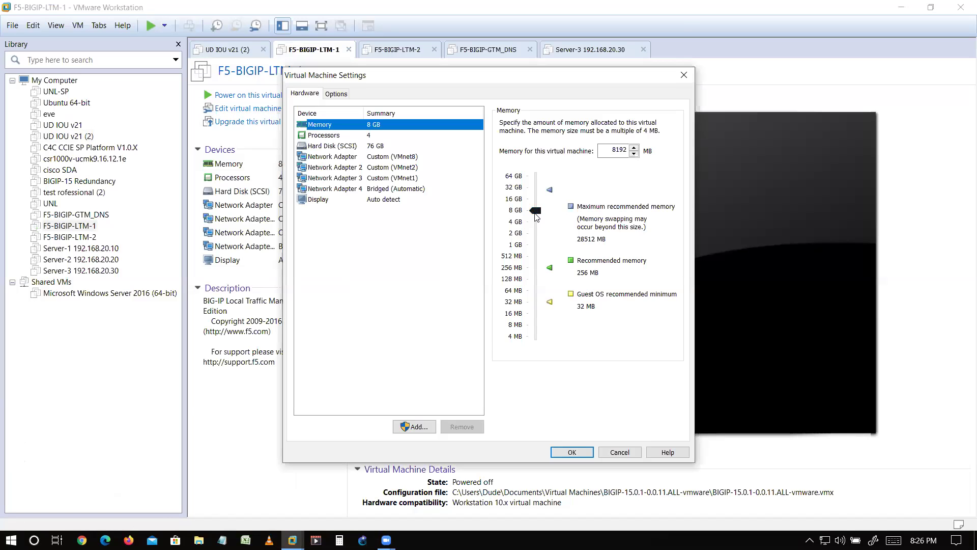
pyautogui.moveTo(535, 210); pyautogui.dragTo(533, 201)
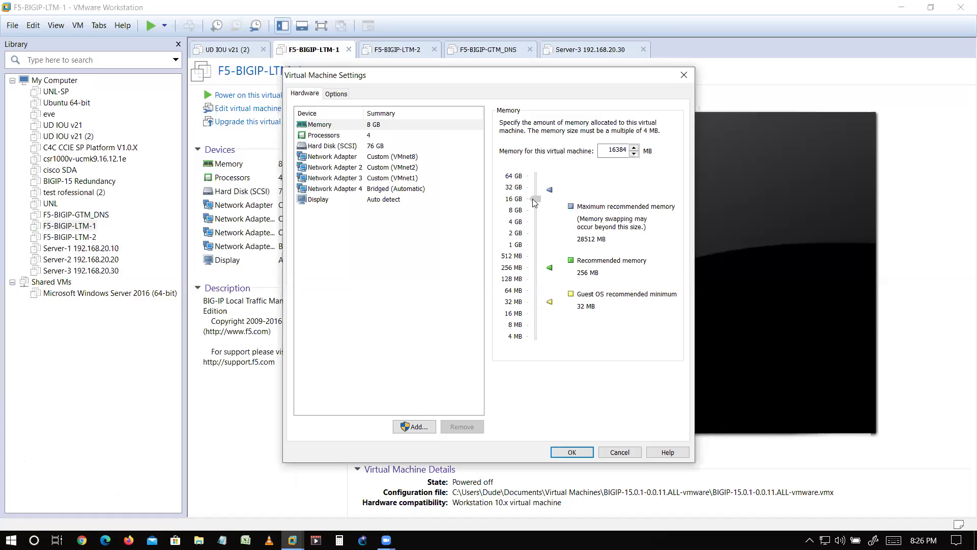
pyautogui.click(574, 452)
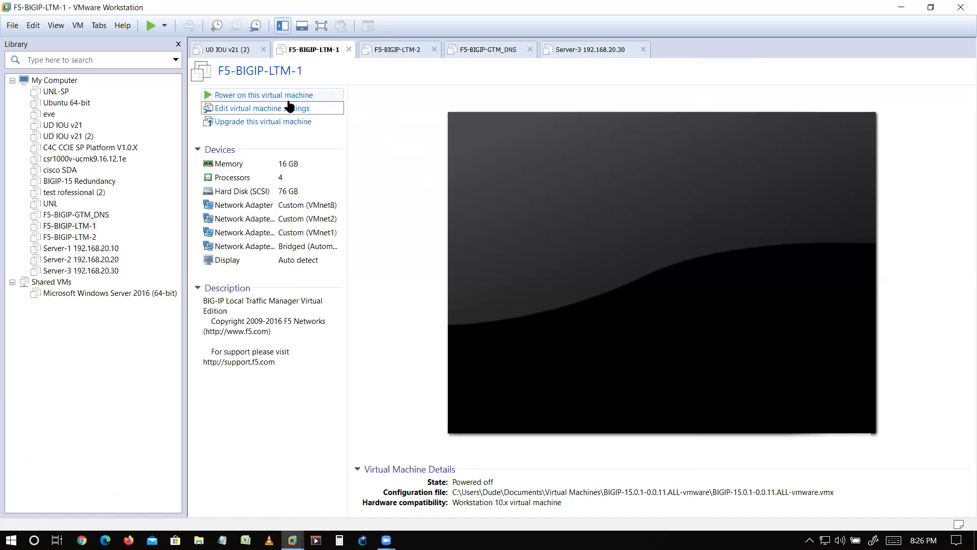
# - Increase F5-BIGIP-LTM-1's memory further to 24.3 GB and power the VM on
pyautogui.click(305, 108)
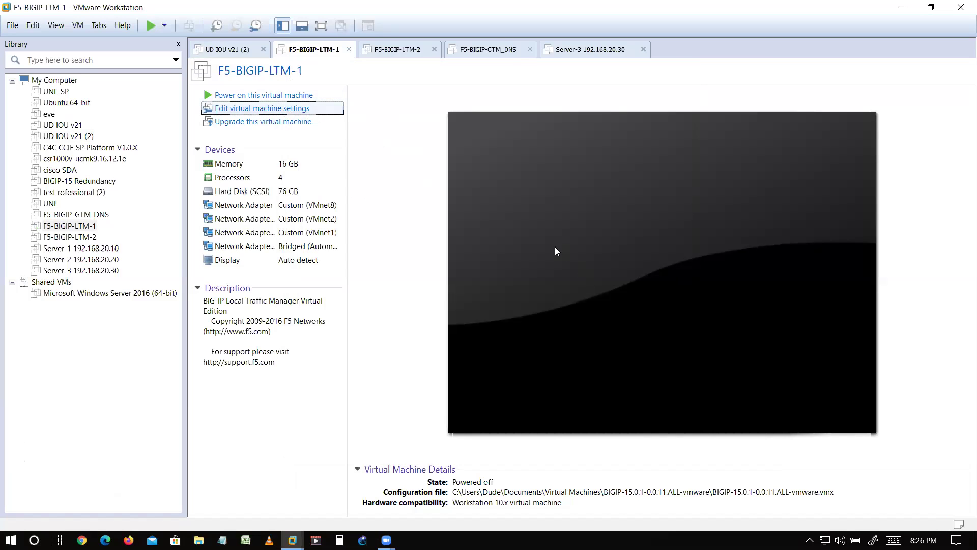
pyautogui.moveTo(535, 198); pyautogui.dragTo(540, 194)
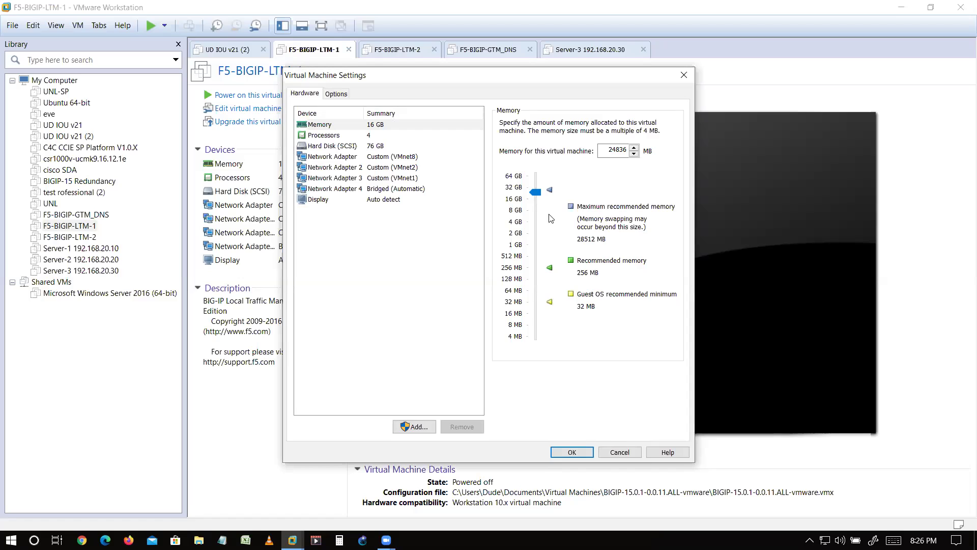
pyautogui.click(569, 452)
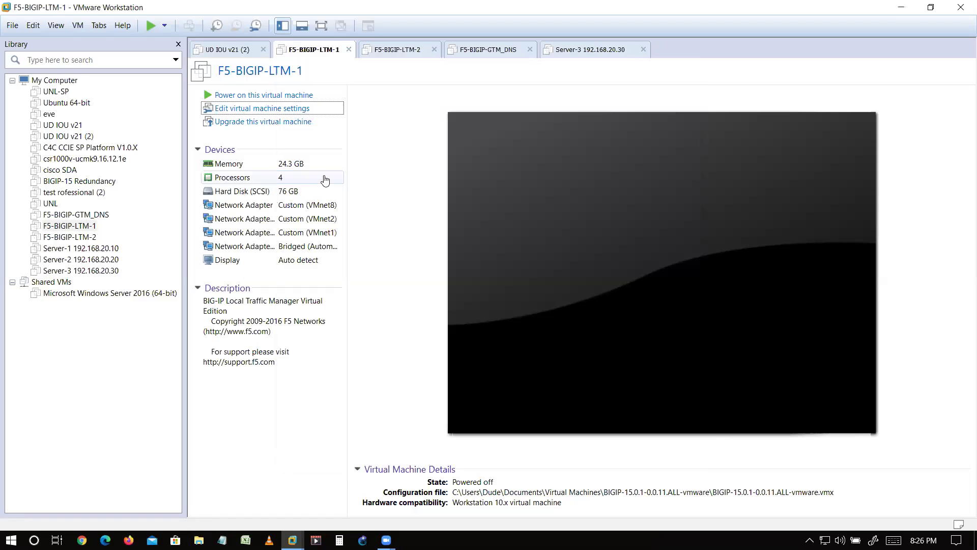
pyautogui.click(280, 98)
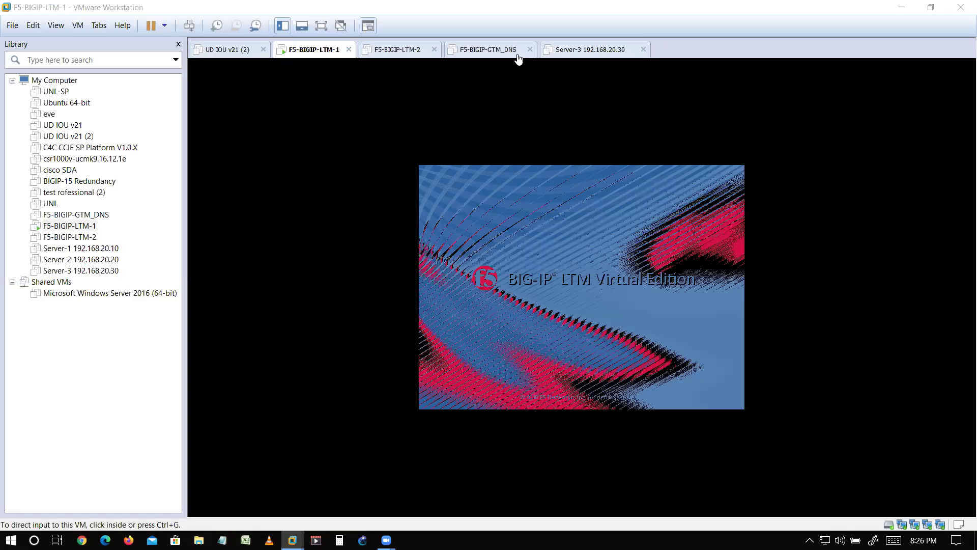
# - Boot F5-BIGIP-LTM-1's default BIG-IP 15.0.1 GRUB entry, then release input from the VM
pyautogui.click(566, 285)
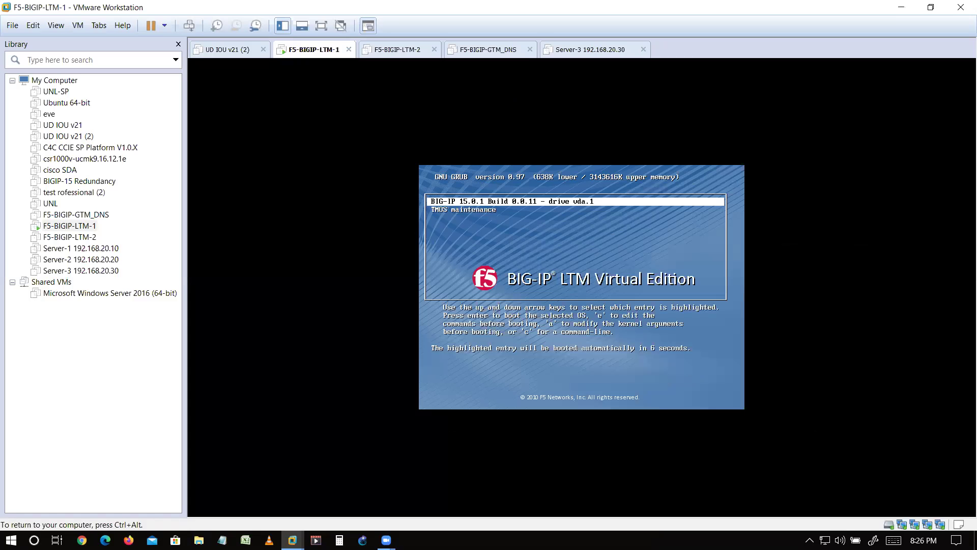
pyautogui.press('Return')
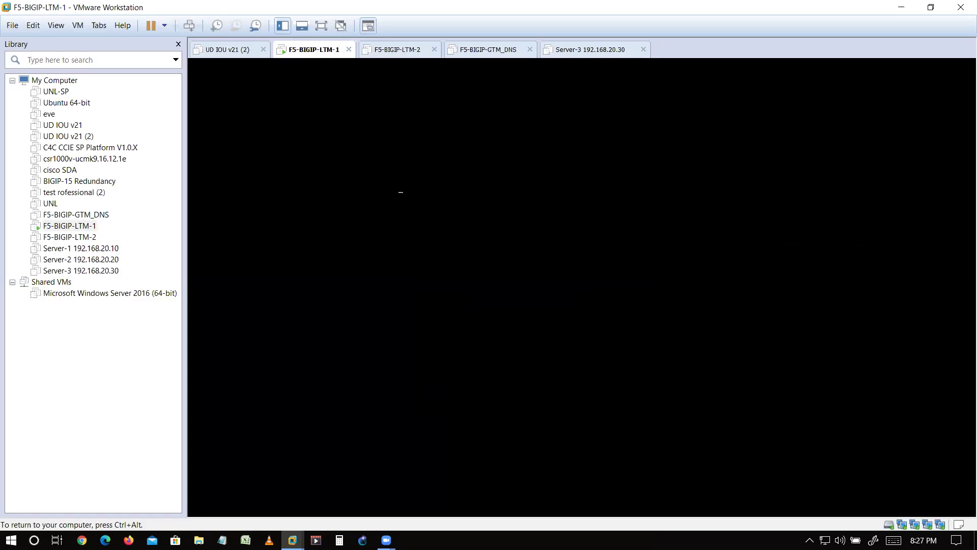
pyautogui.hotkey('ctrl', 'alt')
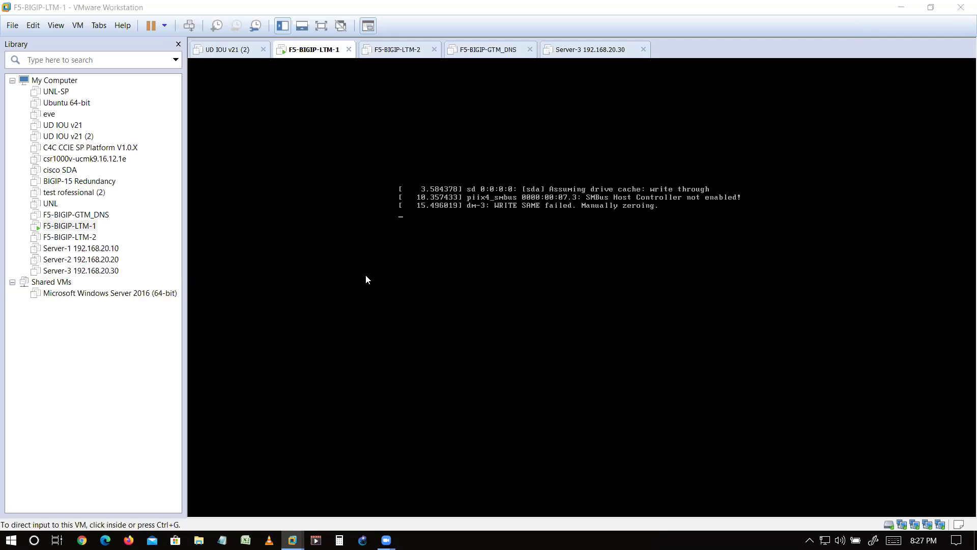
pyautogui.press('super+r')
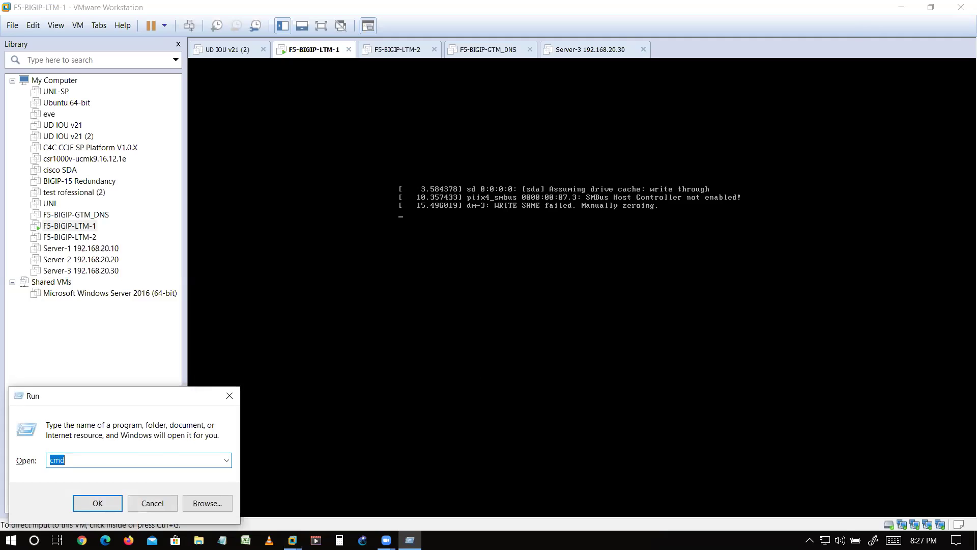
pyautogui.press('Return')
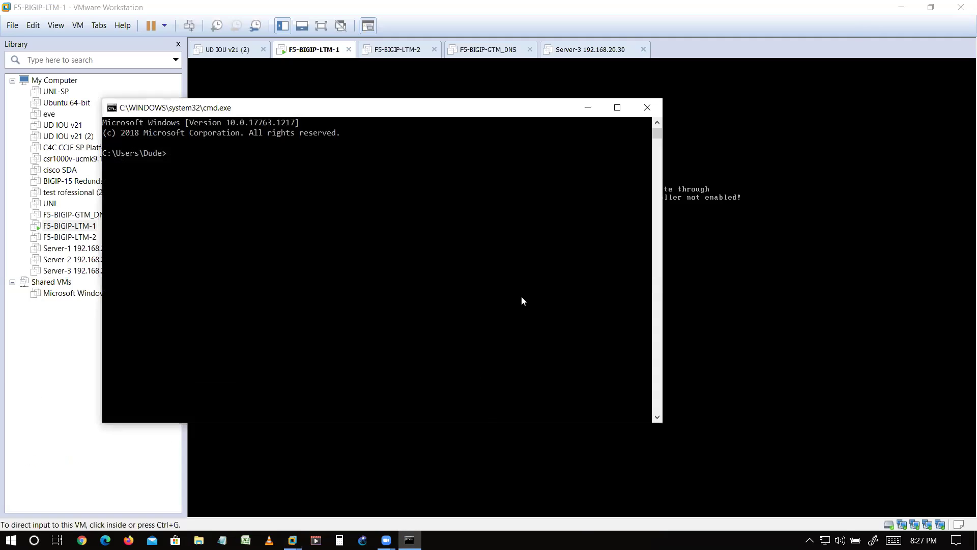
pyautogui.hotkey('alt', 'Tab')
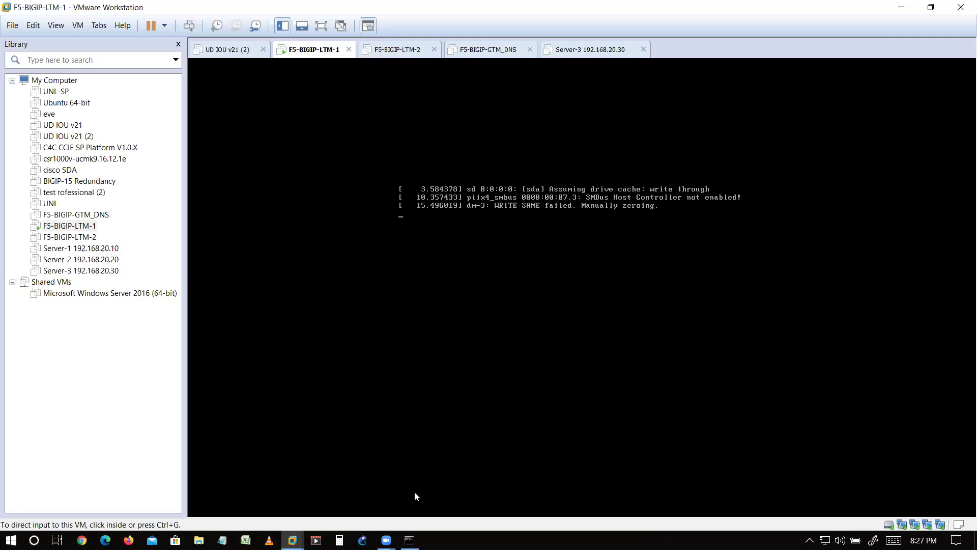
pyautogui.moveTo(410, 538)
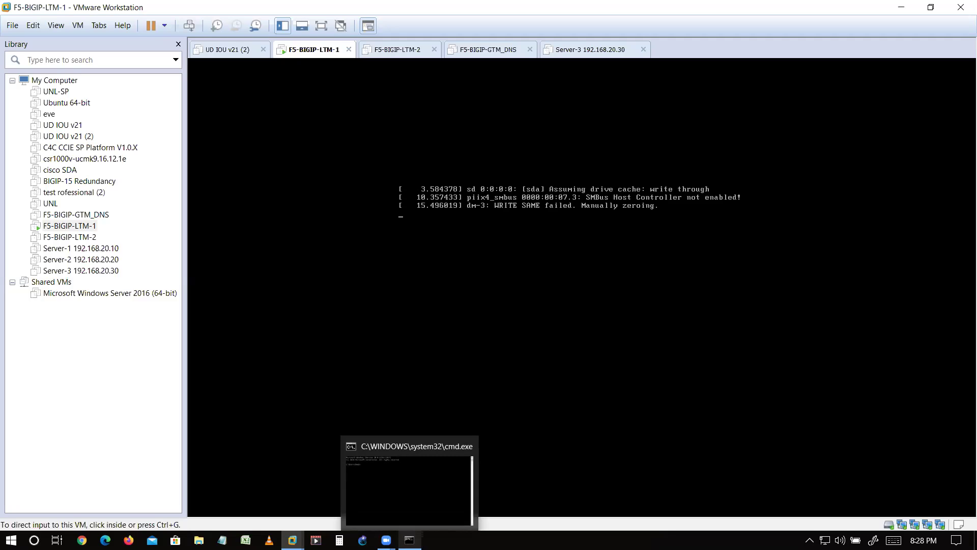
pyautogui.click(129, 540)
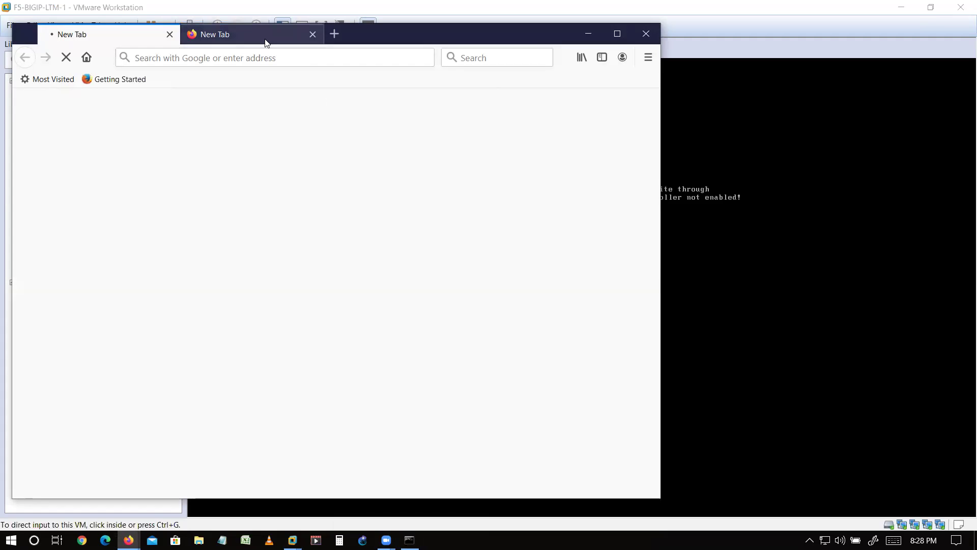
pyautogui.click(339, 56)
pyautogui.hotkey('alt', 'Tab')
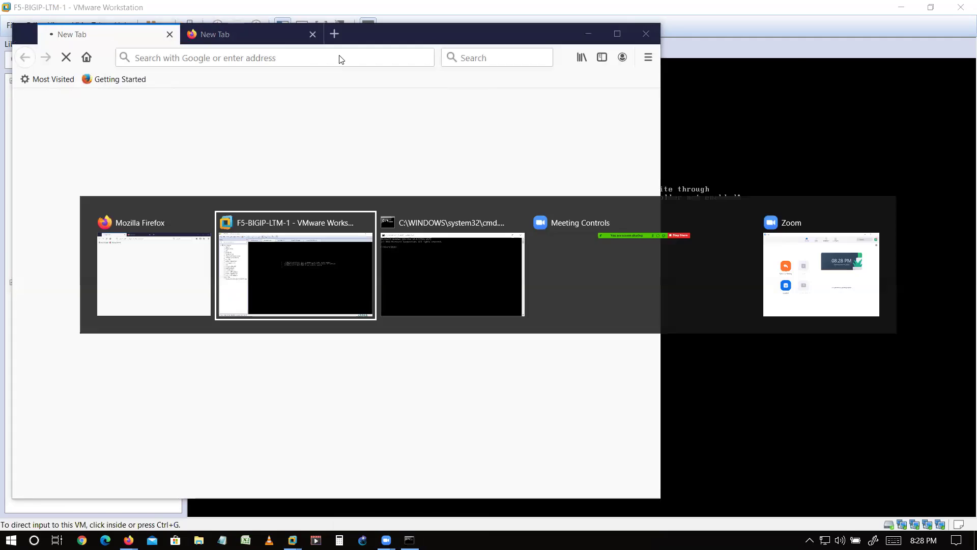
pyautogui.hotkey('ctrl', 'g')
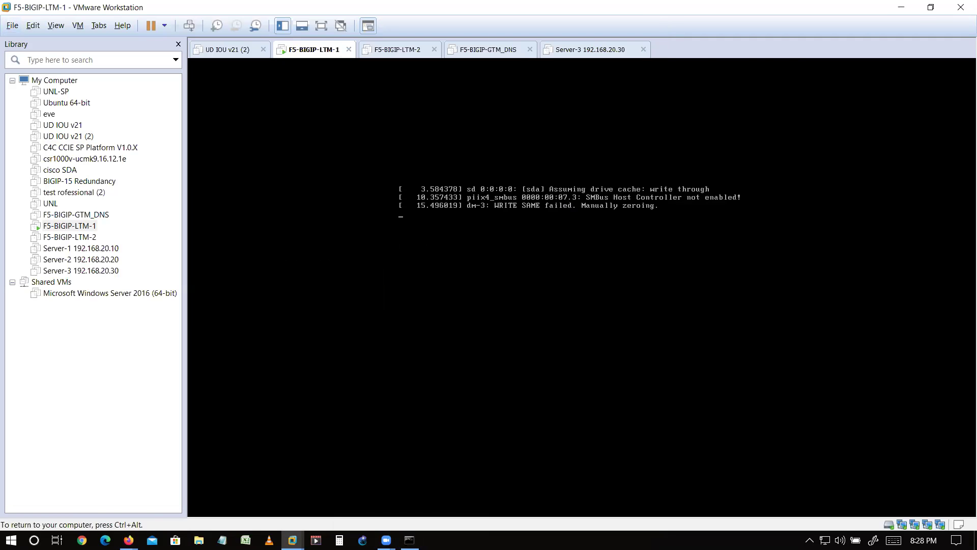
pyautogui.hotkey('ctrl', 'alt')
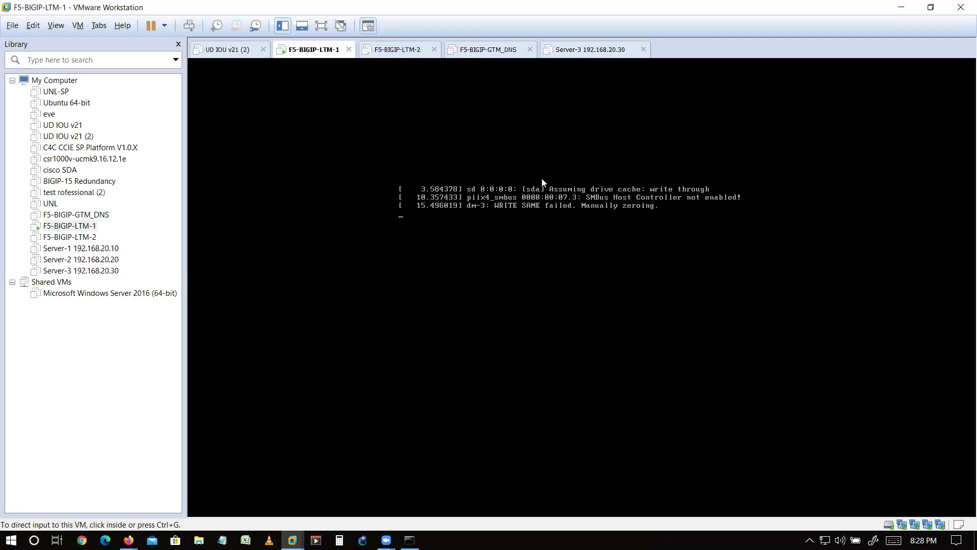
pyautogui.click(760, 170)
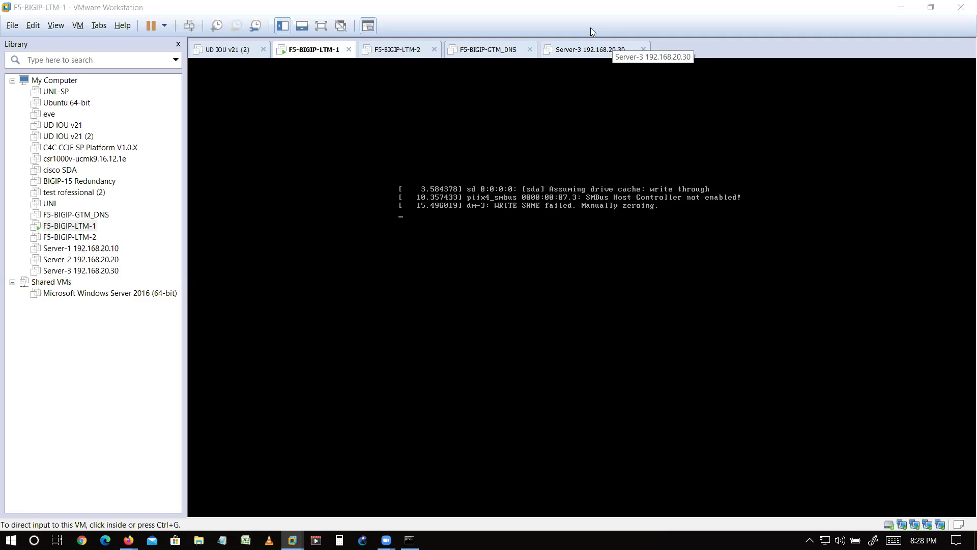
# - Log in to F5-BIGIP-LTM-1 as root and start typing a tmsh list /sys command
pyautogui.click(542, 308)
pyautogui.write('root')
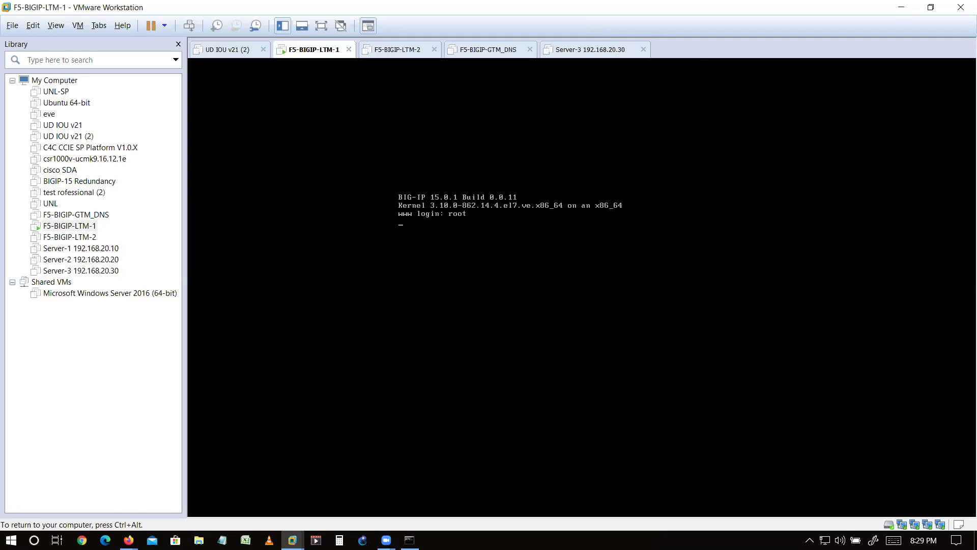
pyautogui.press('Return')
pyautogui.write('root')
pyautogui.press('Return')
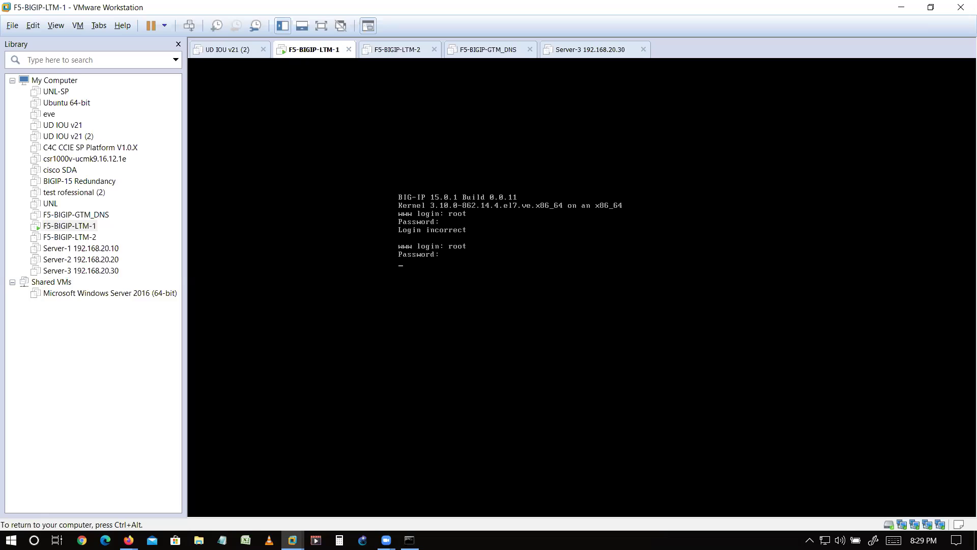
pyautogui.press('Return')
pyautogui.press('Return')
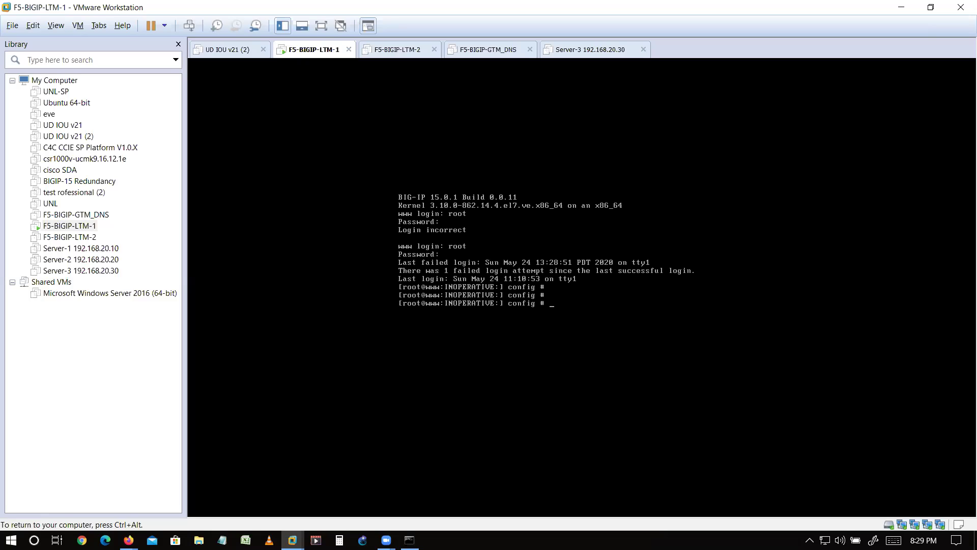
pyautogui.write('tmsh')
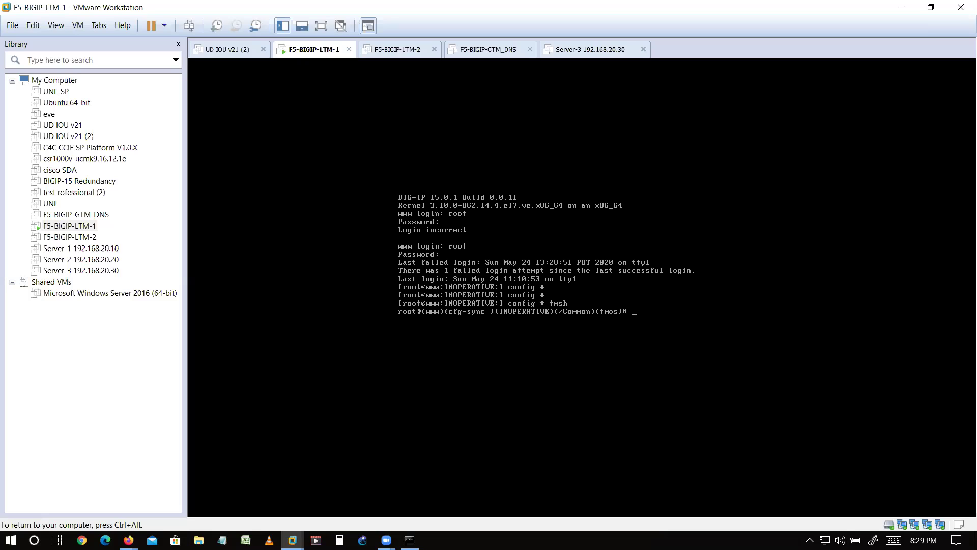
pyautogui.write('list /sys ma')
# - Run tmsh list /sys management-ip, which shows 192.168.11.130/24
pyautogui.press('Tab')
pyautogui.write('ip')
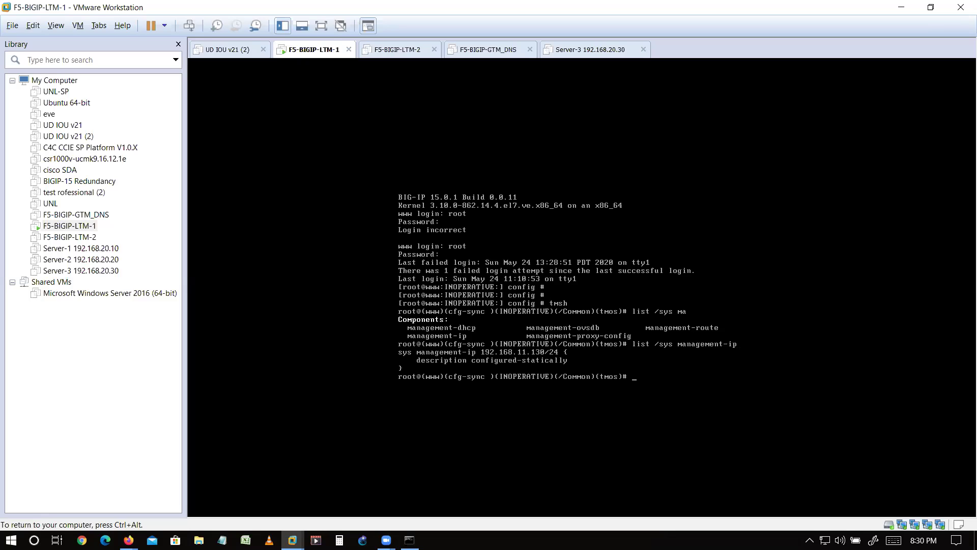
pyautogui.hotkey('ctrl', 'alt')
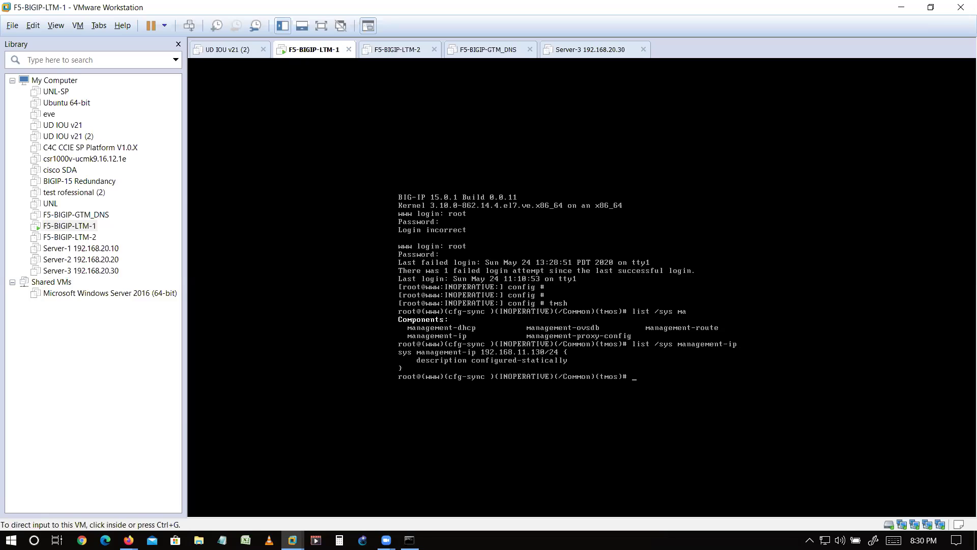
# - Open a Windows Command Prompt and type a ping to 192.168.10.130
pyautogui.click(409, 539)
pyautogui.click(384, 296)
pyautogui.write('ping 192.168.10.130')
# - Run the ping to 192.168.10.130 and stop it when it gets no replies
pyautogui.press('Return')
pyautogui.hotkey('alt', 'Tab')
pyautogui.hotkey('alt', 'Tab')
pyautogui.hotkey('ctrl', 'c')
# - Correct the ping to 192.168.11.130, which now replies with TTL=64
pyautogui.press('Up')
pyautogui.press('Left')
pyautogui.press('Left')
pyautogui.press('Left')
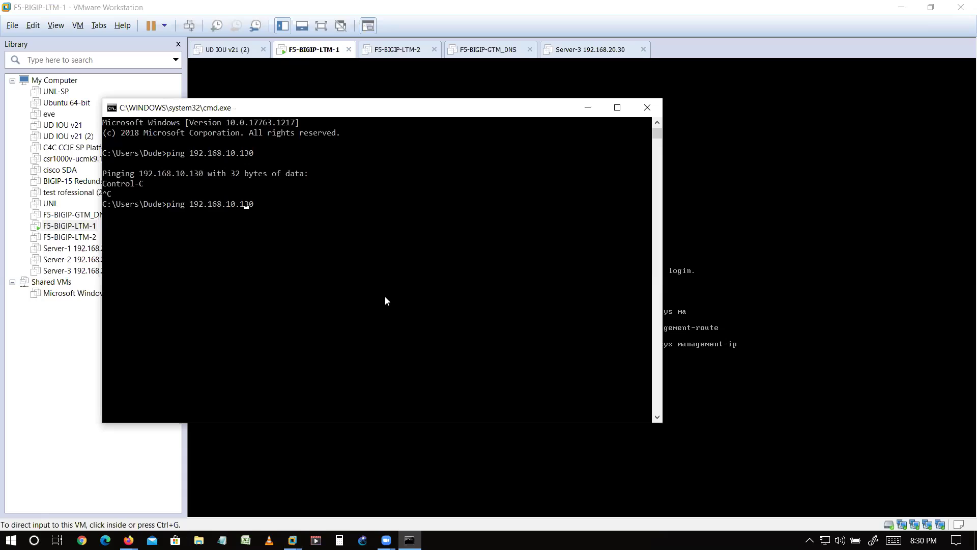
pyautogui.press('BackSpace')
pyautogui.press('BackSpace')
pyautogui.write('1.')
pyautogui.press('Return')
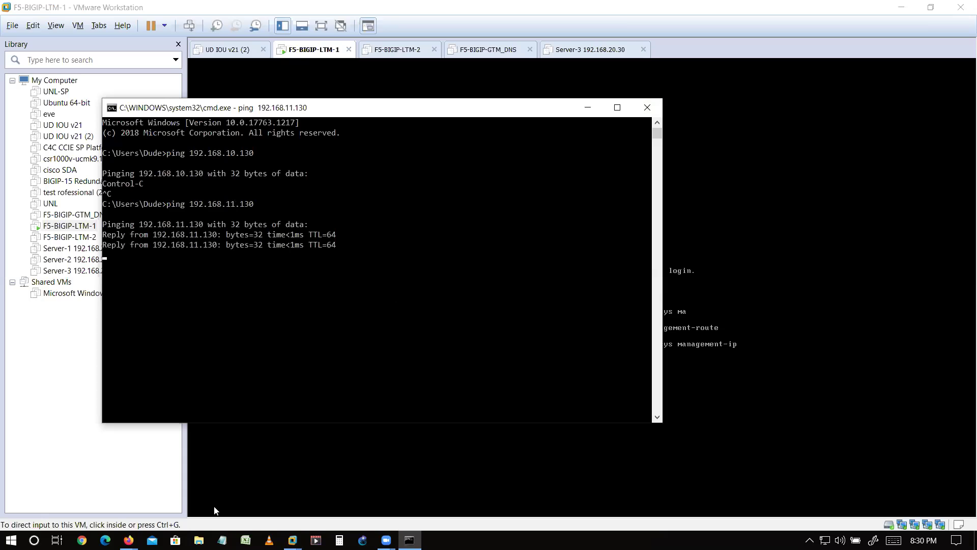
pyautogui.moveTo(128, 540)
pyautogui.click(108, 495)
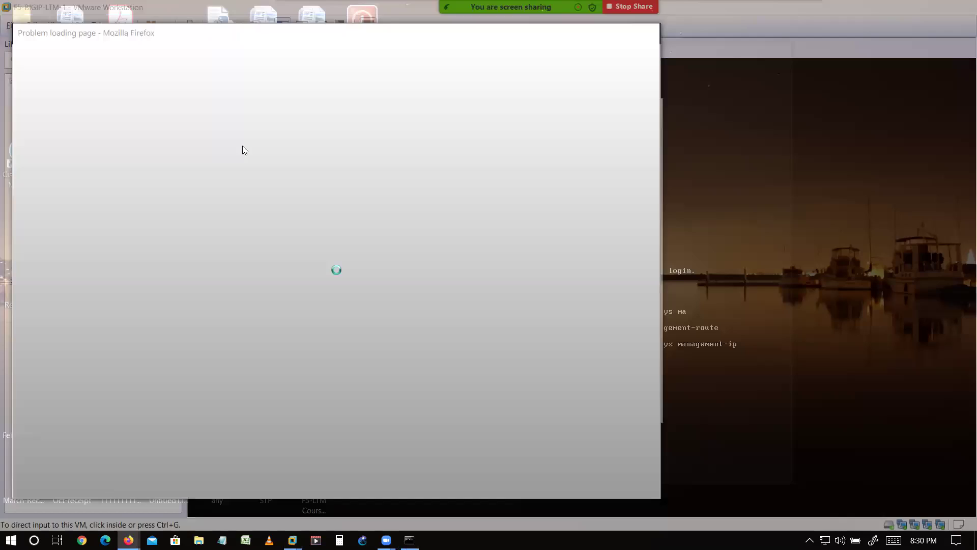
pyautogui.press('Return')
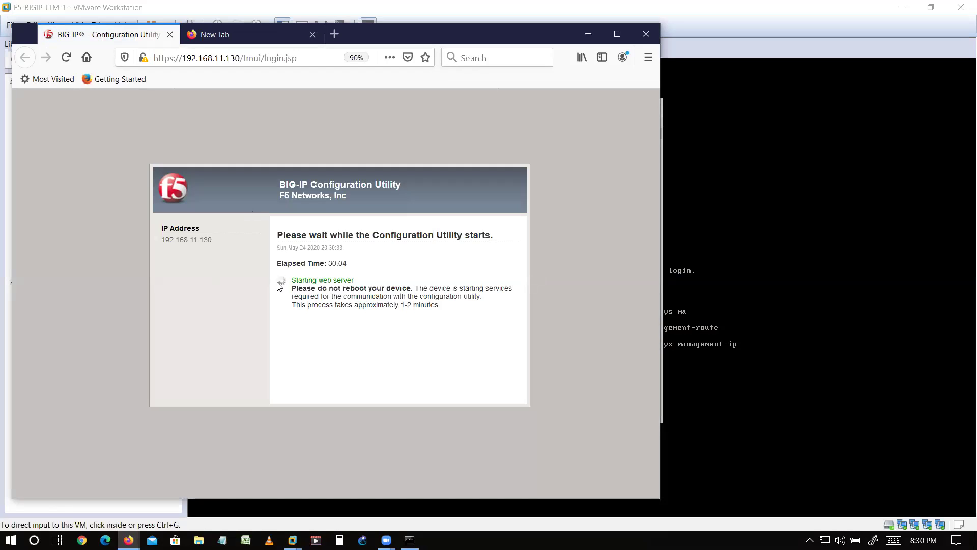
pyautogui.click(617, 31)
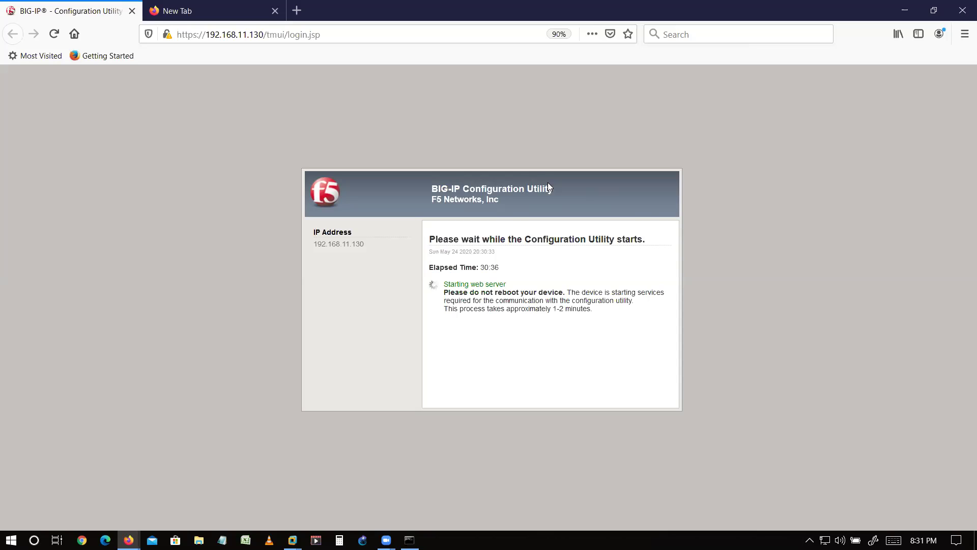
# - Refresh the LTM-1 tmsh prompt with Enter until it reports Standalone
pyautogui.hotkey('alt', 'Tab')
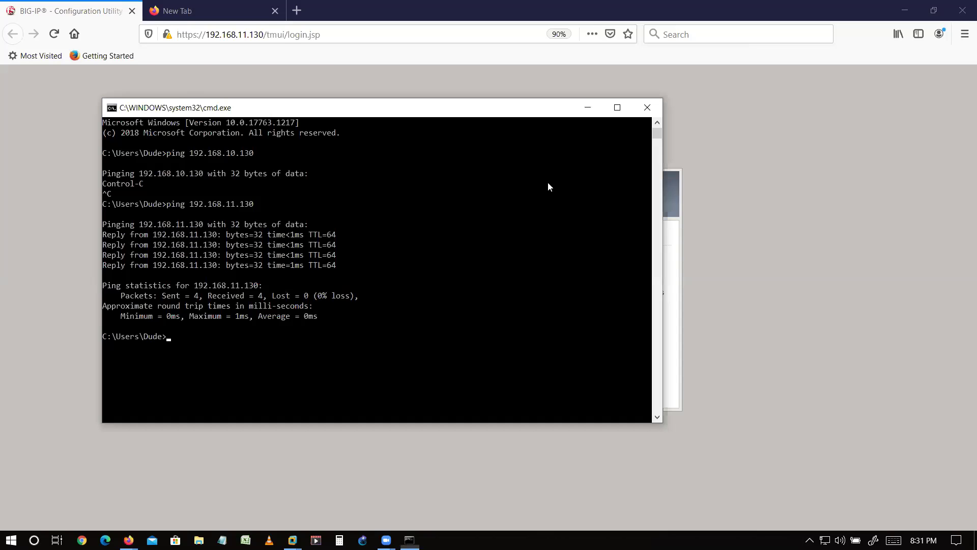
pyautogui.hotkey('alt', 'Tab')
pyautogui.hotkey('ctrl', 'g')
pyautogui.press('Return')
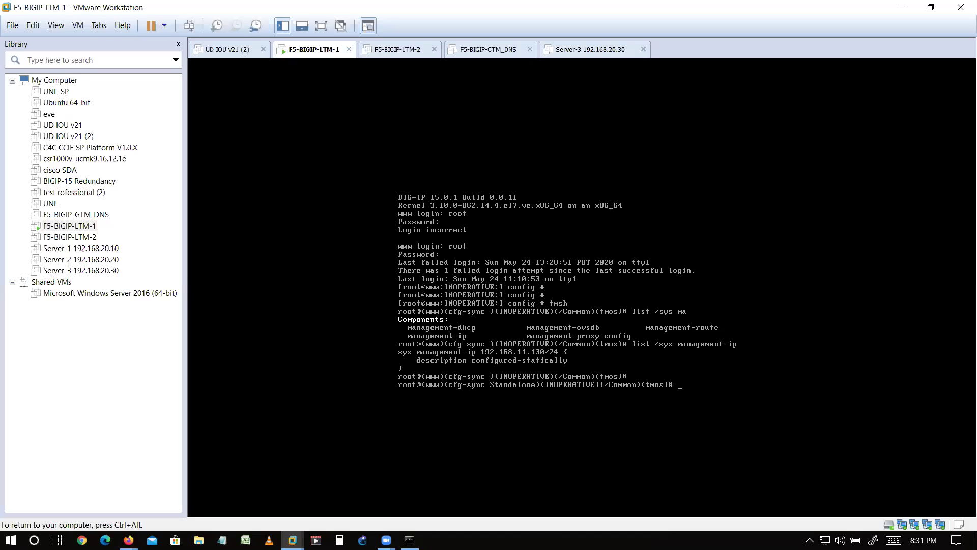
pyautogui.hotkey('ctrl', 'alt')
pyautogui.hotkey('ctrl', 'g')
pyautogui.press('Return')
pyautogui.hotkey('ctrl', 'alt')
pyautogui.hotkey('ctrl', 'g')
pyautogui.hotkey('ctrl', 'alt')
pyautogui.hotkey('ctrl', 'g')
pyautogui.press('Return')
pyautogui.press('Return')
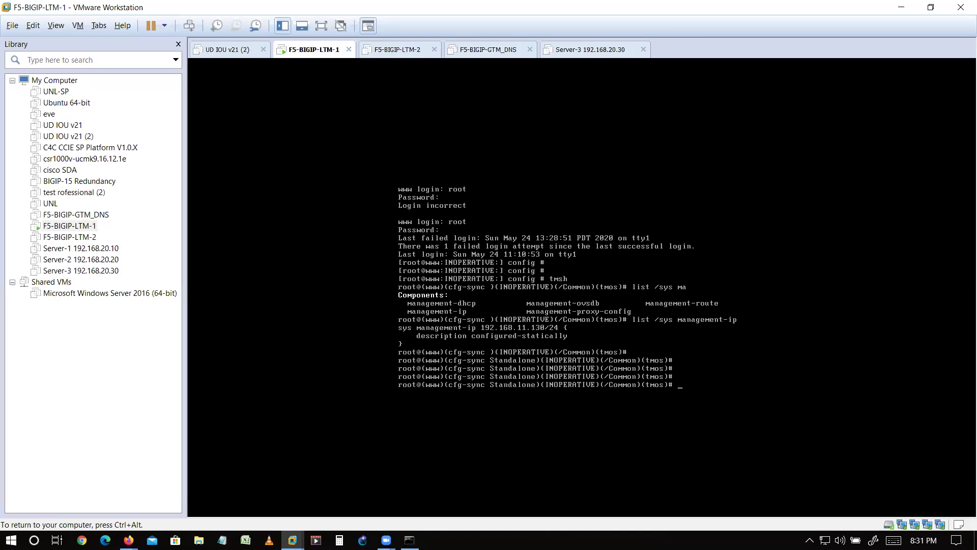
pyautogui.hotkey('ctrl', 'alt')
# - Highlight the Configuration Utility's web-server startup message and 1-2 minute estimate in Firefox
pyautogui.click(126, 535)
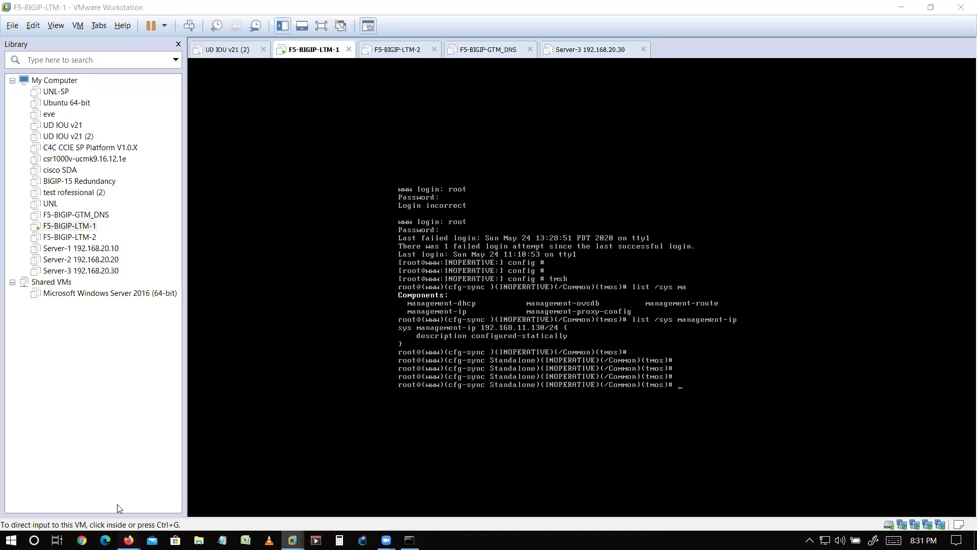
pyautogui.click(118, 505)
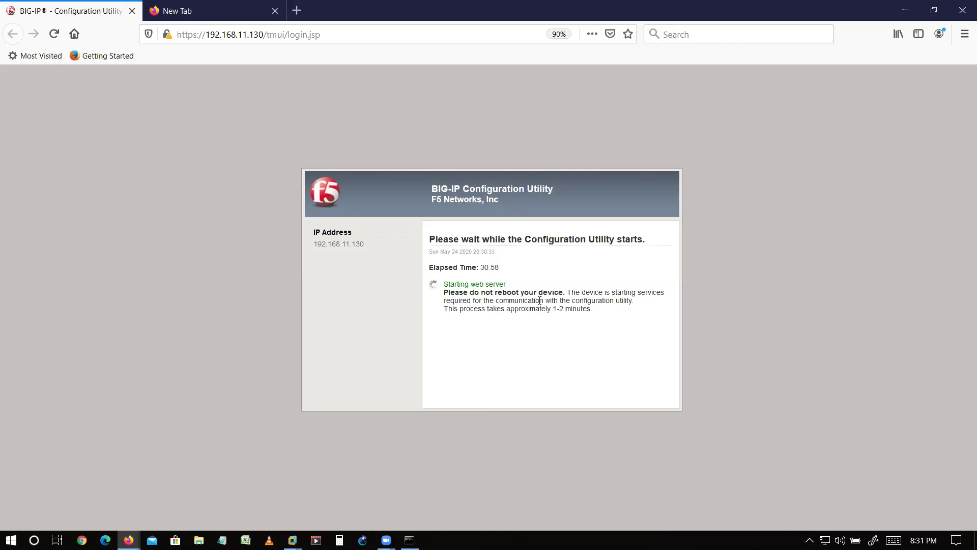
pyautogui.moveTo(445, 282); pyautogui.dragTo(575, 307)
pyautogui.click(578, 308)
pyautogui.doubleClick(588, 308)
# - Add more blank prompt lines in the LTM-1 console while checking the Firefox startup page
pyautogui.hotkey('alt', 'Tab')
pyautogui.press('Return')
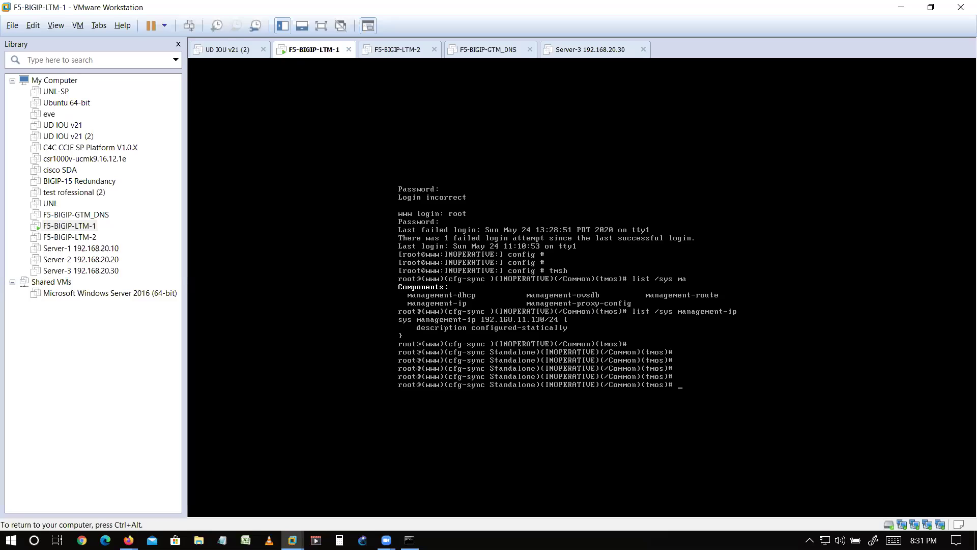
pyautogui.press('Return')
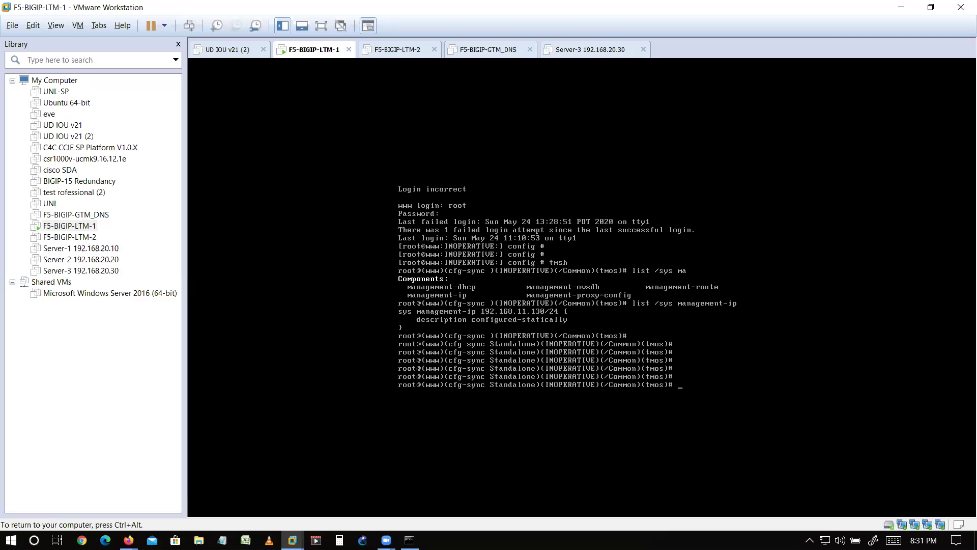
pyautogui.press('Return')
pyautogui.press('Return')
pyautogui.press('Return')
pyautogui.press('Return')
pyautogui.press('Return')
pyautogui.press('Return')
pyautogui.hotkey('ctrl', 'alt')
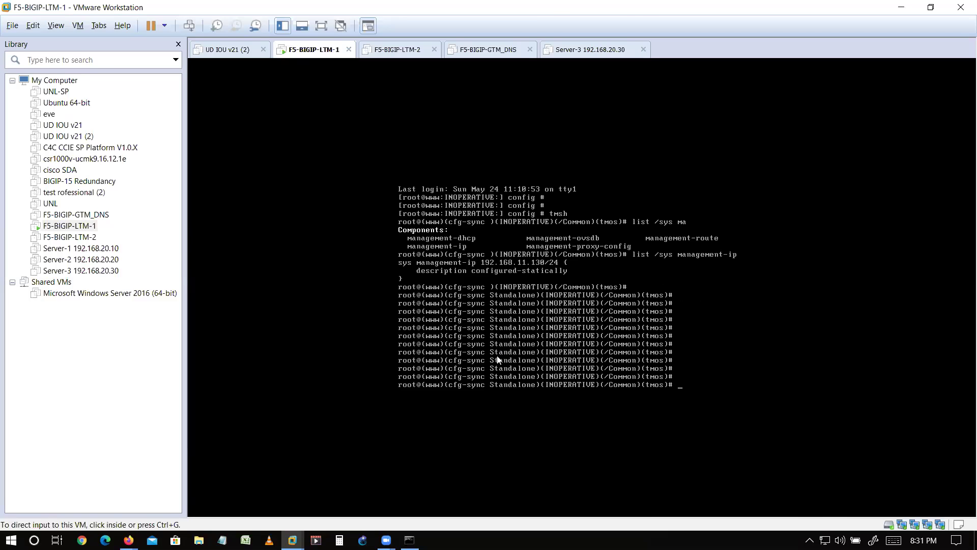
pyautogui.hotkey('alt', 'Tab')
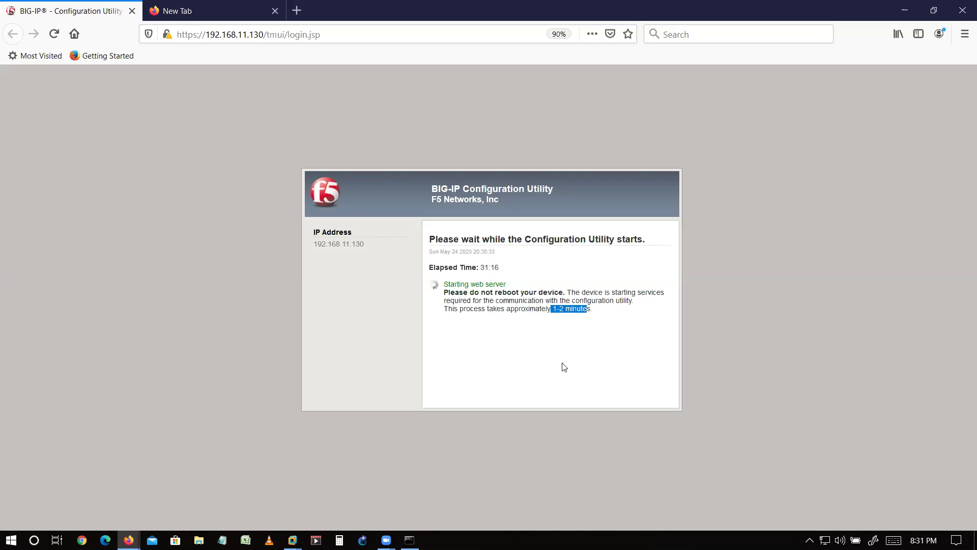
pyautogui.hotkey('alt', 'Tab')
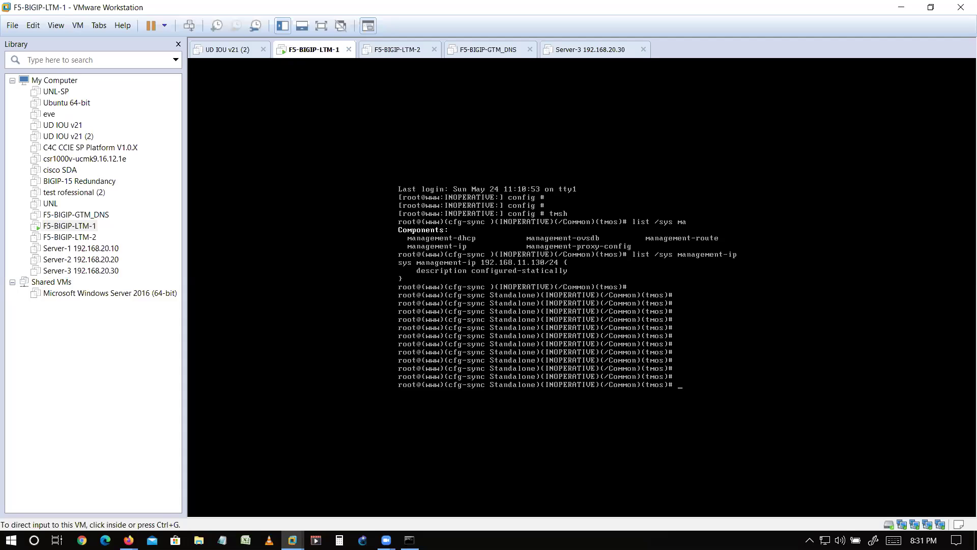
# - Recall the previous management-ip command and edit it into list /sys management-route
pyautogui.hotkey('ctrl', 'g')
pyautogui.press('Up')
pyautogui.press('BackSpace')
pyautogui.press('BackSpace')
# - List /sys management-route in tmsh, showing the default route via 192.168.11.2
pyautogui.write('route')
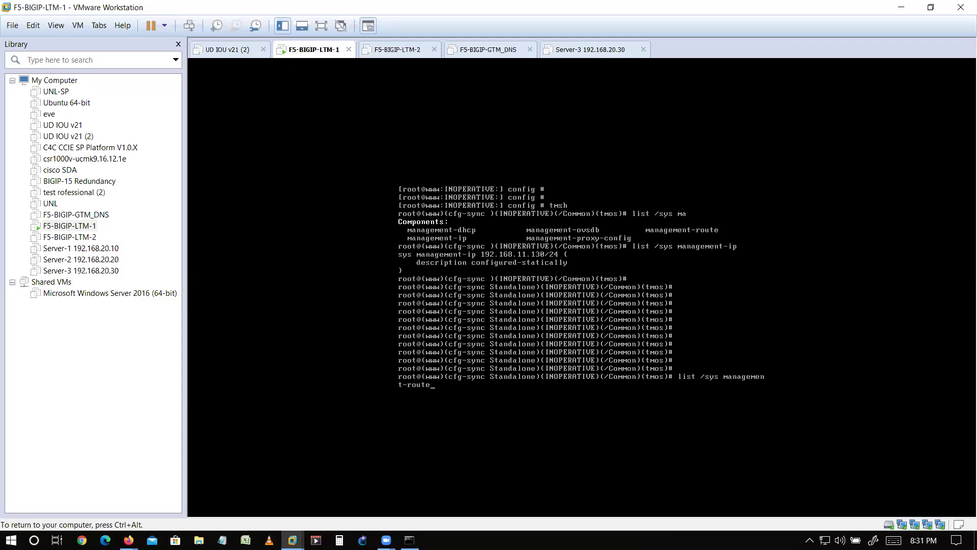
pyautogui.press('Return')
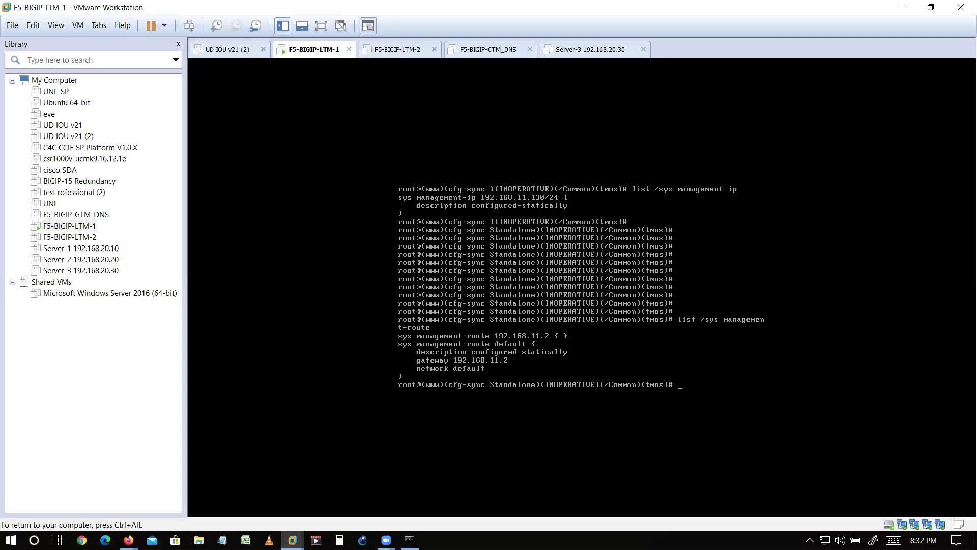
pyautogui.hotkey('ctrl', 'alt')
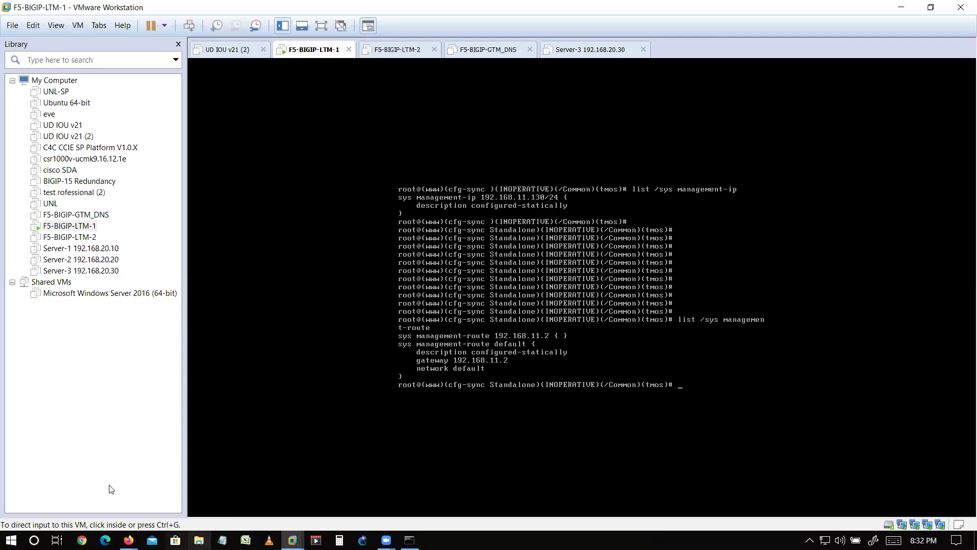
# - Reload the Configuration Utility page in Firefox while checking back on the LTM-1 console
pyautogui.moveTo(129, 539)
pyautogui.click(167, 452)
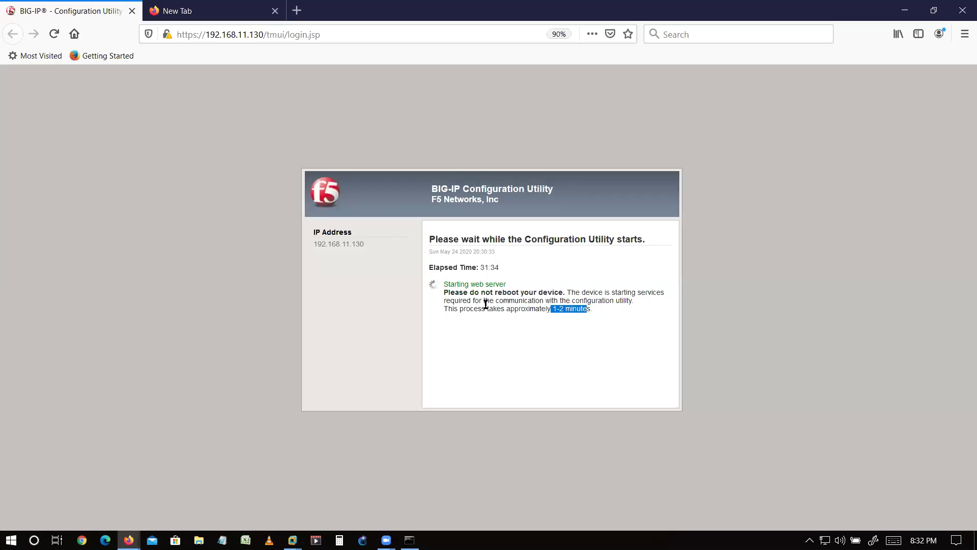
pyautogui.click(486, 304)
pyautogui.hotkey('alt', 'Tab')
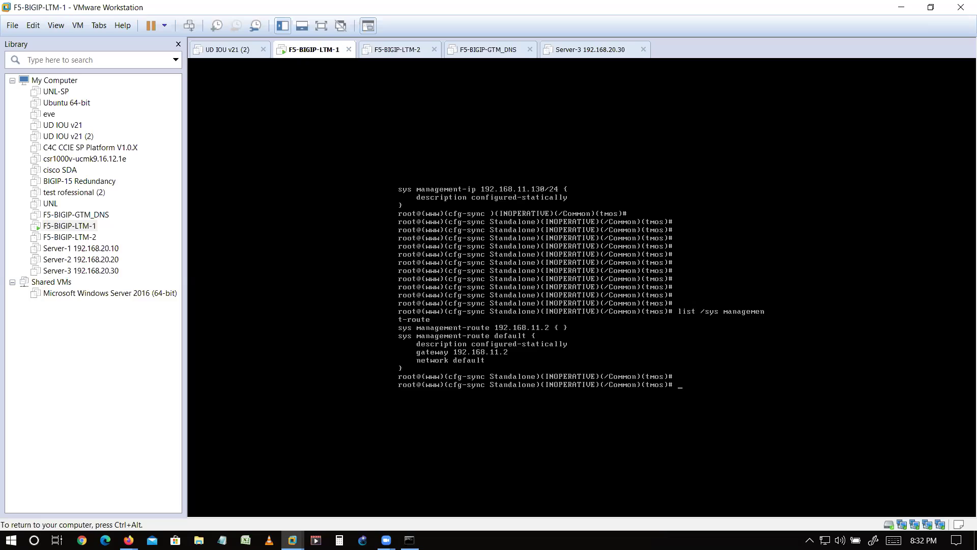
pyautogui.press('Return')
pyautogui.press('Return')
pyautogui.press('Return')
pyautogui.press('Return')
pyautogui.press('Return')
pyautogui.press('Return')
pyautogui.press('Return')
pyautogui.press('Return')
pyautogui.press('Return')
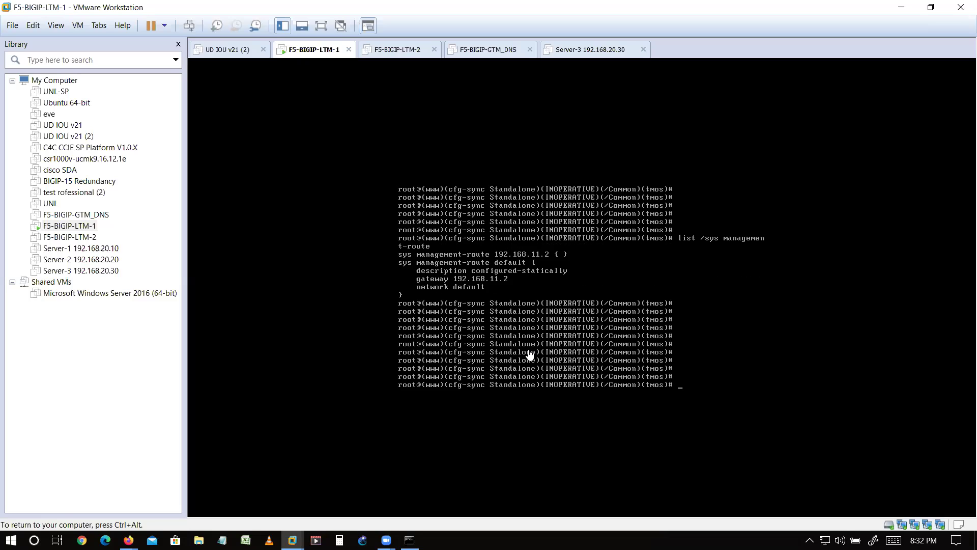
pyautogui.hotkey('alt', 'Tab')
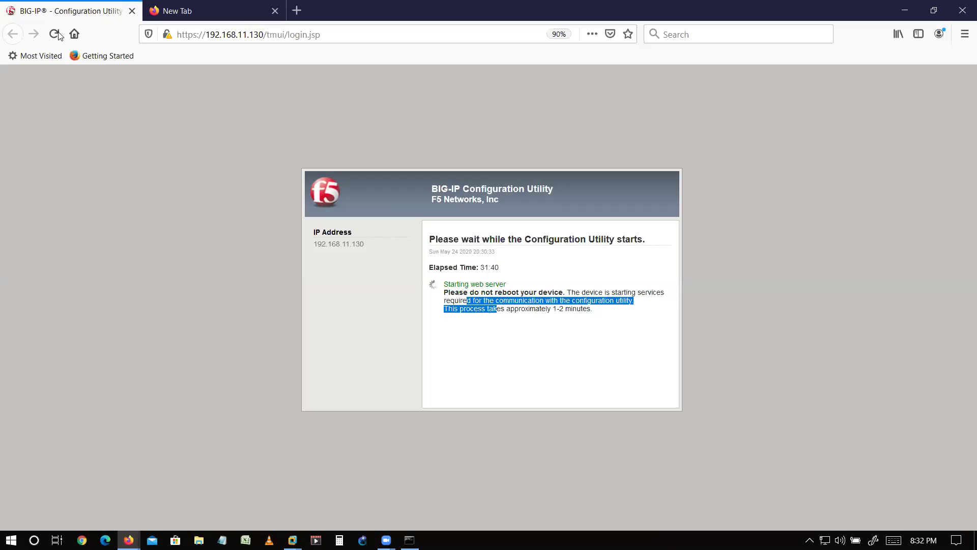
pyautogui.click(55, 34)
pyautogui.hotkey('alt', 'Tab')
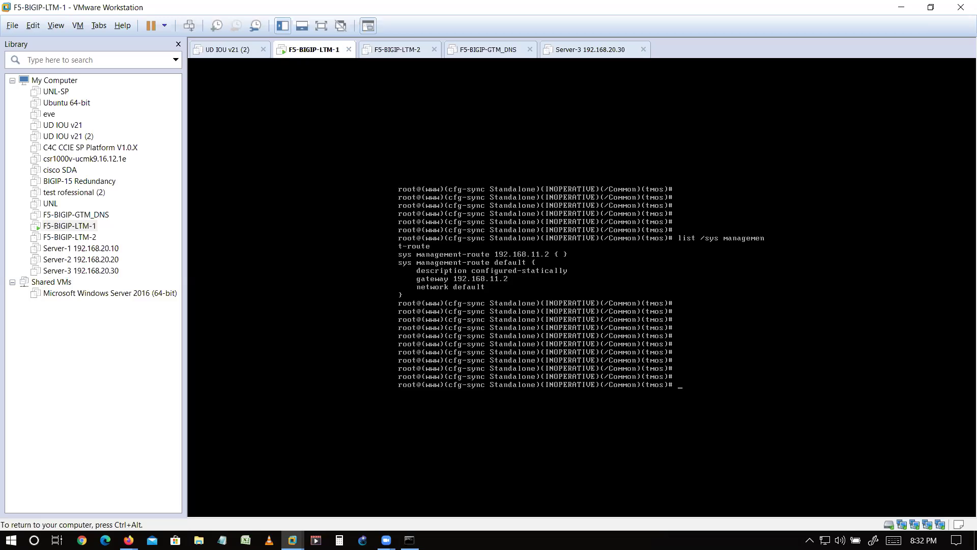
pyautogui.press('Return')
pyautogui.press('Return')
pyautogui.press('Return')
pyautogui.press('Return')
pyautogui.press('Return')
pyautogui.press('Return')
pyautogui.press('Return')
pyautogui.press('Return')
pyautogui.press('Return')
pyautogui.press('Return')
pyautogui.press('Return')
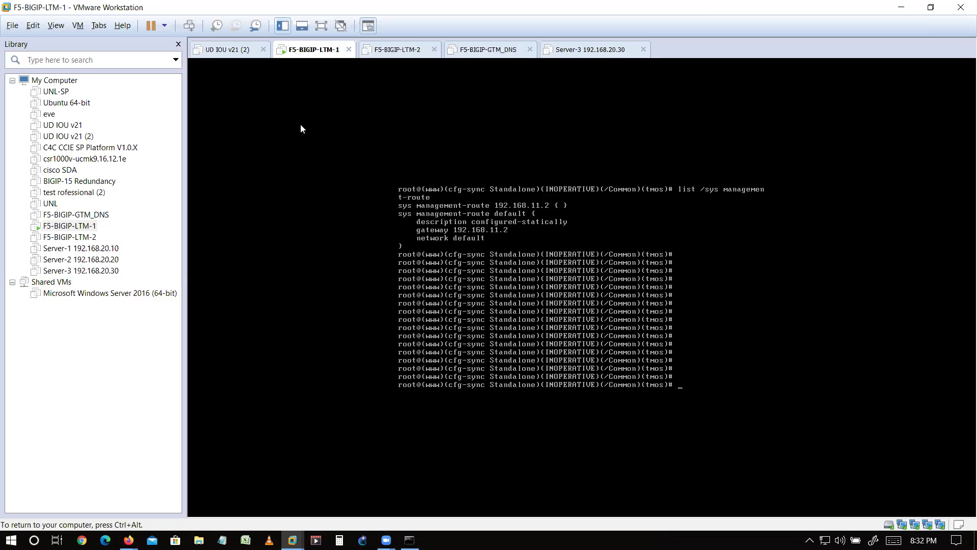
pyautogui.hotkey('alt', 'Tab')
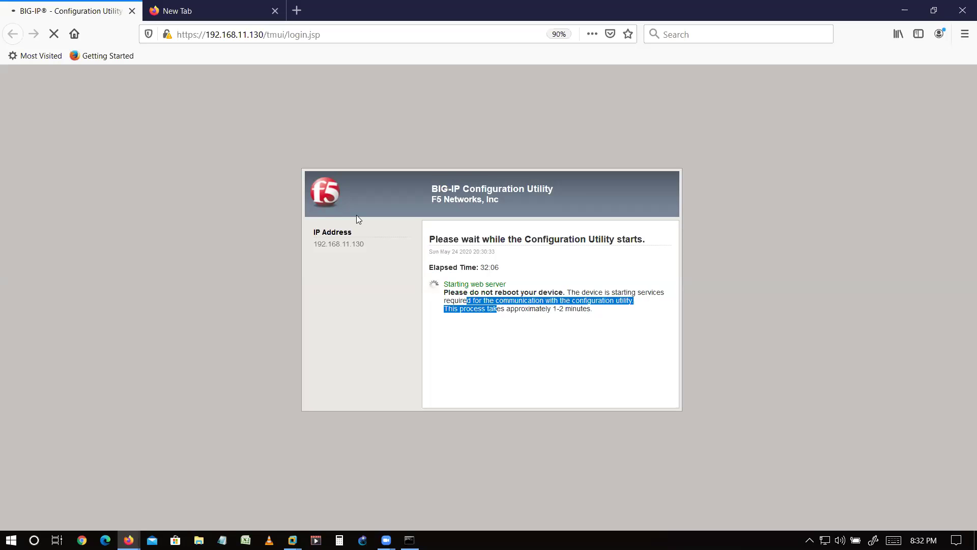
# - Reload the BIG-IP login page at 192.168.11.130 after nudging the LTM-1 console
pyautogui.hotkey('alt', 'Tab')
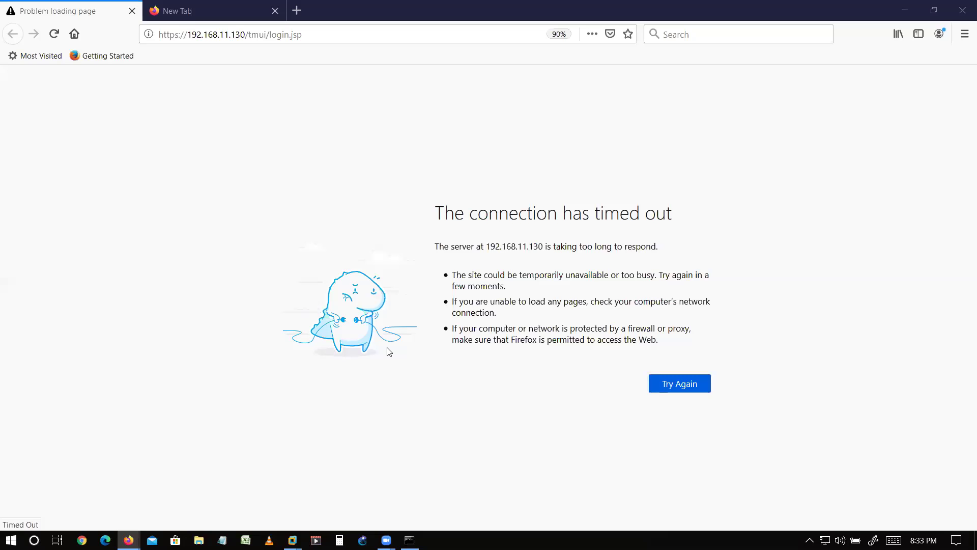
pyautogui.hotkey('alt', 'Tab')
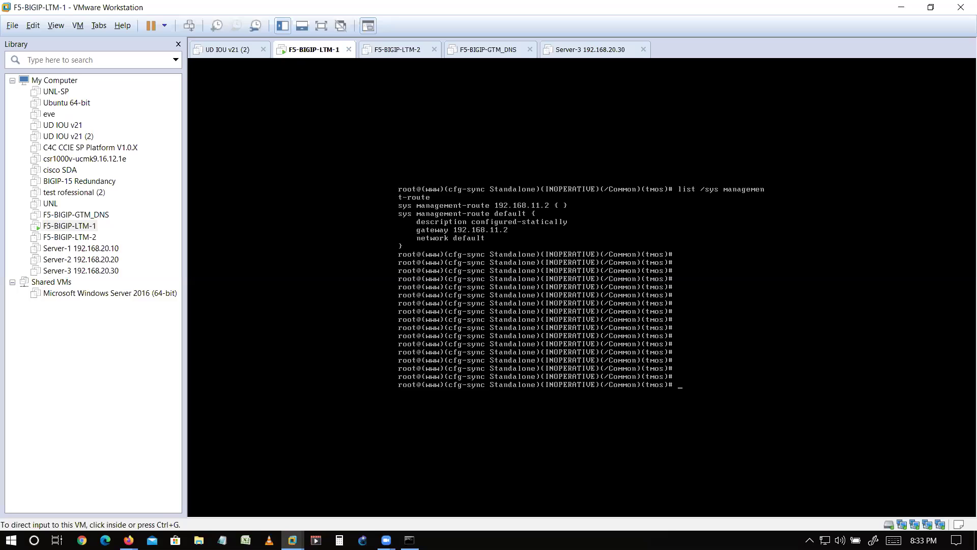
pyautogui.click(589, 360)
pyautogui.press('Return')
pyautogui.press('Return')
pyautogui.press('Return')
pyautogui.press('Return')
pyautogui.press('Return')
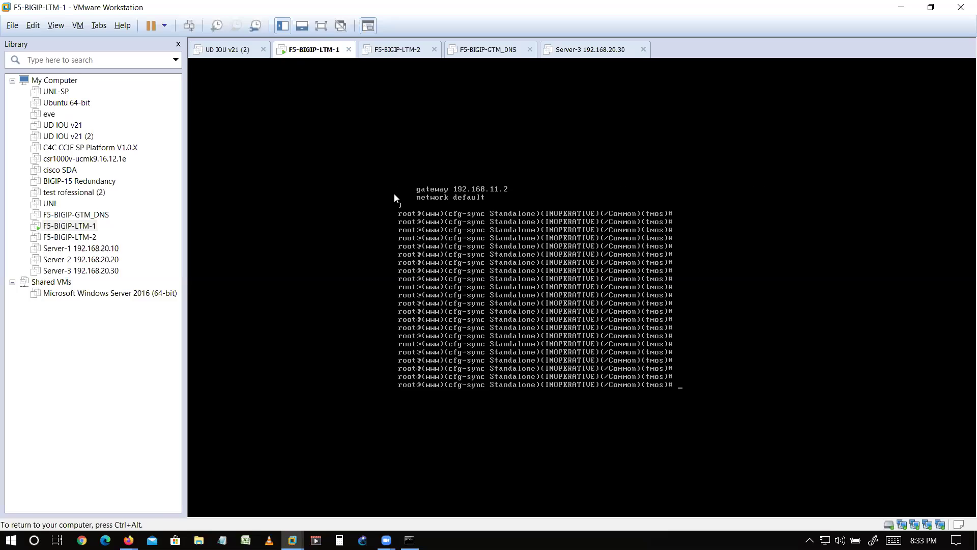
pyautogui.hotkey('alt', 'Tab')
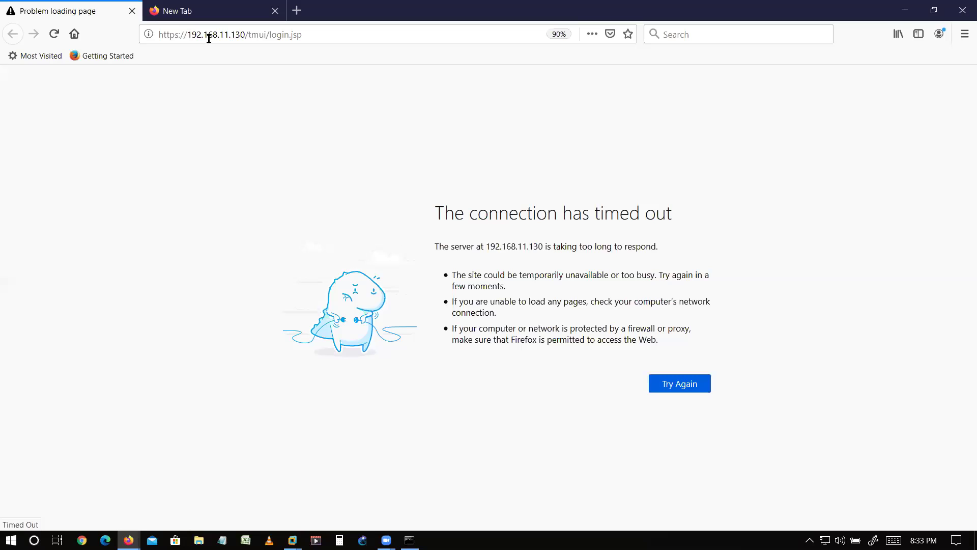
pyautogui.press('F5')
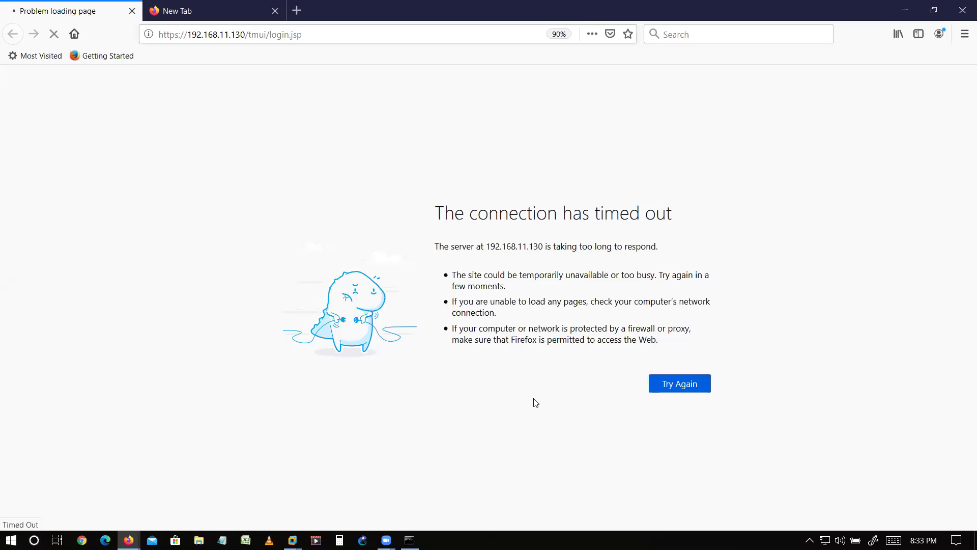
# - Confirm the BIG-IP console still responds, then release input and return to the login page
pyautogui.hotkey('alt', 'Tab')
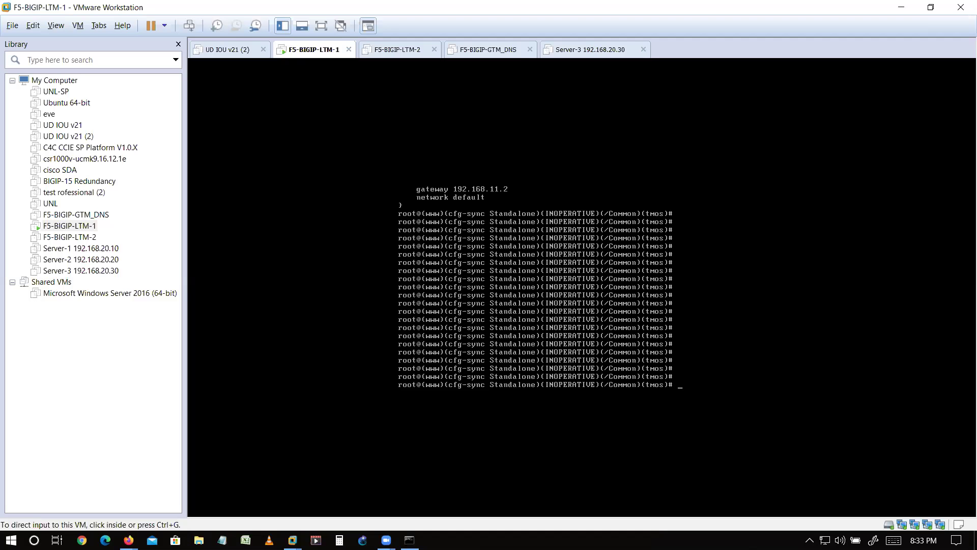
pyautogui.hotkey('ctrl', 'g')
pyautogui.press('Return')
pyautogui.press('Return')
pyautogui.press('Return')
pyautogui.hotkey('ctrl', 'alt')
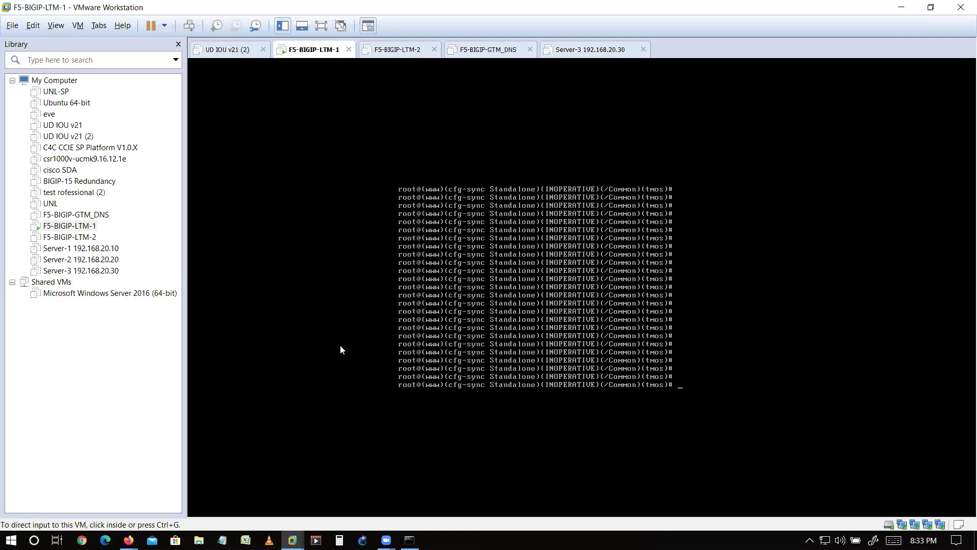
pyautogui.hotkey('alt', 'Tab')
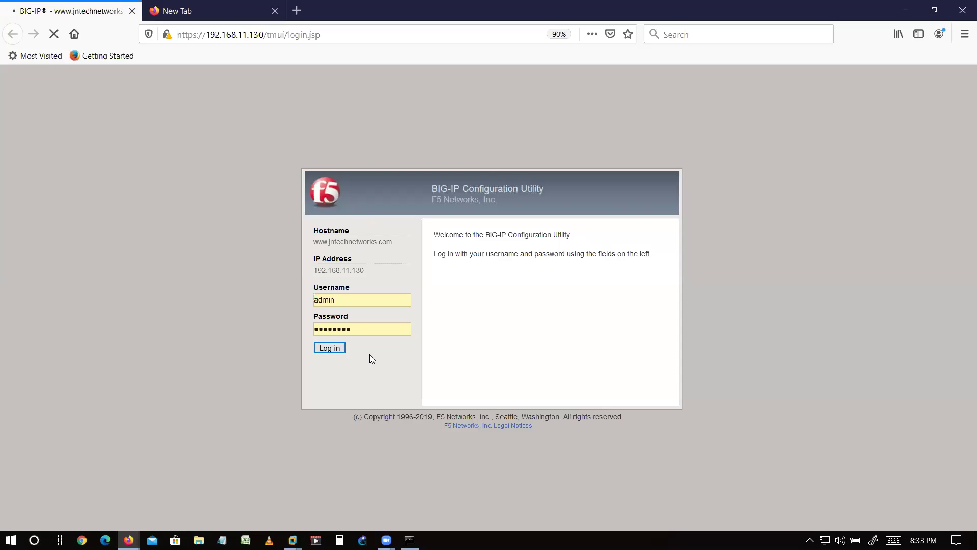
# - Submit the filled-in administrator credentials on the BIG-IP login page
pyautogui.press('Return')
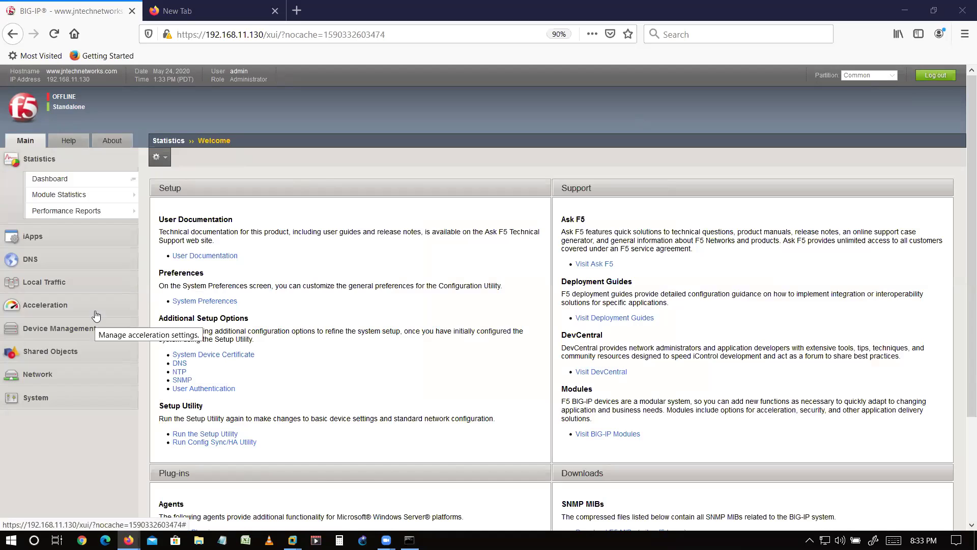
# - Open System > License and scroll to the Active Modules list and Re-activate button
pyautogui.click(51, 400)
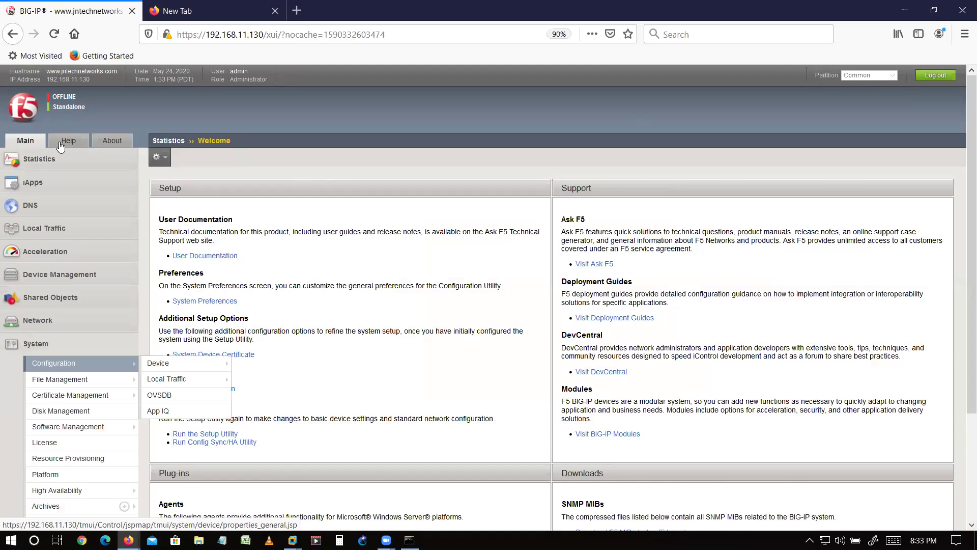
pyautogui.scroll(-1, 56, 151)
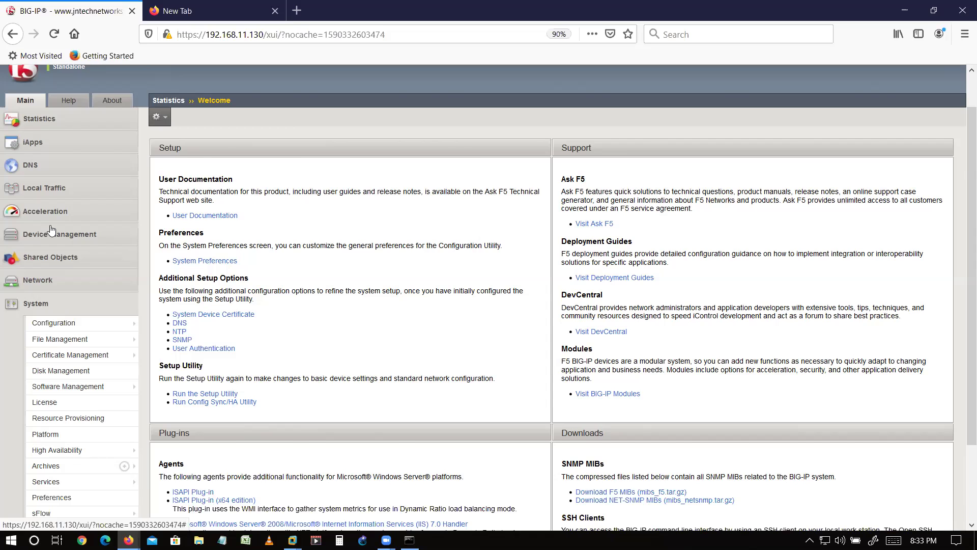
pyautogui.scroll(-2, 54, 305)
pyautogui.scroll(-1, 63, 325)
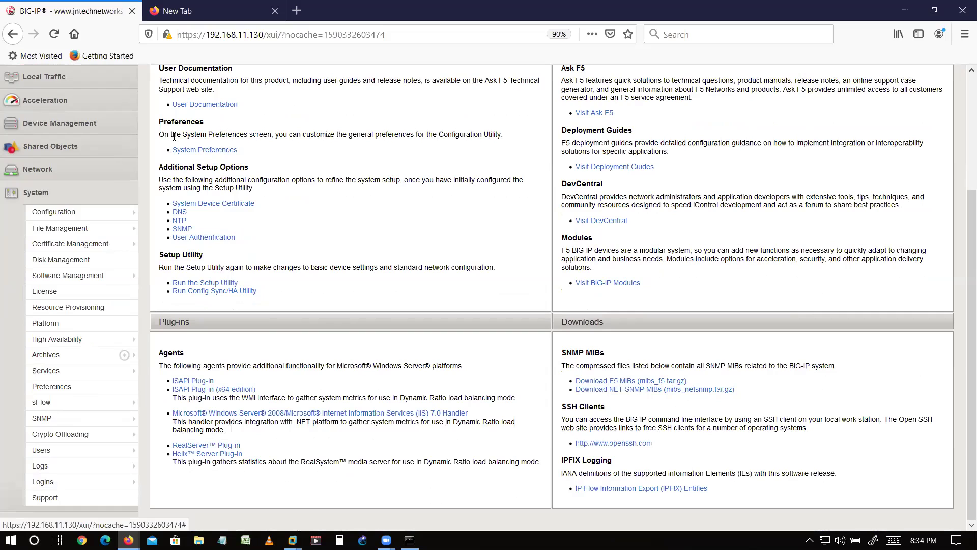
pyautogui.click(84, 298)
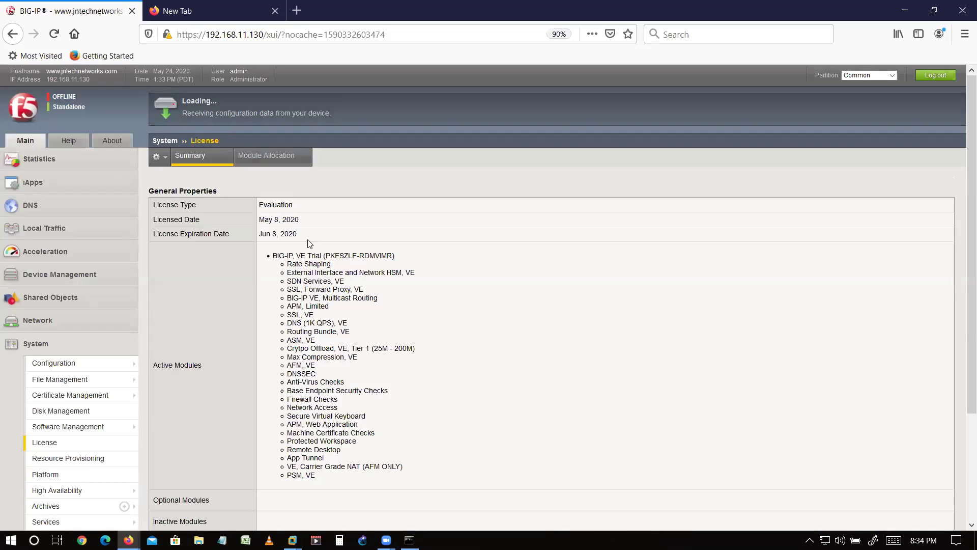
pyautogui.scroll(-2, 275, 387)
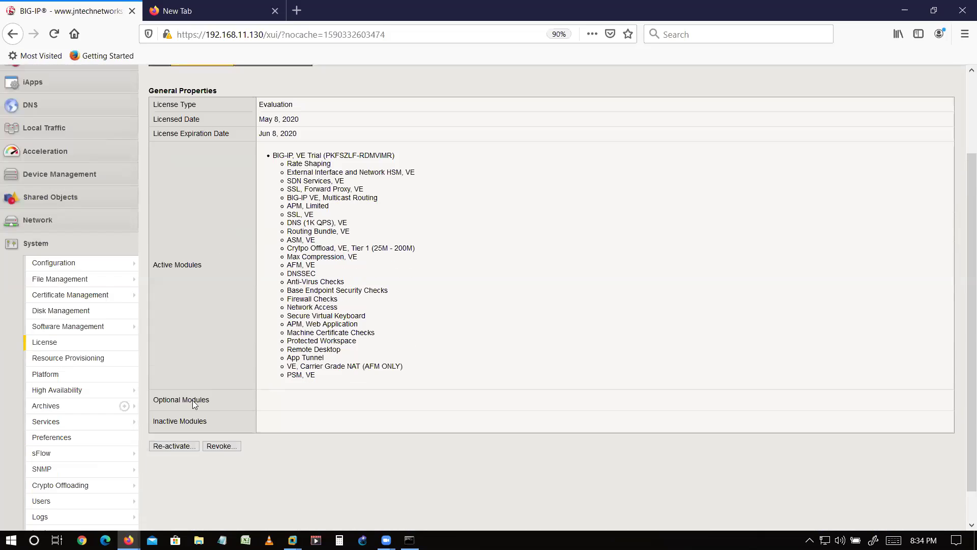
pyautogui.scroll(-1, 194, 406)
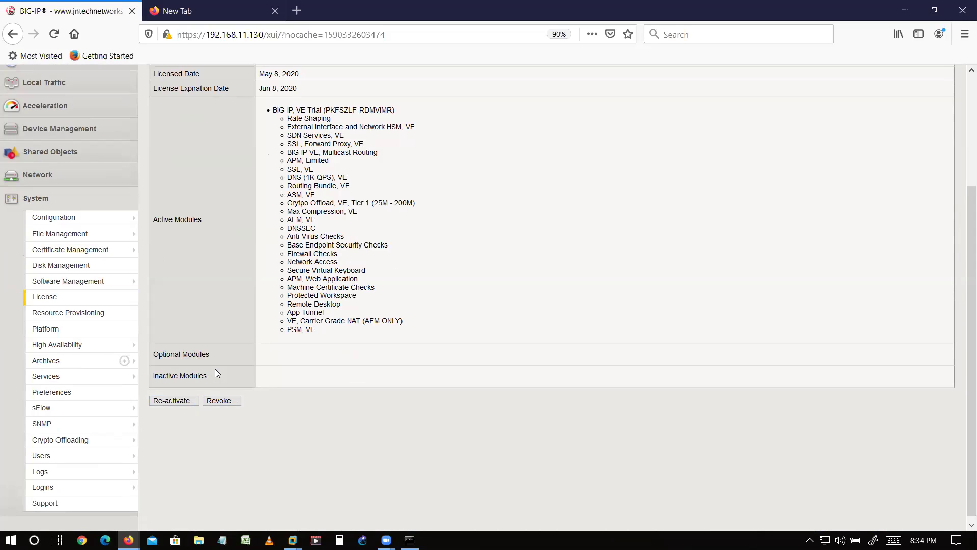
# - Start license re-activation using the Manual activation method
pyautogui.click(180, 402)
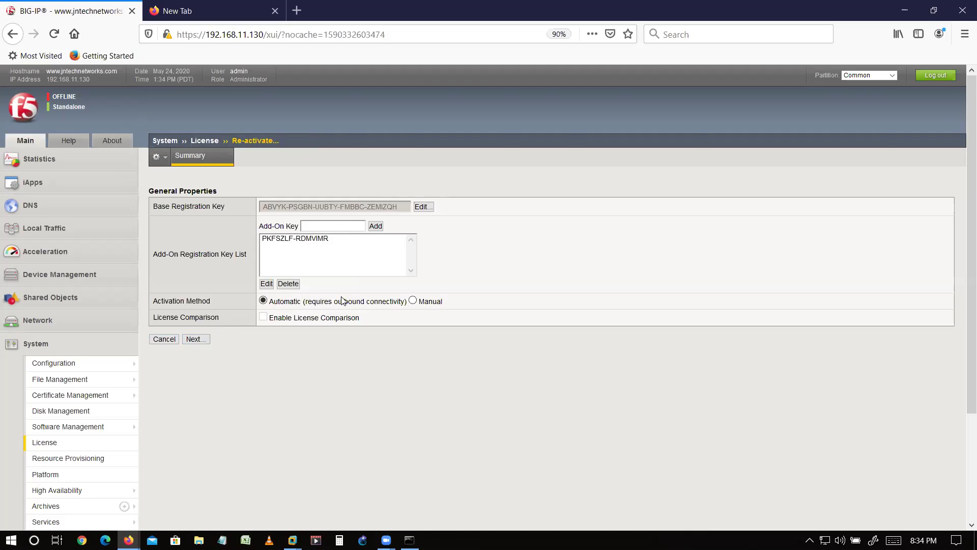
pyautogui.click(413, 300)
pyautogui.click(194, 339)
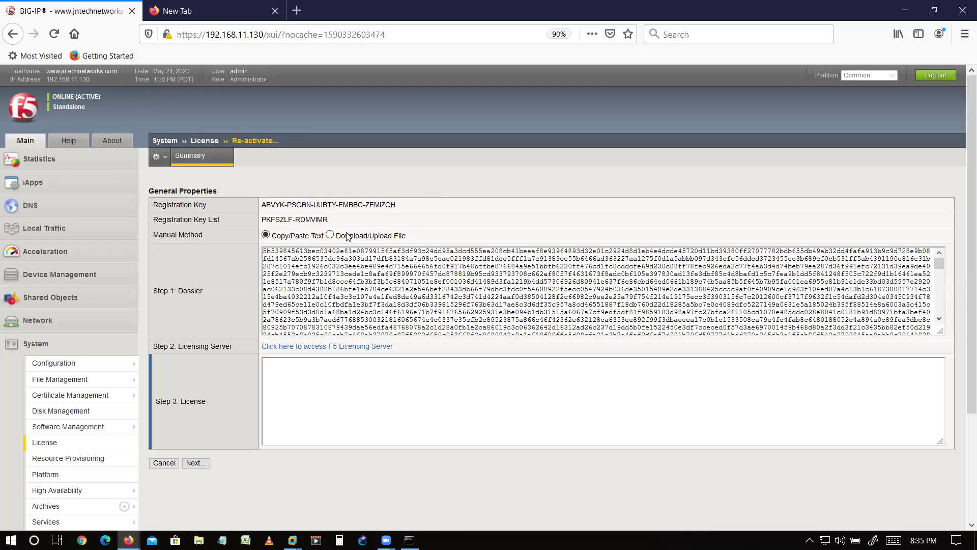
# - Switch the manual method to Download/Upload File and start downloading the dossier
pyautogui.moveTo(516, 333); pyautogui.dragTo(494, 318)
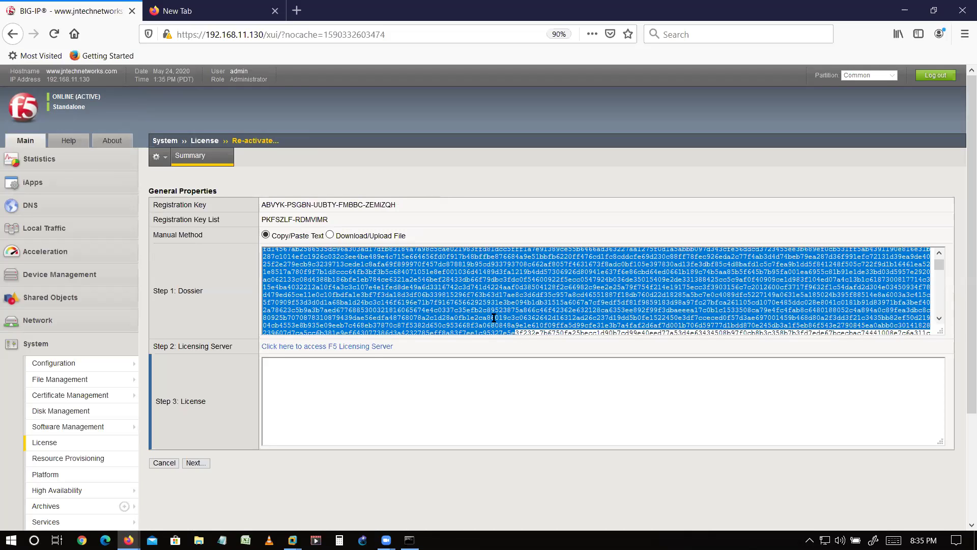
pyautogui.click(494, 317)
pyautogui.scroll(-2, 493, 317)
pyautogui.scroll(2, 382, 308)
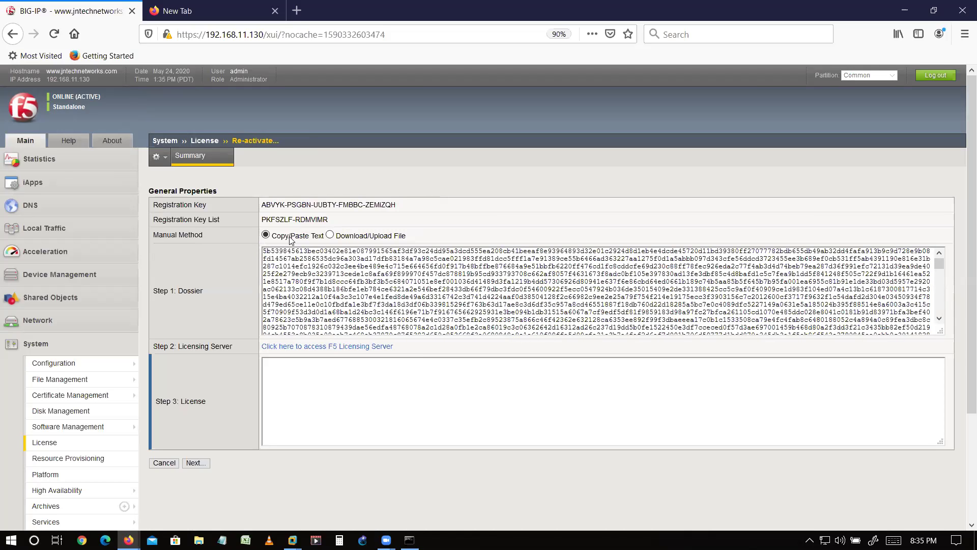
pyautogui.click(330, 235)
pyautogui.click(341, 251)
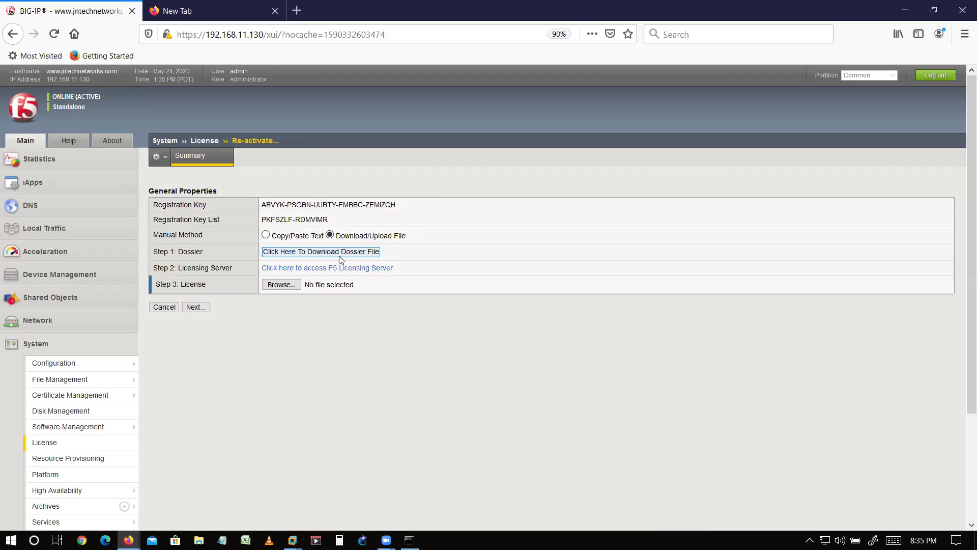
# - Save dossier.do to the computer through Firefox's download dialog
pyautogui.click(313, 253)
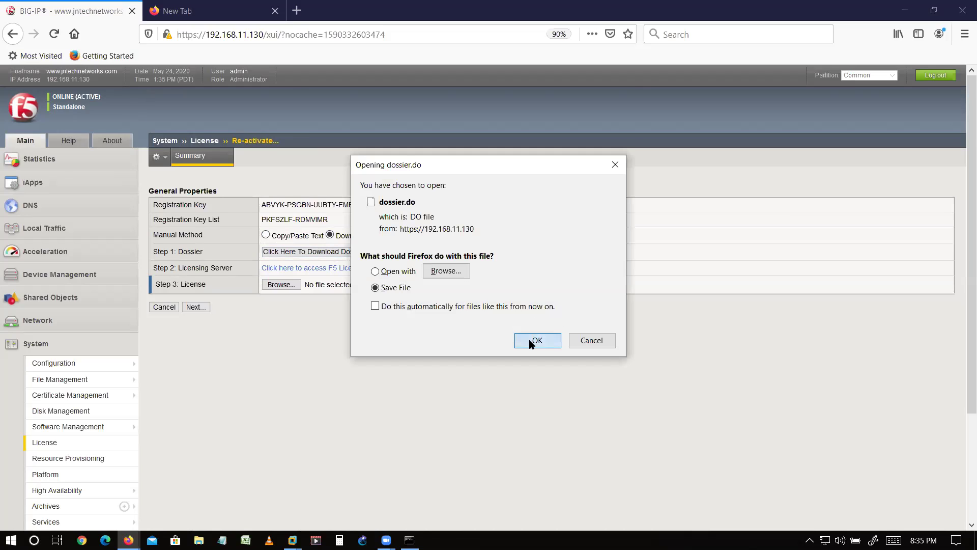
pyautogui.click(532, 341)
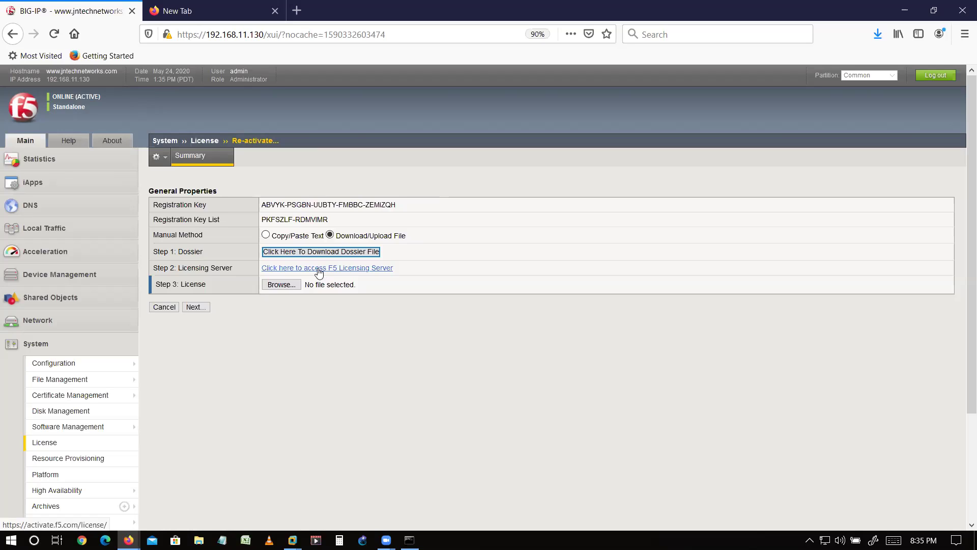
# - Open the F5 Licensing Server's Activate F5 Product page in a new tab
pyautogui.click(319, 268)
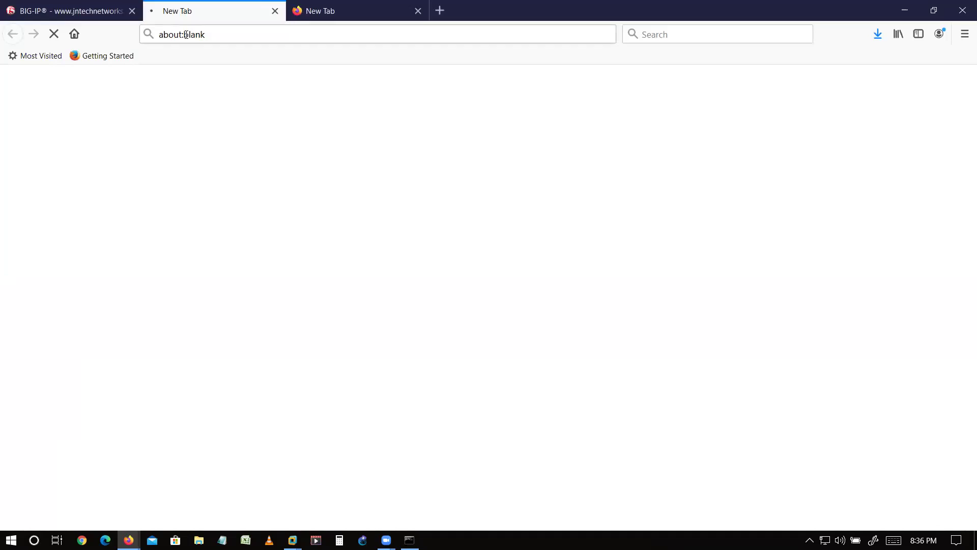
pyautogui.click(88, 12)
pyautogui.click(214, 11)
pyautogui.scroll(-3, 373, 358)
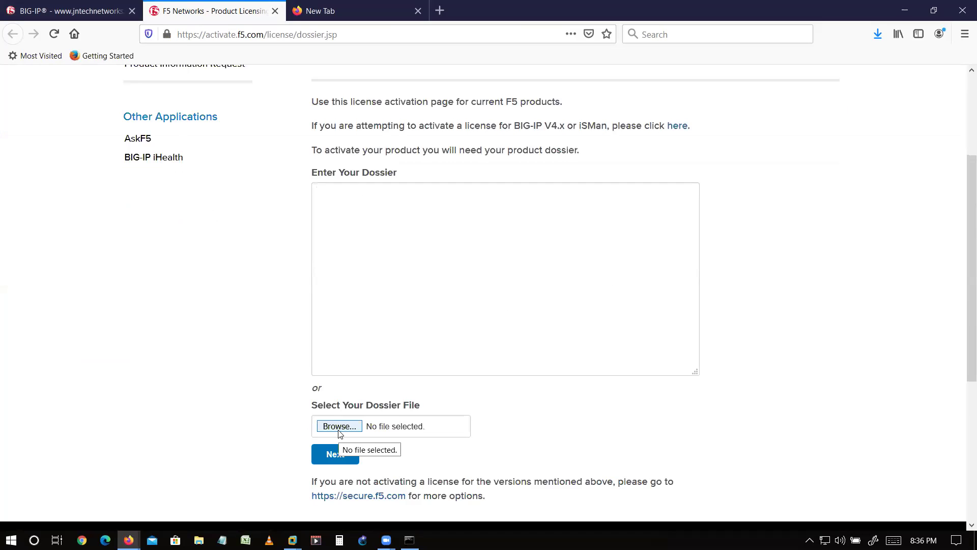
# - Select the full dossier text on BIG-IP, then begin choosing a dossier file on activate.f5.com
pyautogui.click(68, 6)
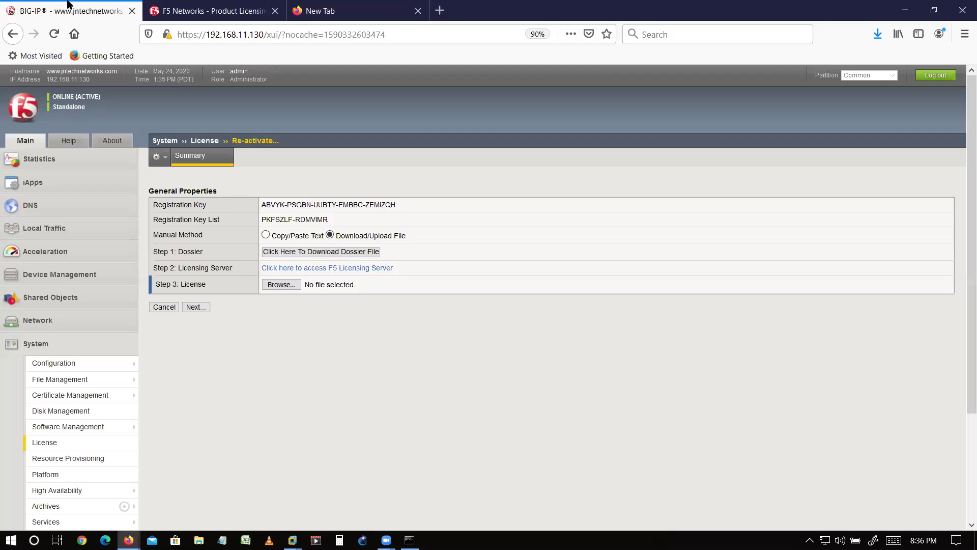
pyautogui.click(265, 235)
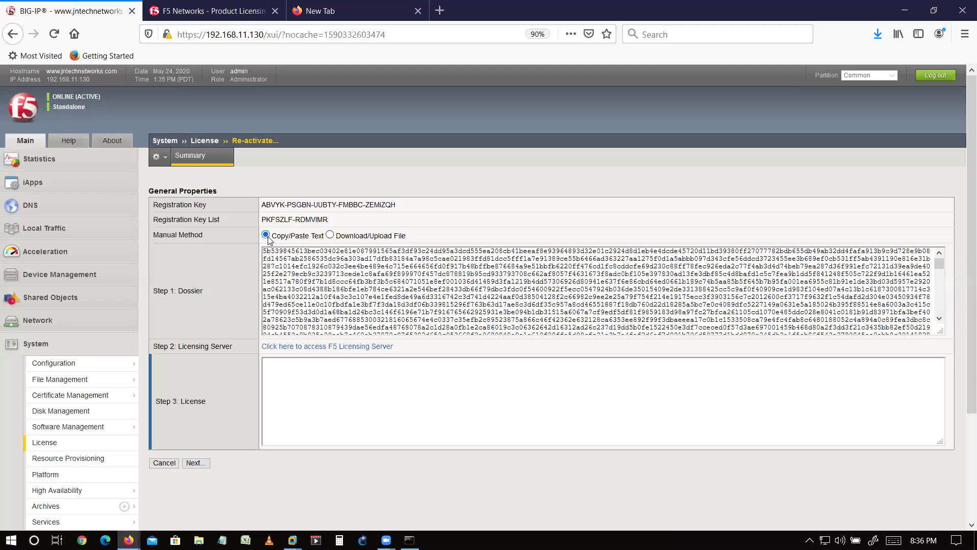
pyautogui.click(316, 283)
pyautogui.hotkey('ctrl', 'a')
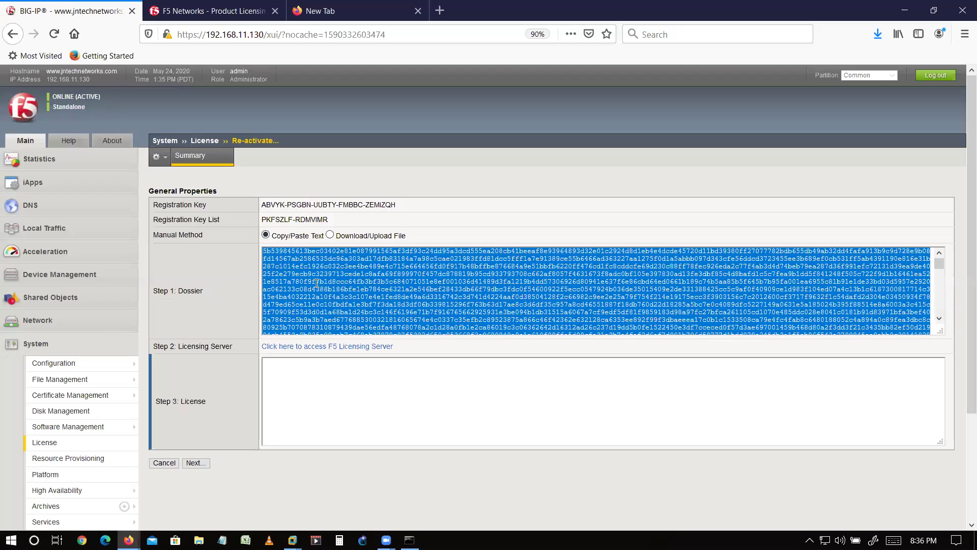
pyautogui.click(239, 9)
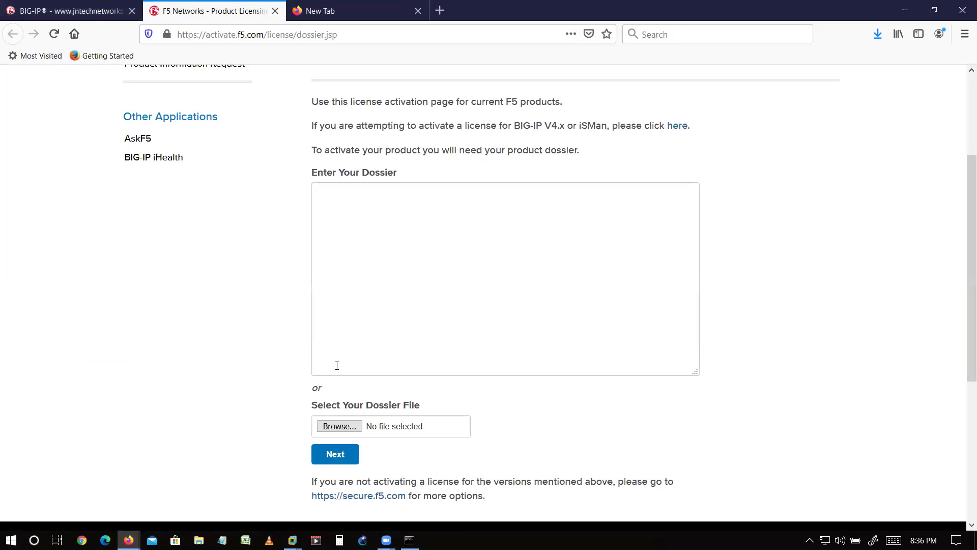
pyautogui.click(339, 426)
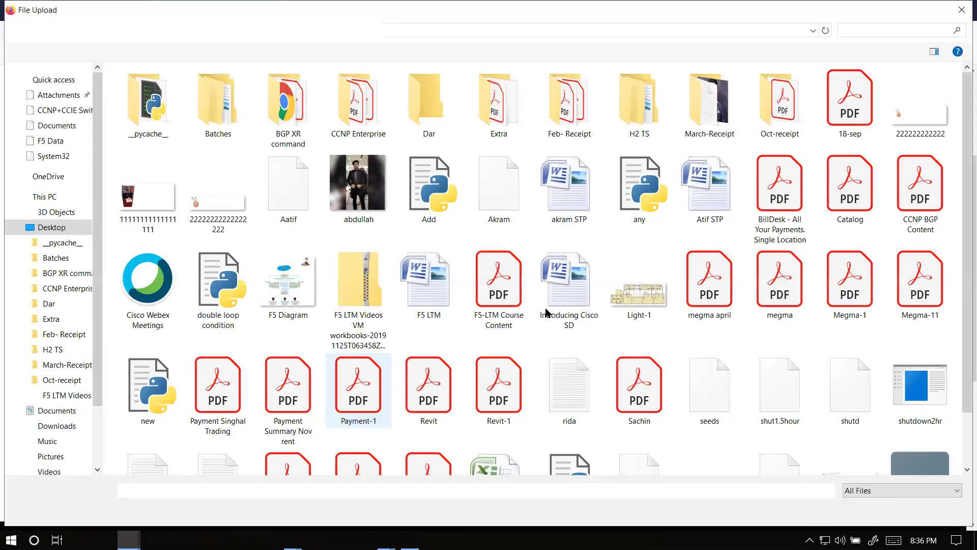
pyautogui.scroll(-2, 545, 313)
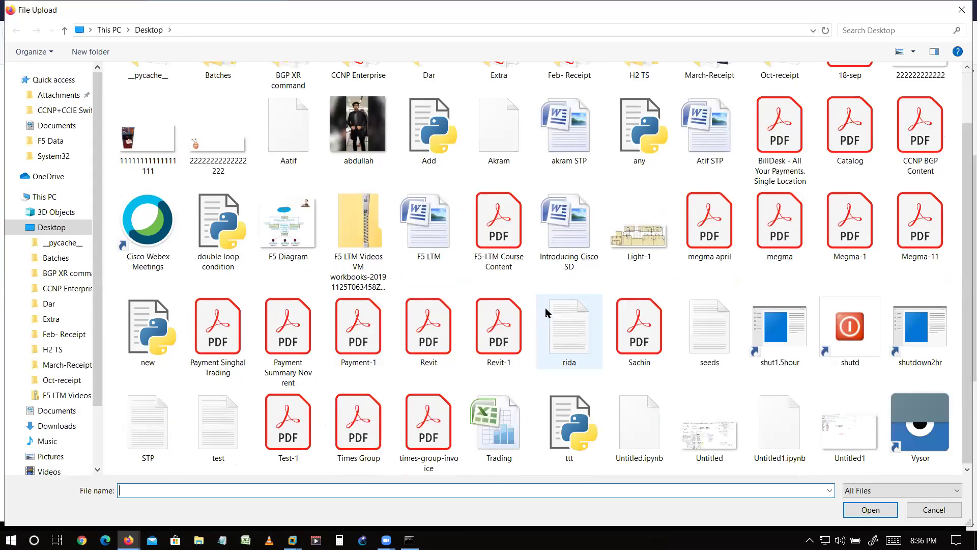
pyautogui.scroll(2, 545, 313)
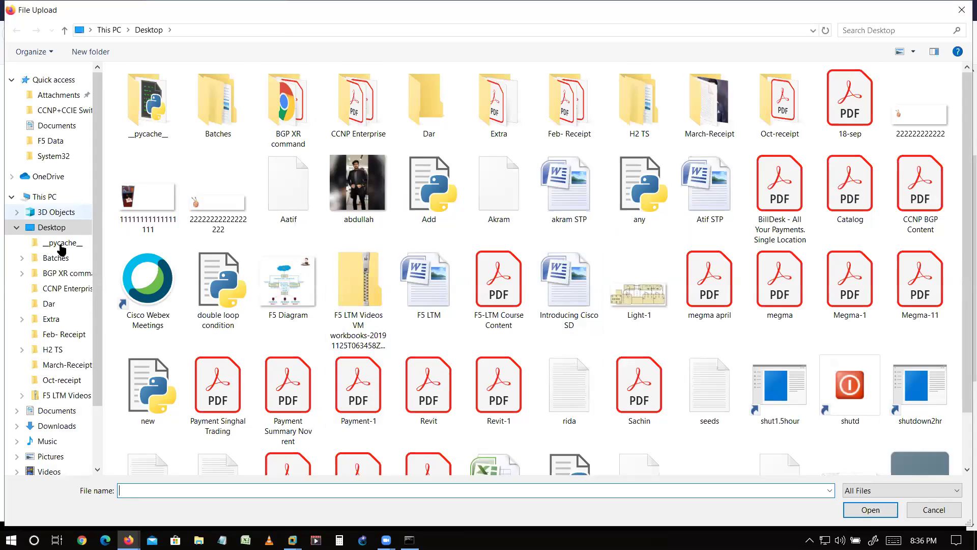
pyautogui.click(19, 227)
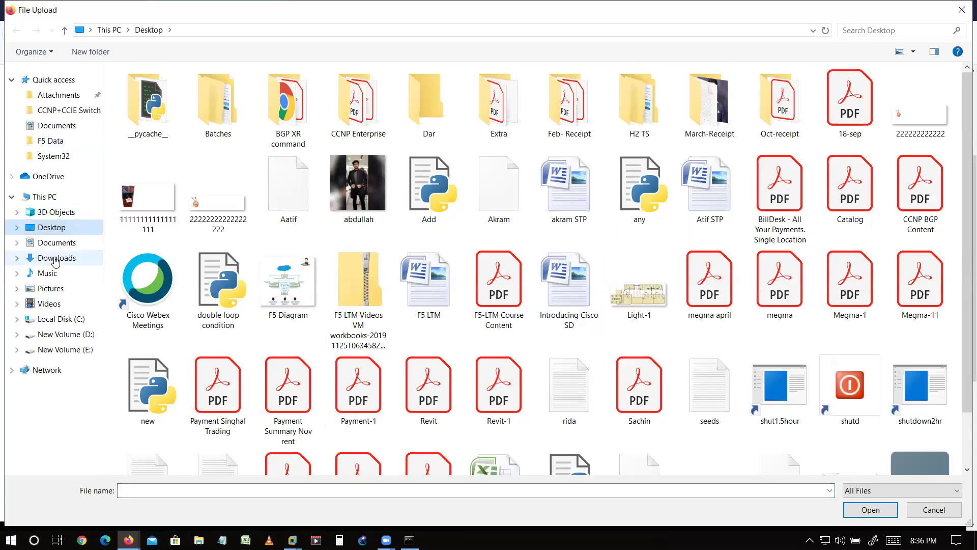
pyautogui.click(56, 259)
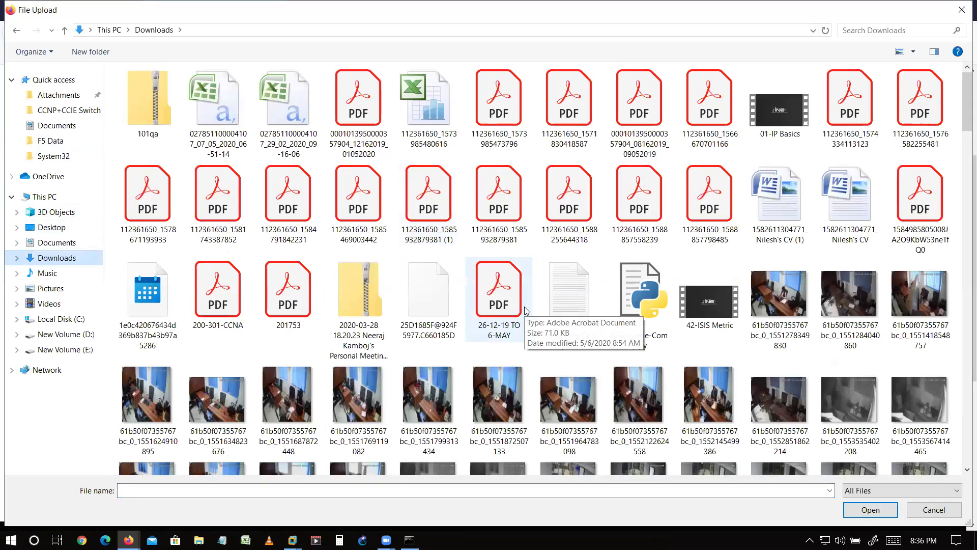
pyautogui.scroll(-5, 525, 309)
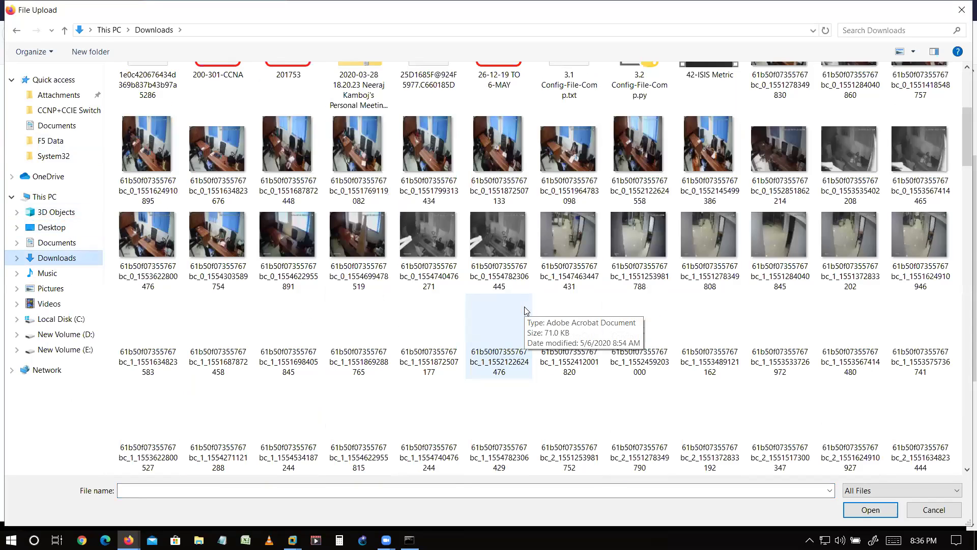
pyautogui.scroll(-10, 526, 311)
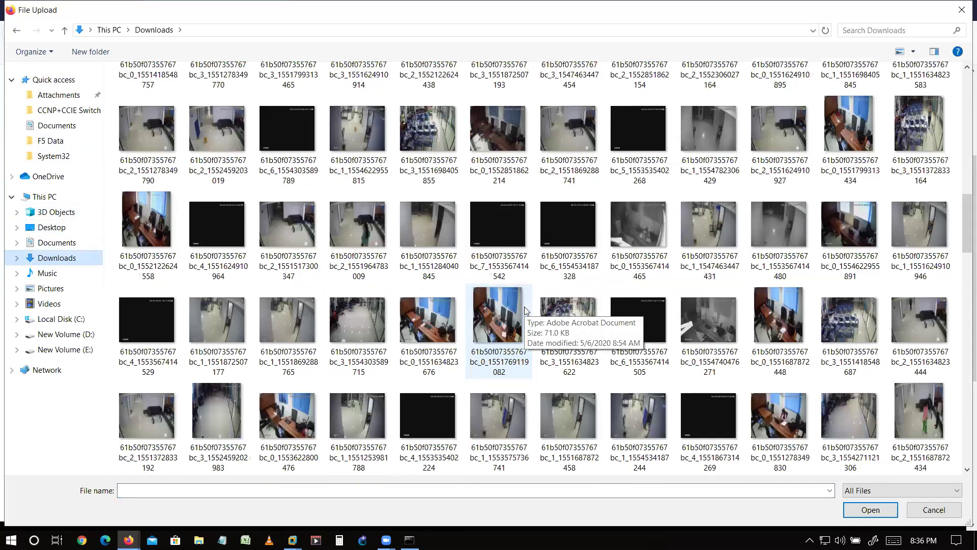
pyautogui.scroll(-15, 525, 309)
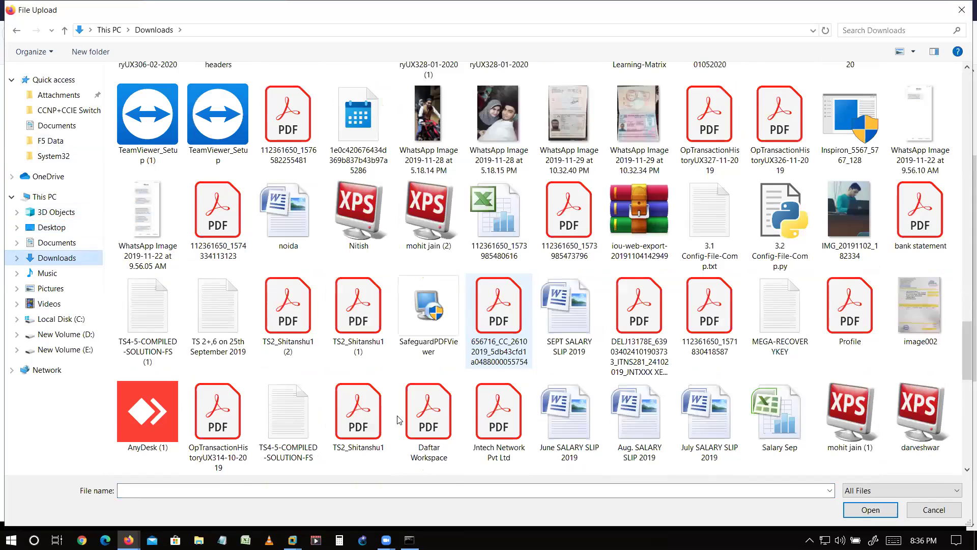
pyautogui.scroll(-10, 400, 421)
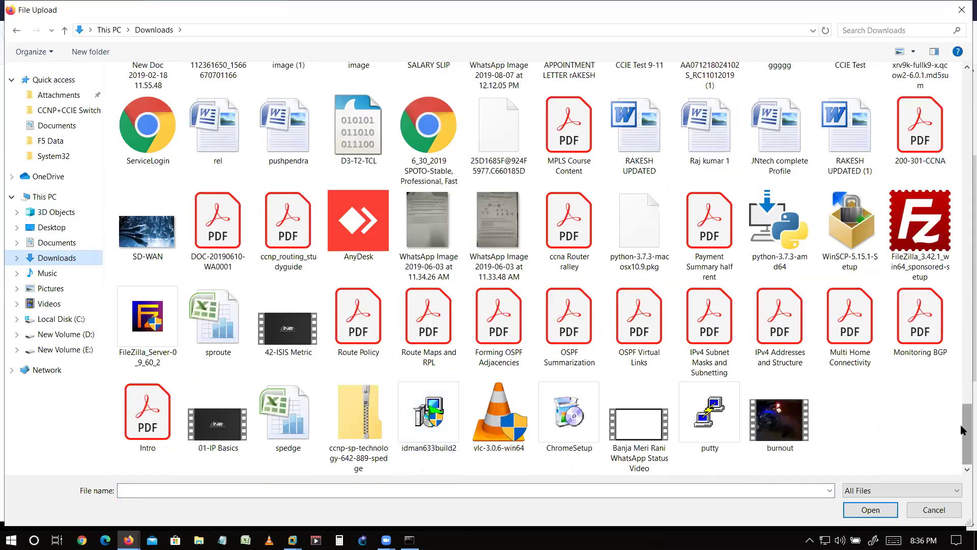
pyautogui.moveTo(964, 431); pyautogui.dragTo(962, 278)
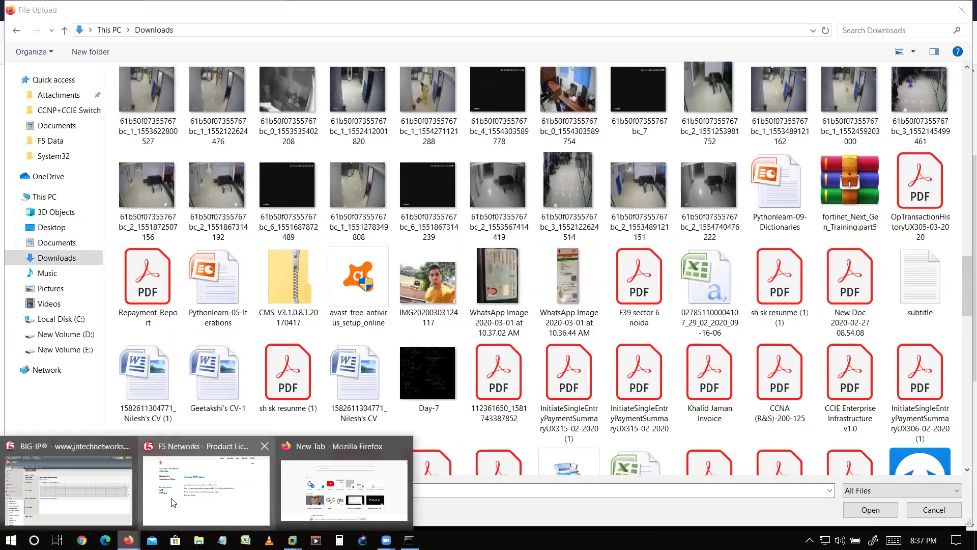
pyautogui.click(173, 501)
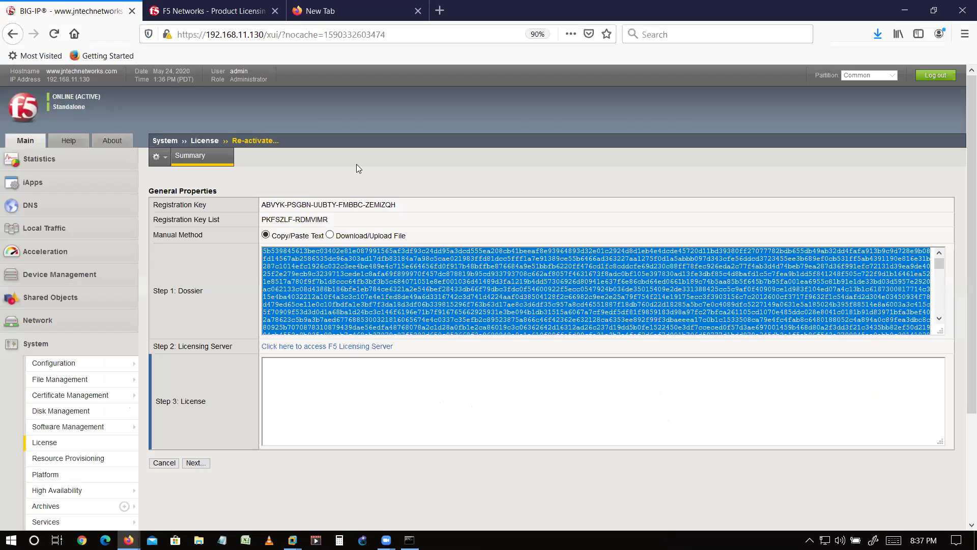
# - Re-download the dossier via Download/Upload File and show dossier(1).do in Downloads
pyautogui.click(330, 235)
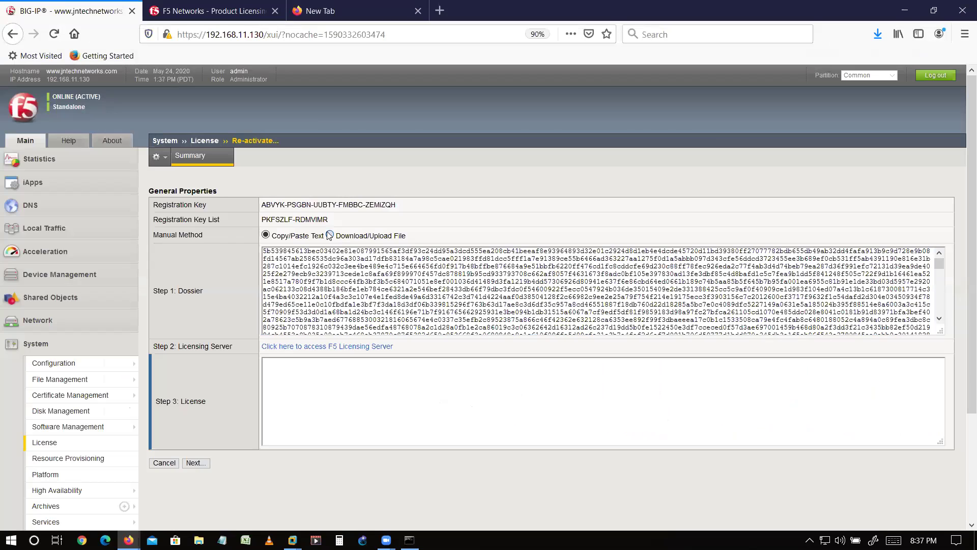
pyautogui.click(339, 255)
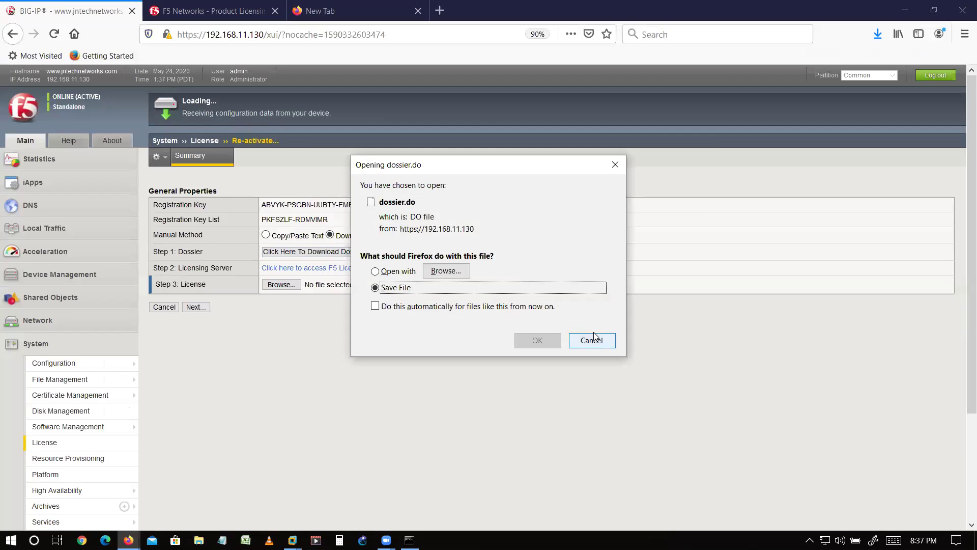
pyautogui.click(607, 341)
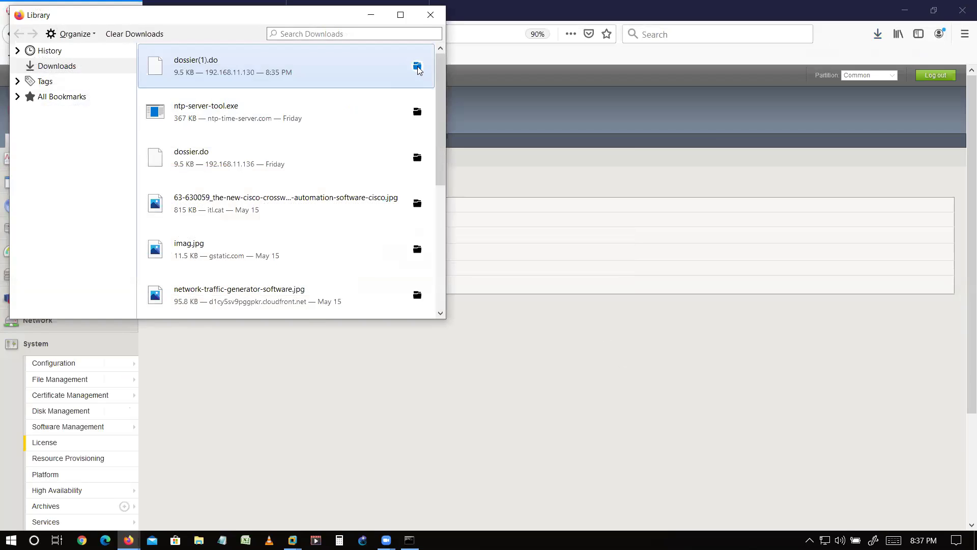
pyautogui.click(418, 66)
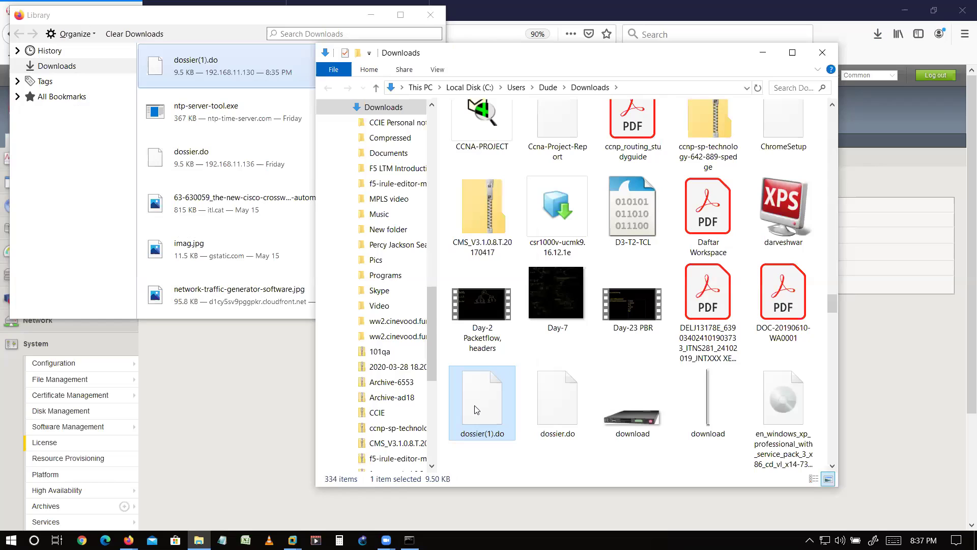
pyautogui.click(278, 460)
# - Attach dossier(1).do from Downloads on activate.f5.com and submit it with Next
pyautogui.click(238, 4)
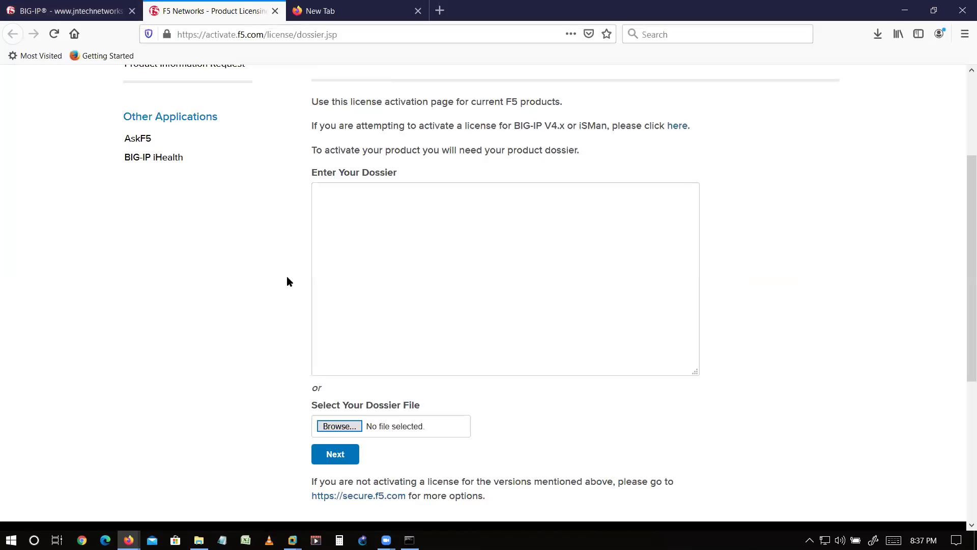
pyautogui.click(332, 430)
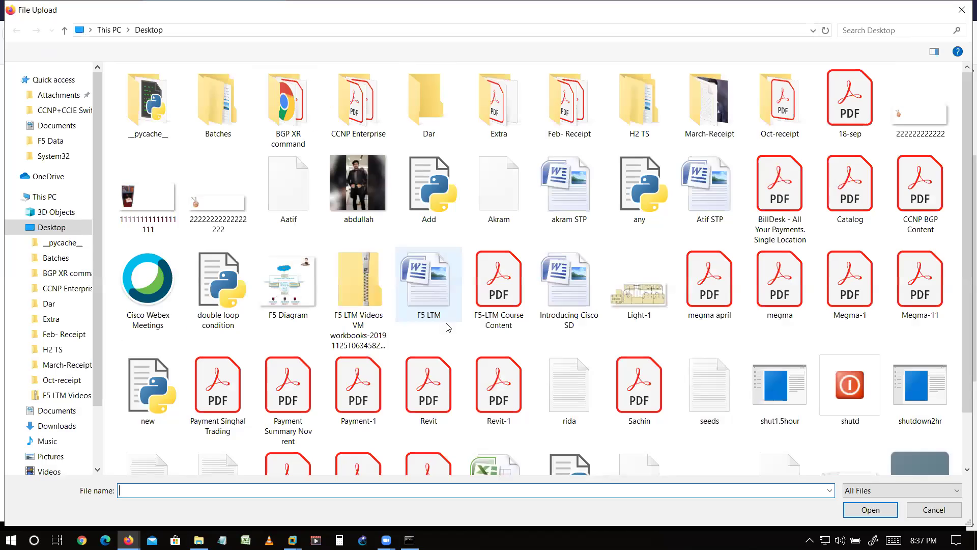
pyautogui.click(487, 318)
pyautogui.press('d')
pyautogui.press('d')
pyautogui.press('d')
pyautogui.press('d')
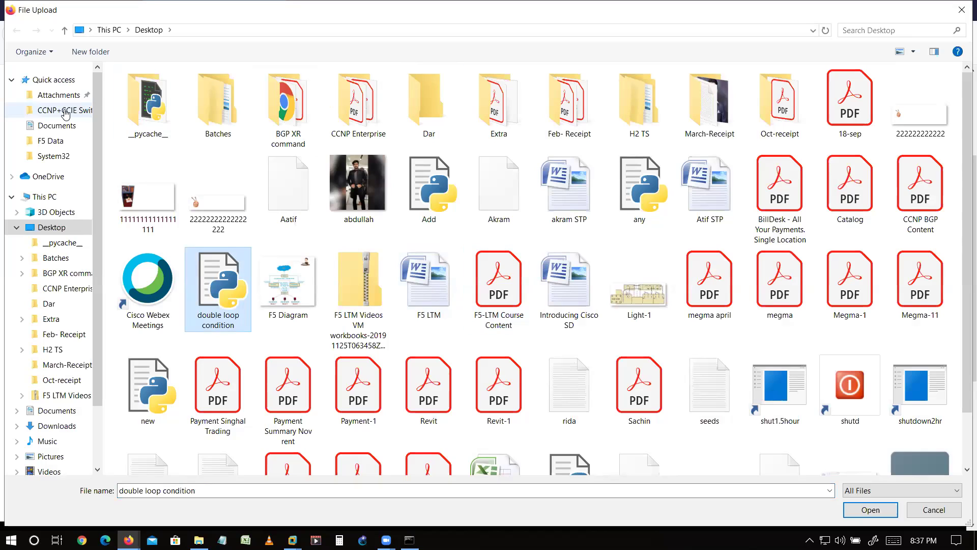
pyautogui.click(15, 229)
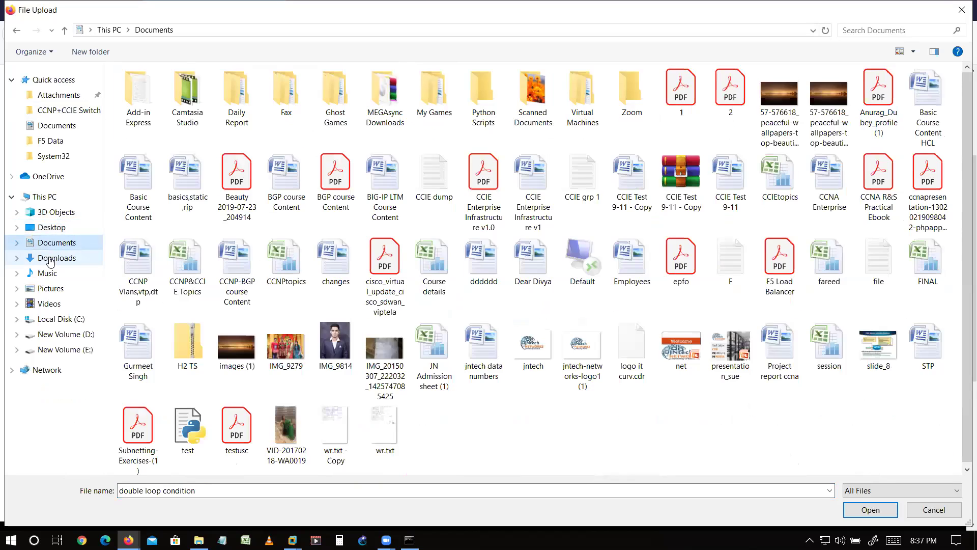
pyautogui.click(50, 258)
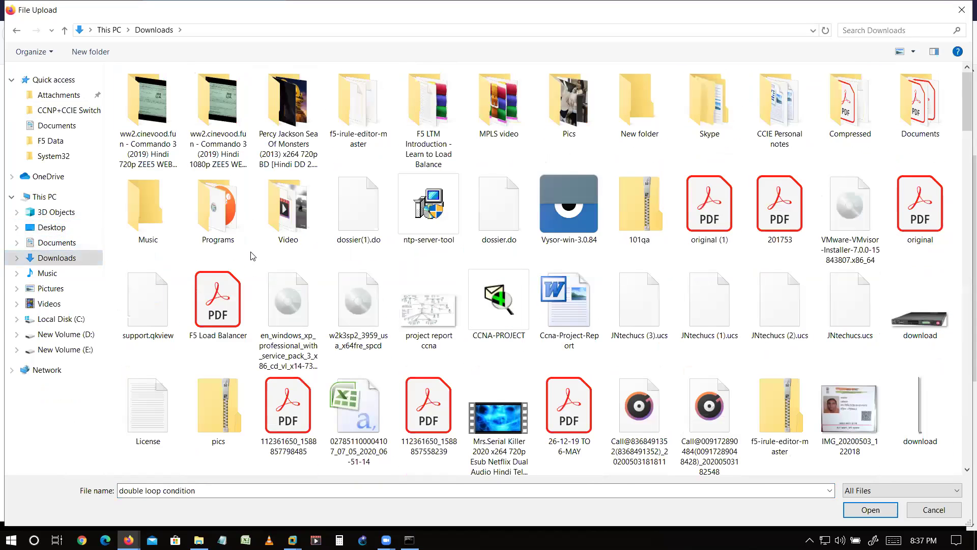
pyautogui.press('d')
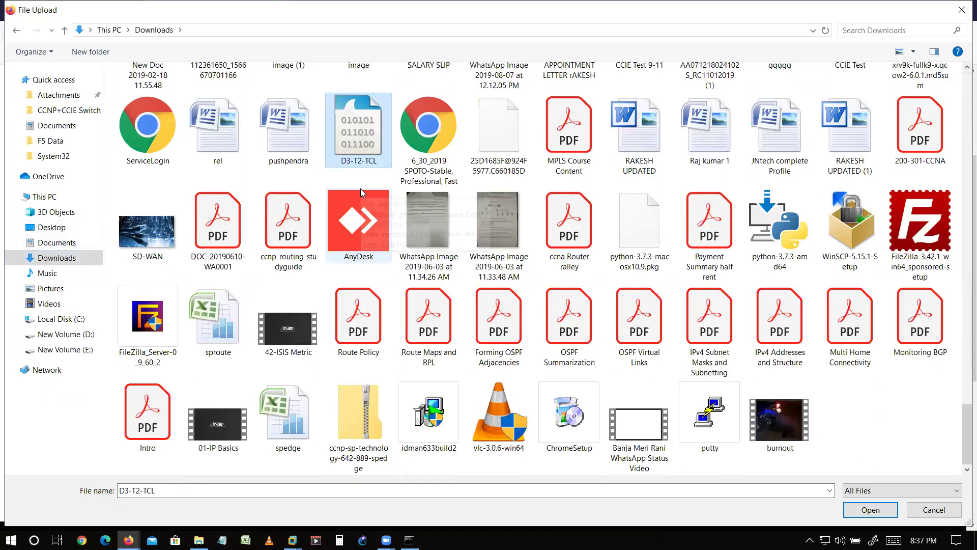
pyautogui.scroll(3, 361, 189)
pyautogui.press('d')
pyautogui.press('d')
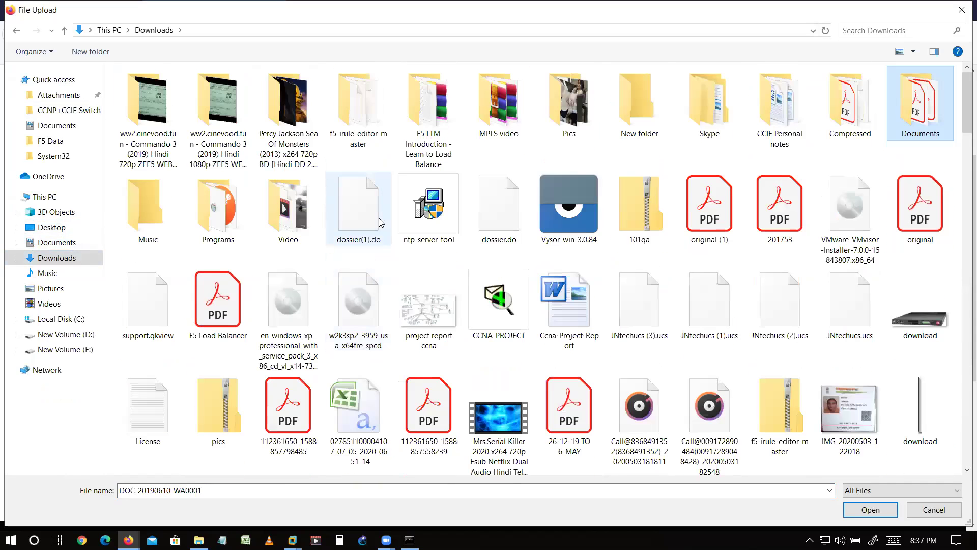
pyautogui.click(379, 219)
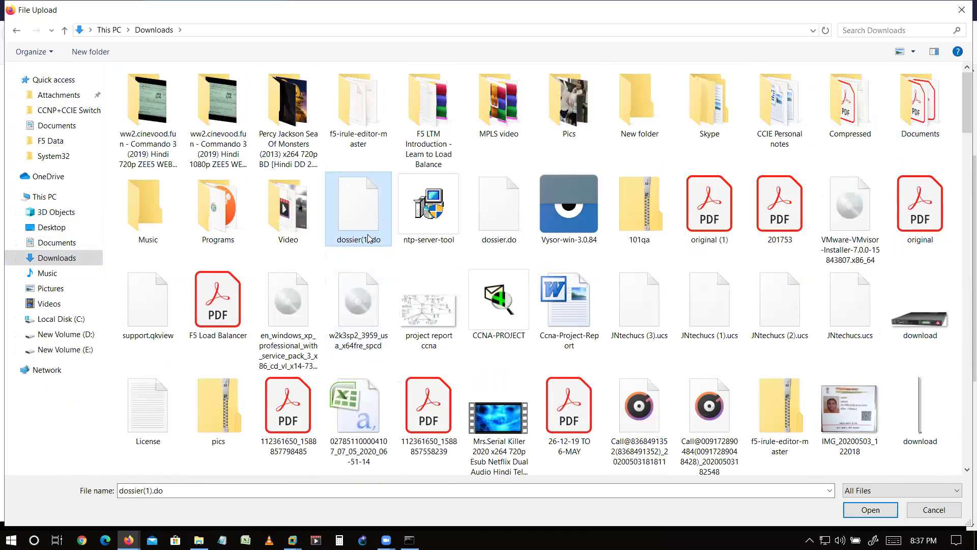
pyautogui.click(869, 510)
pyautogui.click(337, 454)
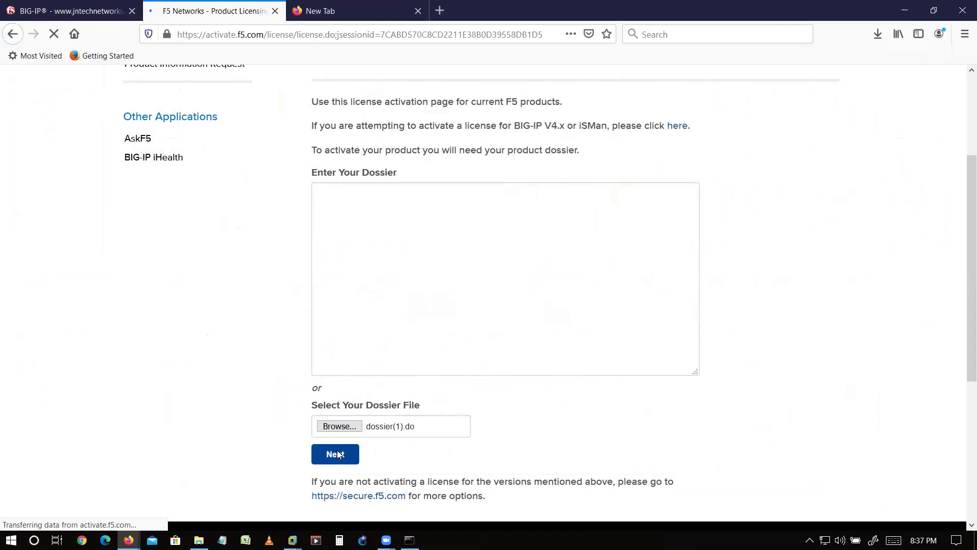
# - Agree to the F5 license terms and continue to the generated license key
pyautogui.scroll(-2, 337, 428)
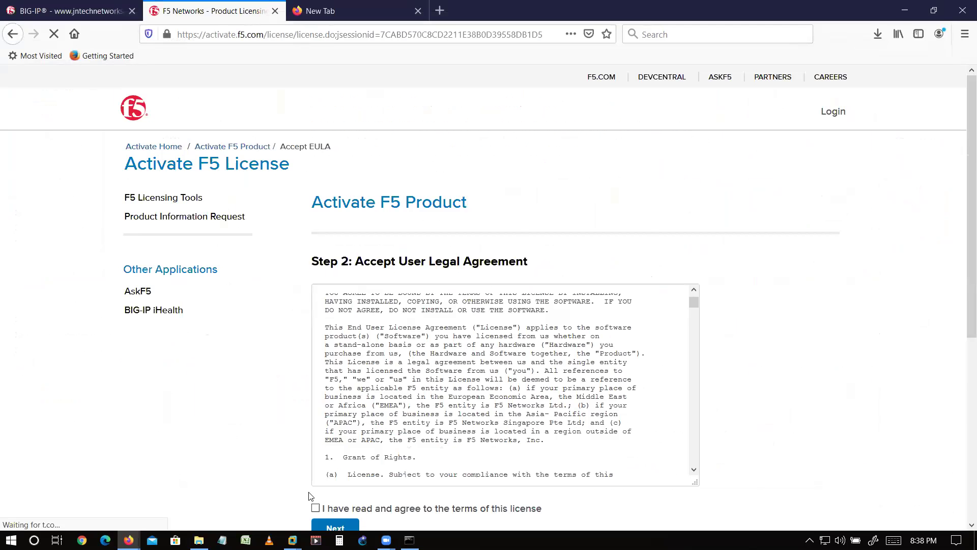
pyautogui.click(315, 508)
pyautogui.scroll(-10, 371, 481)
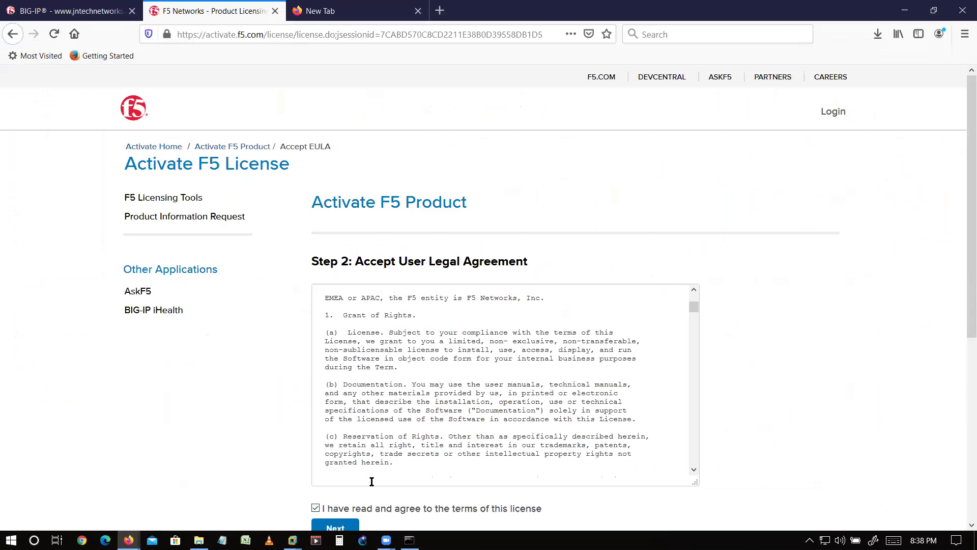
pyautogui.scroll(-5, 744, 422)
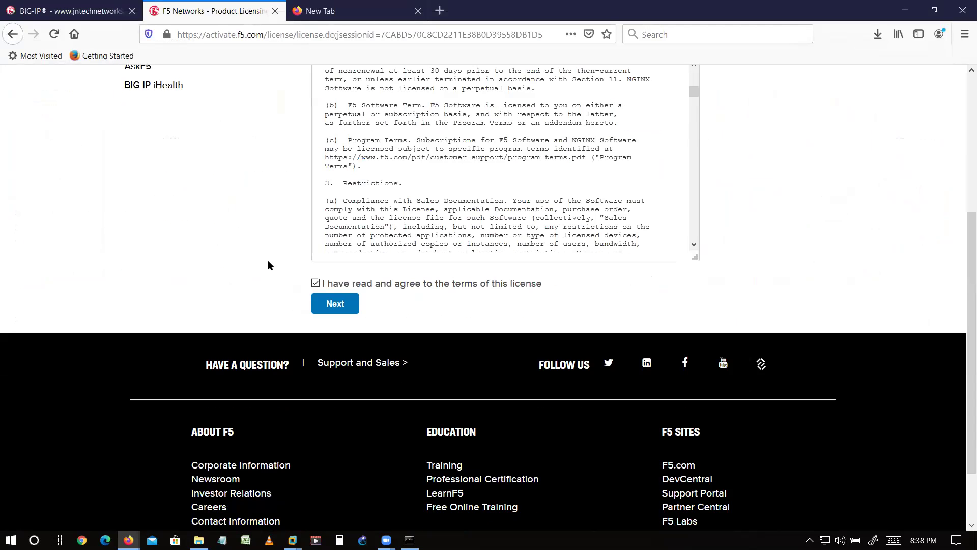
pyautogui.click(341, 305)
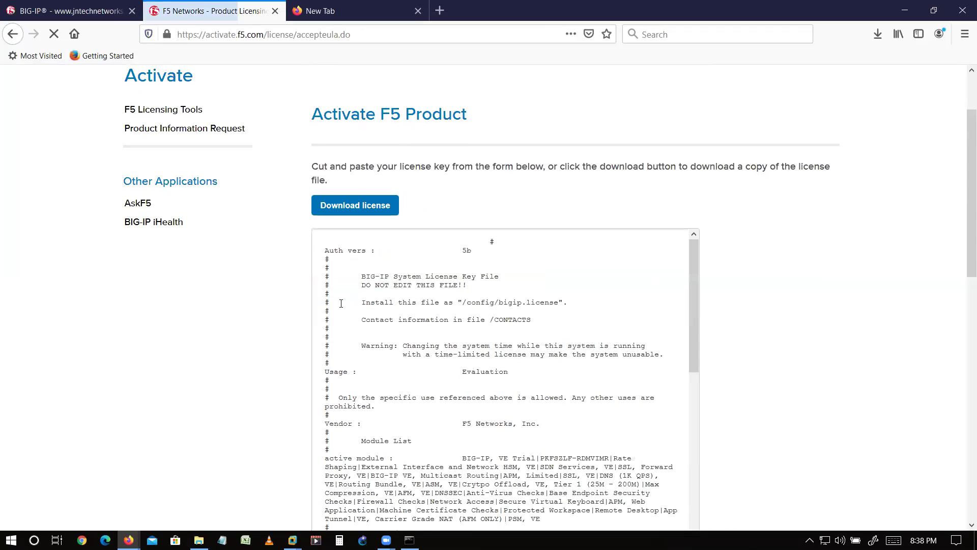
# - Copy the license key text, trial-paste it into BIG-IP's Copy/Paste Text field, then undo it
pyautogui.doubleClick(328, 267)
pyautogui.keyDown('shift'); pyautogui.click(430, 367); pyautogui.keyUp('shift')
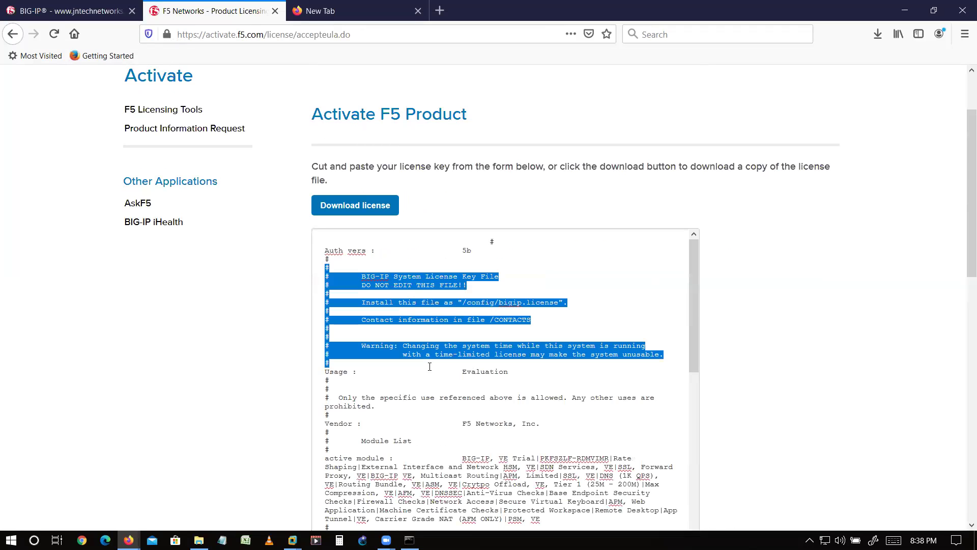
pyautogui.hotkey('ctrl', 'a')
pyautogui.click(66, 10)
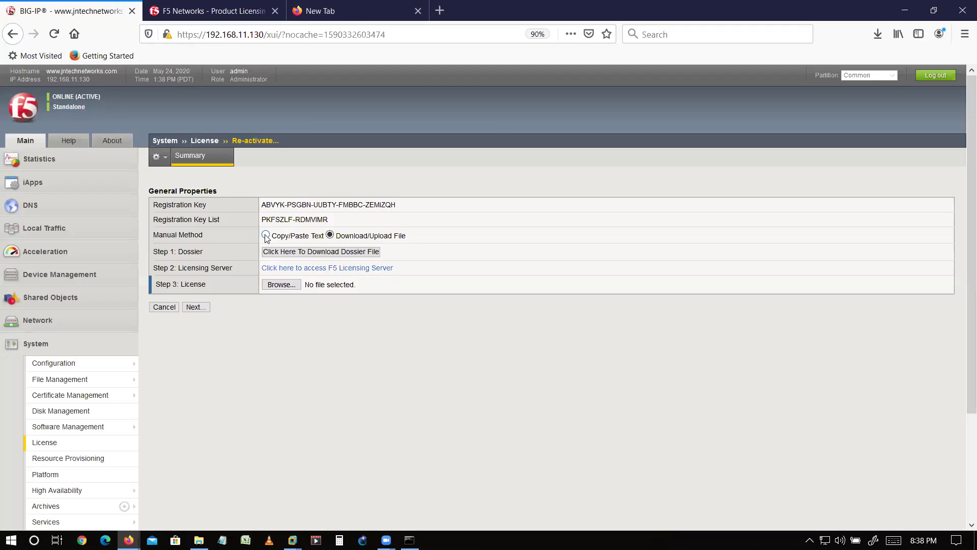
pyautogui.click(266, 235)
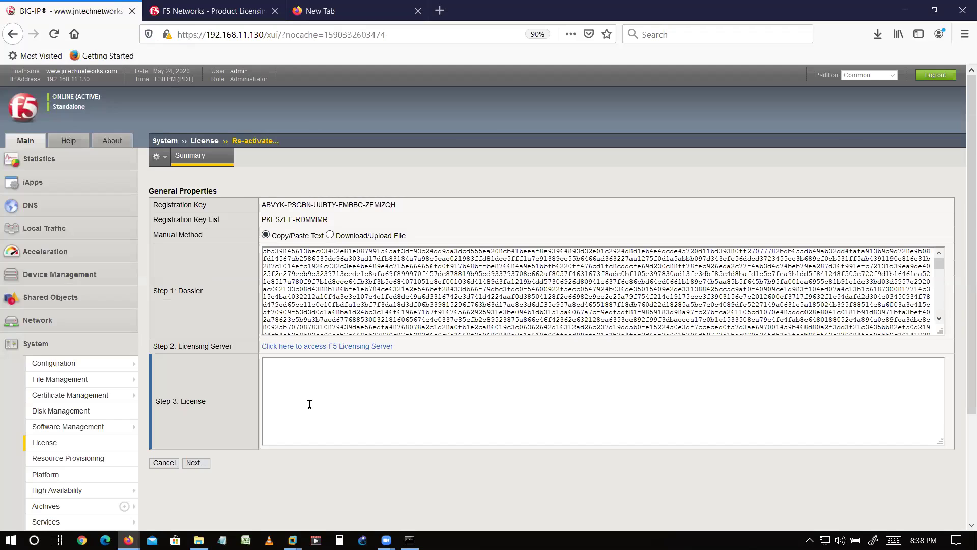
pyautogui.click(309, 403)
pyautogui.hotkey('ctrl', 'v')
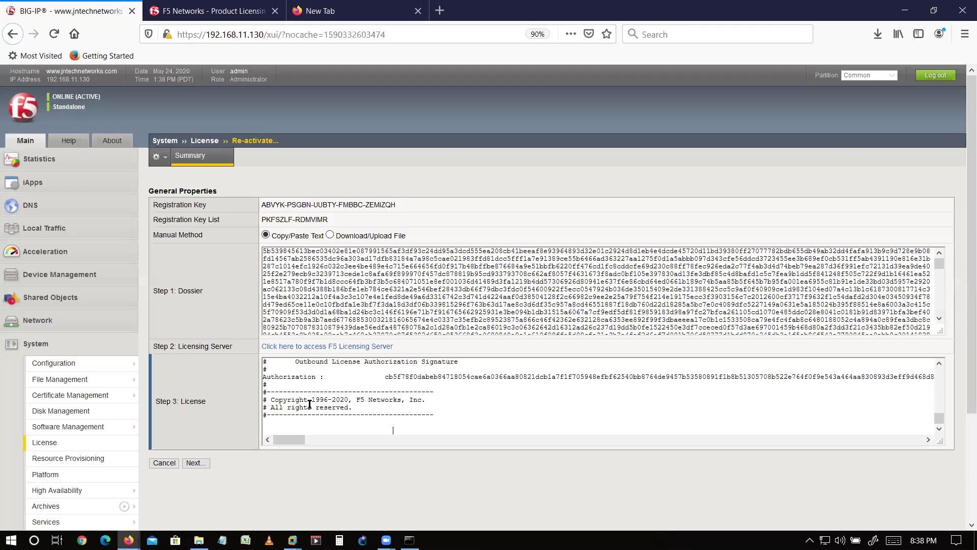
pyautogui.hotkey('ctrl', 'z')
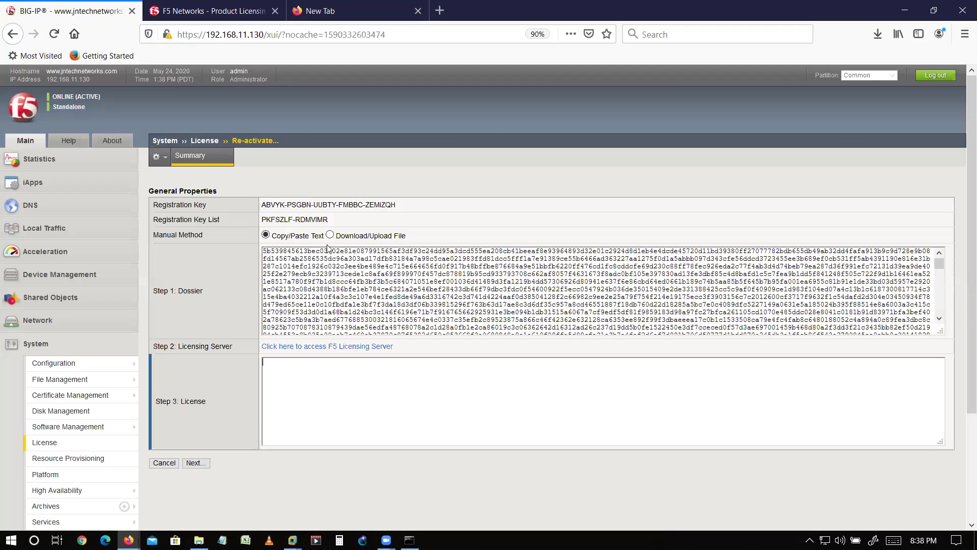
pyautogui.click(329, 234)
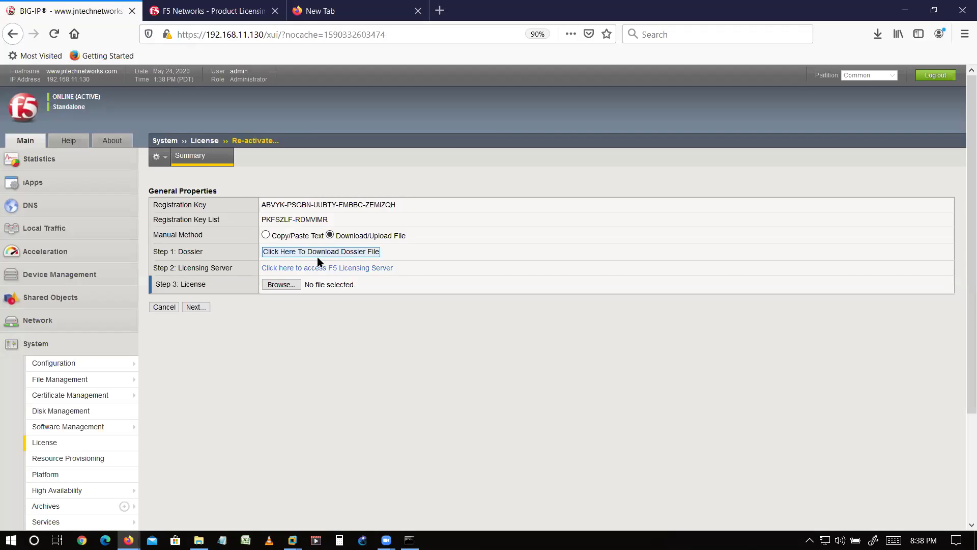
# - Download the generated license from F5 Licensing as License.txt and go back to BIG-IP
pyautogui.click(325, 267)
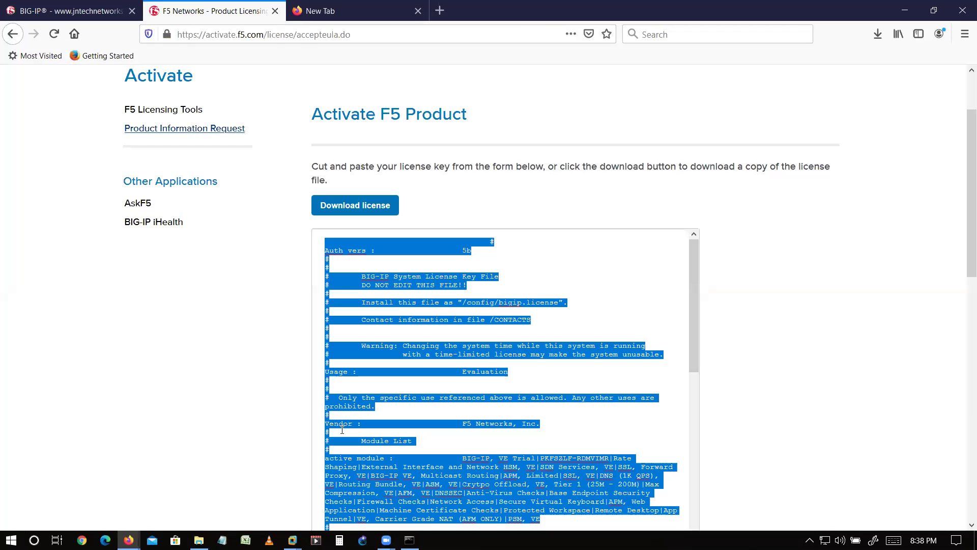
pyautogui.scroll(-4, 352, 387)
pyautogui.click(371, 213)
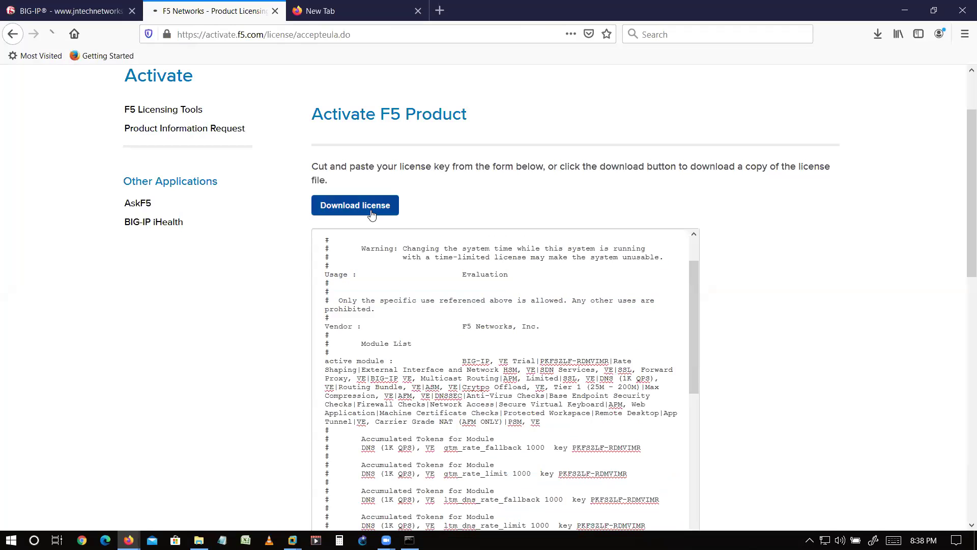
pyautogui.click(531, 340)
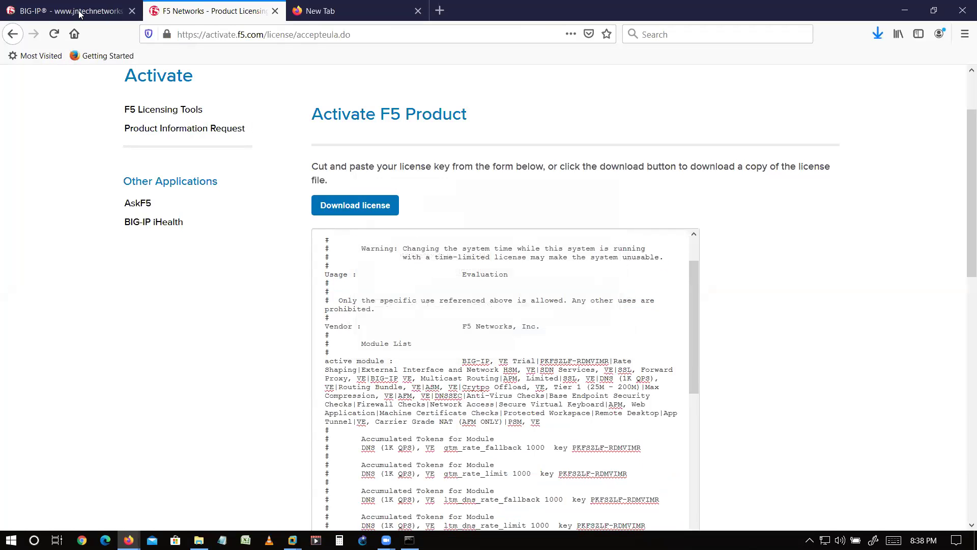
pyautogui.click(79, 14)
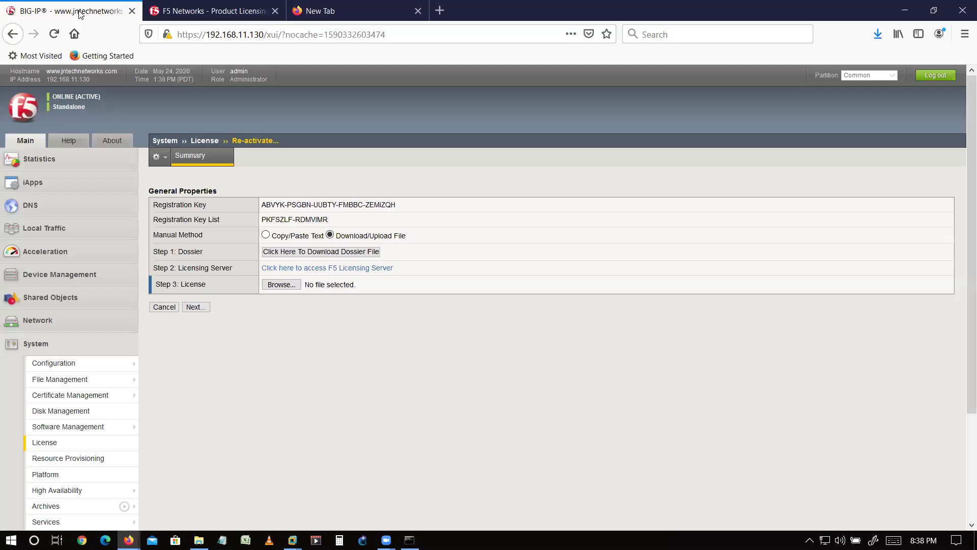
# - Cancel the license file upload and switch from Copy/Paste Text back to Download/Upload File
pyautogui.click(285, 285)
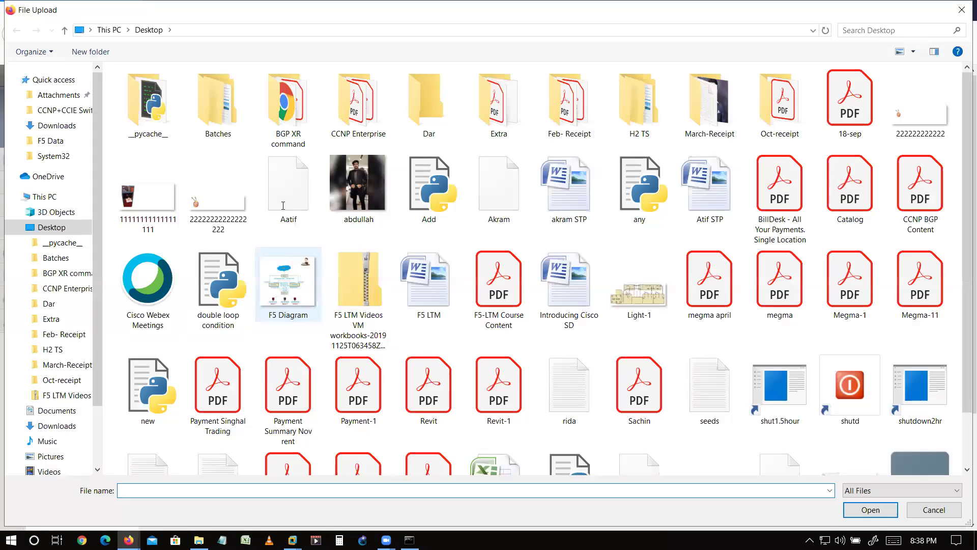
pyautogui.press('Escape')
pyautogui.click(266, 235)
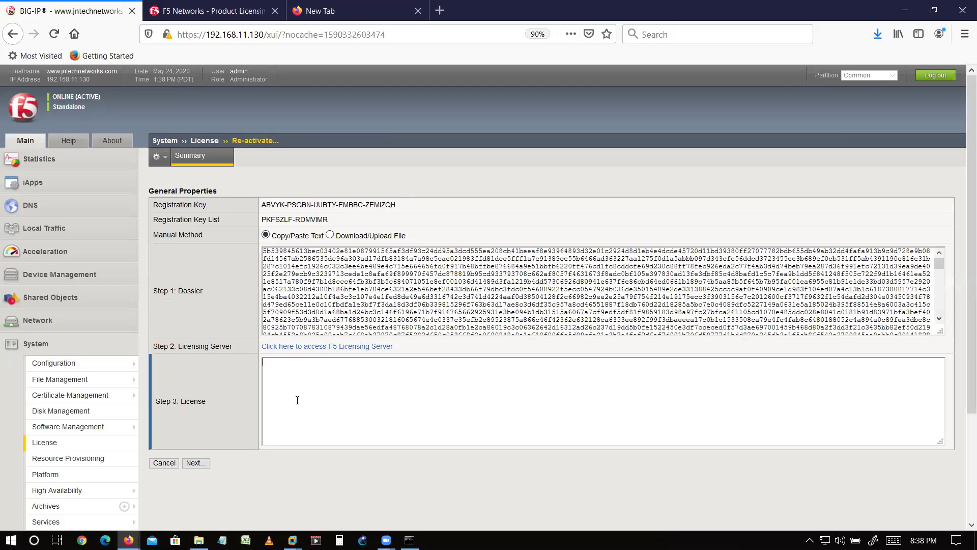
pyautogui.click(331, 235)
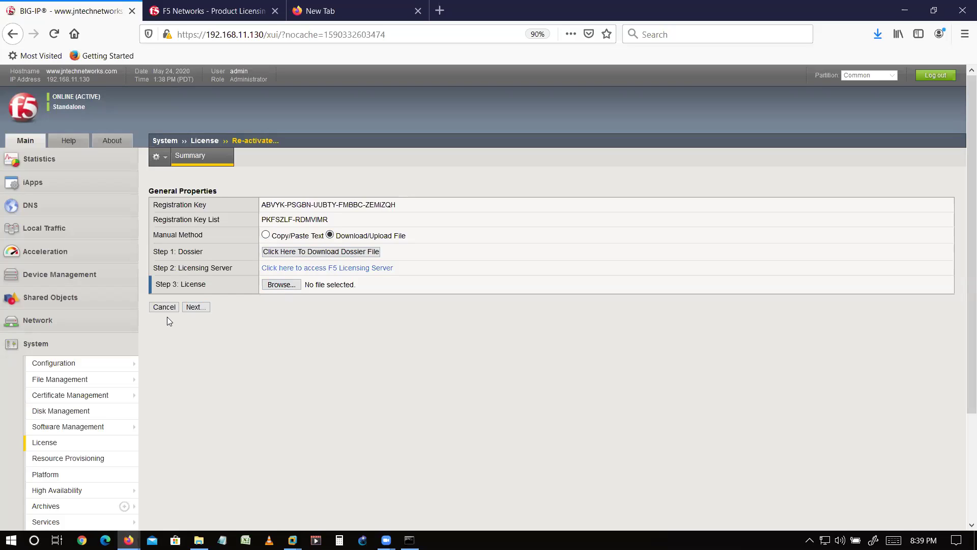
# - Keep LTM at Nominal alongside Licensed Global Traffic (DNS) and submit the provisioning settings
pyautogui.moveTo(80, 431)
pyautogui.scroll(-1, 102, 468)
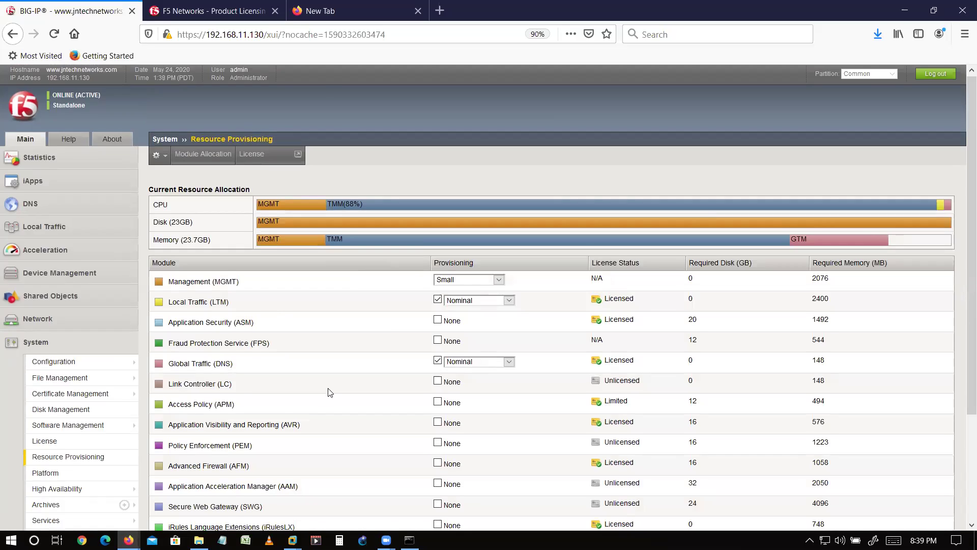
pyautogui.scroll(-3, 330, 392)
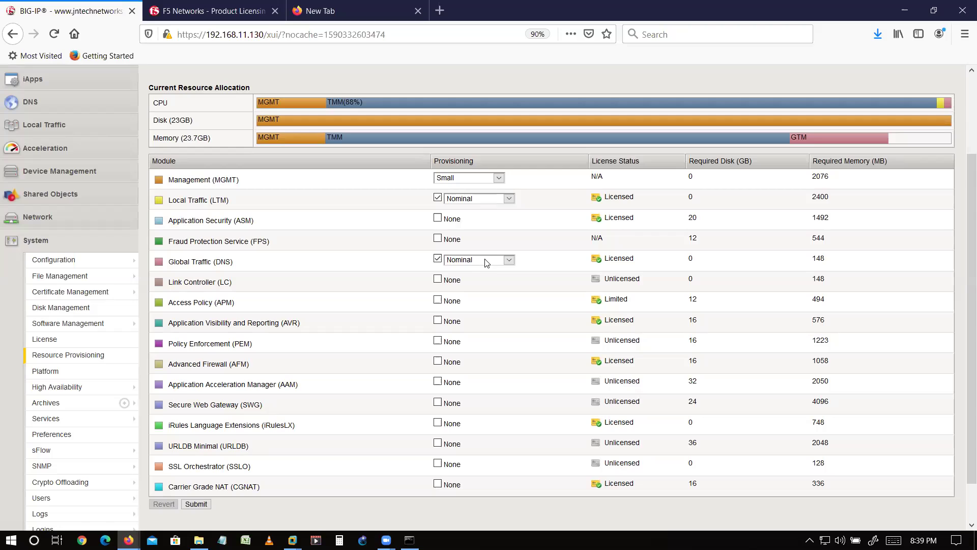
pyautogui.moveTo(218, 261); pyautogui.dragTo(228, 262)
pyautogui.click(491, 199)
pyautogui.click(491, 201)
pyautogui.click(196, 504)
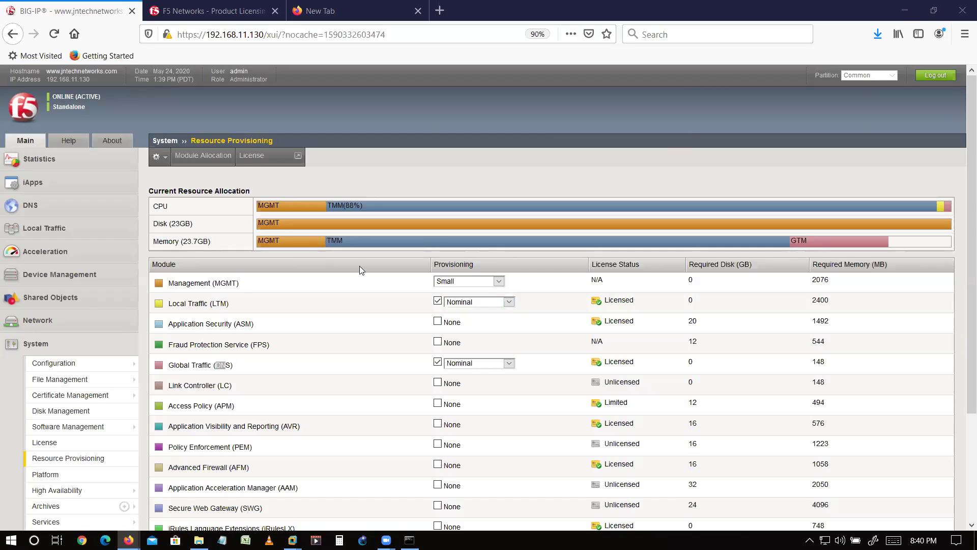
# - Open the Server-1, Server-3 and Server-2 virtual machines as tabs from the Library
pyautogui.click(905, 10)
pyautogui.click(188, 389)
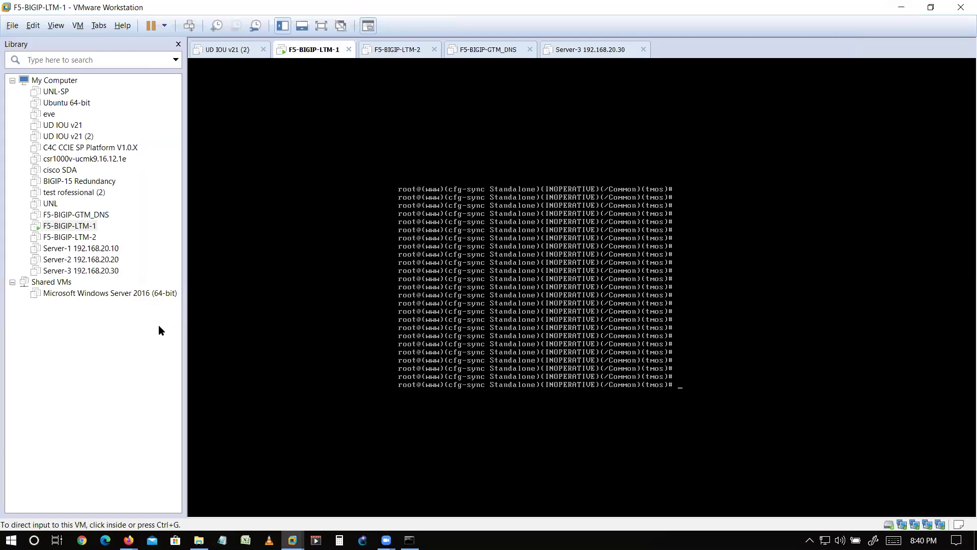
pyautogui.click(97, 248)
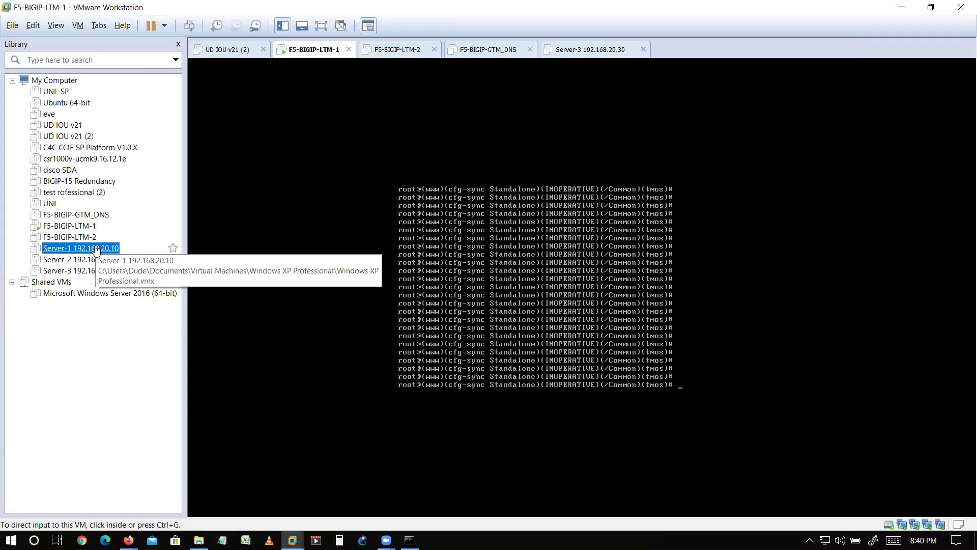
pyautogui.click(97, 259)
pyautogui.doubleClick(96, 248)
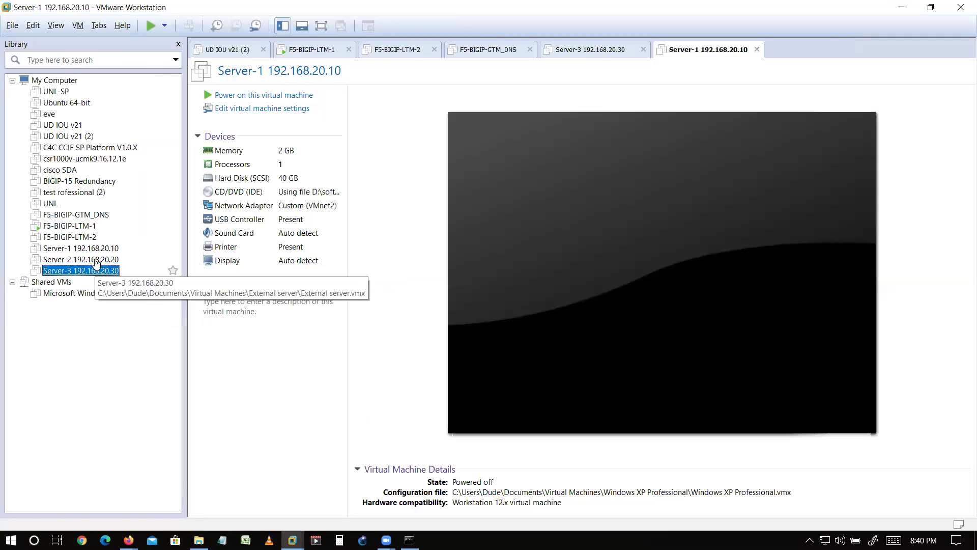
pyautogui.doubleClick(97, 270)
pyautogui.doubleClick(122, 259)
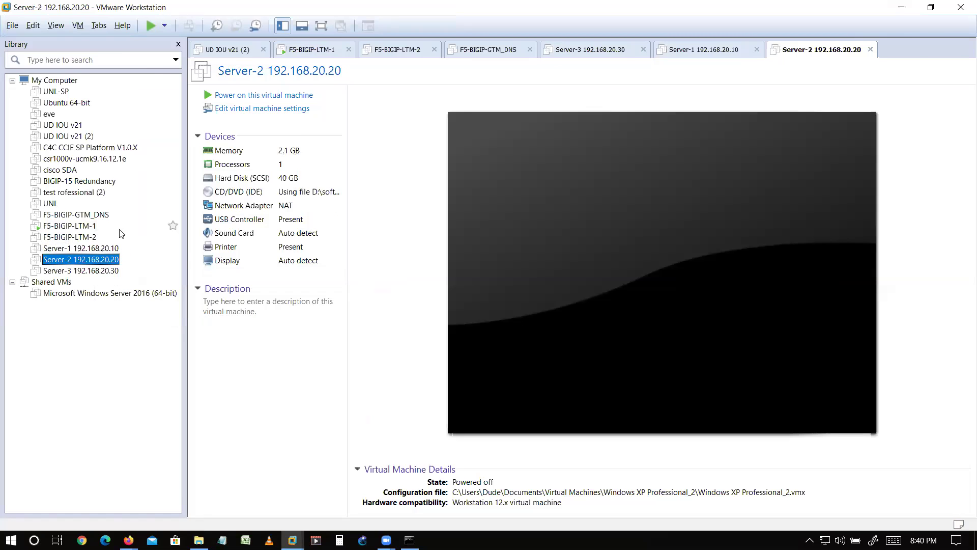
# - Review Network Adapter 2 in the F5-BIGIP-LTM-1 virtual machine settings, then return to its console
pyautogui.doubleClick(85, 227)
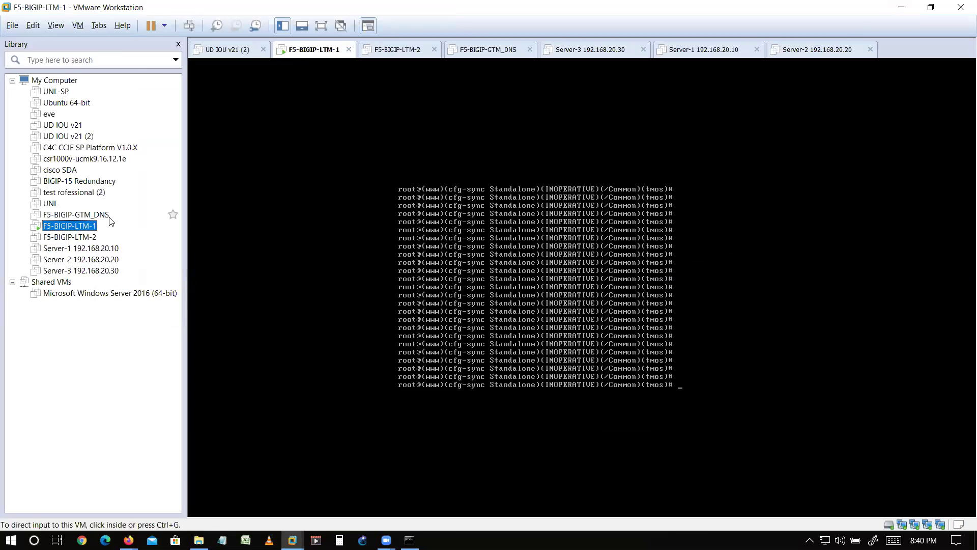
pyautogui.rightClick(89, 225)
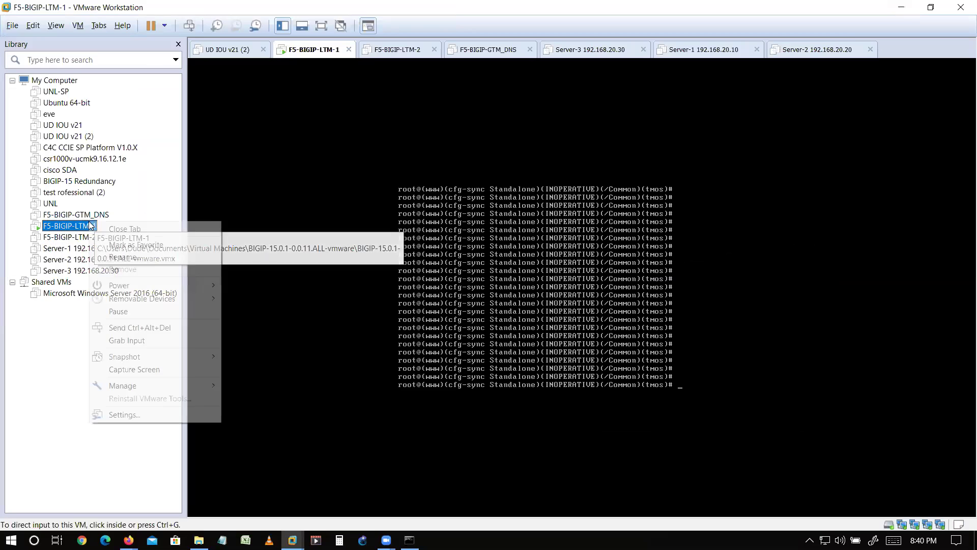
pyautogui.click(127, 414)
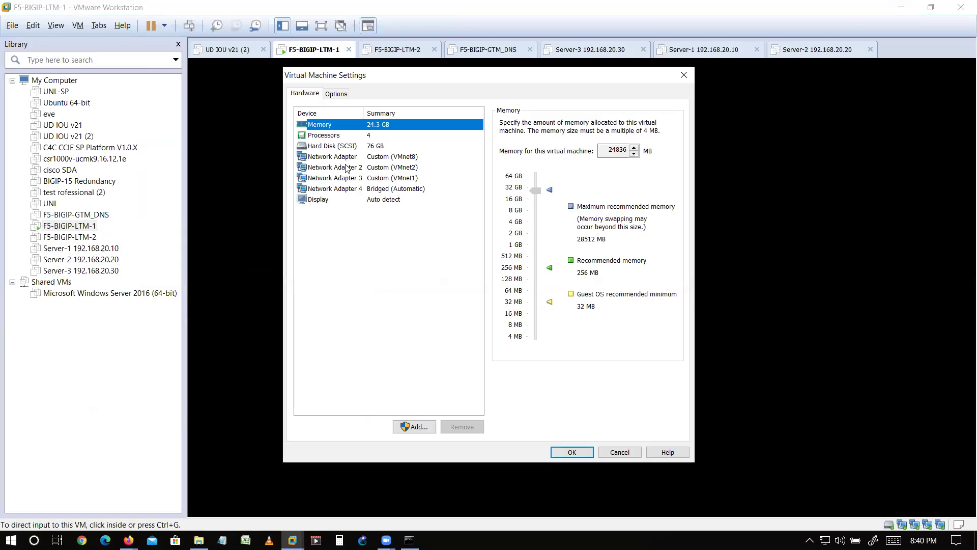
pyautogui.click(395, 171)
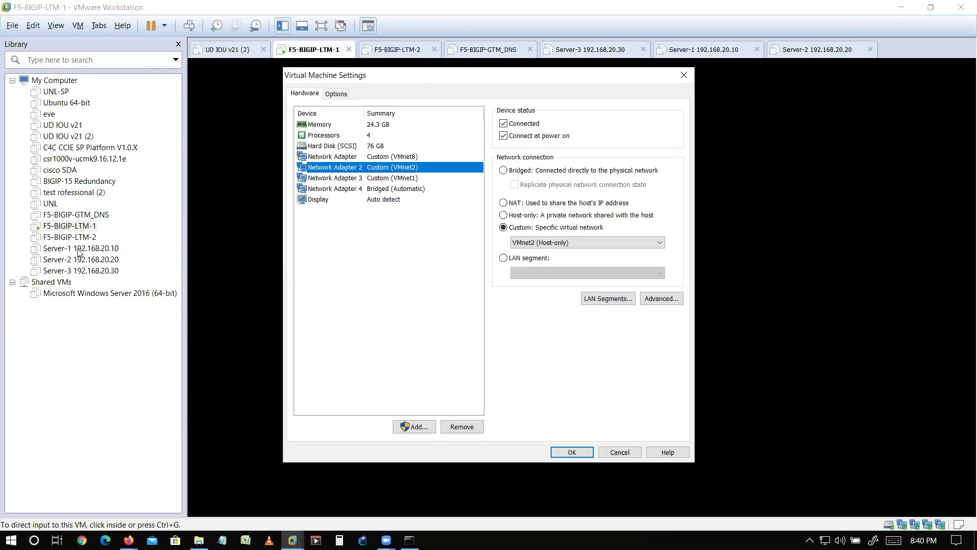
pyautogui.press('Escape')
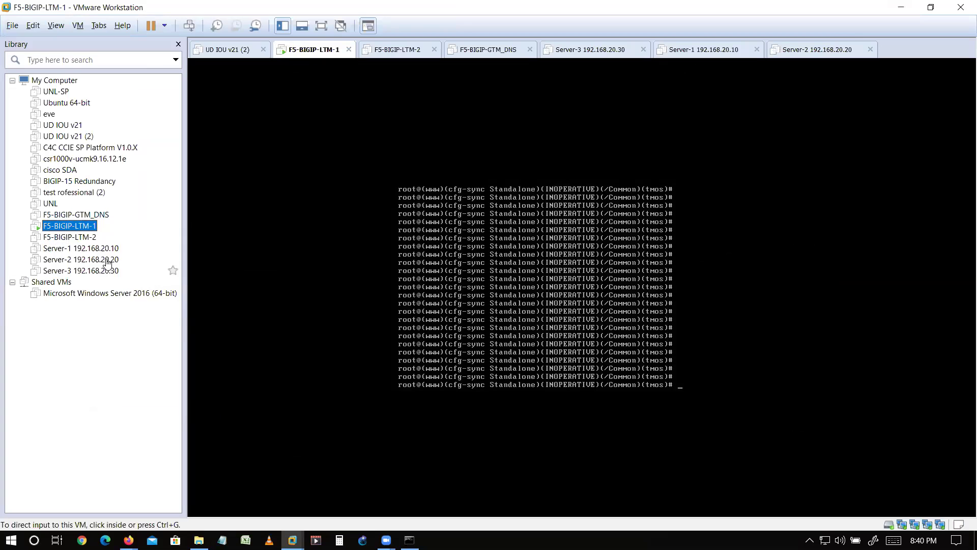
pyautogui.click(92, 252)
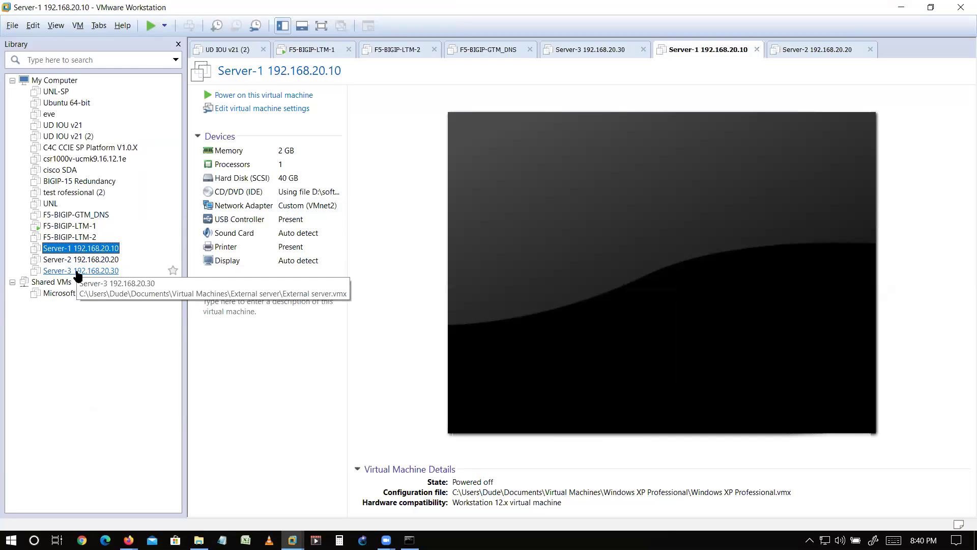
pyautogui.click(76, 226)
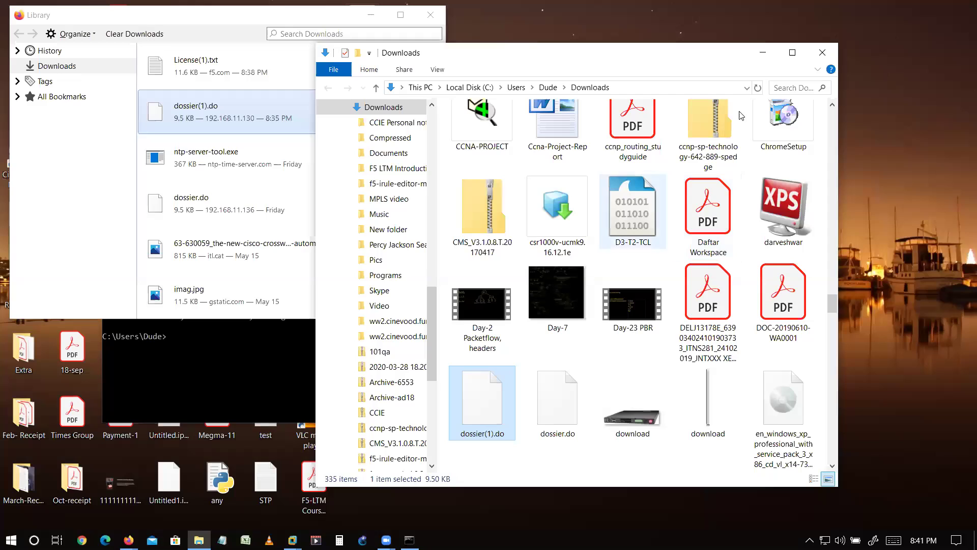
# - Minimize the Downloads folder and Firefox Library, bringing the BIG-IP Resource Provisioning page forward
pyautogui.click(761, 55)
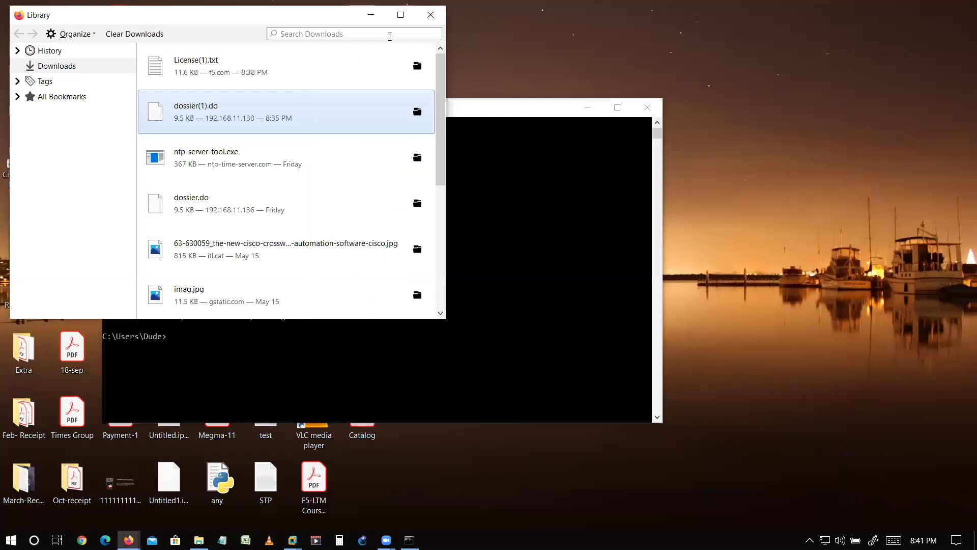
pyautogui.click(371, 14)
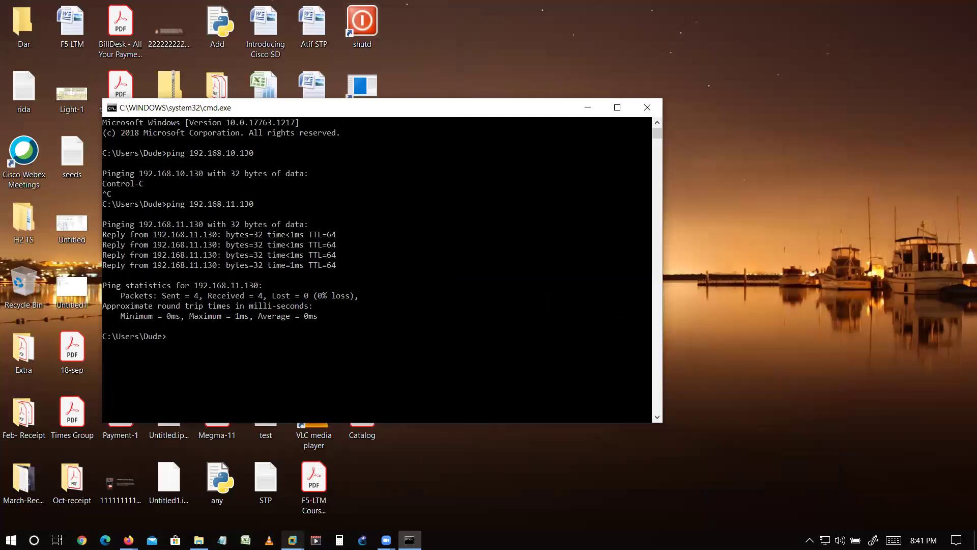
pyautogui.click(129, 539)
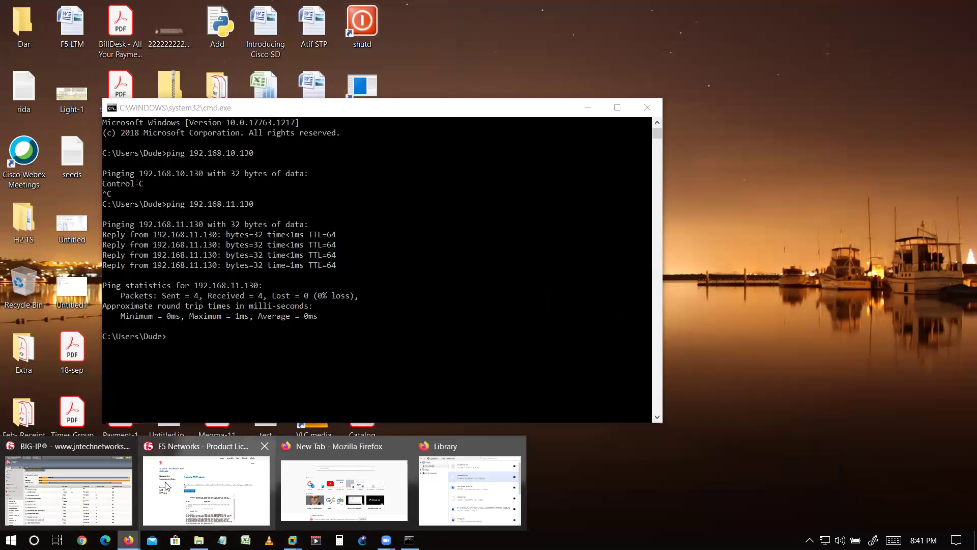
pyautogui.click(104, 485)
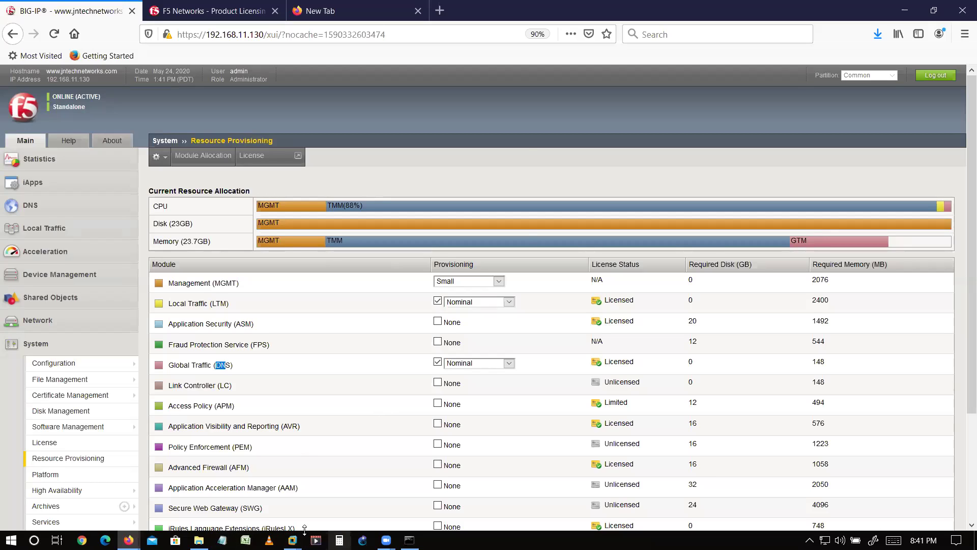
# - Open the F5 Diagram topology image from the desktop
pyautogui.press('super')
pyautogui.write('paint')
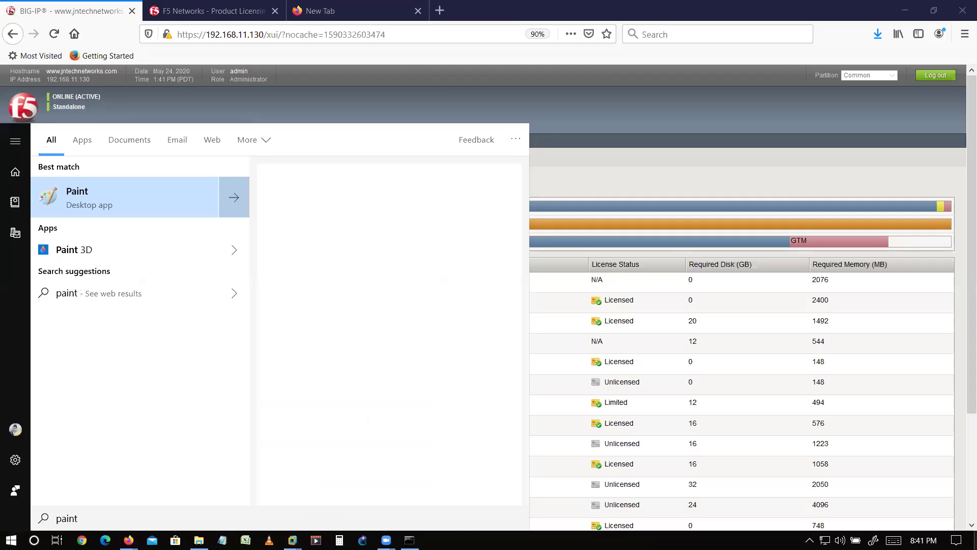
pyautogui.press('super+d')
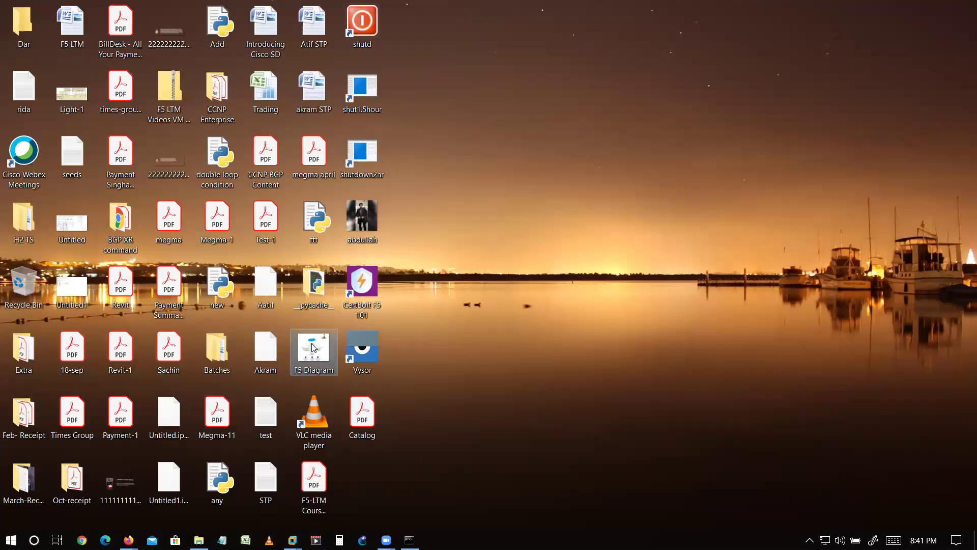
pyautogui.doubleClick(313, 348)
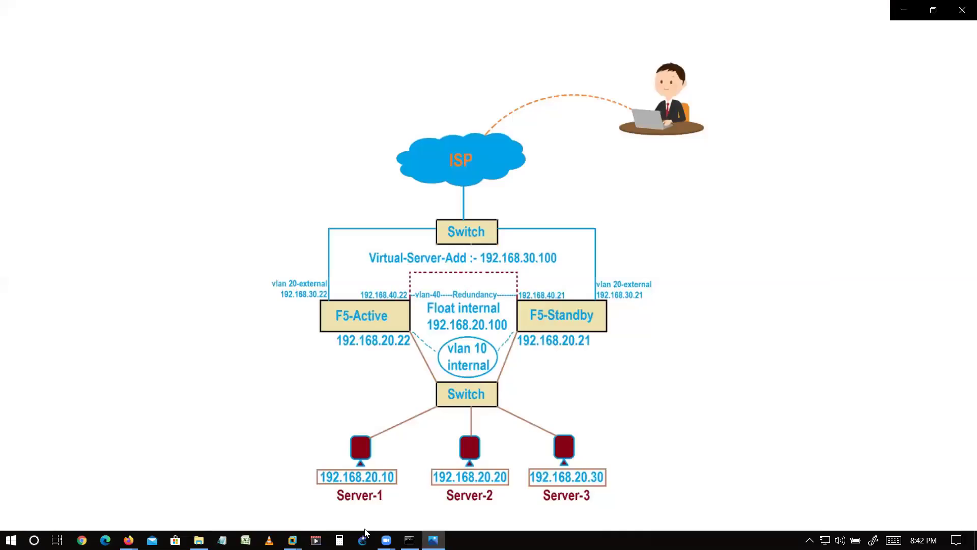
# - Launch Notepad beside the diagram and start a numbered note
pyautogui.press('super')
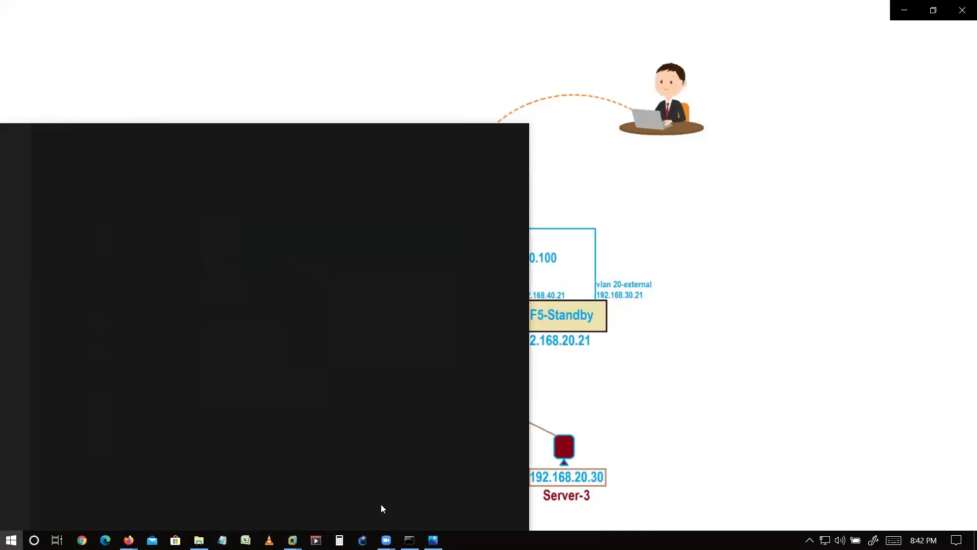
pyautogui.write('tex')
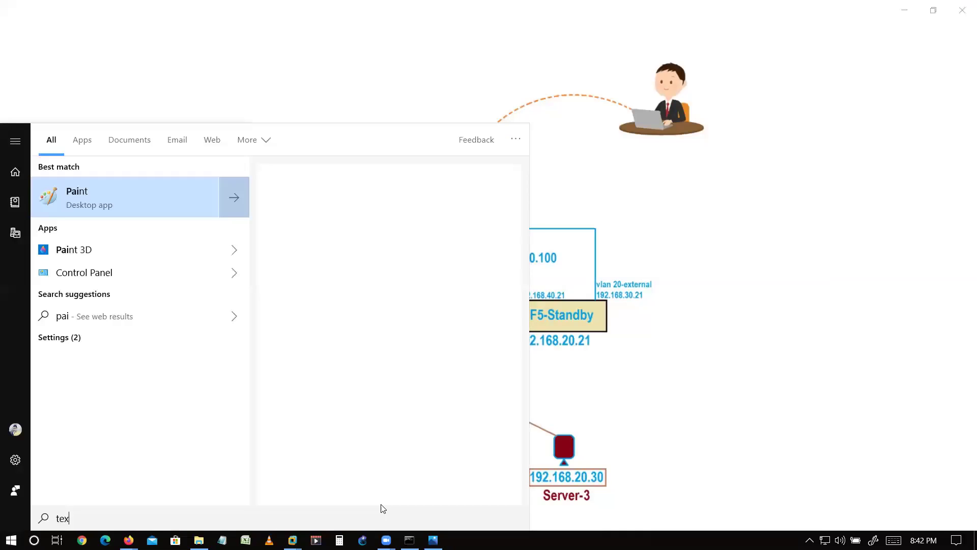
pyautogui.press('Return')
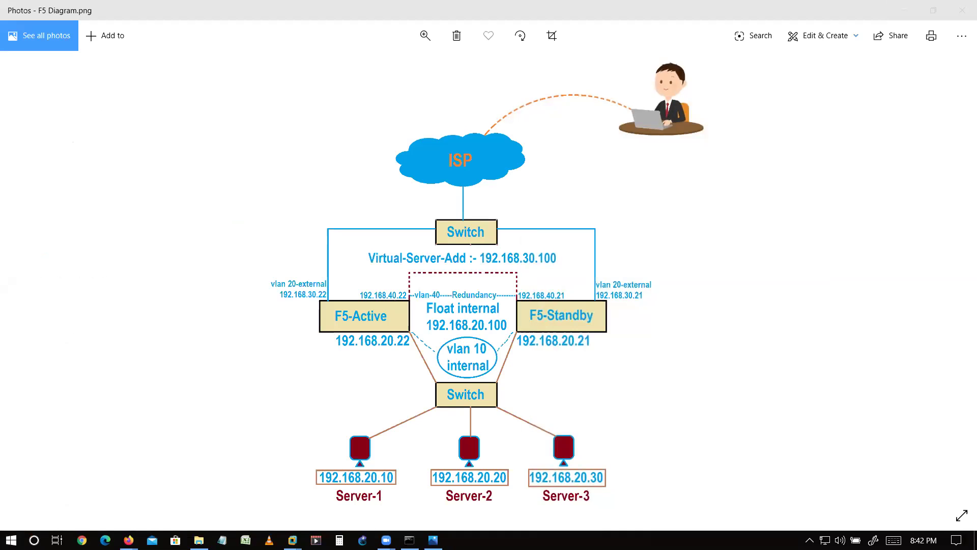
pyautogui.moveTo(646, 72); pyautogui.dragTo(779, 141)
pyautogui.write('1.2')
pyautogui.press('BackSpace')
pyautogui.press('BackSpace')
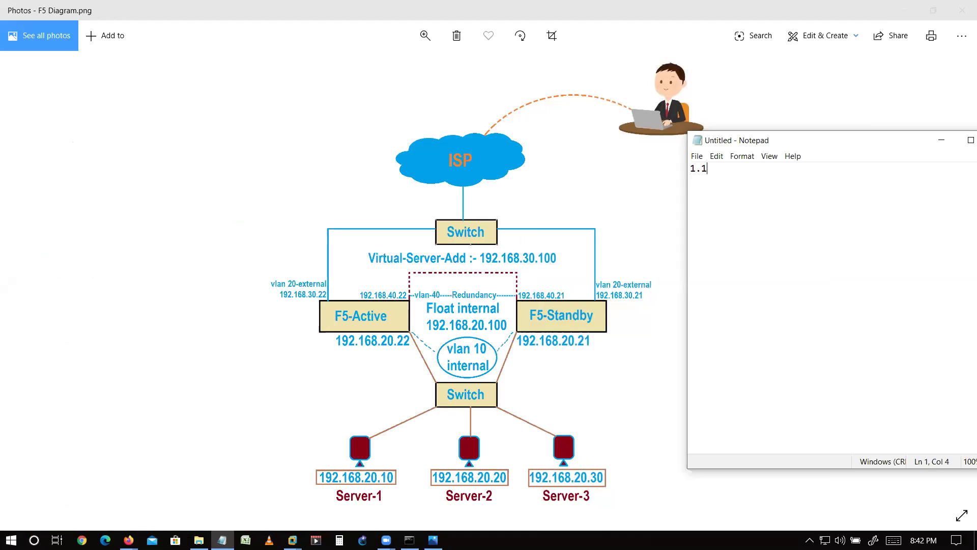
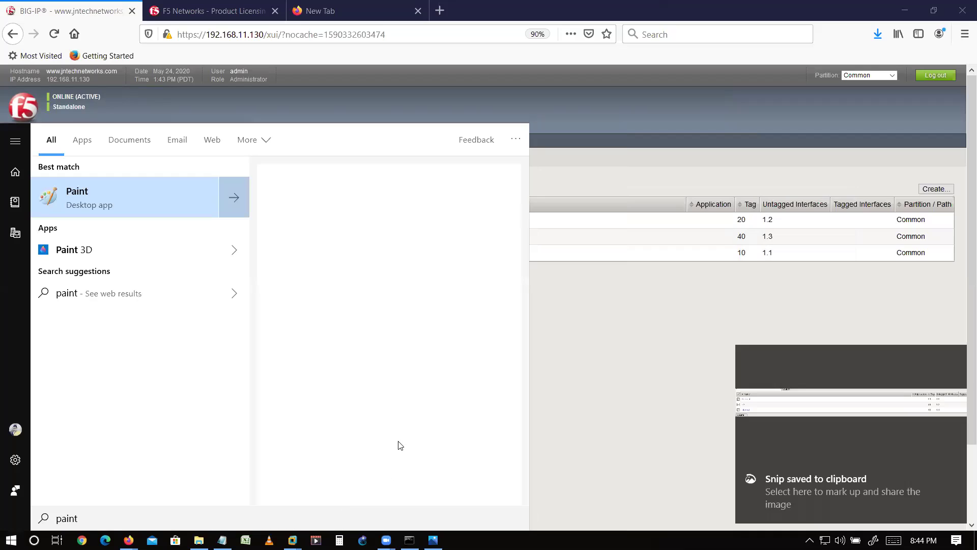
# - Paste the VLAN table snip into Paint, then try deleting the External, HA and Internal VLANs
pyautogui.press('Return')
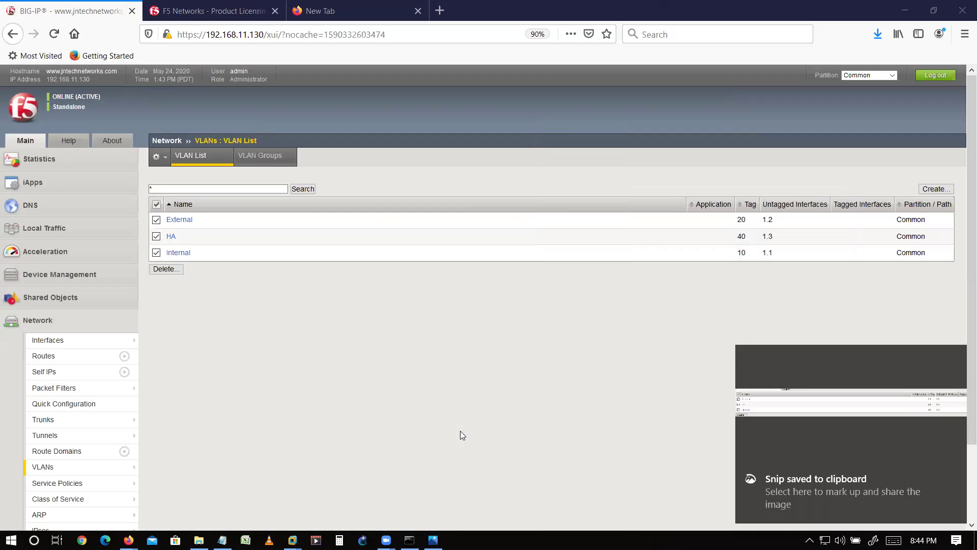
pyautogui.hotkey('ctrl', 'v')
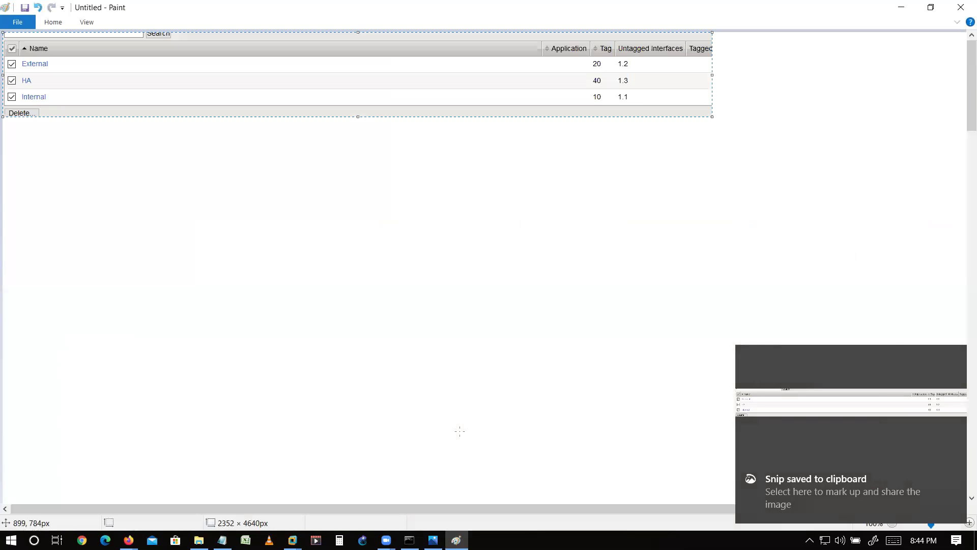
pyautogui.hotkey('alt', 'Tab')
pyautogui.click(171, 269)
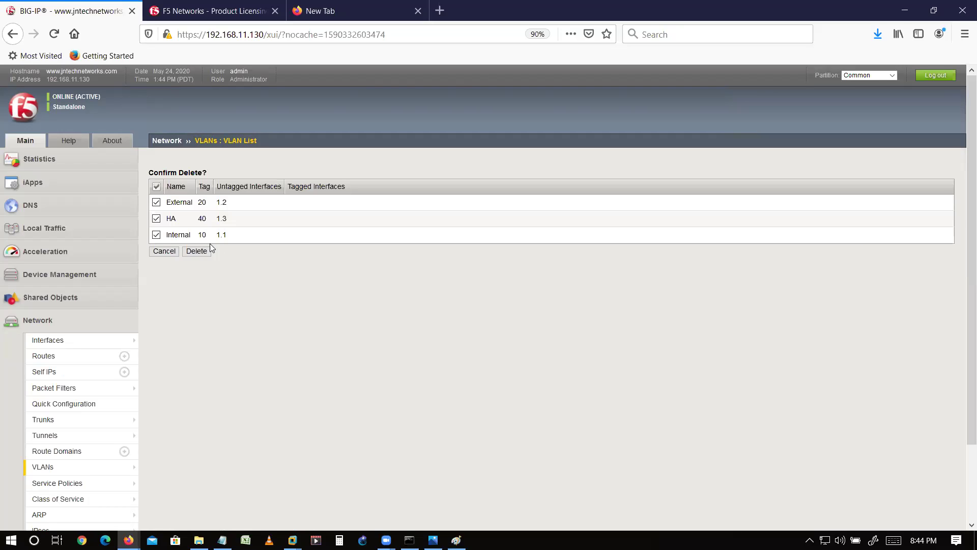
pyautogui.click(201, 251)
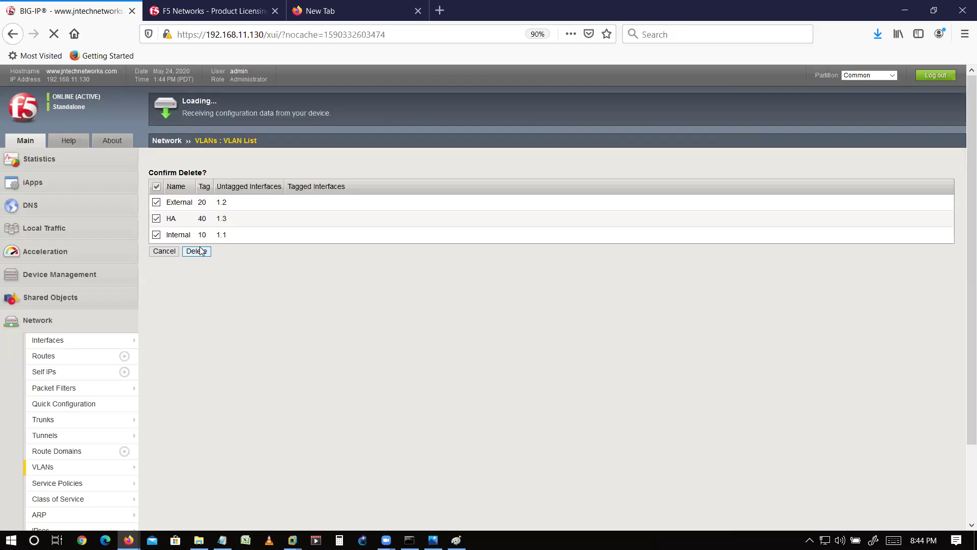
# - Open the Self IP list and capture its table with Screen snip
pyautogui.click(55, 376)
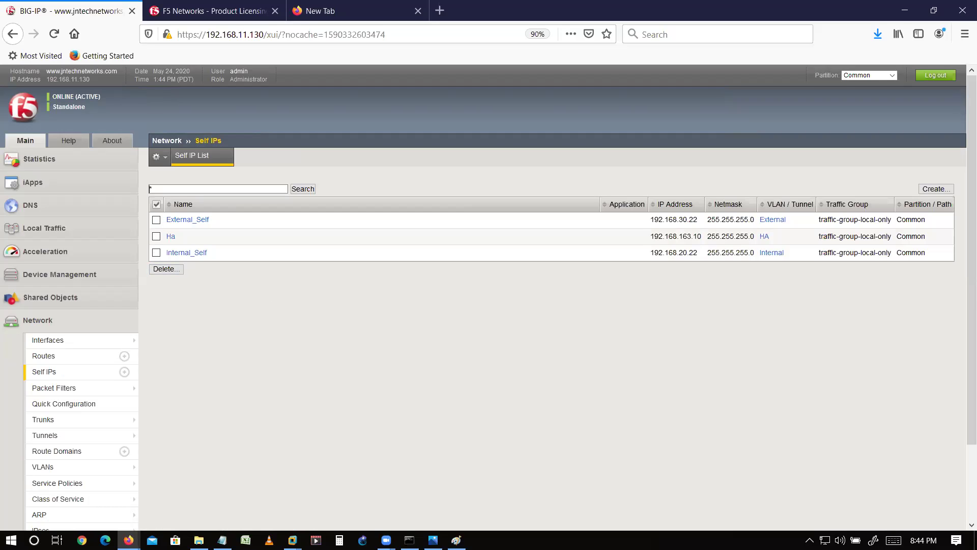
pyautogui.click(956, 540)
pyautogui.click(762, 500)
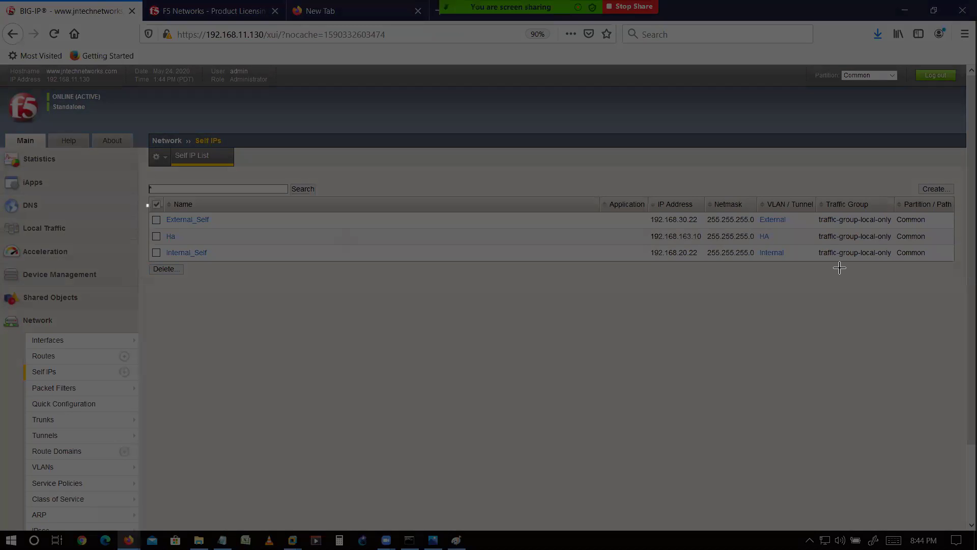
pyautogui.moveTo(148, 205); pyautogui.dragTo(875, 276)
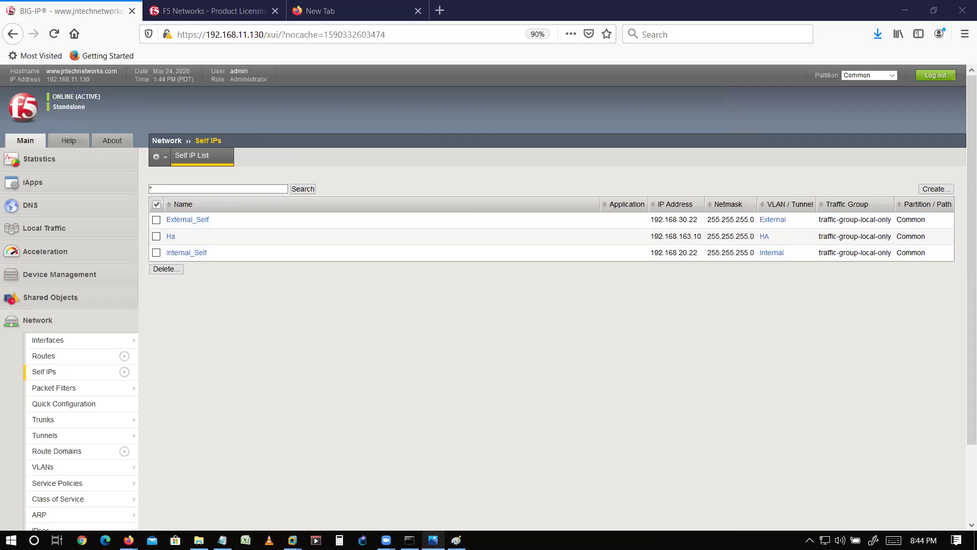
# - Paste the Self IP snip below the VLAN capture in Paint, then minimize Paint
pyautogui.hotkey('alt', 'Tab')
pyautogui.hotkey('ctrl', 'v')
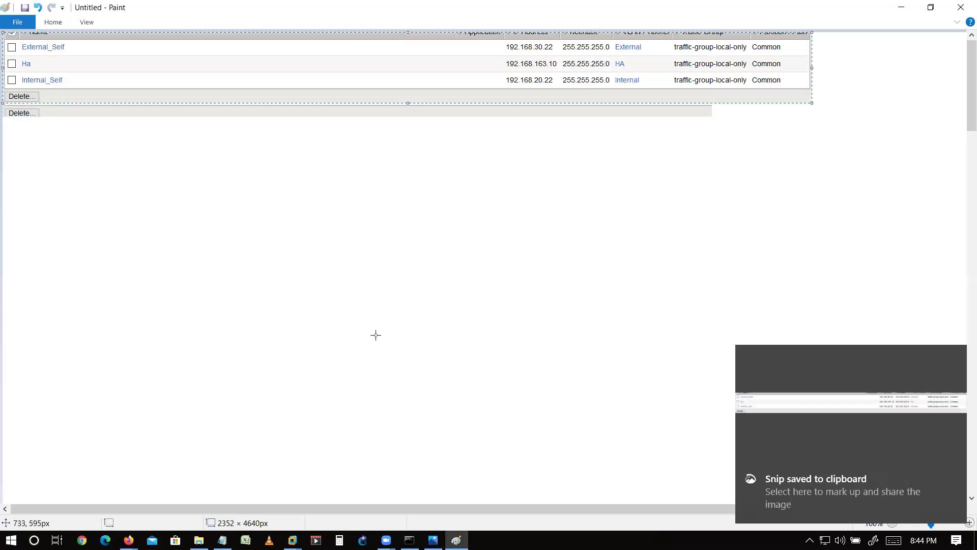
pyautogui.moveTo(215, 68); pyautogui.dragTo(219, 175)
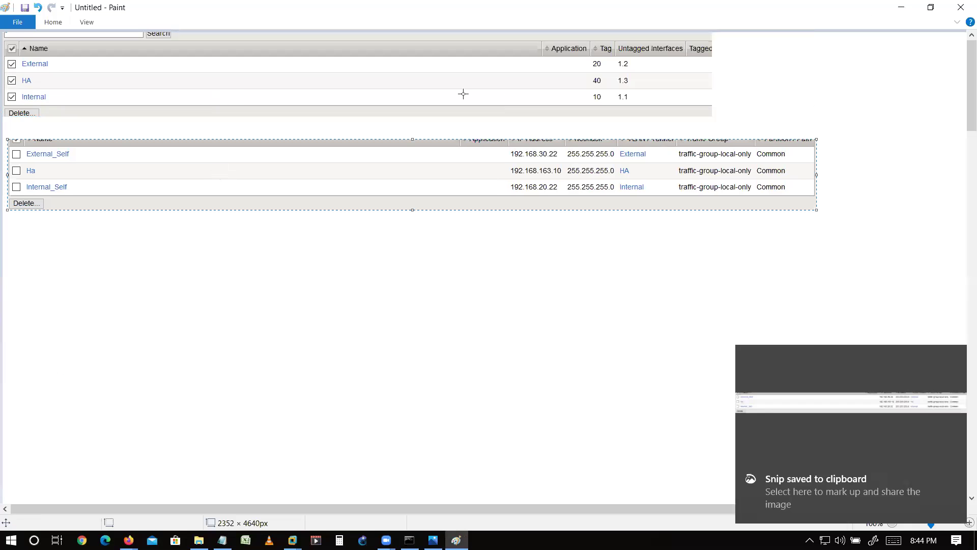
pyautogui.click(899, 8)
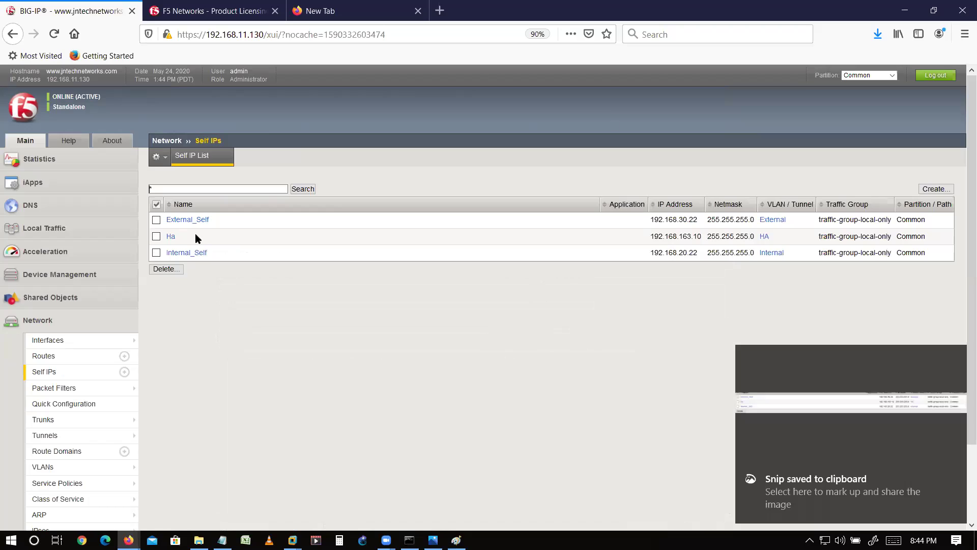
# - Delete the External_Self, Ha and Internal_Self self IPs, then dismiss the error and reload
pyautogui.click(156, 220)
pyautogui.click(156, 236)
pyautogui.click(156, 253)
pyautogui.click(160, 269)
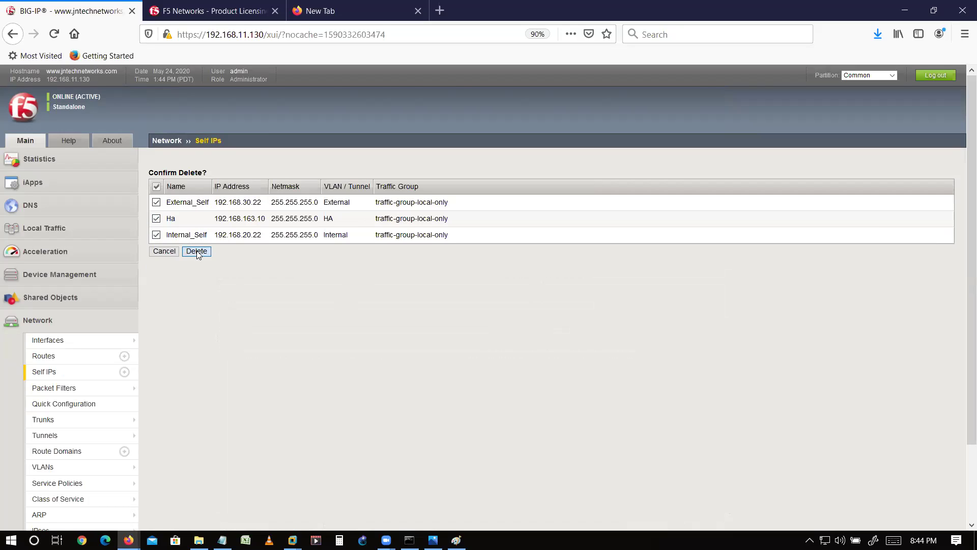
pyautogui.click(197, 252)
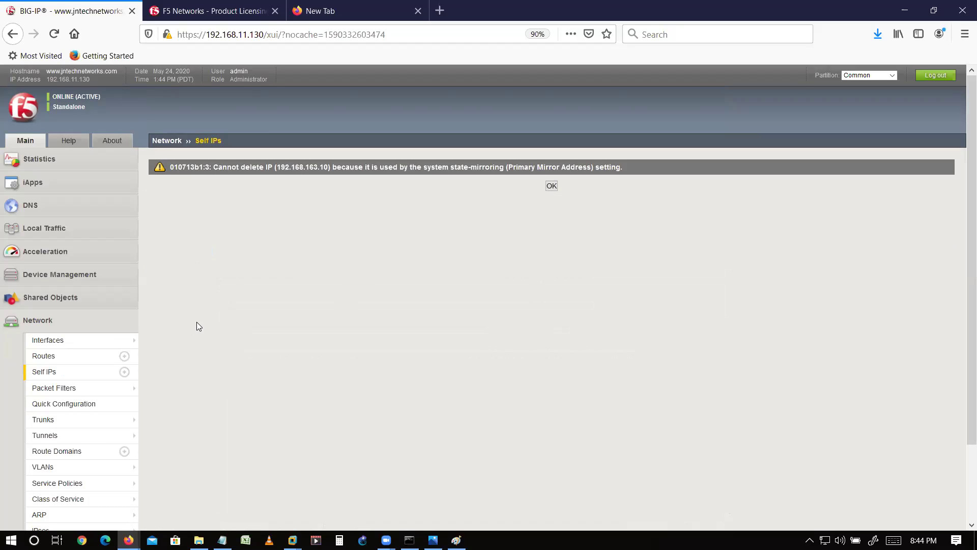
pyautogui.click(553, 186)
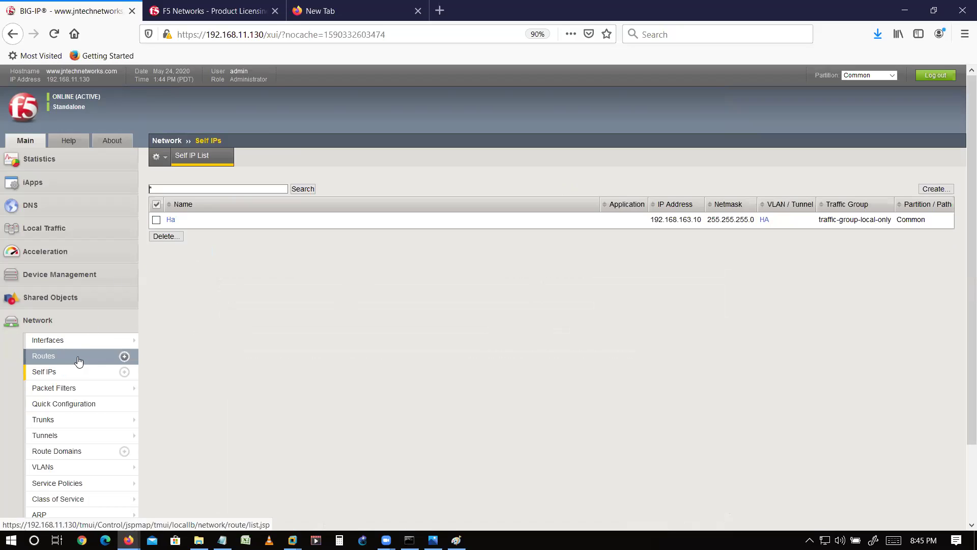
# - From the VLAN list, delete the External, HA and Internal VLANs and dismiss the warnings
pyautogui.click(68, 343)
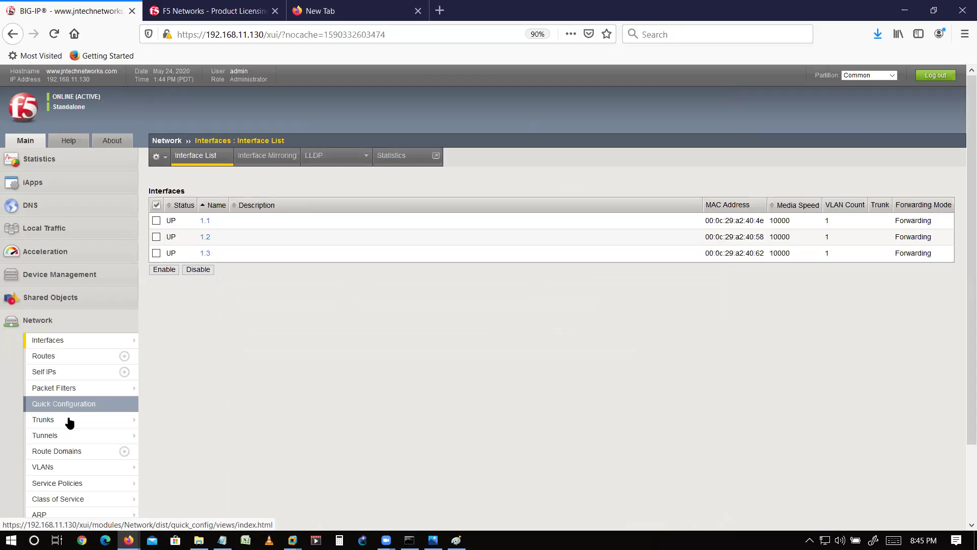
pyautogui.click(72, 476)
pyautogui.click(155, 221)
pyautogui.click(156, 236)
pyautogui.click(156, 253)
pyautogui.click(161, 269)
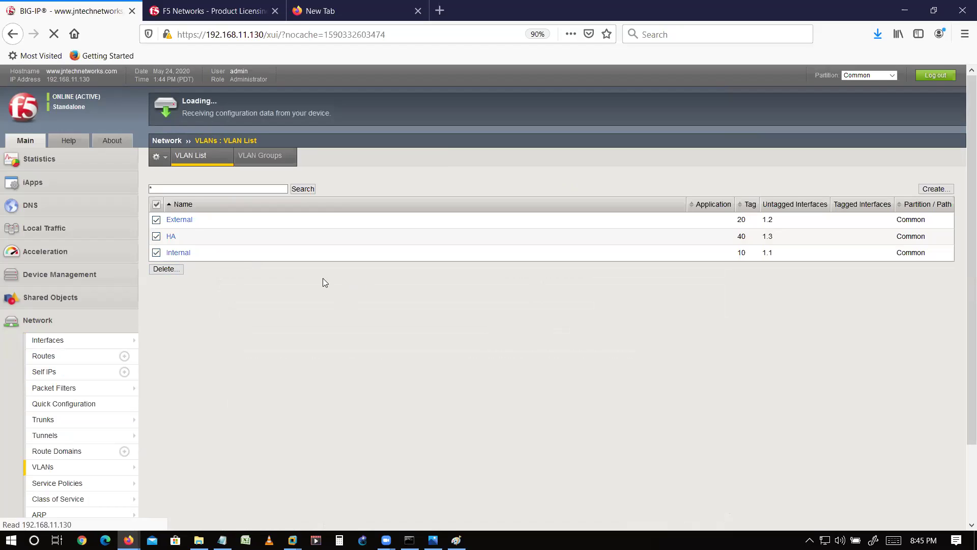
pyautogui.click(197, 251)
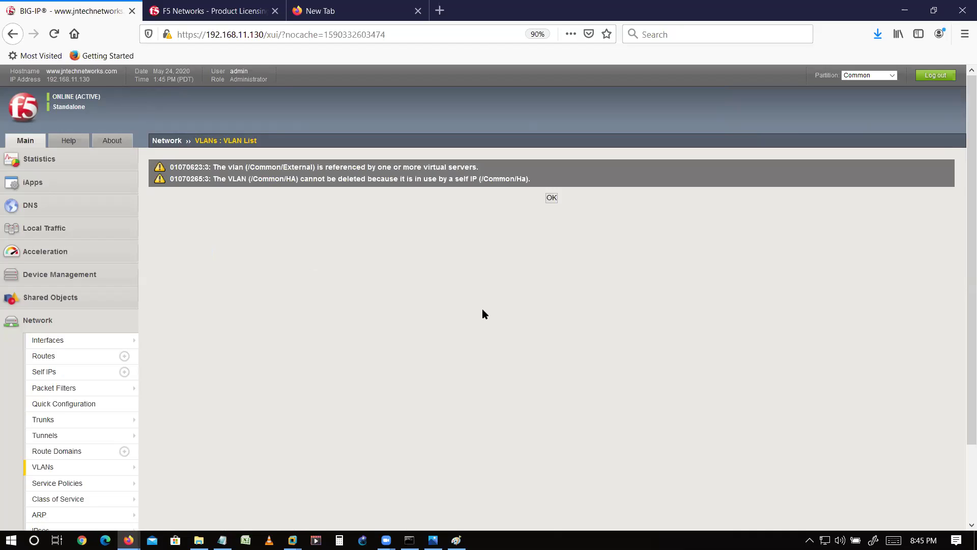
pyautogui.click(552, 198)
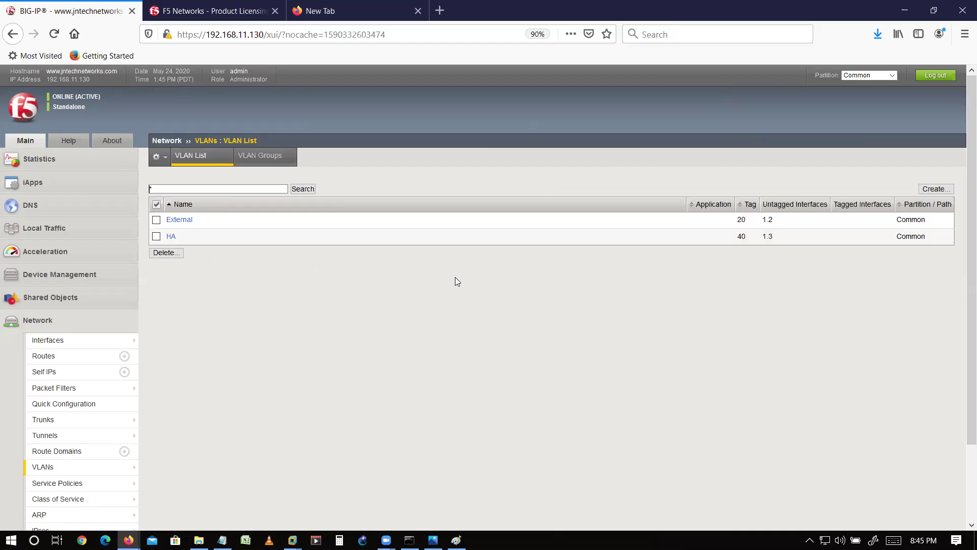
# - Retry deleting the External VLAN and highlight the virtual-server error blocking it
pyautogui.click(157, 220)
pyautogui.click(166, 252)
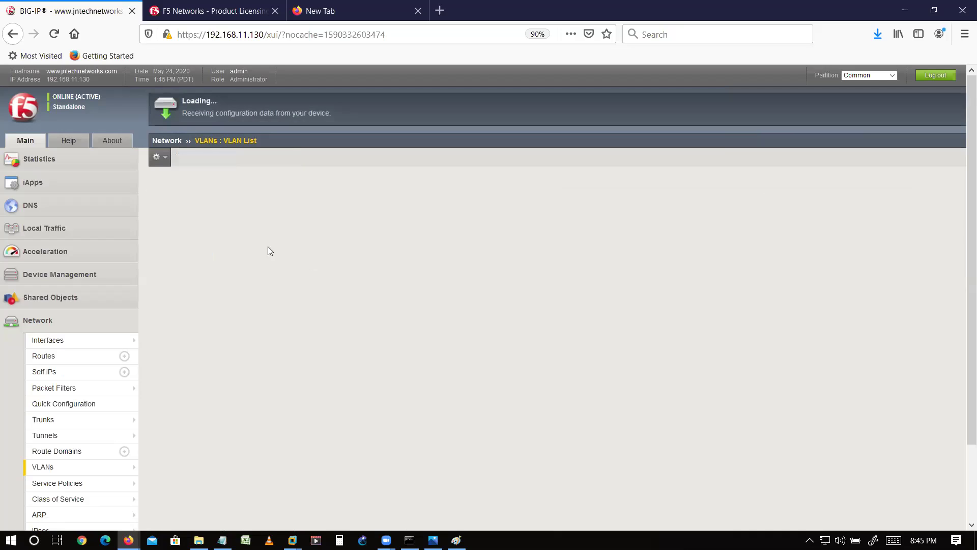
pyautogui.click(199, 220)
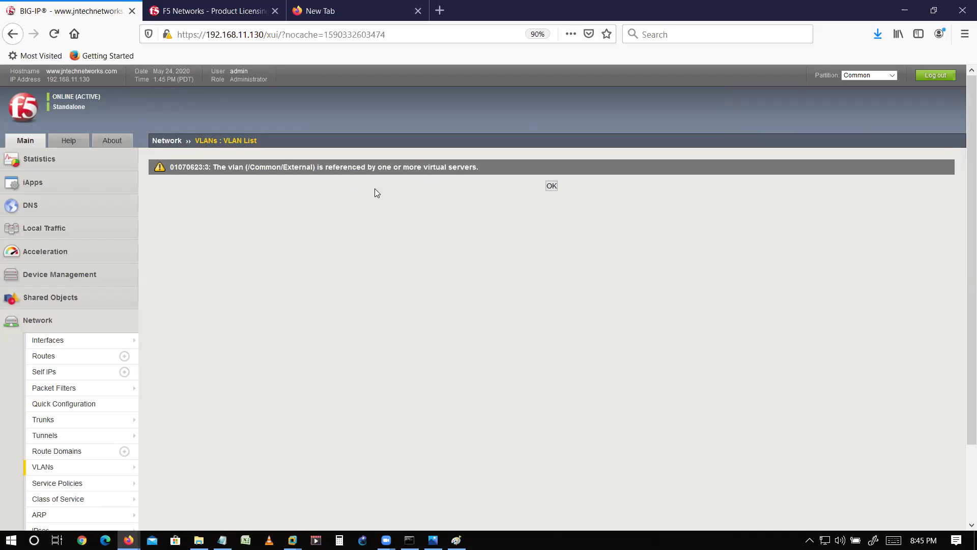
pyautogui.moveTo(430, 167); pyautogui.dragTo(348, 167)
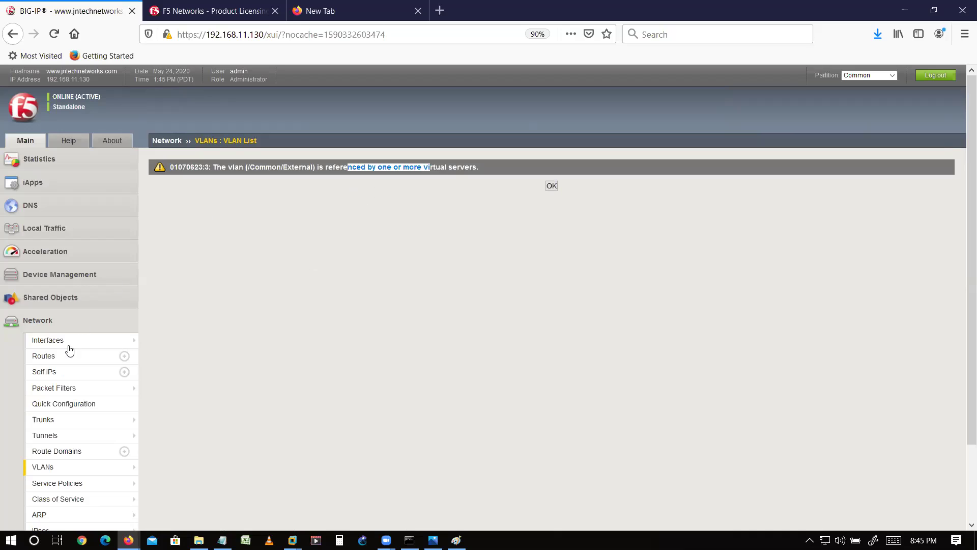
# - Delete the VS_80 virtual server under Local Traffic
pyautogui.click(44, 277)
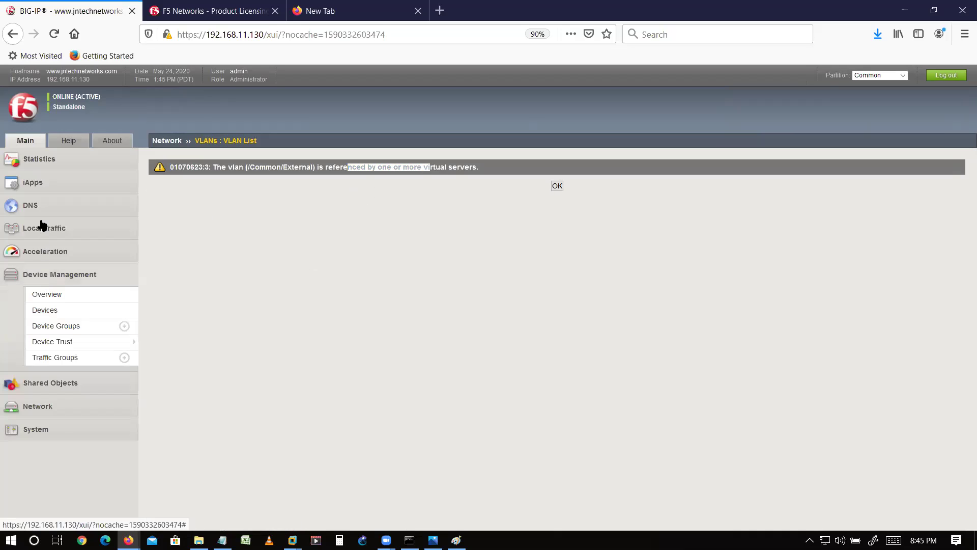
pyautogui.click(43, 227)
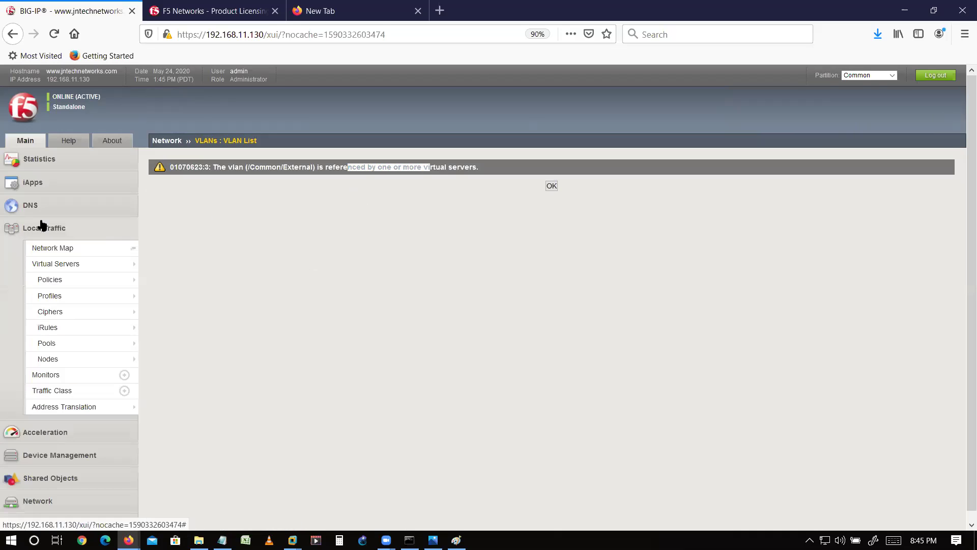
pyautogui.click(80, 272)
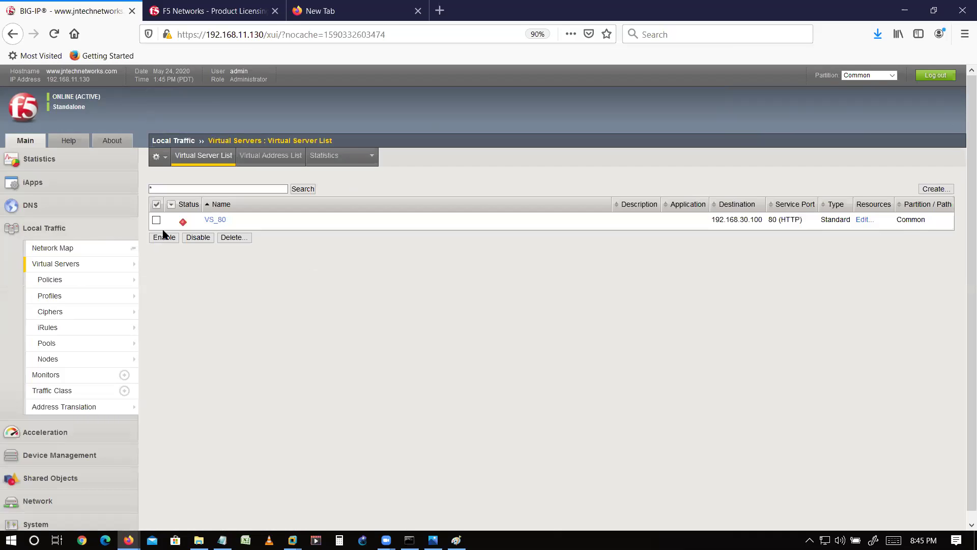
pyautogui.click(234, 237)
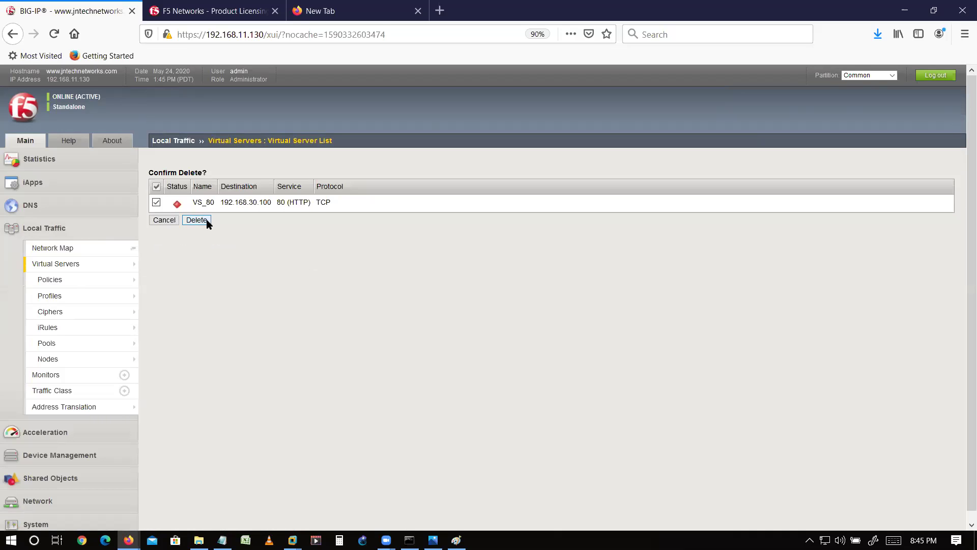
pyautogui.click(206, 221)
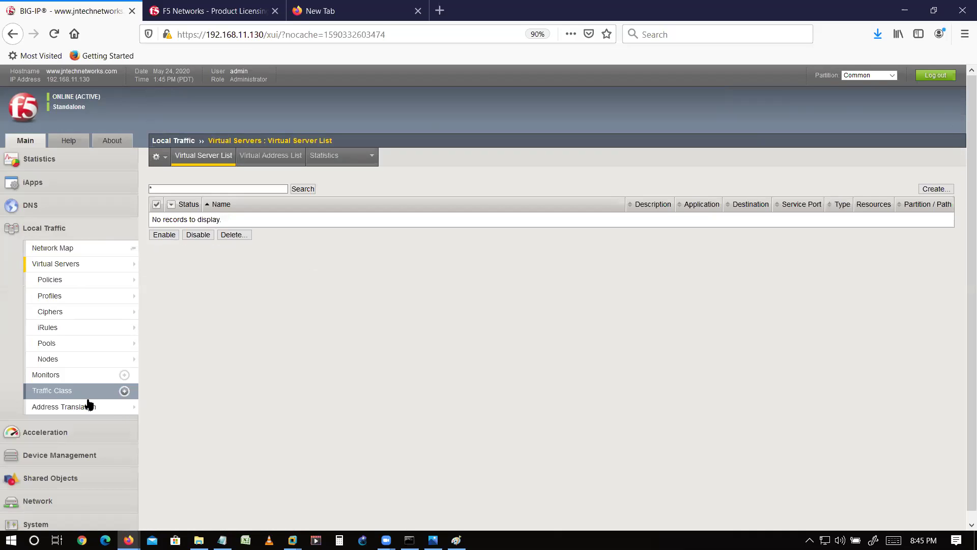
# - Delete the External VLAN from the VLAN list, leaving only HA
pyautogui.scroll(-1, 69, 458)
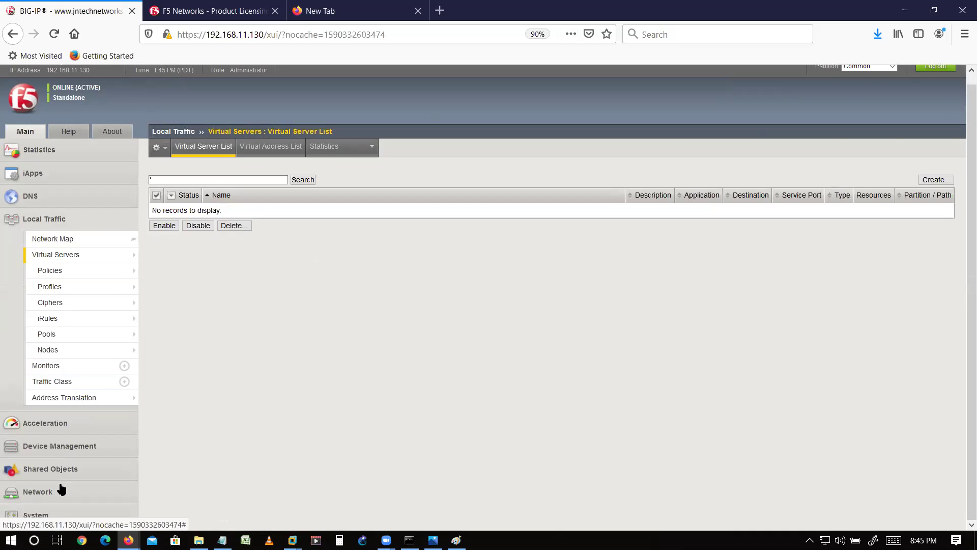
pyautogui.click(61, 489)
pyautogui.scroll(-3, 61, 458)
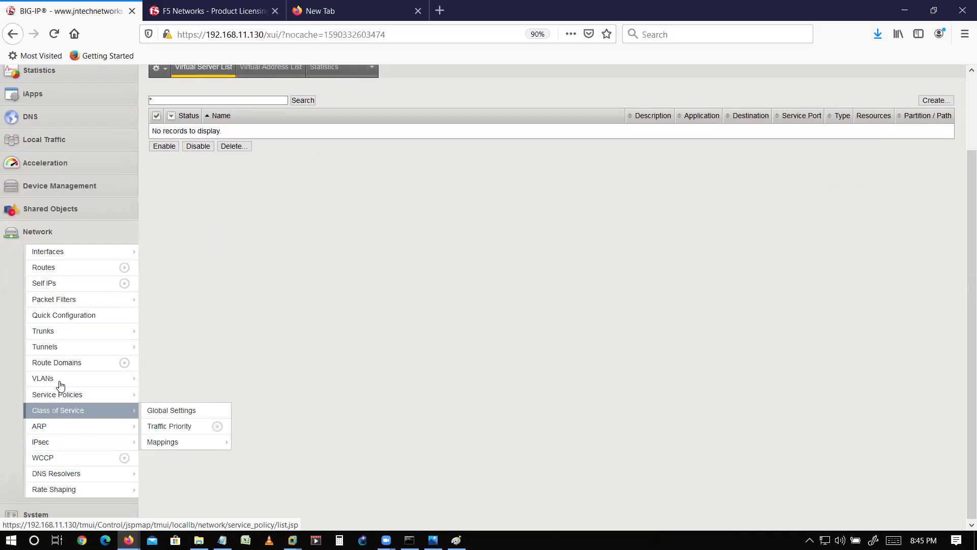
pyautogui.click(59, 379)
pyautogui.click(156, 219)
pyautogui.click(165, 252)
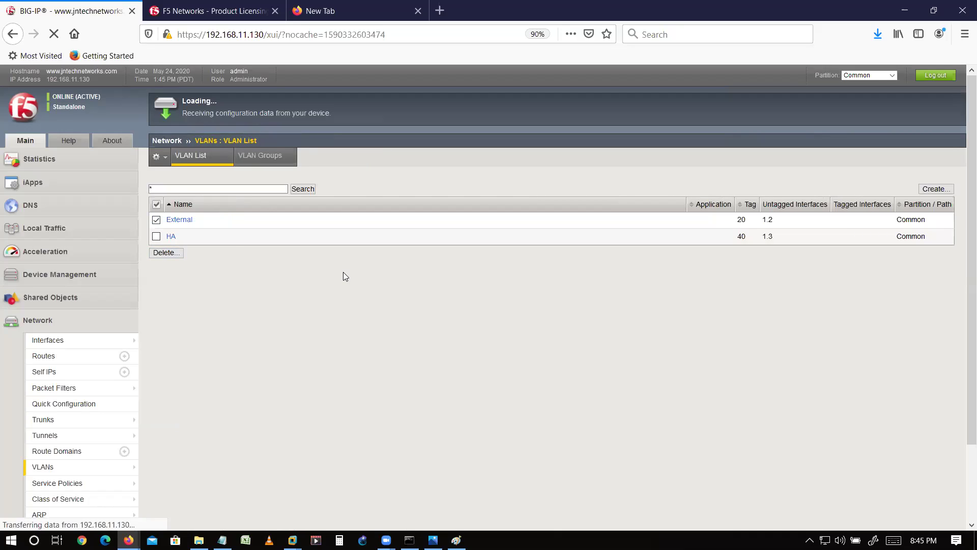
pyautogui.click(199, 221)
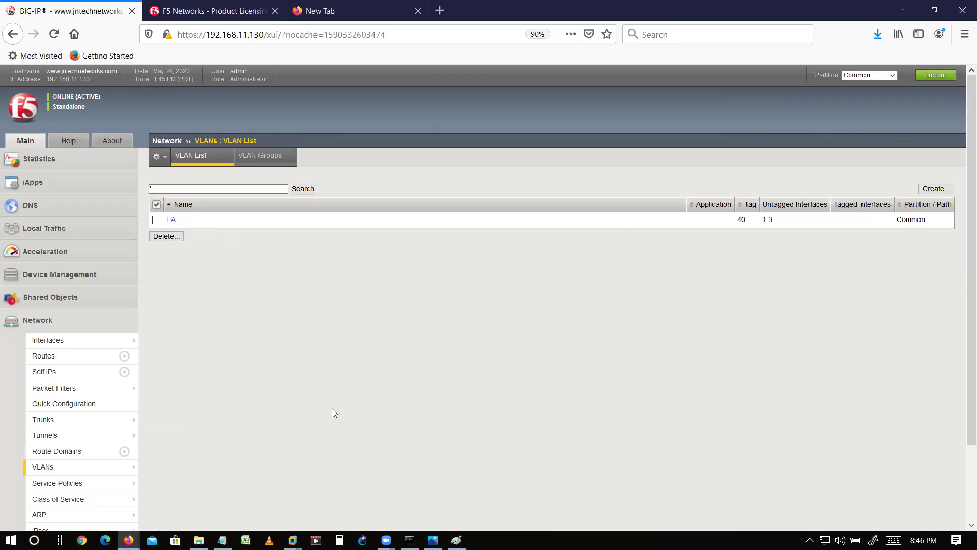
pyautogui.hotkey('alt', 'Tab')
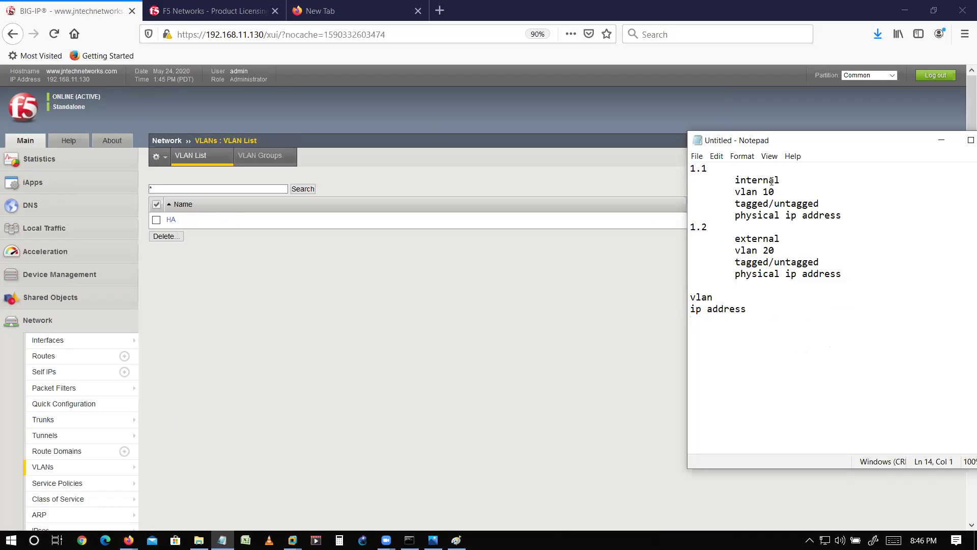
# - Check the 'internal vlan 10' note, then start a new VLAN from the VLAN list
pyautogui.click(768, 192)
pyautogui.click(89, 466)
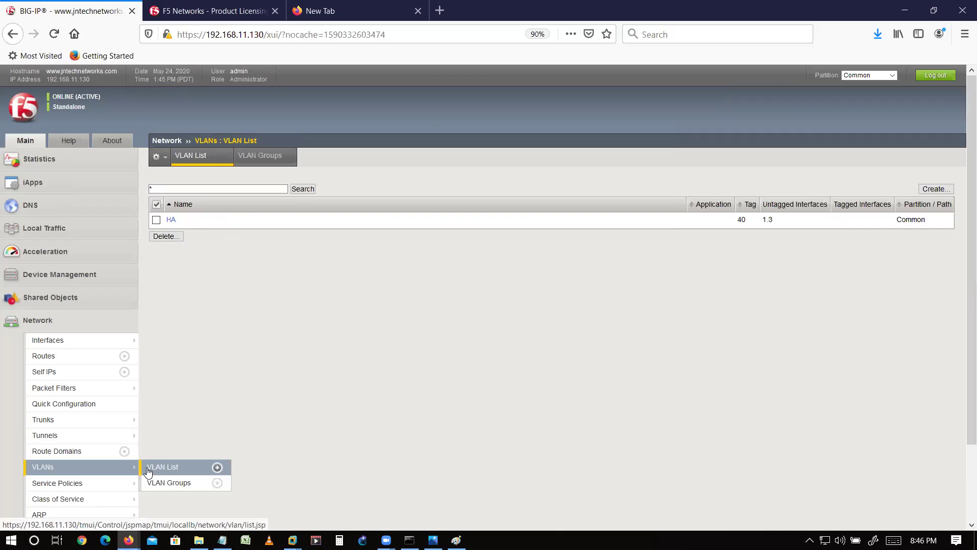
pyautogui.click(148, 471)
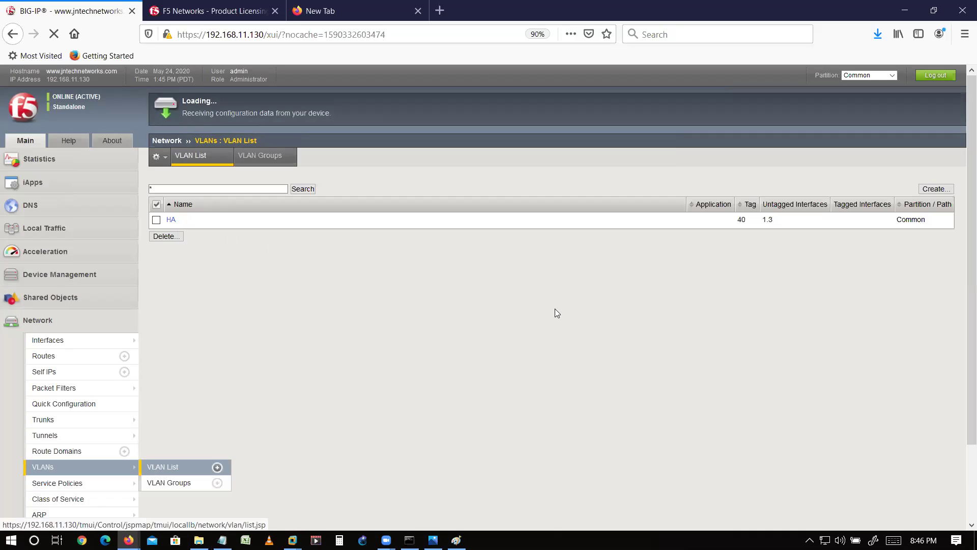
pyautogui.click(924, 192)
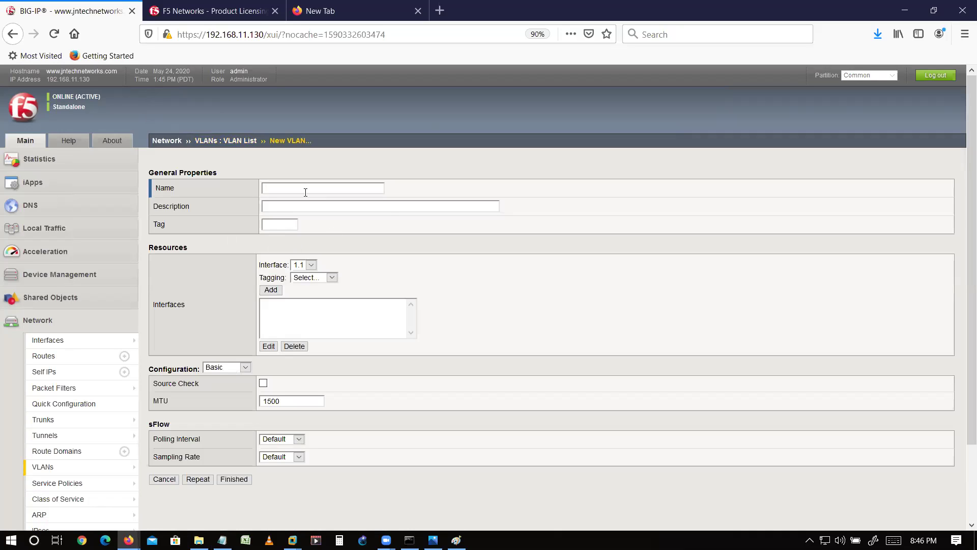
# - Create the Internal VLAN with interface 1.1 untagged and save it with Repeat
pyautogui.click(306, 188)
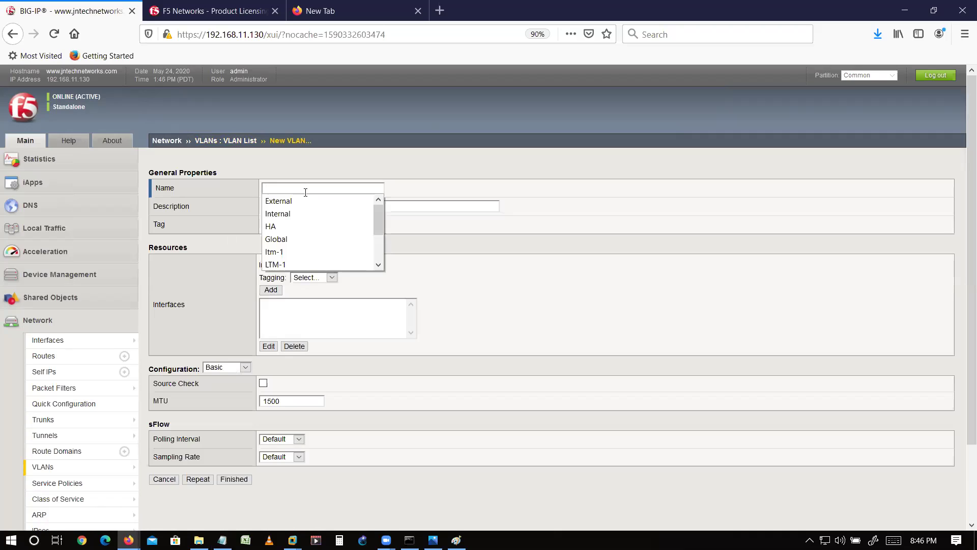
pyautogui.write('Int')
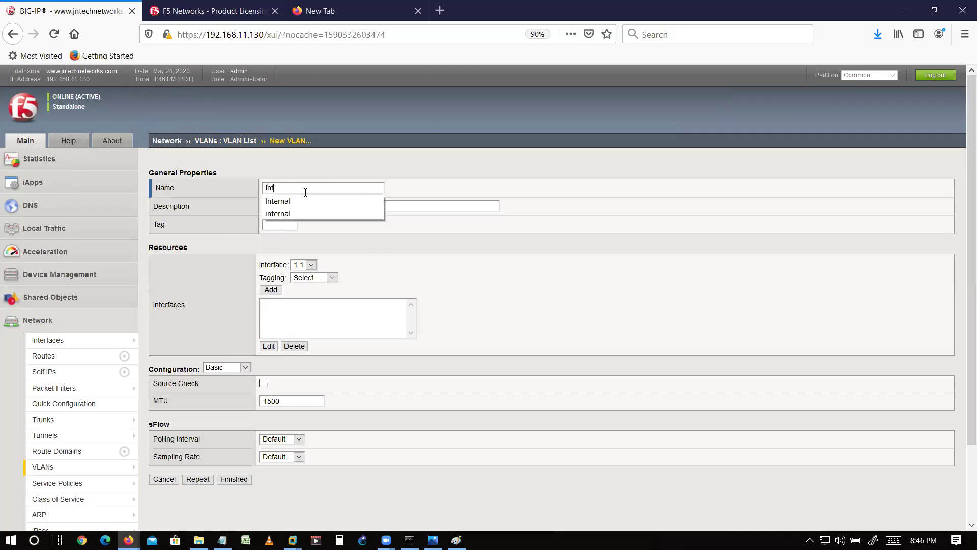
pyautogui.write('ernal')
pyautogui.click(438, 207)
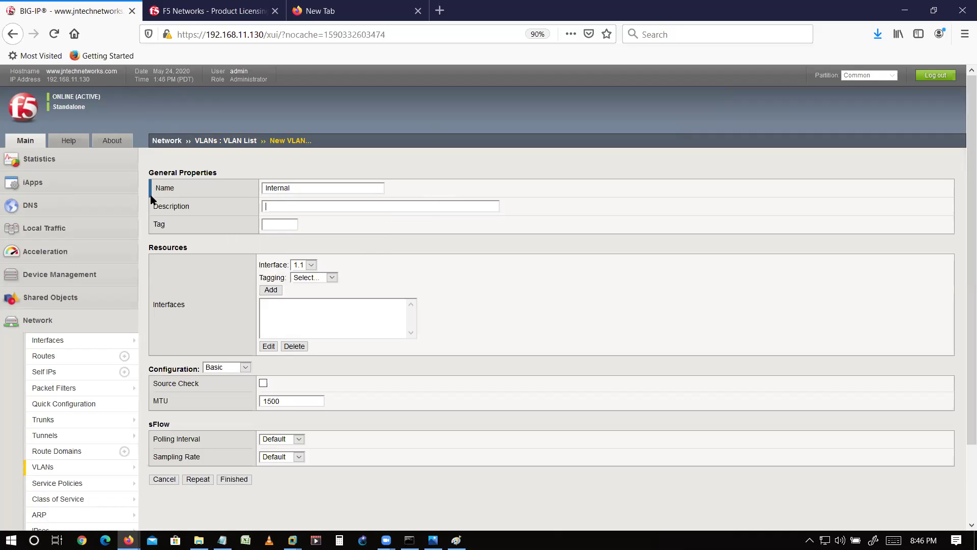
pyautogui.click(308, 264)
pyautogui.click(332, 276)
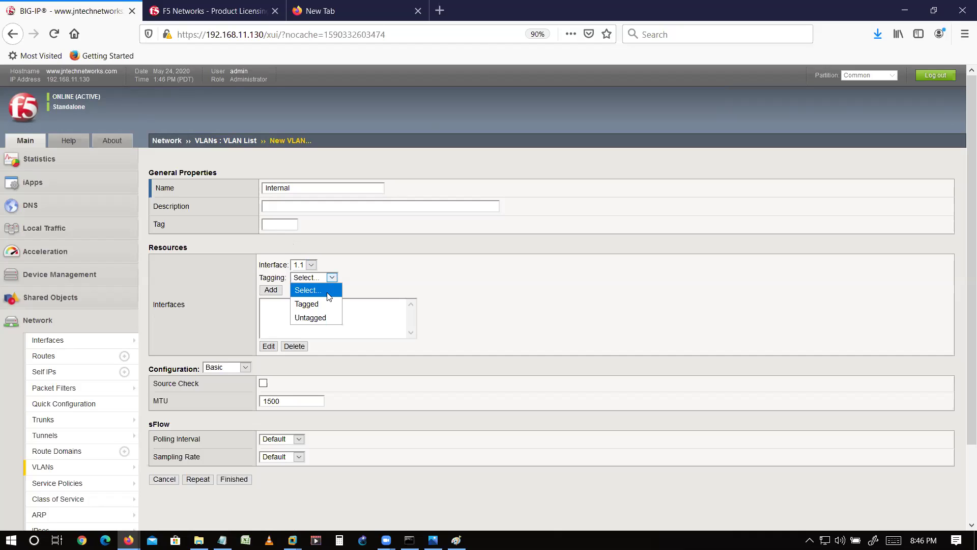
pyautogui.click(322, 317)
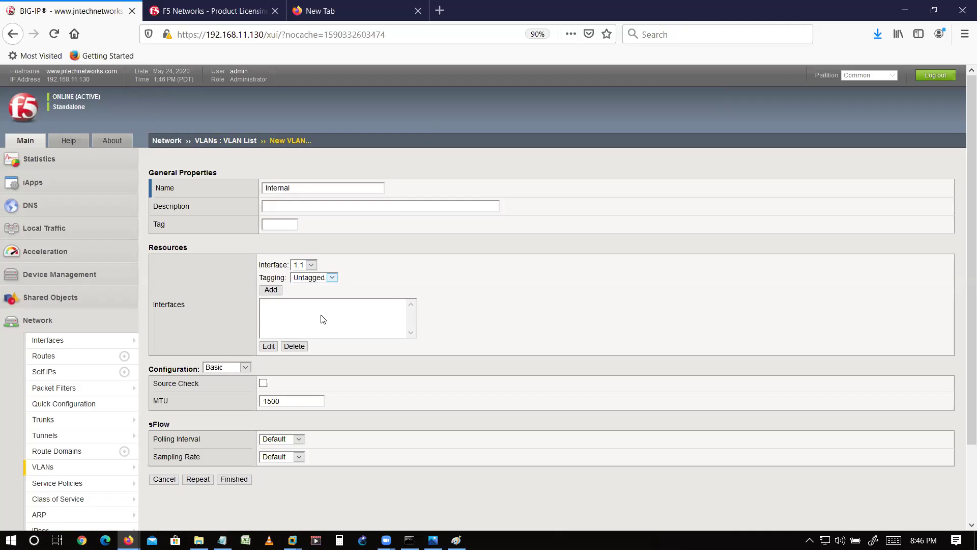
pyautogui.click(271, 289)
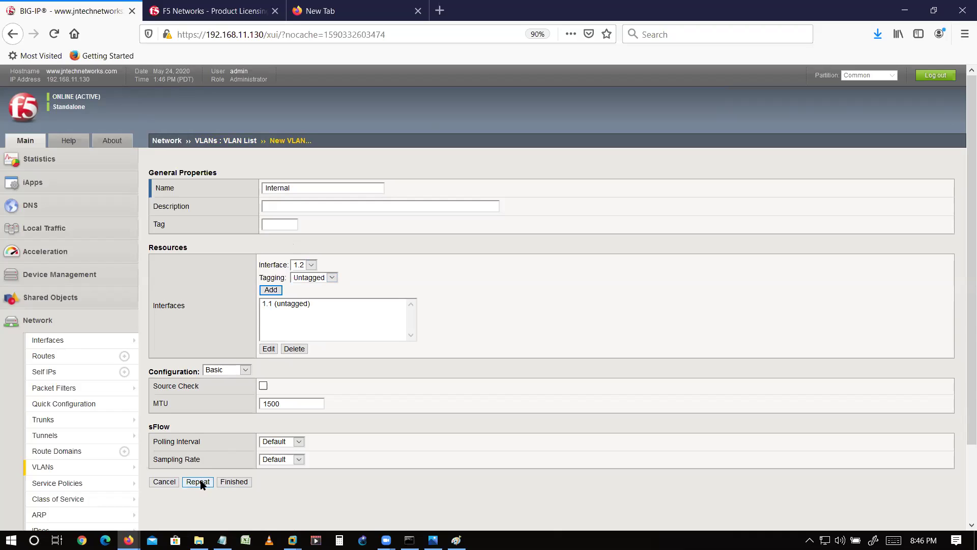
pyautogui.click(200, 483)
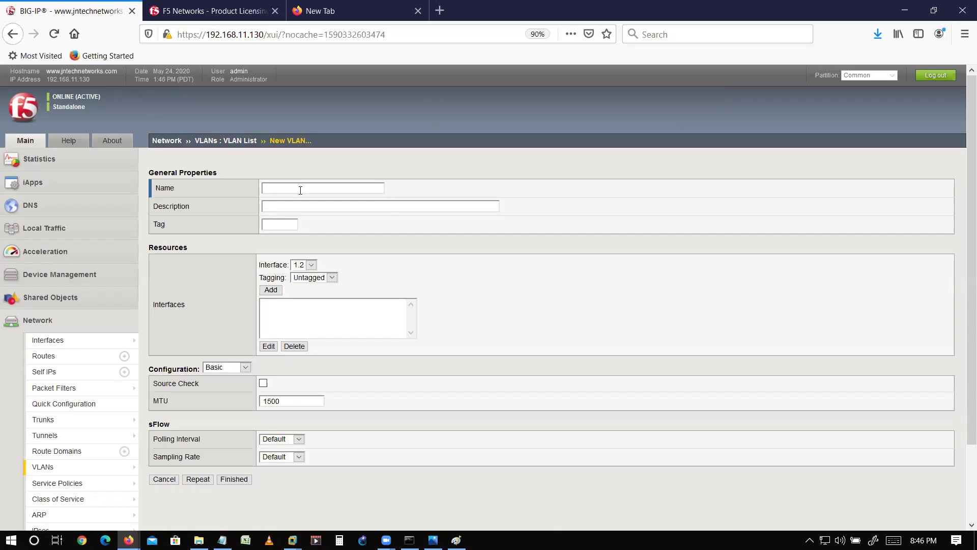
# - Create the External VLAN with interface 1.2 untagged and finish
pyautogui.click(300, 189)
pyautogui.write('Ex')
pyautogui.press('Down')
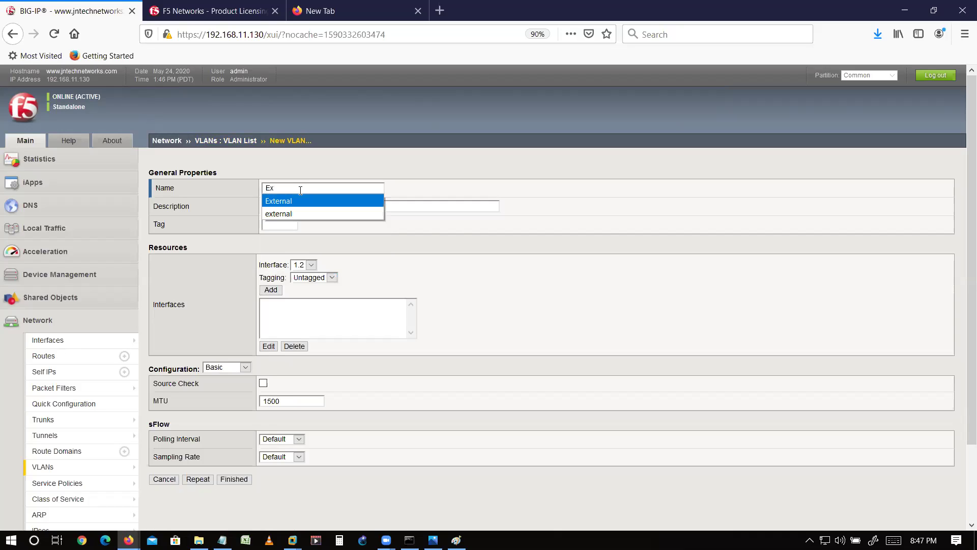
pyautogui.press('Return')
pyautogui.click(308, 278)
pyautogui.click(308, 286)
pyautogui.click(271, 290)
pyautogui.click(226, 482)
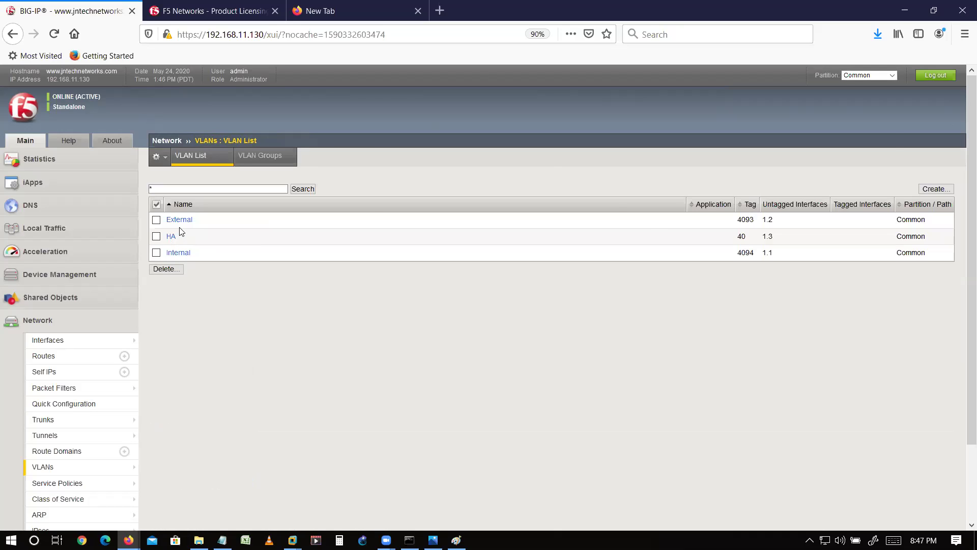
# - Review the Notepad notes on the internal interface, vlan 20 and physical IP address
pyautogui.hotkey('alt', 'Tab')
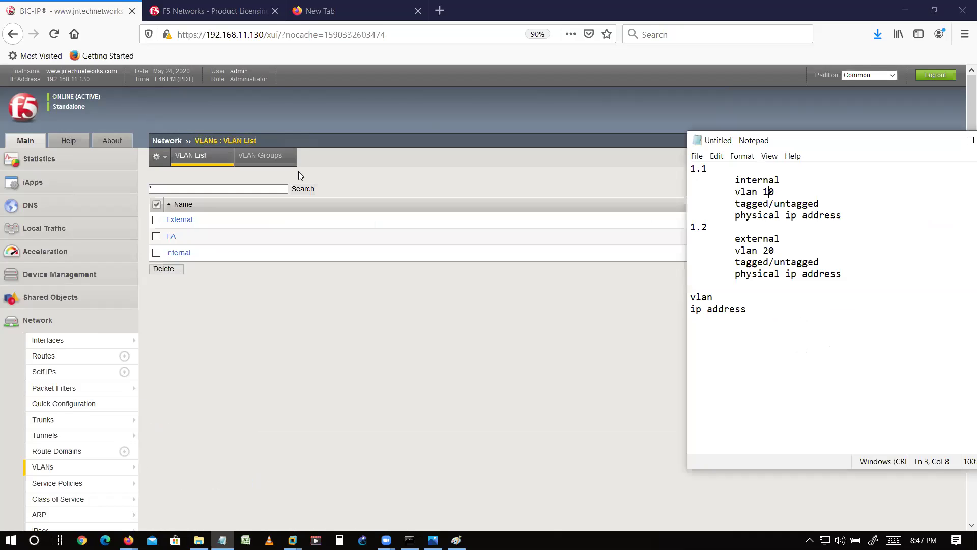
pyautogui.moveTo(752, 182); pyautogui.dragTo(797, 203)
pyautogui.moveTo(751, 249); pyautogui.dragTo(777, 253)
pyautogui.moveTo(763, 215); pyautogui.dragTo(828, 210)
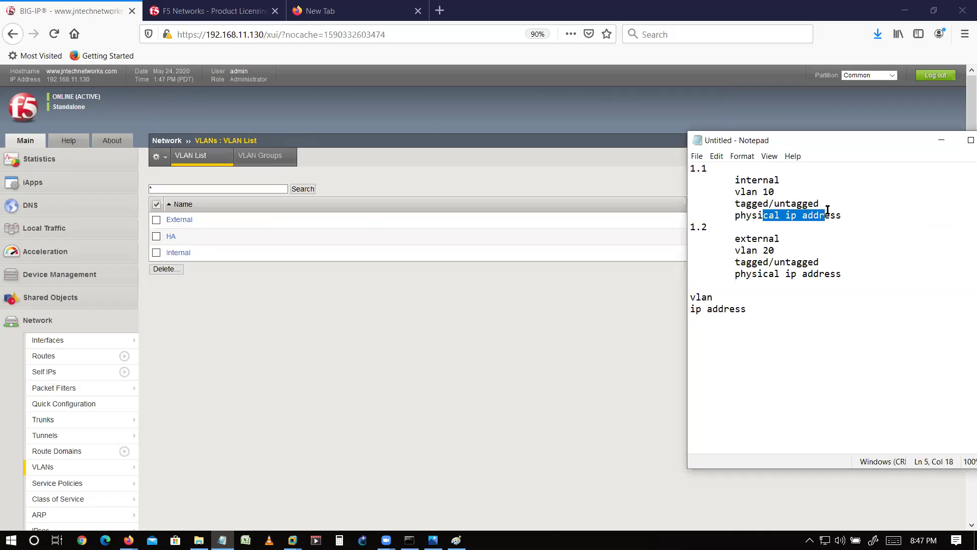
# - Check that the interfaces are UP, then start a new self IP from the Self IP list
pyautogui.click(80, 373)
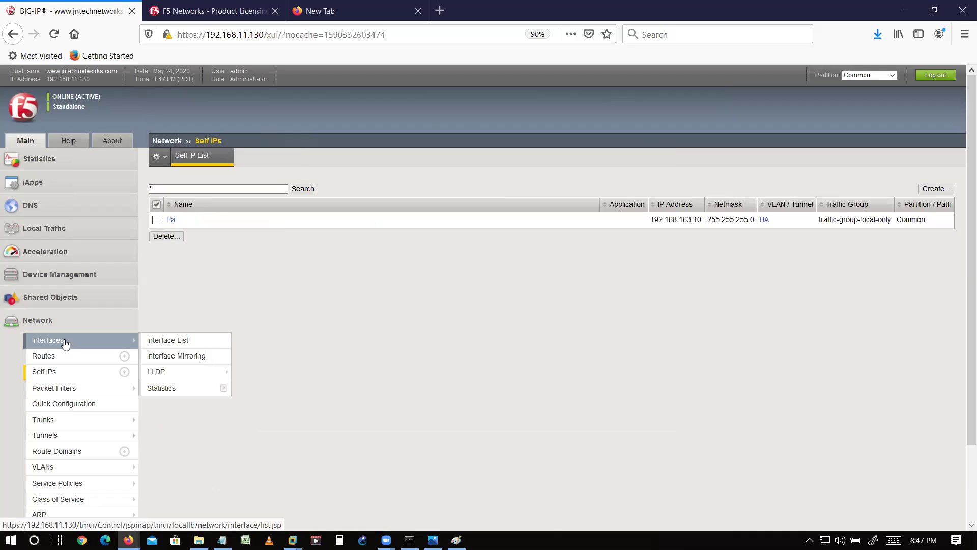
pyautogui.click(65, 342)
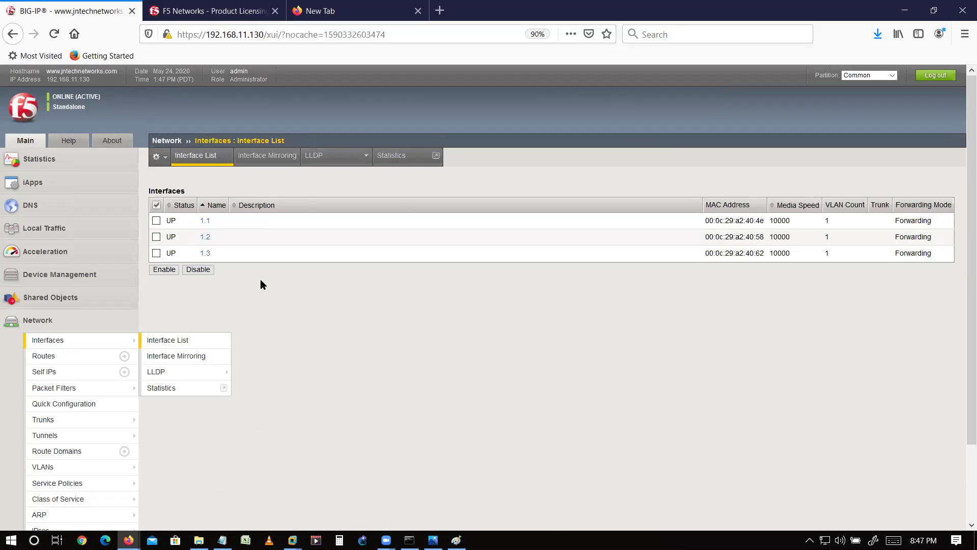
pyautogui.doubleClick(168, 238)
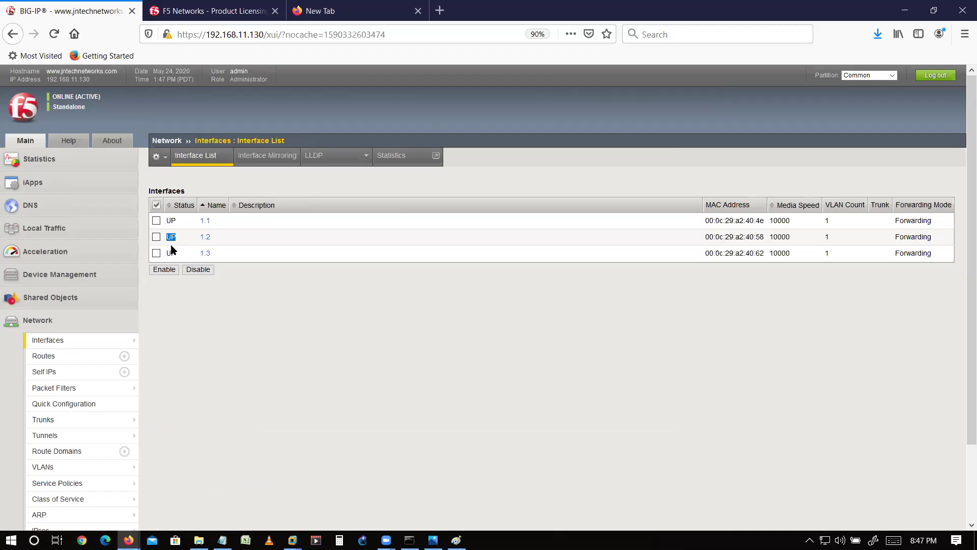
pyautogui.doubleClick(174, 249)
pyautogui.click(49, 372)
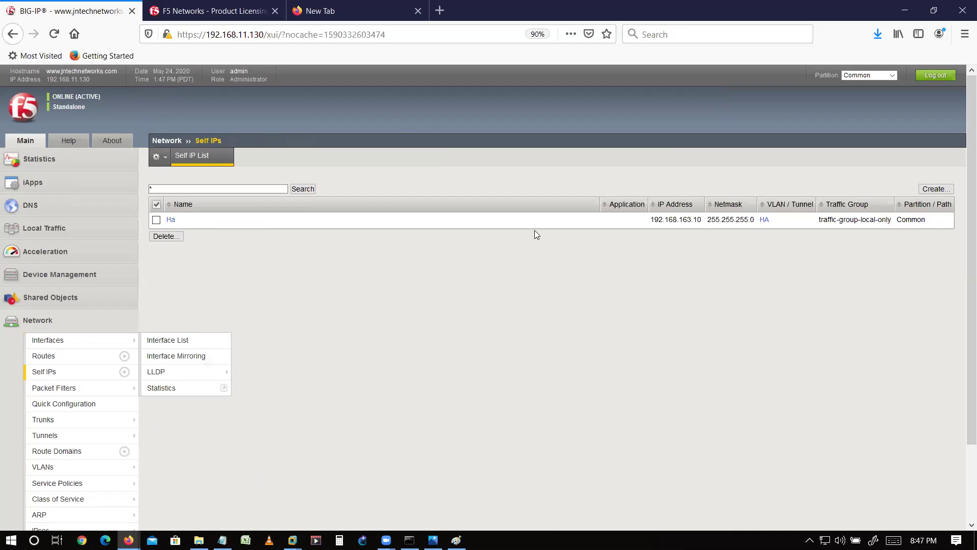
pyautogui.click(932, 188)
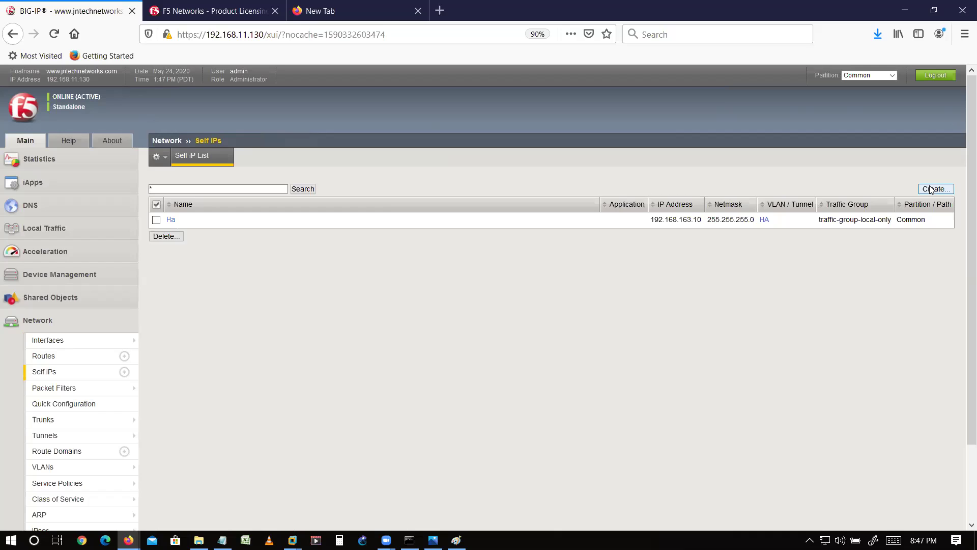
# - Name the self IP Internal_self with address 192.168.20.22 and netmask 255.255.255.0
pyautogui.click(295, 188)
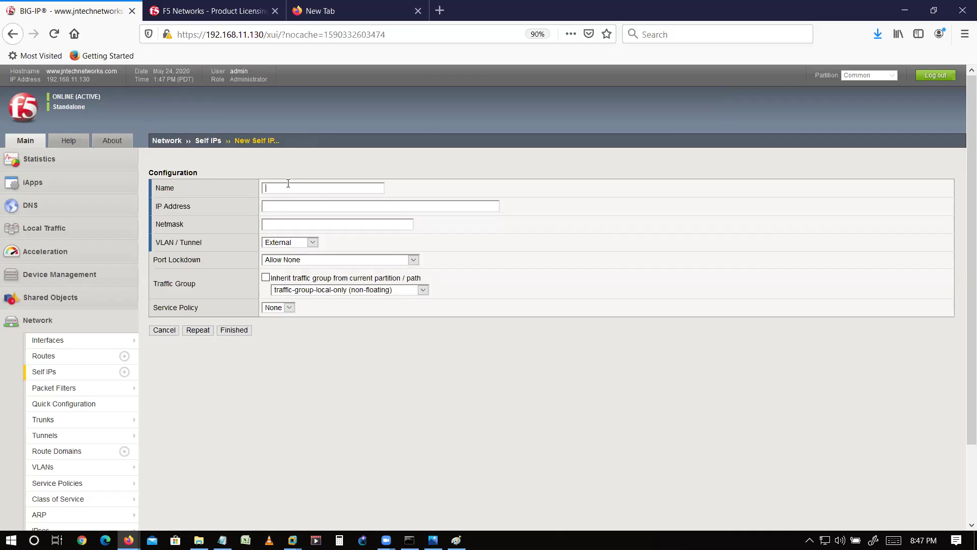
pyautogui.click(288, 186)
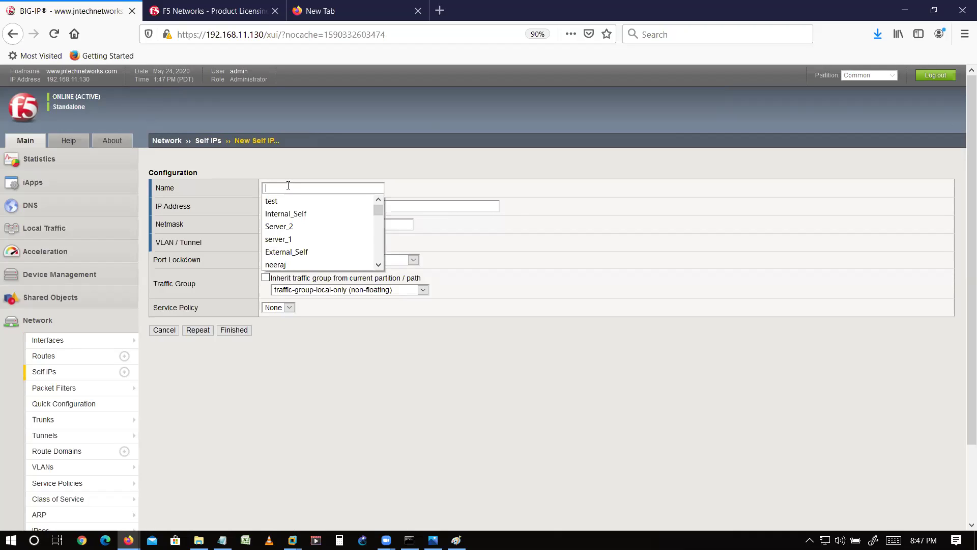
pyautogui.write('I')
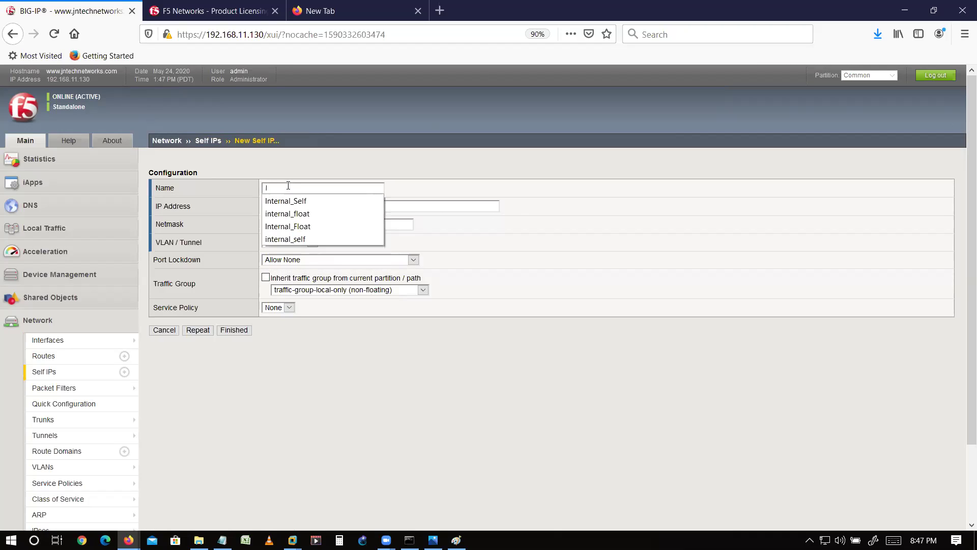
pyautogui.write('nternal_self')
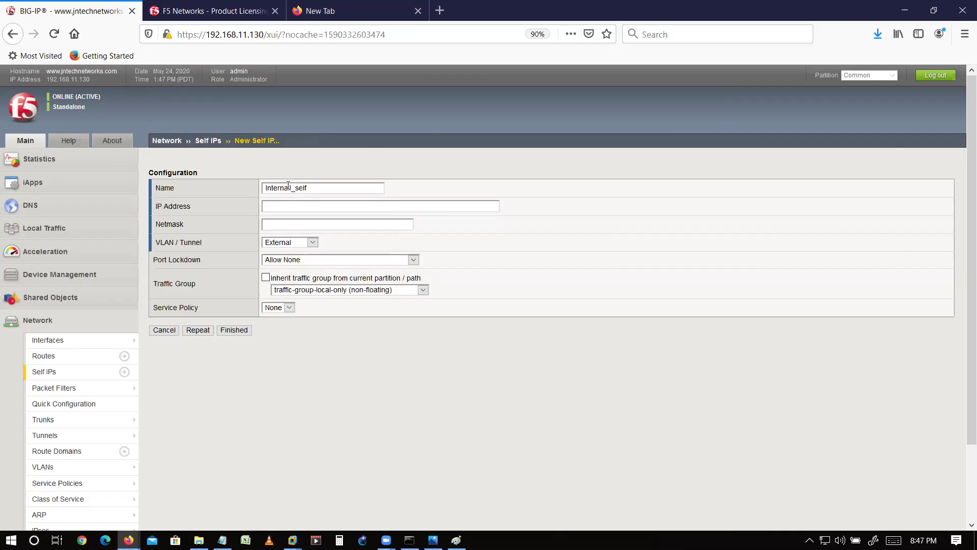
pyautogui.hotkey('alt', 'Tab')
pyautogui.hotkey('alt', 'Tab')
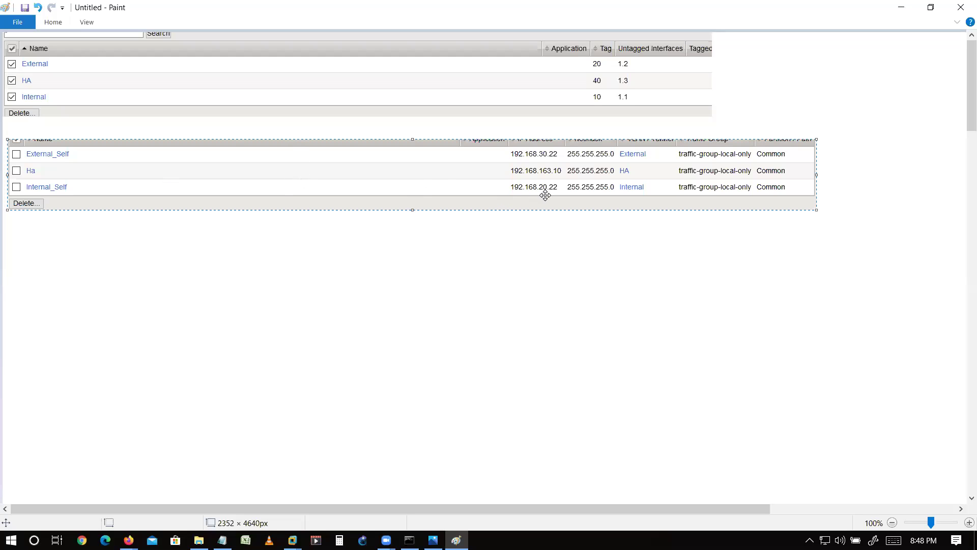
pyautogui.hotkey('alt', 'Tab')
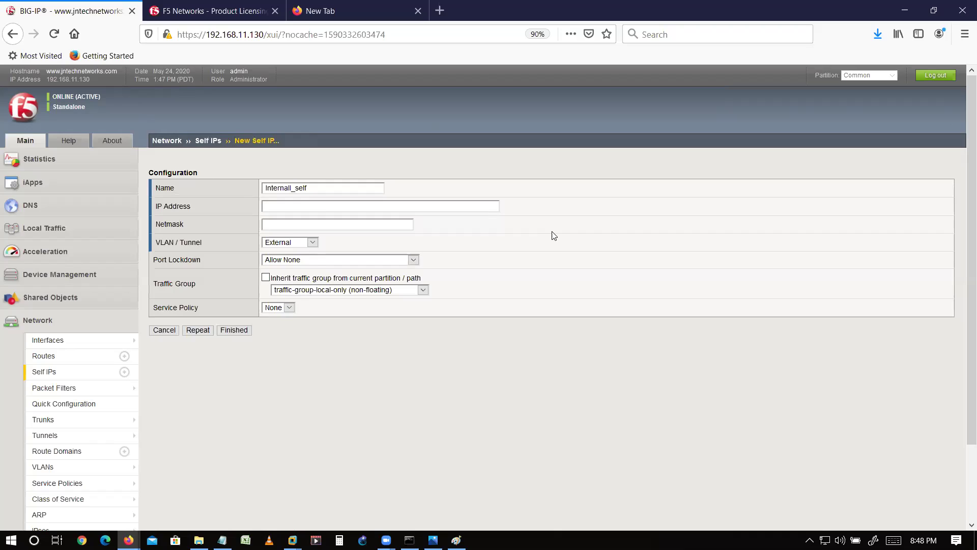
pyautogui.write('192.168.20')
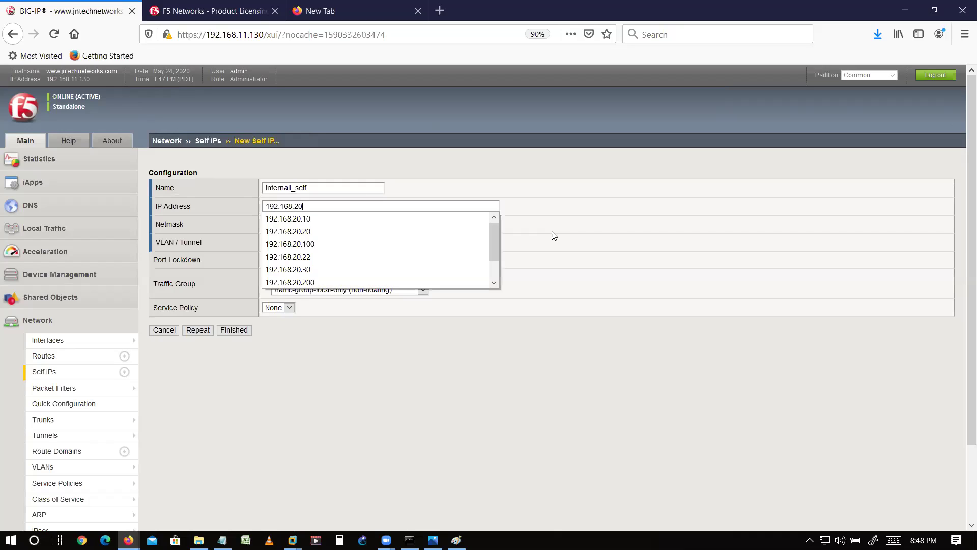
pyautogui.write('.22')
pyautogui.press('Tab')
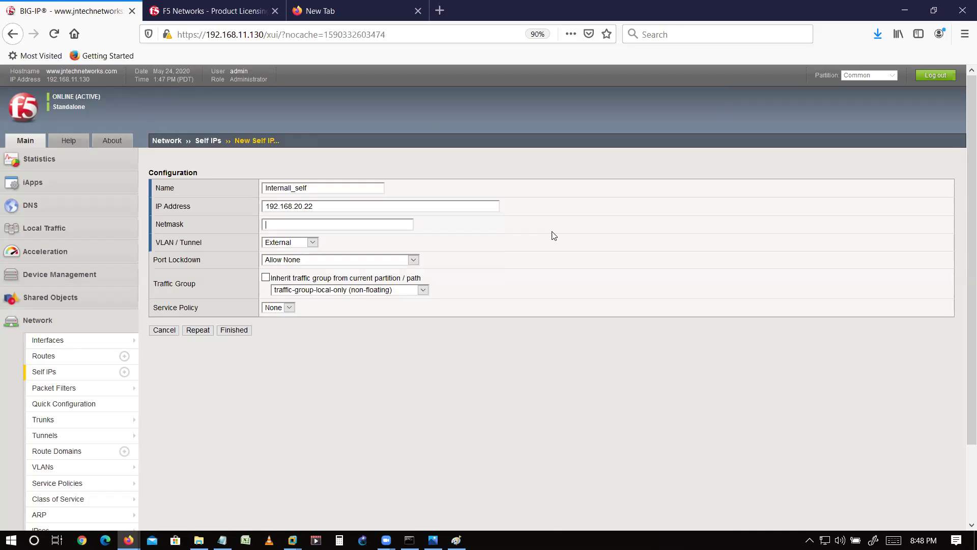
pyautogui.write('255.255.')
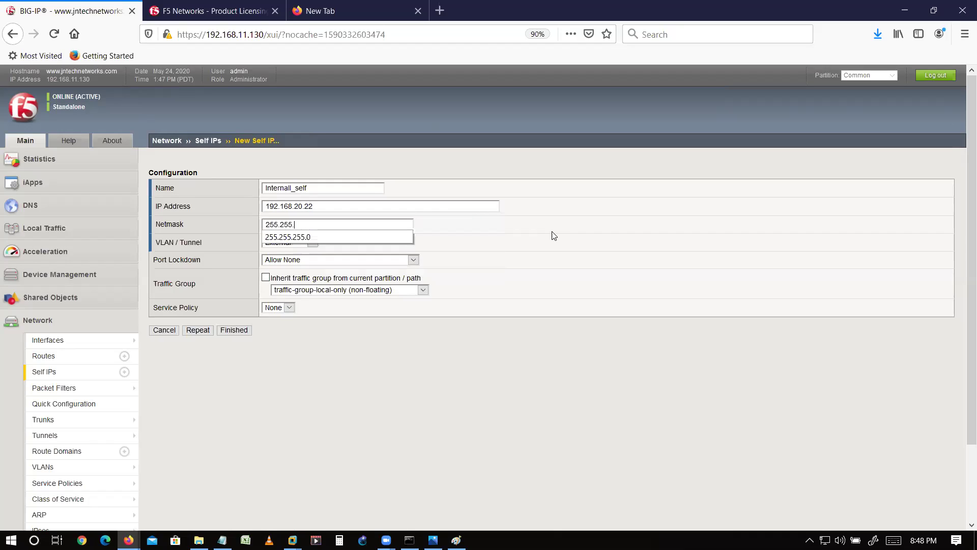
pyautogui.write('255.0')
pyautogui.press('Escape')
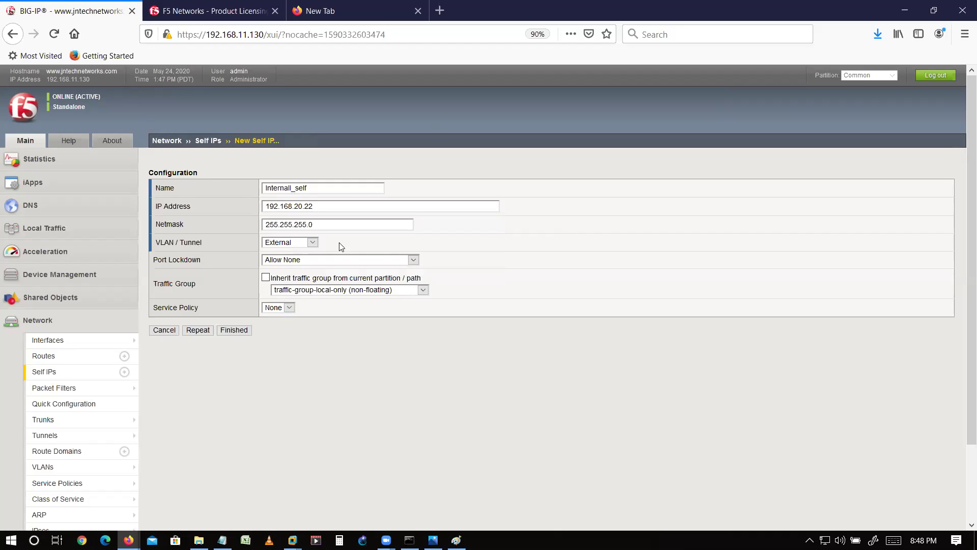
# - Assign the self IP to the Internal VLAN with port lockdown set to Allow All
pyautogui.click(304, 243)
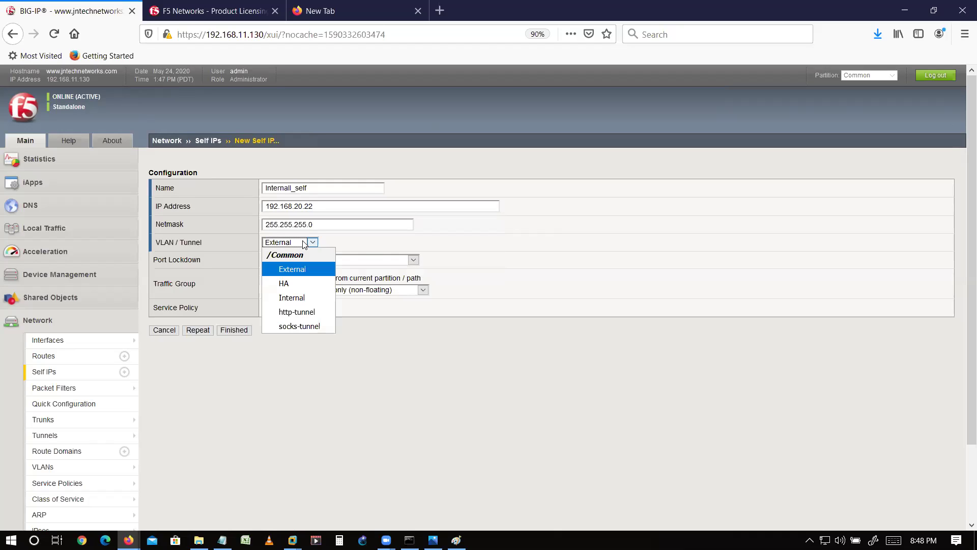
pyautogui.click(296, 300)
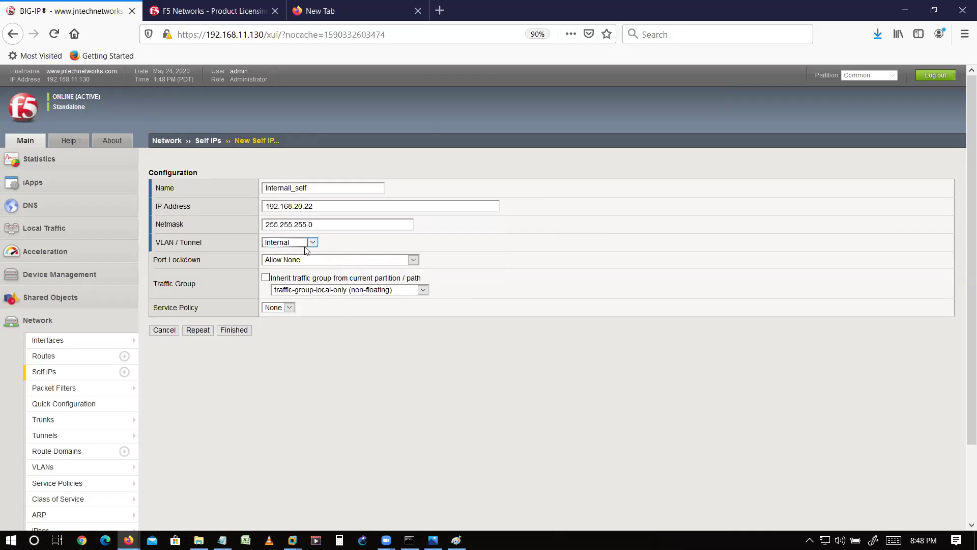
pyautogui.click(305, 247)
pyautogui.click(291, 301)
pyautogui.click(294, 261)
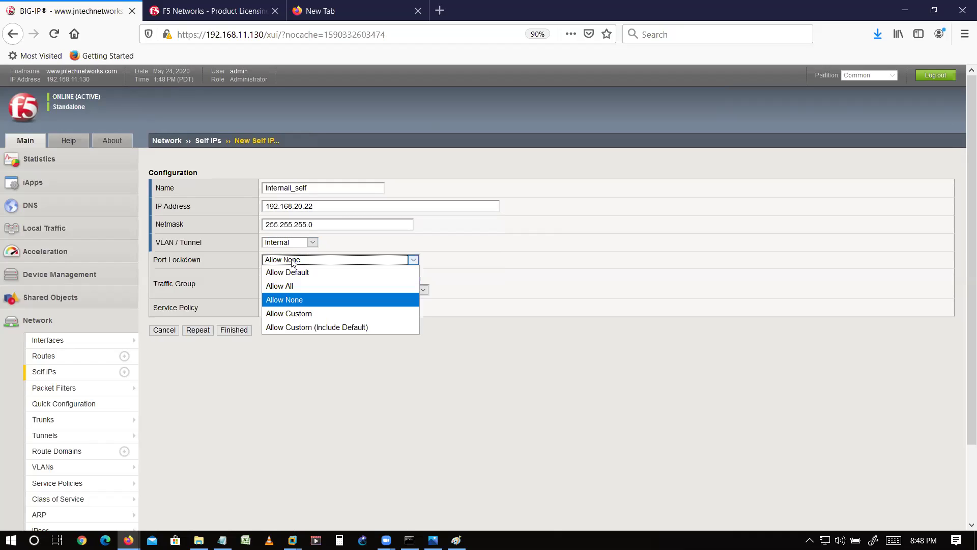
pyautogui.click(287, 287)
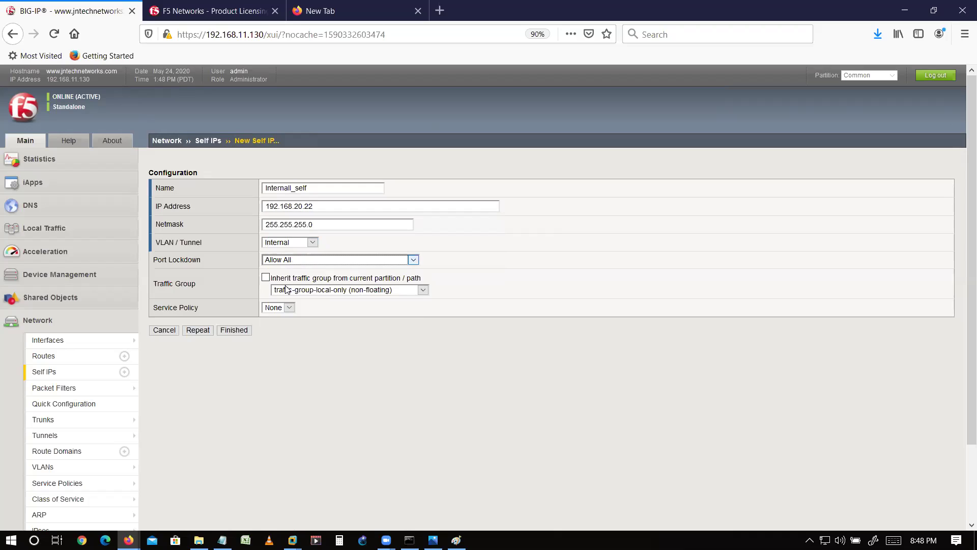
# - Save Internal_self with Repeat and glance over the notes and Paint reference
pyautogui.click(198, 330)
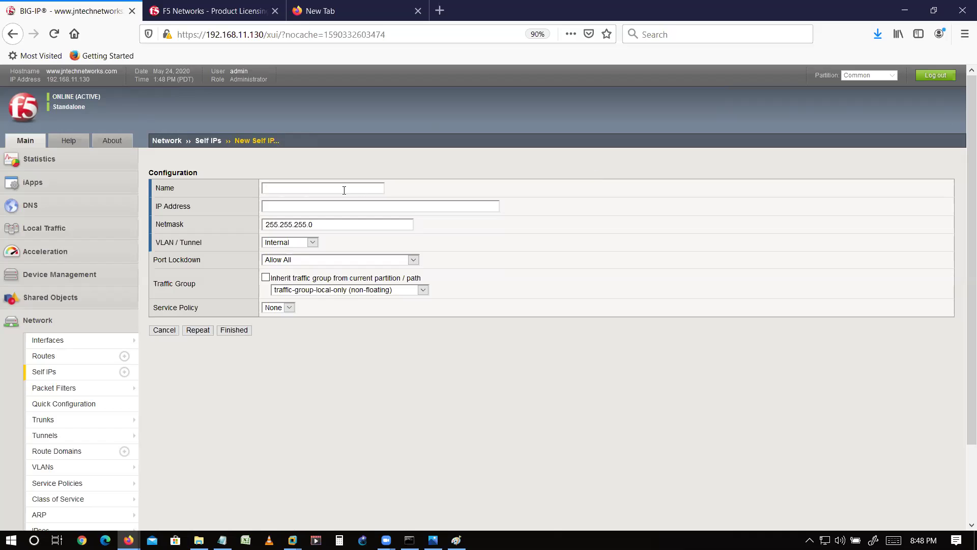
pyautogui.hotkey('alt', 'Tab')
pyautogui.hotkey('alt', 'Tab')
pyautogui.press('Tab')
pyautogui.hotkey('alt', 'Tab')
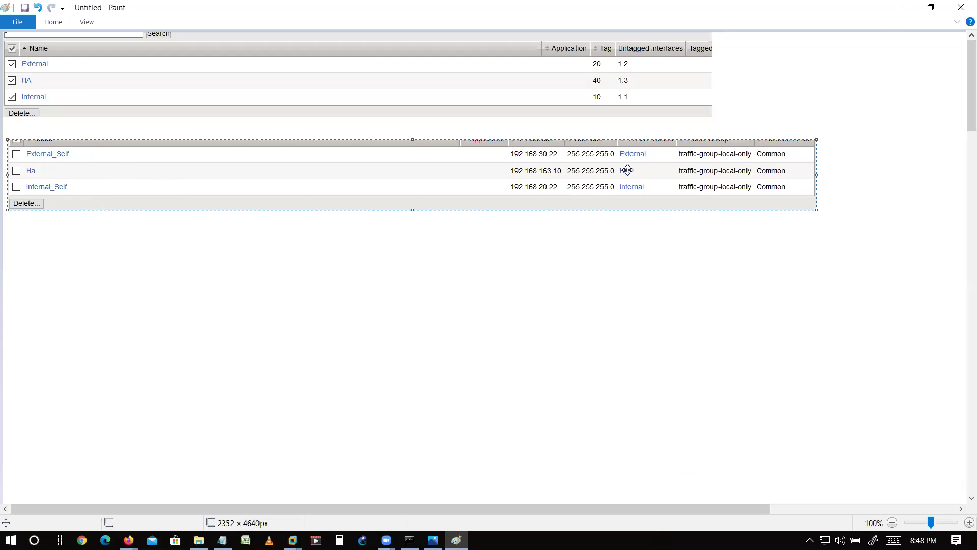
pyautogui.hotkey('alt', 'Tab')
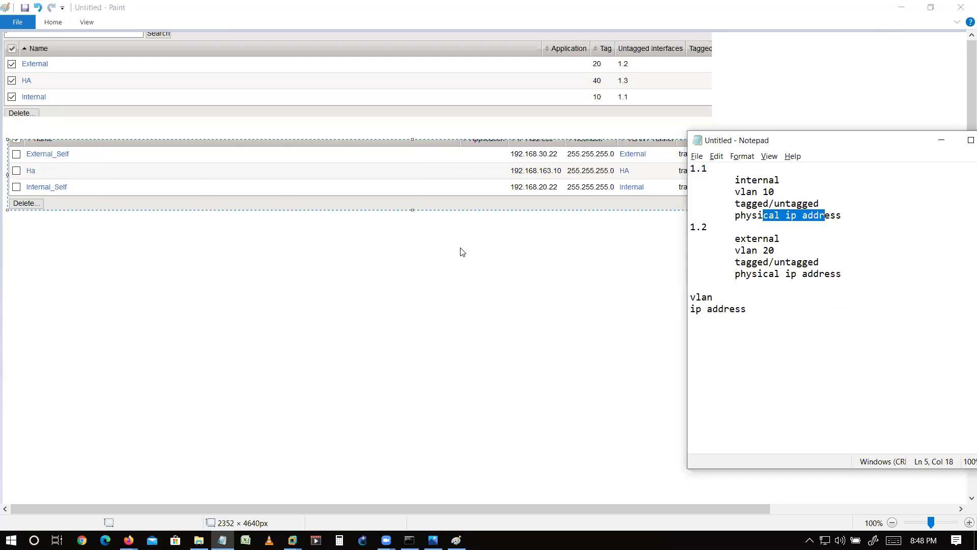
pyautogui.hotkey('alt', 'Tab')
pyautogui.press('Tab')
# - Name the next self IP External_Self and begin its address, checking the Paint reference
pyautogui.click(308, 187)
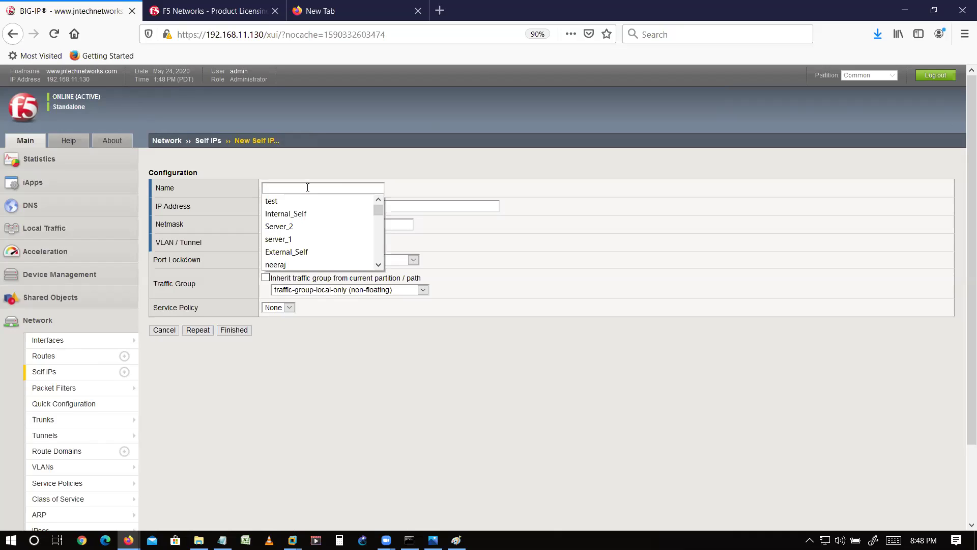
pyautogui.press('Down')
pyautogui.press('Down')
pyautogui.press('Down')
pyautogui.press('Down')
pyautogui.press('Down')
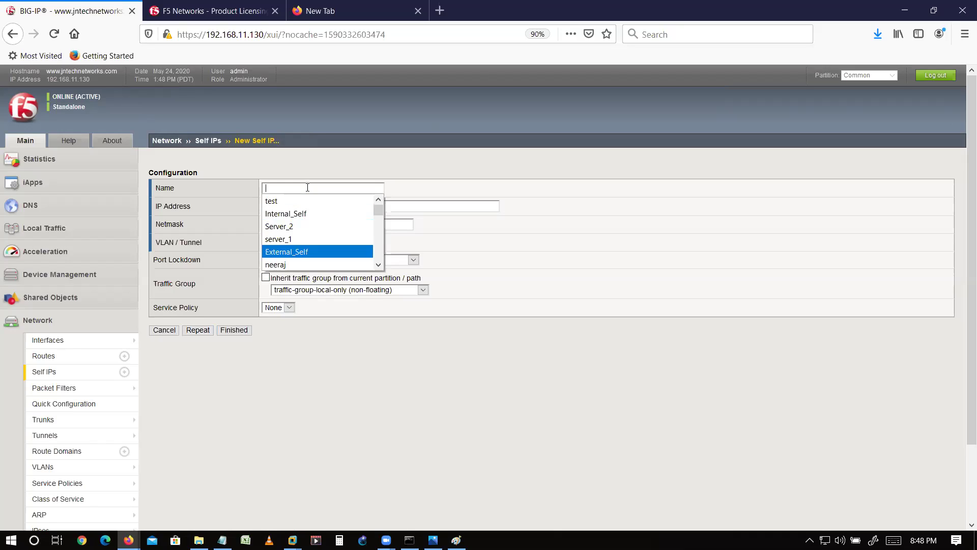
pyautogui.press('Return')
pyautogui.press('Tab')
pyautogui.write('192.168.20.')
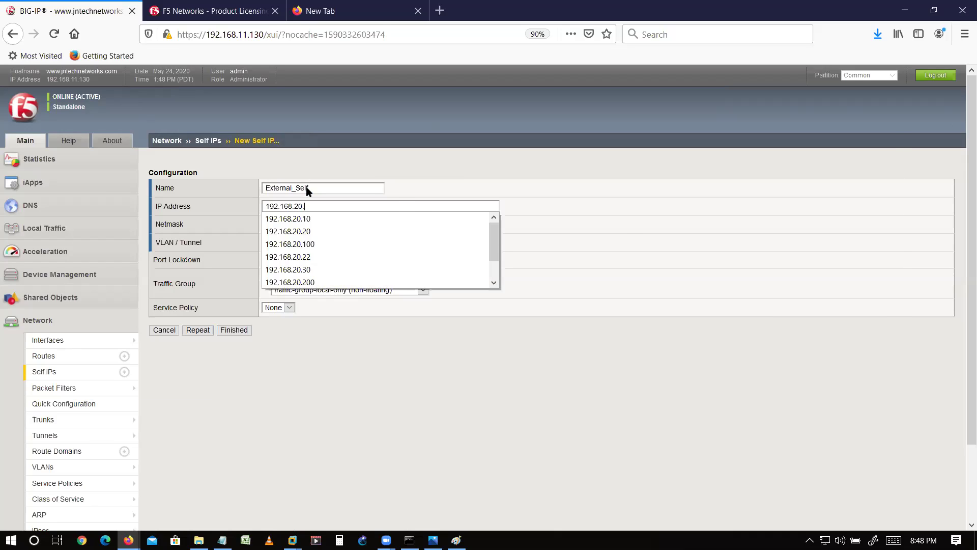
pyautogui.hotkey('alt', 'Tab')
pyautogui.hotkey('alt', 'Tab')
pyautogui.press('Tab')
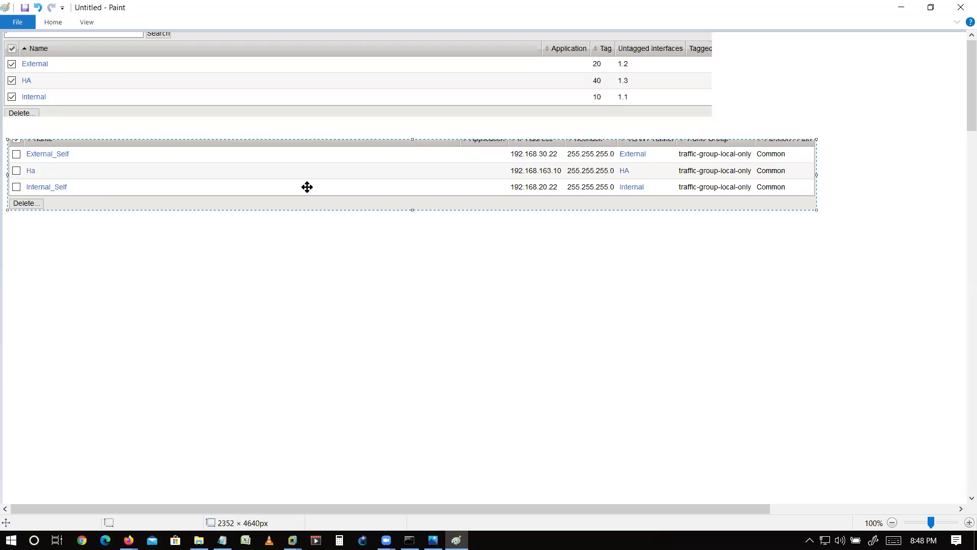
pyautogui.hotkey('alt', 'Tab')
pyautogui.hotkey('alt', 'Tab')
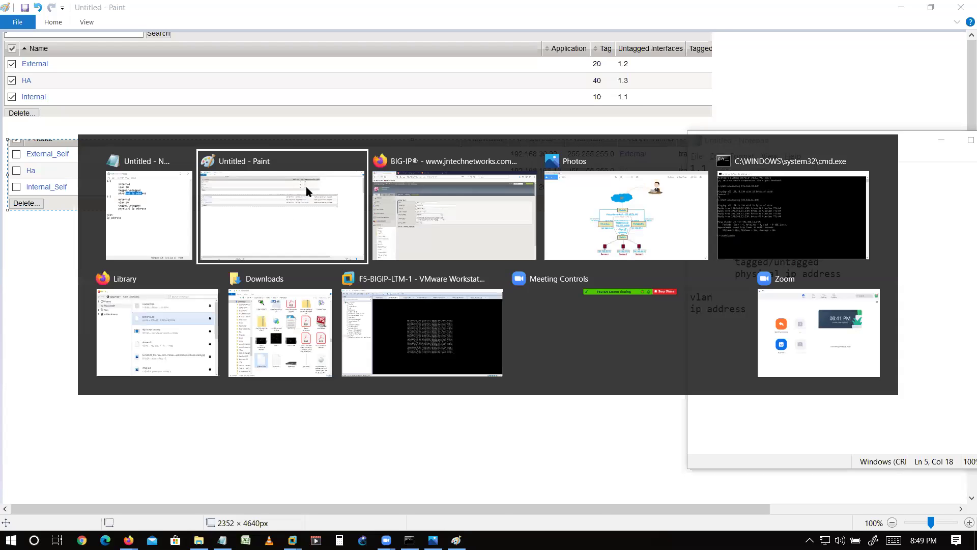
pyautogui.hotkey('alt', 'Tab')
pyautogui.press('Tab')
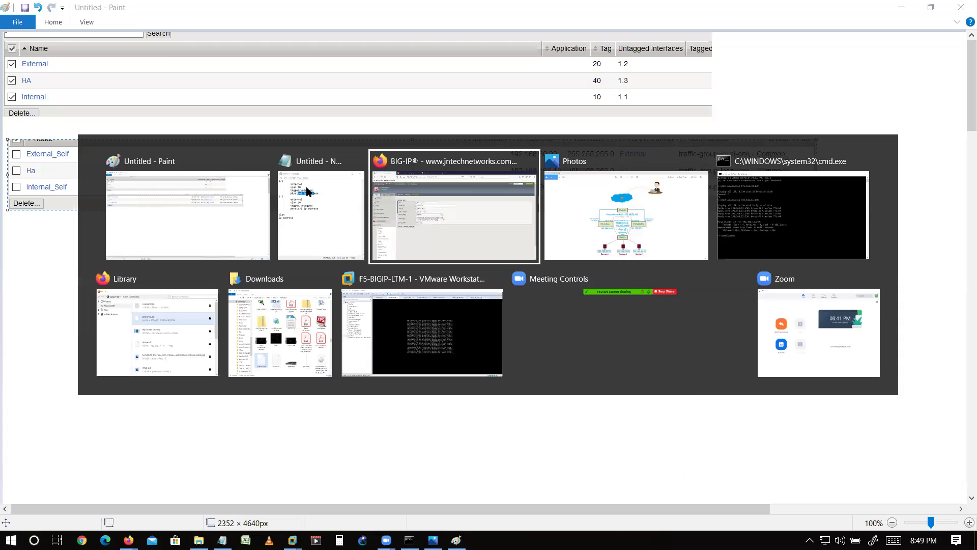
# - Correct the address to 192.168.30.22, set VLAN to External, and save with Repeat
pyautogui.press('Left')
pyautogui.press('Right')
pyautogui.press('Right')
pyautogui.press('Delete')
pyautogui.write('3')
pyautogui.press('Right')
pyautogui.press('Right')
pyautogui.write('22')
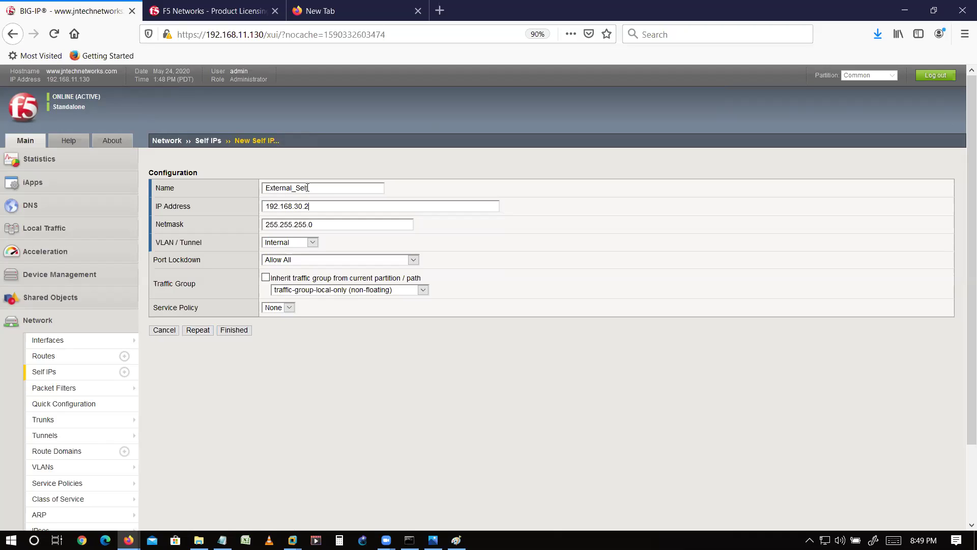
pyautogui.press('Tab')
pyautogui.press('Tab')
pyautogui.press('Down')
pyautogui.press('Down')
pyautogui.press('Up')
pyautogui.press('Up')
pyautogui.press('Up')
pyautogui.press('Tab')
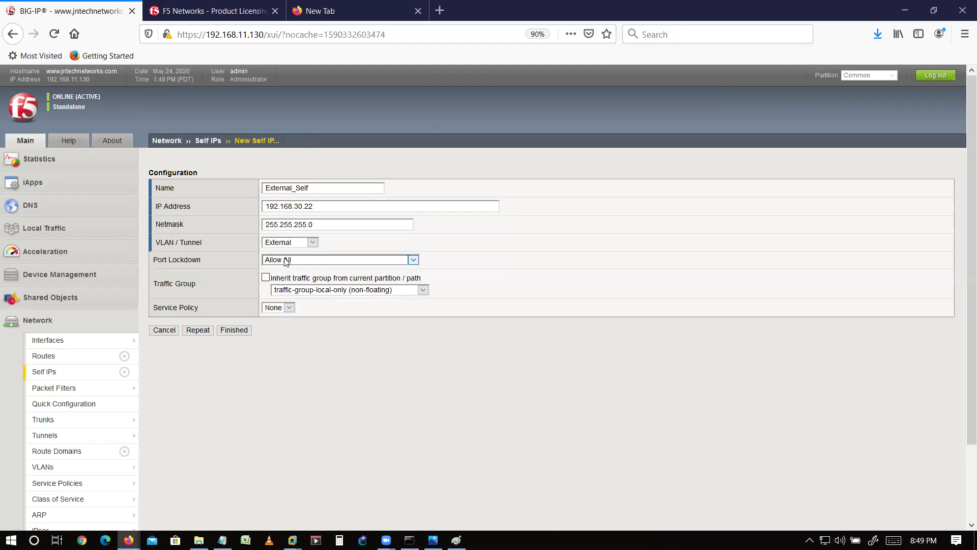
pyautogui.click(211, 330)
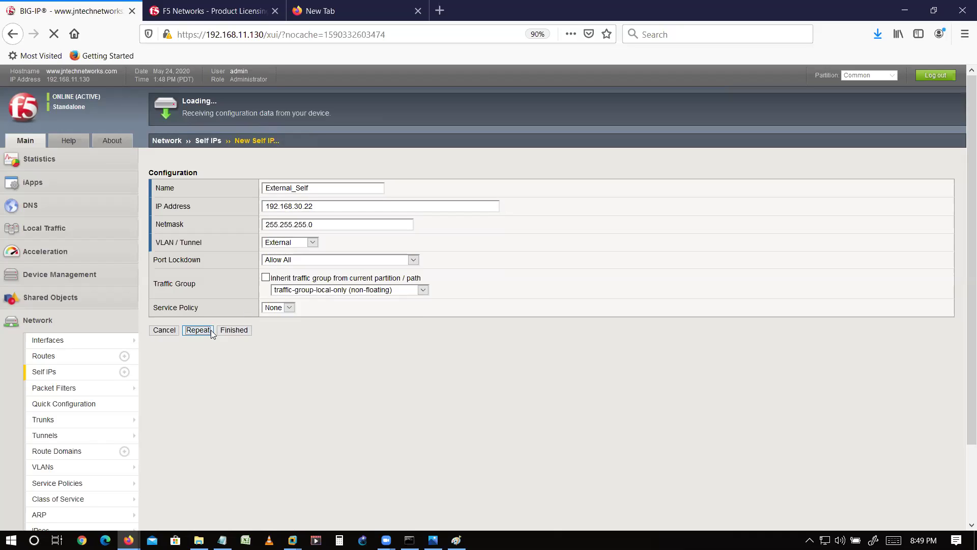
pyautogui.click(332, 190)
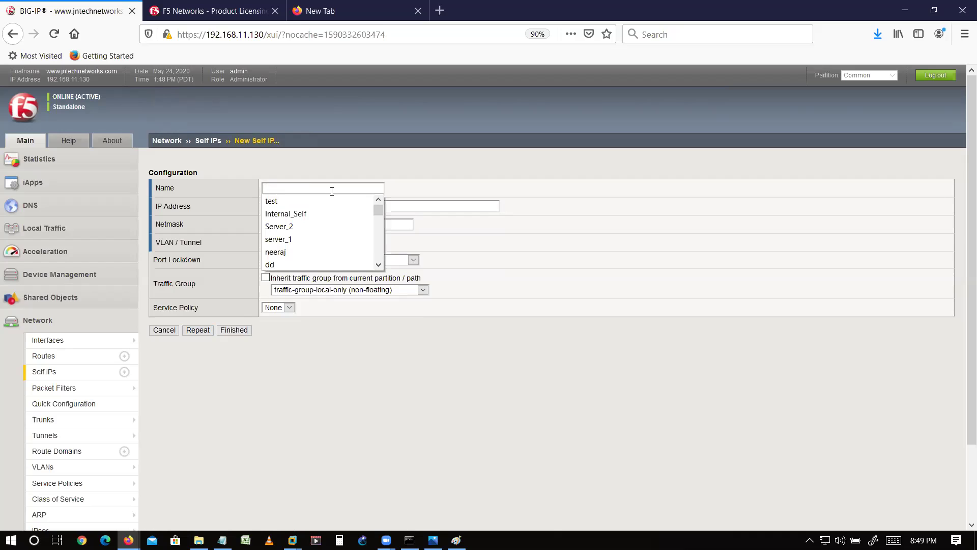
# - Add the note 'optional--floating ip add' below the ip address line in Notepad
pyautogui.hotkey('alt', 'Tab')
pyautogui.hotkey('alt', 'Tab')
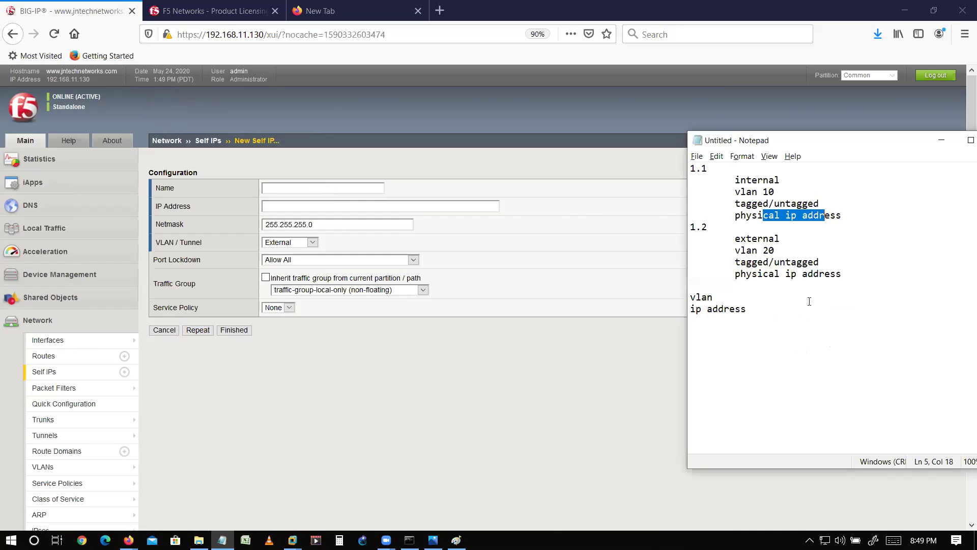
pyautogui.click(810, 301)
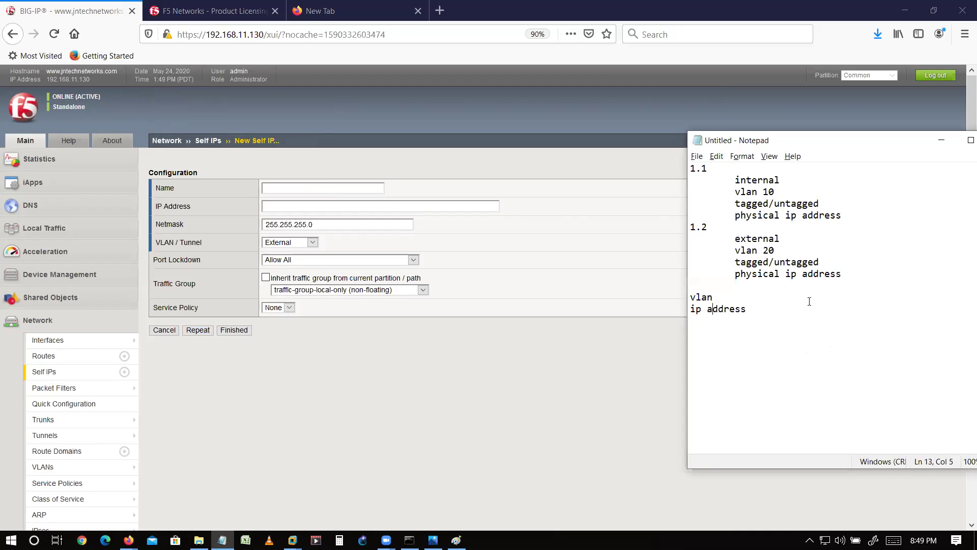
pyautogui.write('optional--floating ip add')
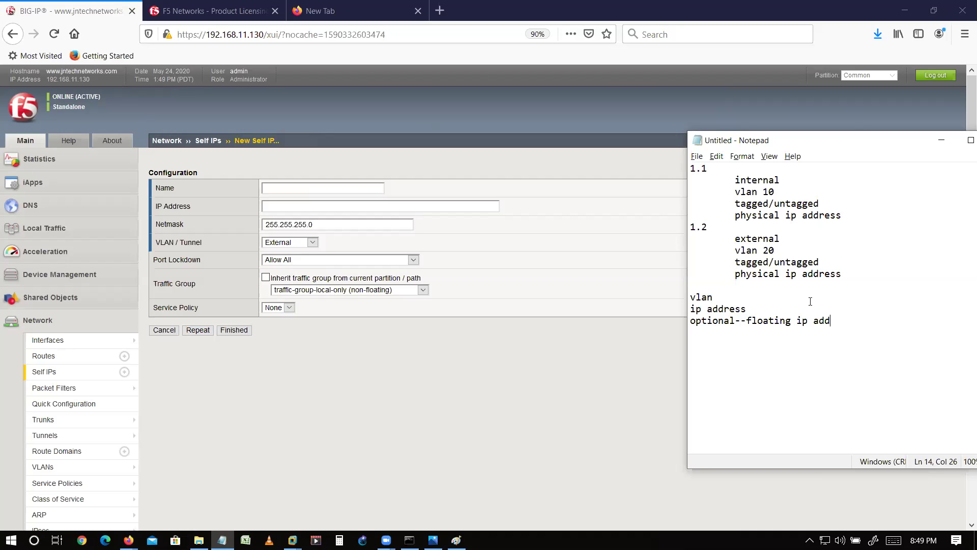
pyautogui.click(974, 540)
# - Create self IP internal_float at 192.168.20.100 on the Internal VLAN and finish
pyautogui.click(339, 189)
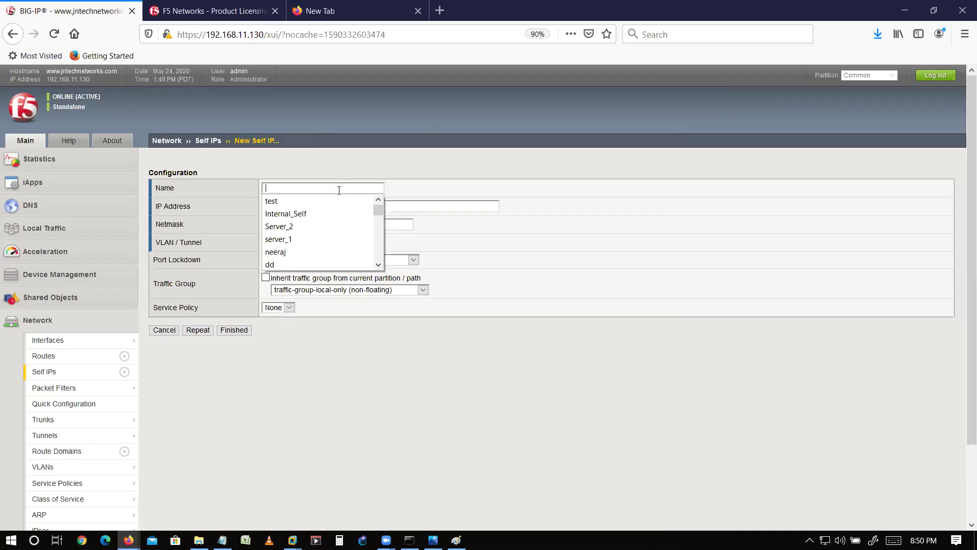
pyautogui.write('In')
pyautogui.press('Down')
pyautogui.press('Down')
pyautogui.press('Return')
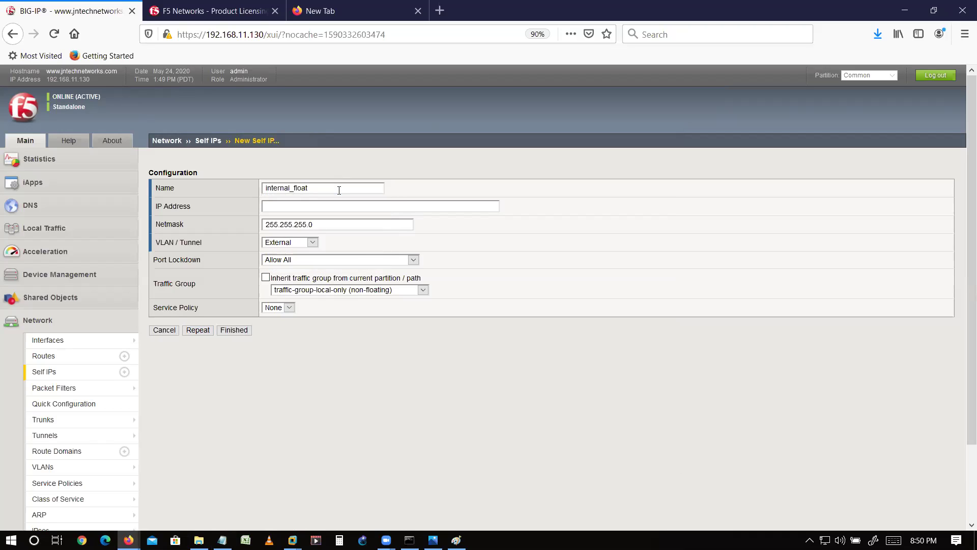
pyautogui.press('Tab')
pyautogui.write('192.168.2')
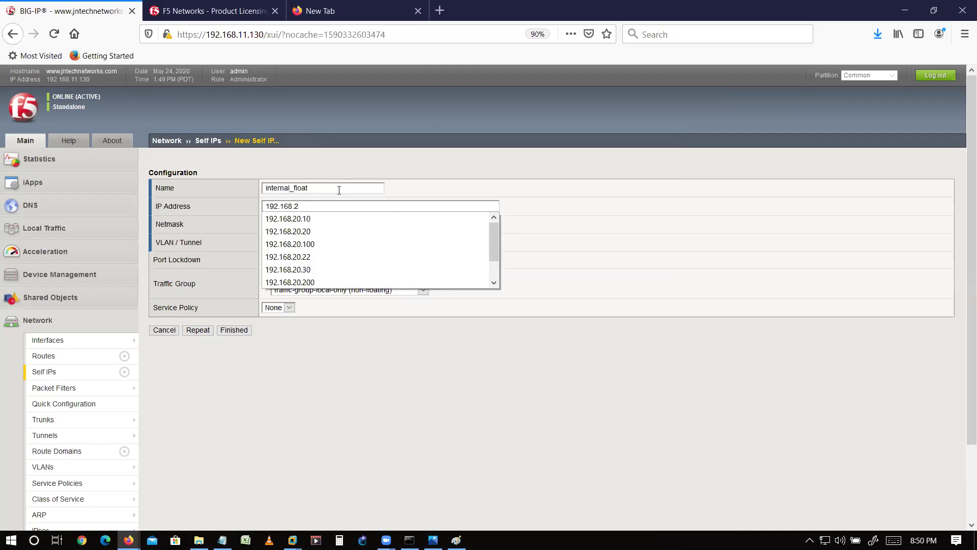
pyautogui.write('0.100')
pyautogui.press('Tab')
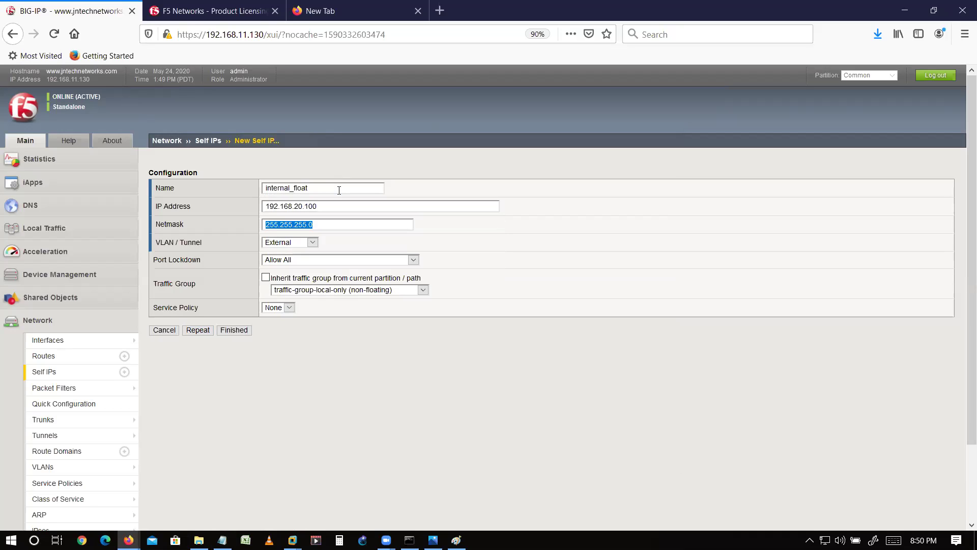
pyautogui.press('Tab')
pyautogui.press('Down')
pyautogui.press('Tab')
pyautogui.press('Tab')
pyautogui.press('Tab')
pyautogui.press('Tab')
pyautogui.press('Tab')
pyautogui.press('Tab')
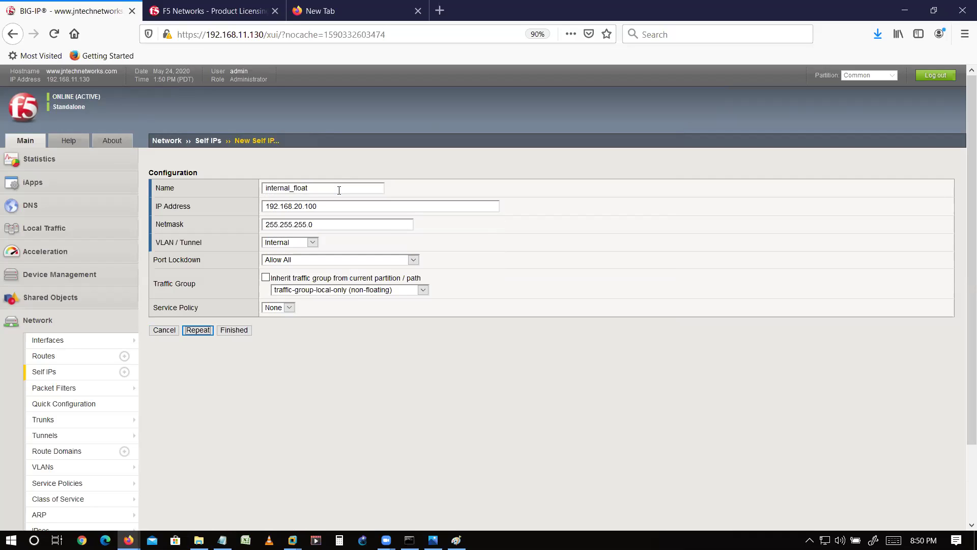
pyautogui.press('Tab')
pyautogui.press('Return')
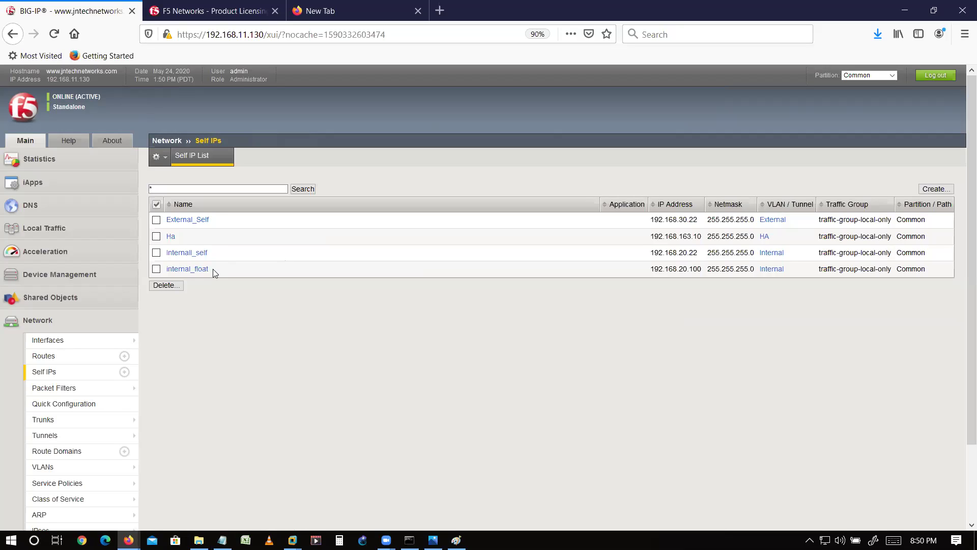
pyautogui.moveTo(213, 269)
pyautogui.mouseDown()
pyautogui.moveTo(183, 273)
pyautogui.moveTo(227, 269)
pyautogui.mouseUp()
pyautogui.click(555, 336)
# - Bring the Notepad network plan to the front
pyautogui.hotkey('alt', 'Tab')
pyautogui.press('Right')
pyautogui.press('Right')
pyautogui.press('Right')
pyautogui.press('Down')
pyautogui.press('Left')
pyautogui.press('Left')
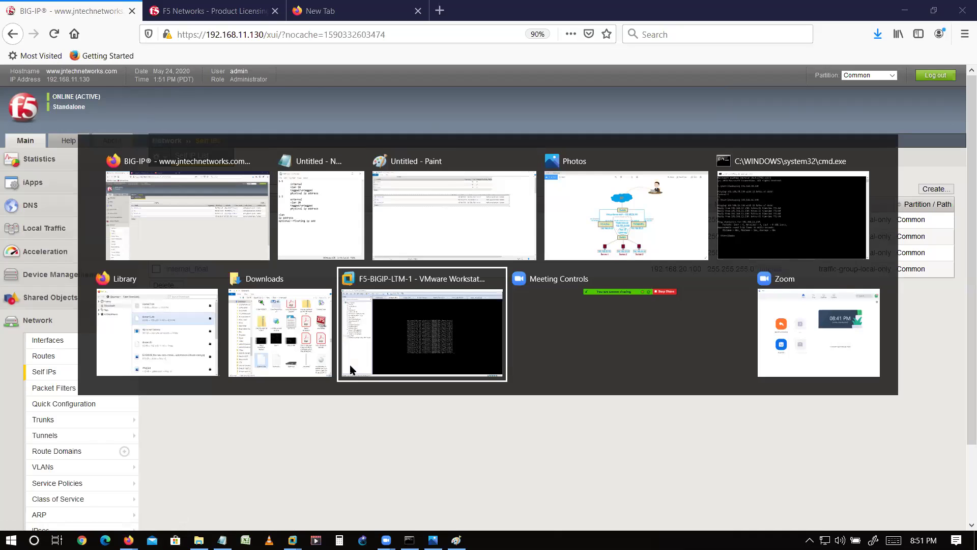
pyautogui.press('Left')
pyautogui.press('Left')
pyautogui.press('Left')
pyautogui.press('Left')
pyautogui.press('Left')
pyautogui.press('Left')
pyautogui.press('Left')
pyautogui.press('Right')
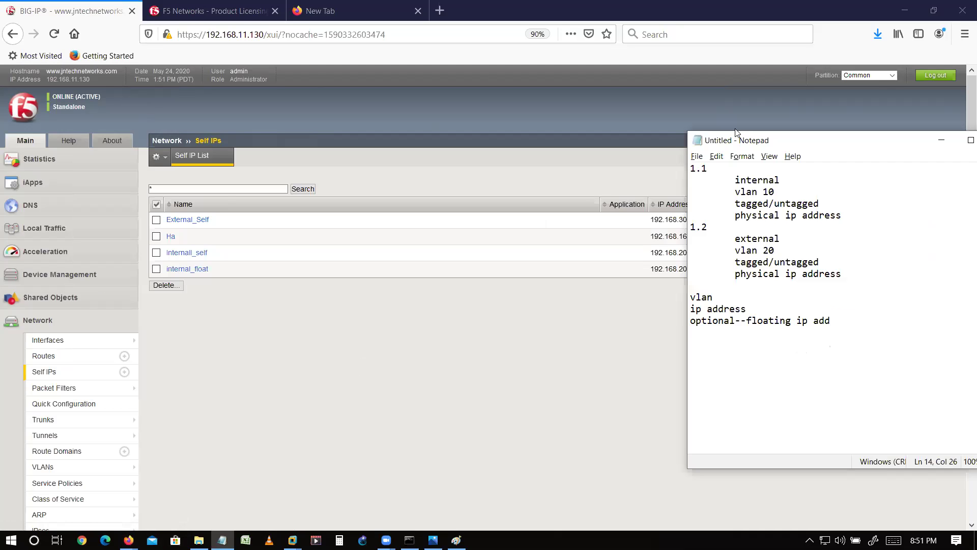
# - Add 192.168.20.10 as the internal interface's physical IP address in the notes
pyautogui.click(858, 206)
pyautogui.press('End')
pyautogui.press('Return')
pyautogui.press('Tab')
pyautogui.write('192')
pyautogui.press('BackSpace')
pyautogui.press('BackSpace')
pyautogui.press('BackSpace')
pyautogui.press('BackSpace')
pyautogui.press('BackSpace')
pyautogui.write('192.168.20.10')
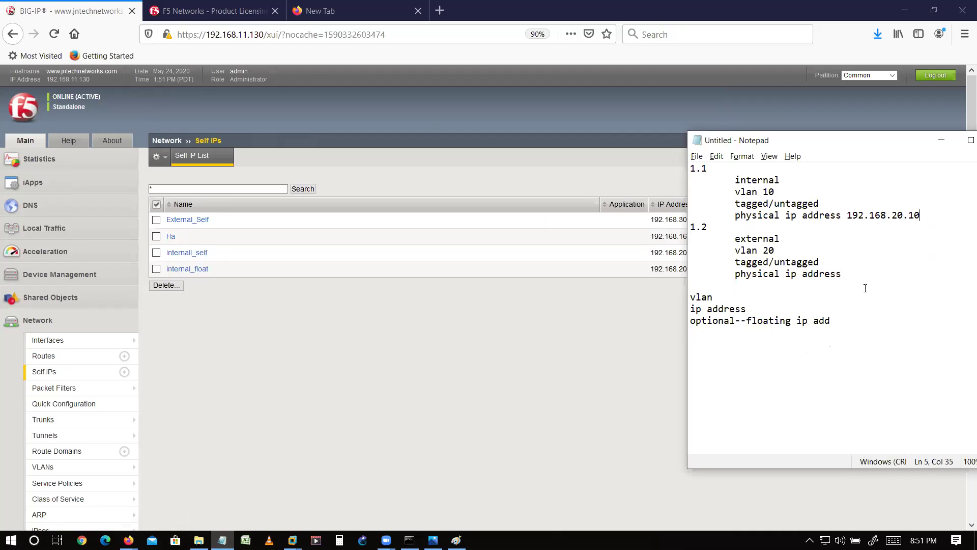
# - Enter the external interface's physical IP address on the 192.168.30 network
pyautogui.click(846, 275)
pyautogui.write('192.16')
pyautogui.press('BackSpace')
pyautogui.press('BackSpace')
pyautogui.press('BackSpace')
pyautogui.press('BackSpace')
pyautogui.press('BackSpace')
pyautogui.press('BackSpace')
pyautogui.write('192.16')
pyautogui.press('BackSpace')
pyautogui.press('BackSpace')
pyautogui.press('BackSpace')
pyautogui.press('BackSpace')
pyautogui.write('+')
pyautogui.press('BackSpace')
pyautogui.write('92..168.2')
pyautogui.press('BackSpace')
pyautogui.write('30.10')
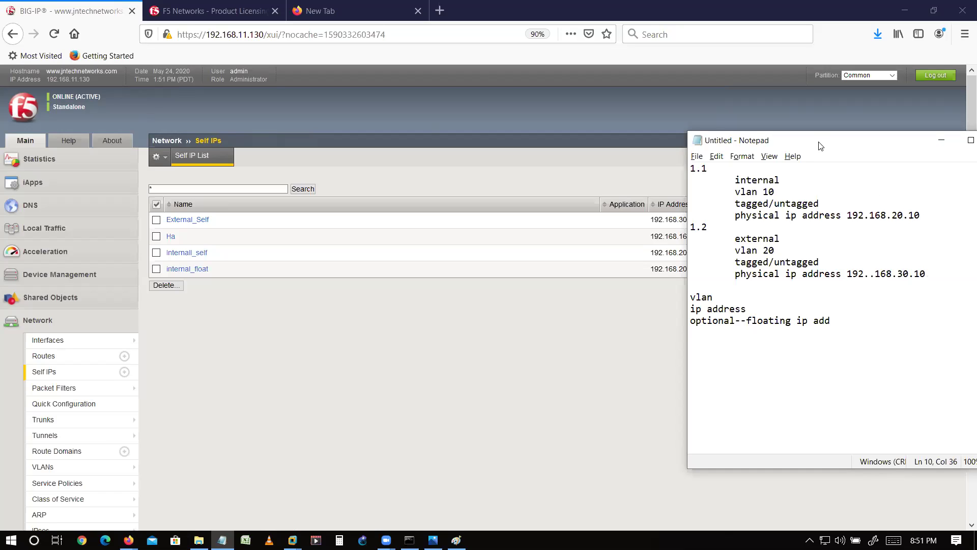
# - Change the last octet of both the internal and external addresses to 22
pyautogui.moveTo(821, 146); pyautogui.dragTo(851, 145)
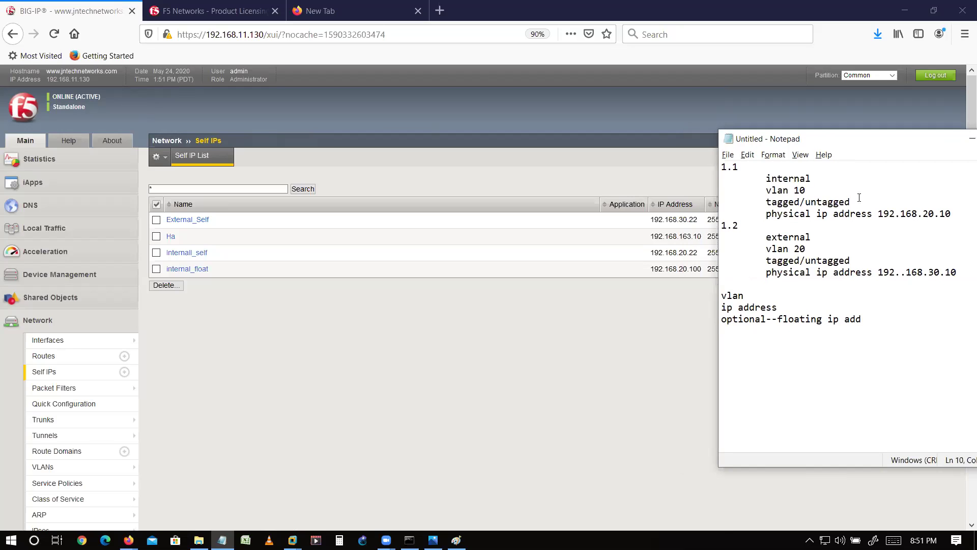
pyautogui.click(947, 215)
pyautogui.press('BackSpace')
pyautogui.press('BackSpace')
pyautogui.write('22')
pyautogui.press('Down')
pyautogui.click(966, 274)
pyautogui.press('BackSpace')
pyautogui.press('BackSpace')
pyautogui.write('22')
# - List Server-1, Server-2 192.168.20.20 and Server-3 192.168.20.30 under the internal address
pyautogui.click(957, 216)
pyautogui.press('Return')
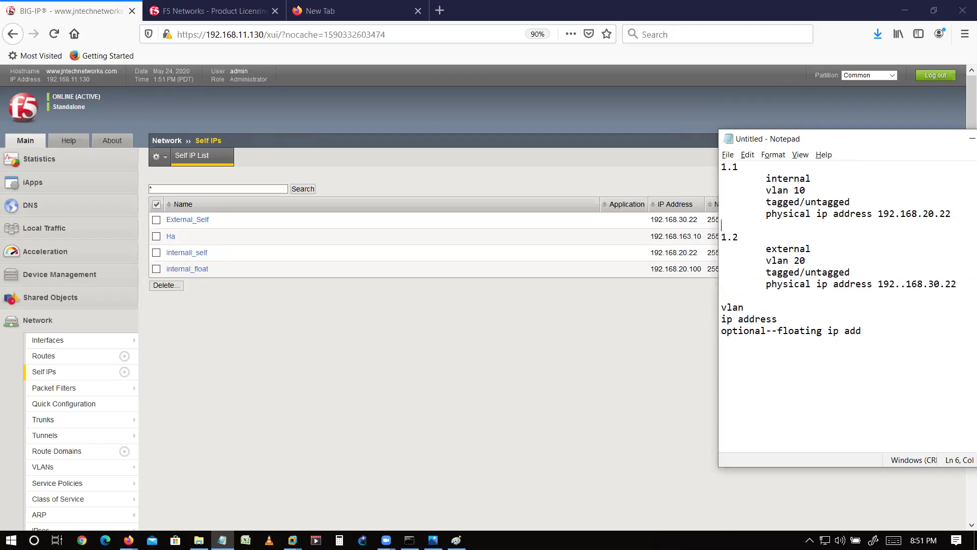
pyautogui.write('Server-1\t192.1683.20.10')
pyautogui.press('Return')
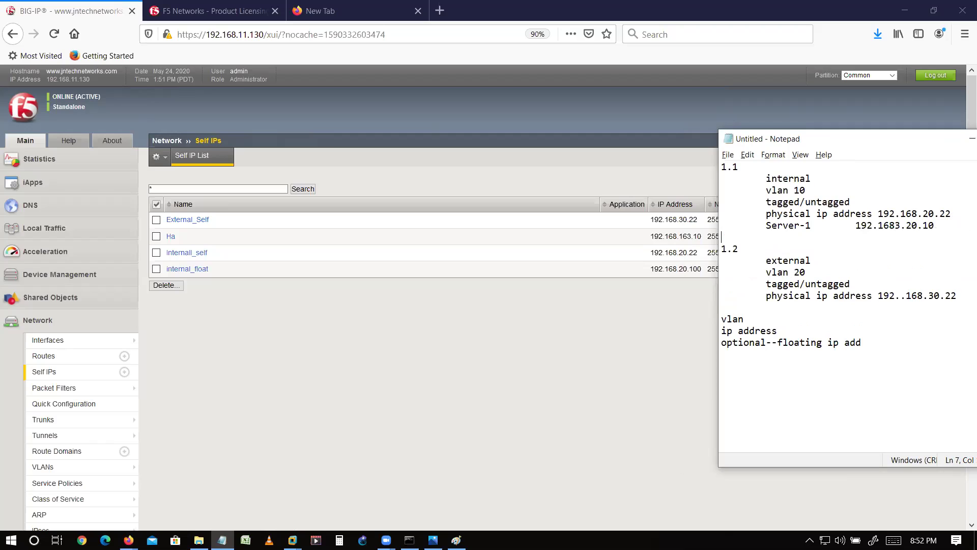
pyautogui.press('Tab')
pyautogui.write('Sereve')
pyautogui.press('BackSpace')
pyautogui.press('BackSpace')
pyautogui.press('BackSpace')
pyautogui.write('ver-2\t192.168.20.20')
pyautogui.press('Return')
pyautogui.write('Server-3 19')
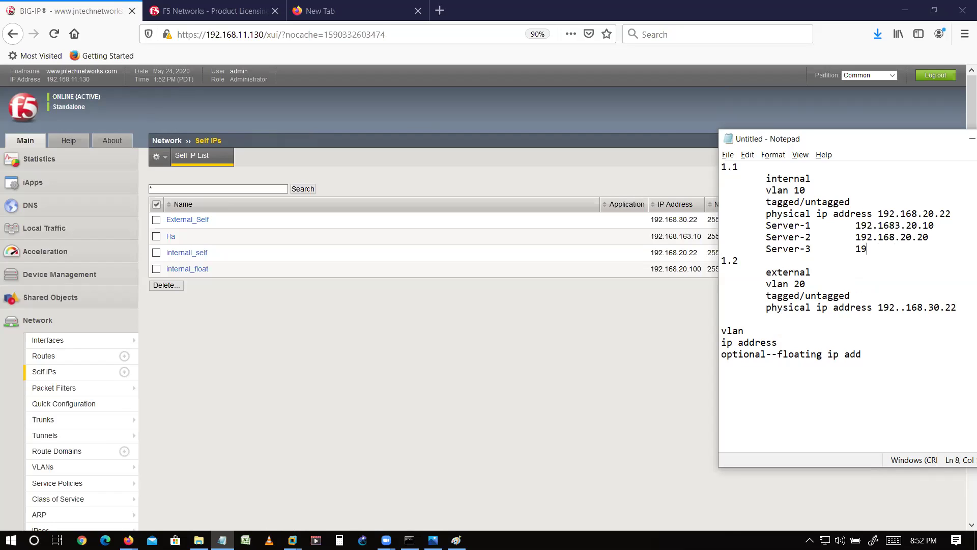
pyautogui.write('2.168.20.30')
# - Remove the stray 3 so Server-1 reads 192.168.20.10, then highlight the network lines
pyautogui.press('Up')
pyautogui.press('Up')
pyautogui.press('Left')
pyautogui.press('Left')
pyautogui.press('Left')
pyautogui.press('Left')
pyautogui.press('Left')
pyautogui.press('BackSpace')
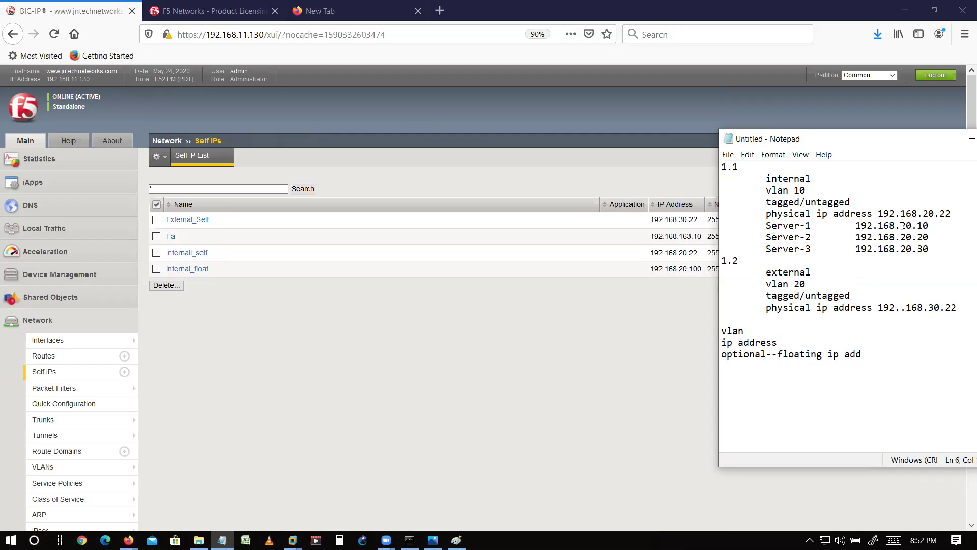
pyautogui.keyDown('shift'); pyautogui.click(934, 213); pyautogui.keyUp('shift')
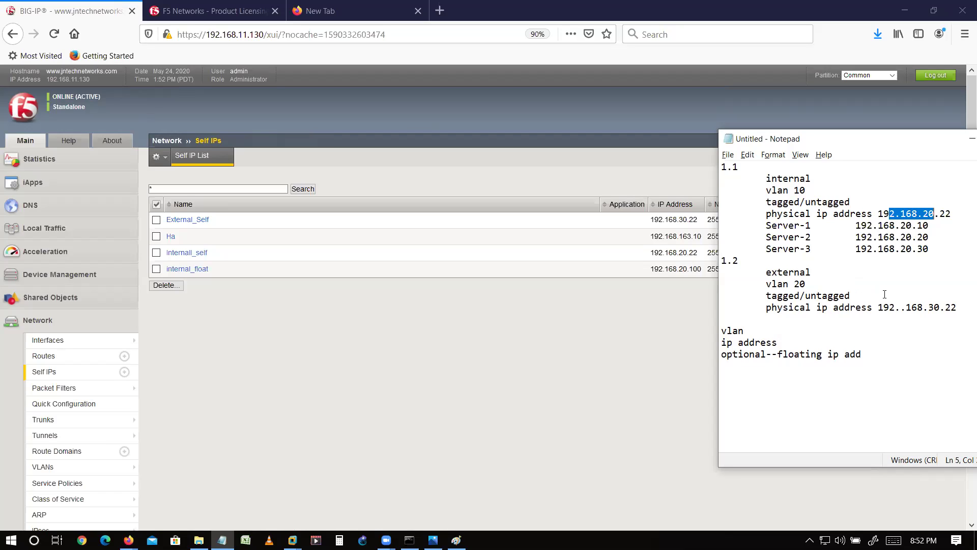
pyautogui.click(777, 225)
pyautogui.keyDown('shift'); pyautogui.click(800, 237); pyautogui.keyUp('shift')
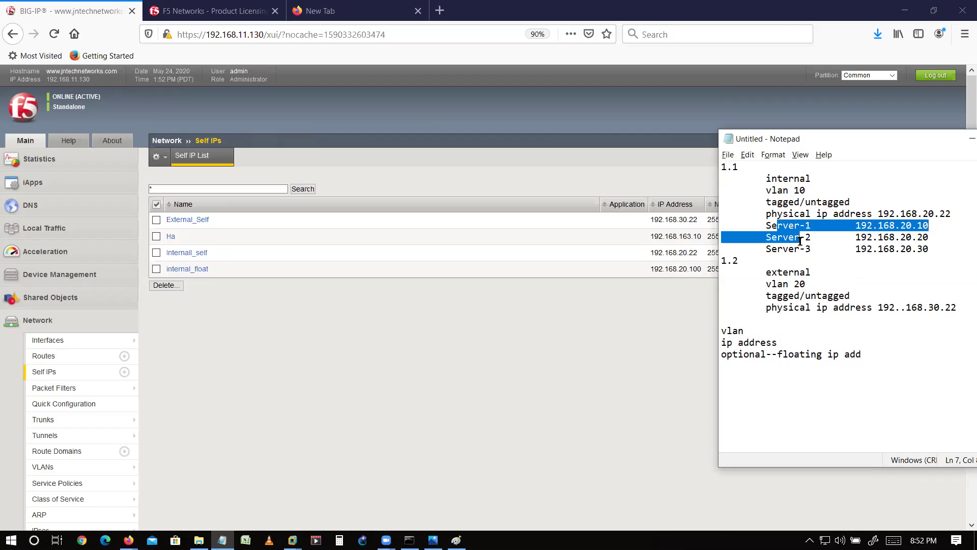
pyautogui.click(292, 540)
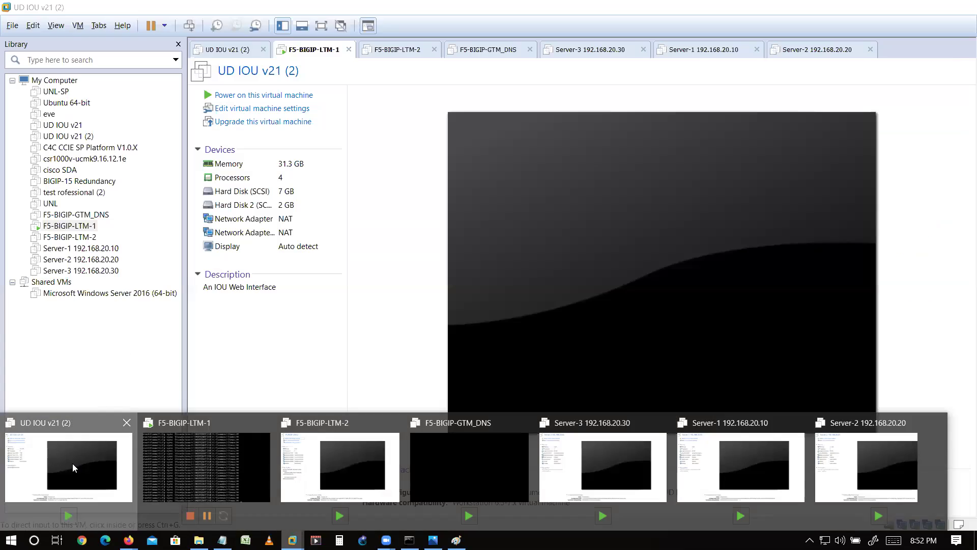
# - Power on the Server-1 and Server-2 virtual machines
pyautogui.click(73, 463)
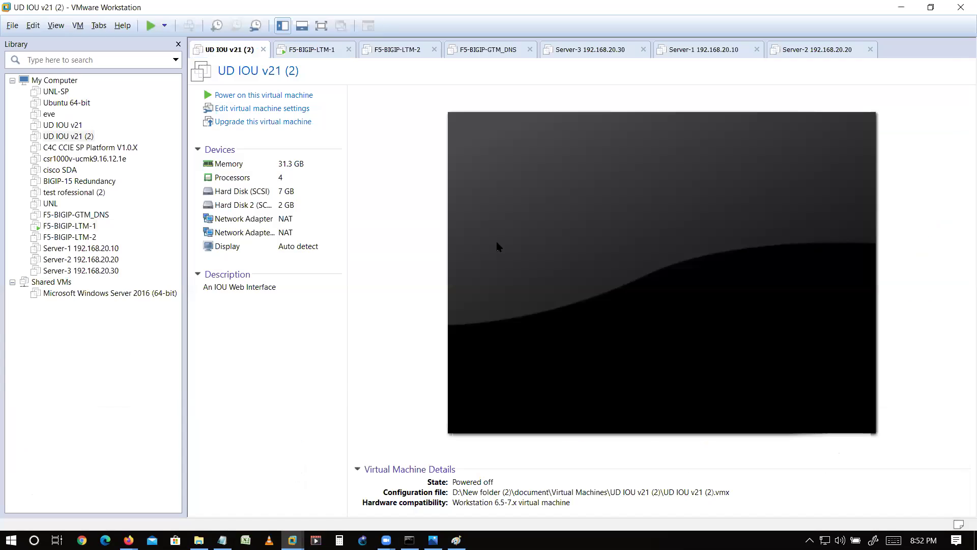
pyautogui.click(694, 56)
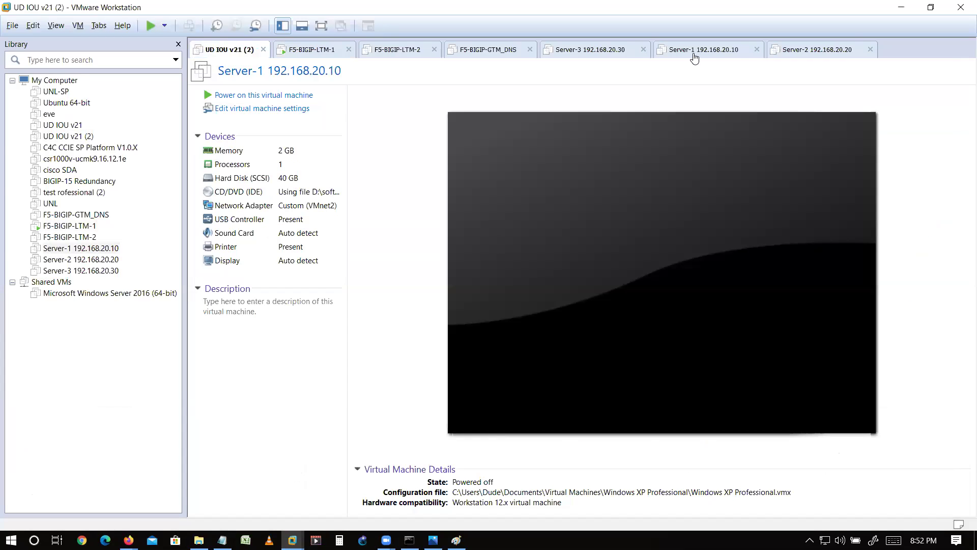
pyautogui.click(284, 94)
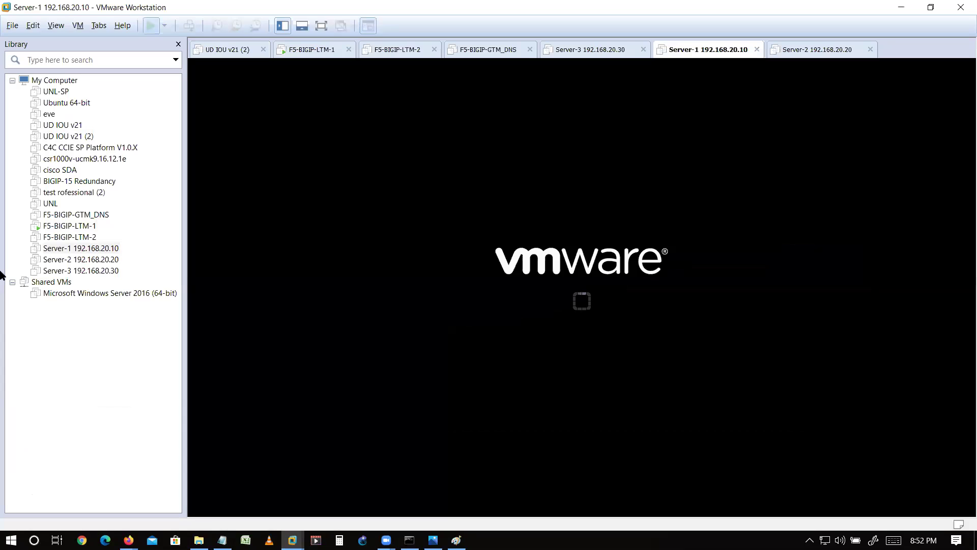
pyautogui.click(89, 260)
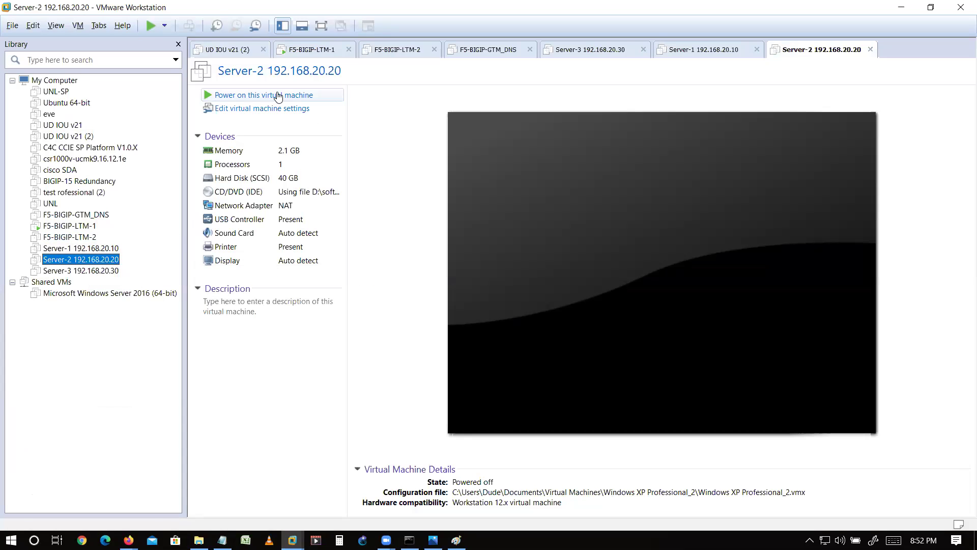
pyautogui.click(278, 96)
# - Switch Server-3's network adapter from VMnet5 to VMnet2 (Host-only)
pyautogui.click(118, 270)
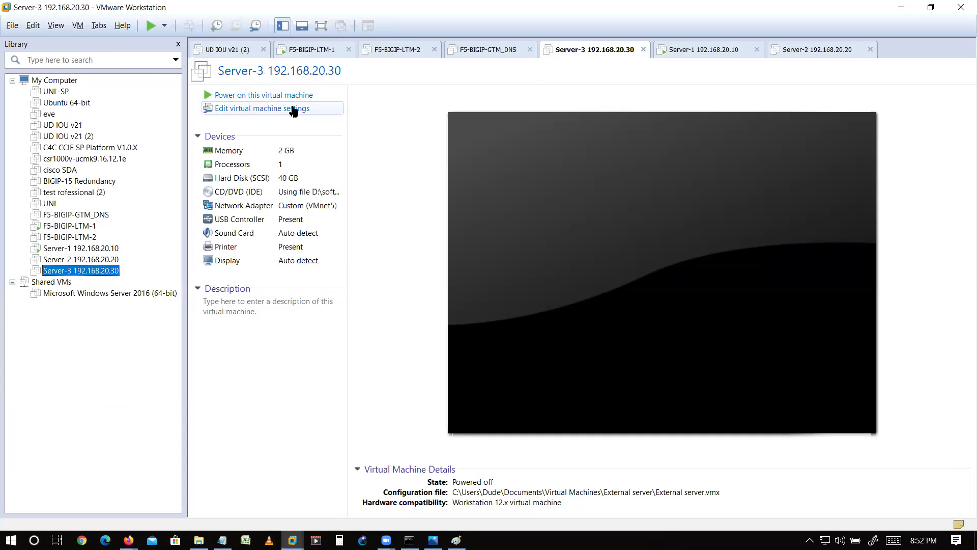
pyautogui.click(294, 109)
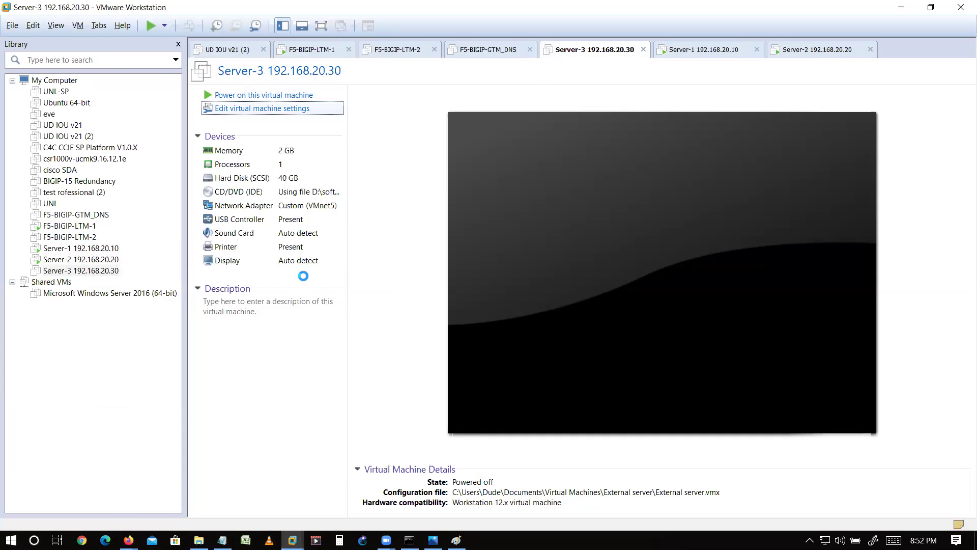
pyautogui.click(388, 166)
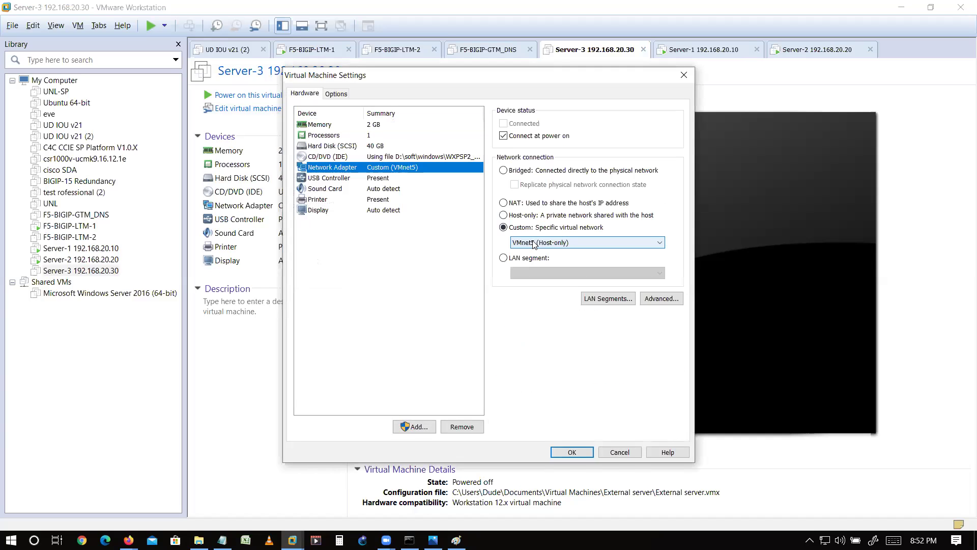
pyautogui.click(535, 242)
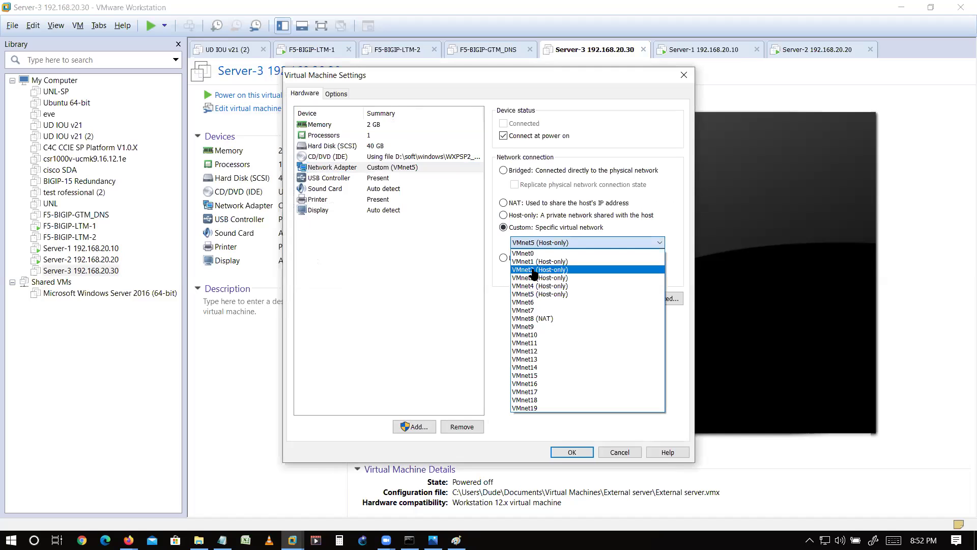
pyautogui.click(534, 270)
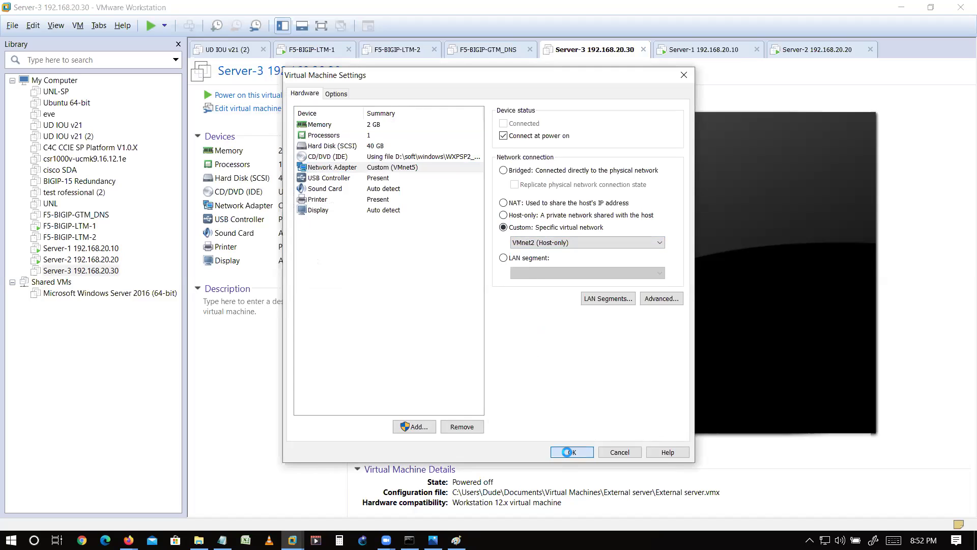
pyautogui.press('Return')
pyautogui.click(111, 261)
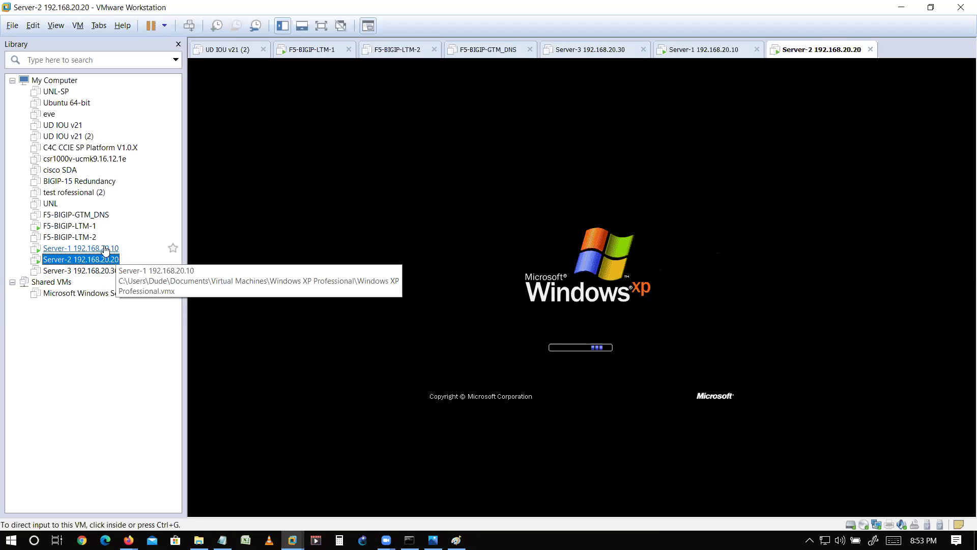
# - Open Server-1's virtual machine settings to confirm VMnet2, then cancel
pyautogui.click(102, 249)
pyautogui.rightClick(102, 248)
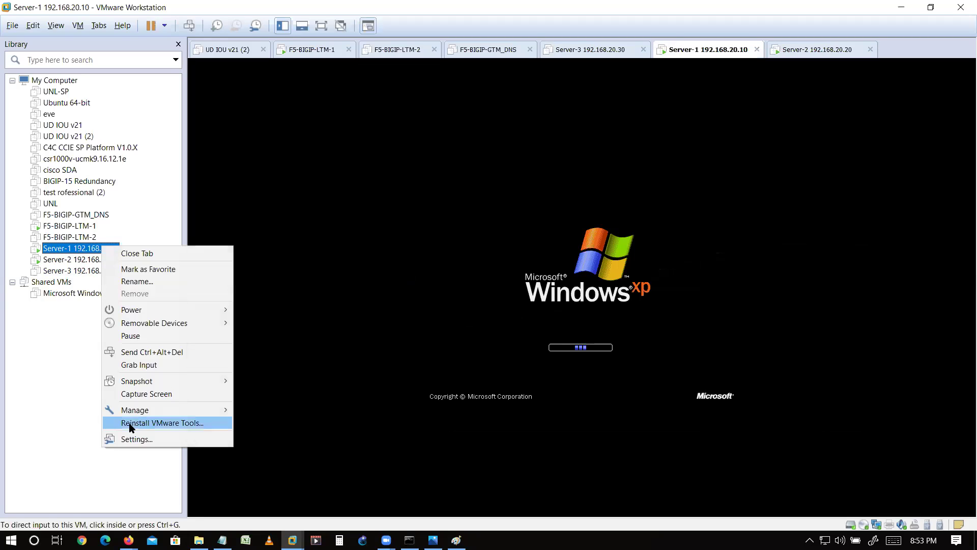
pyautogui.click(132, 437)
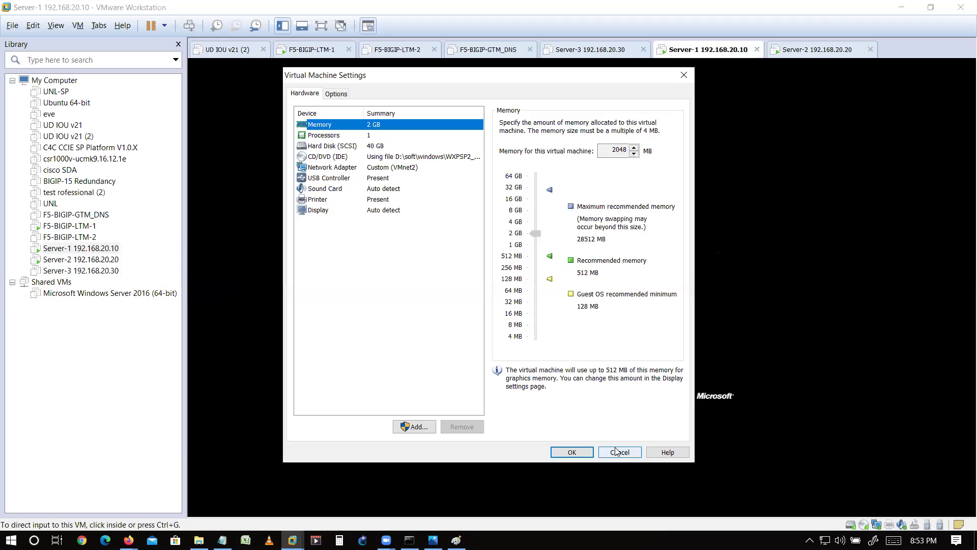
pyautogui.click(617, 452)
# - Log on to Server-1's Windows XP once it reaches the logon prompt
pyautogui.click(593, 49)
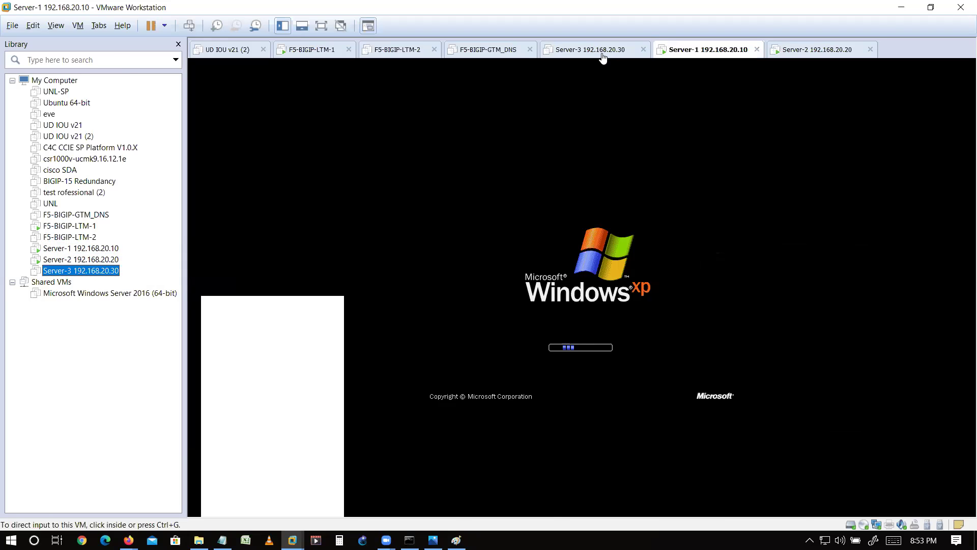
pyautogui.click(722, 56)
pyautogui.click(815, 53)
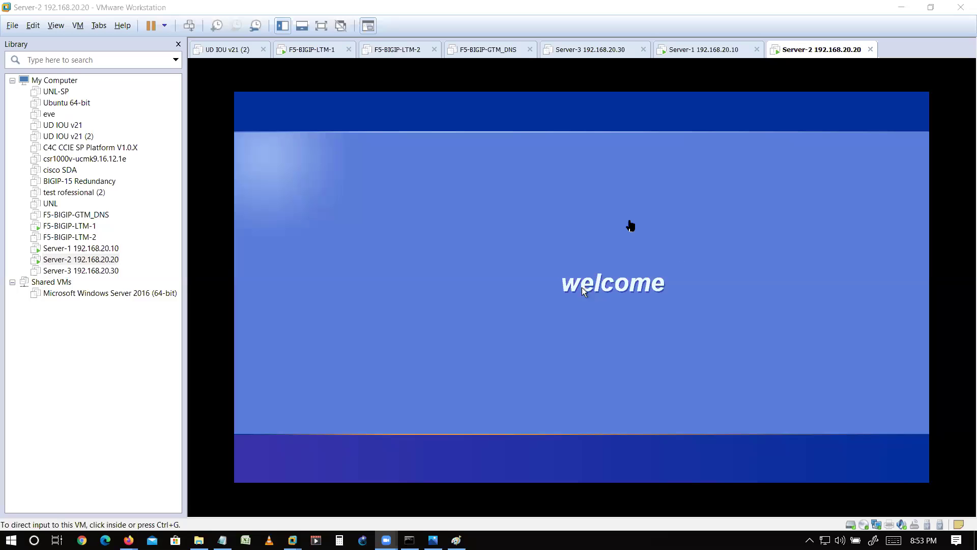
pyautogui.click(720, 48)
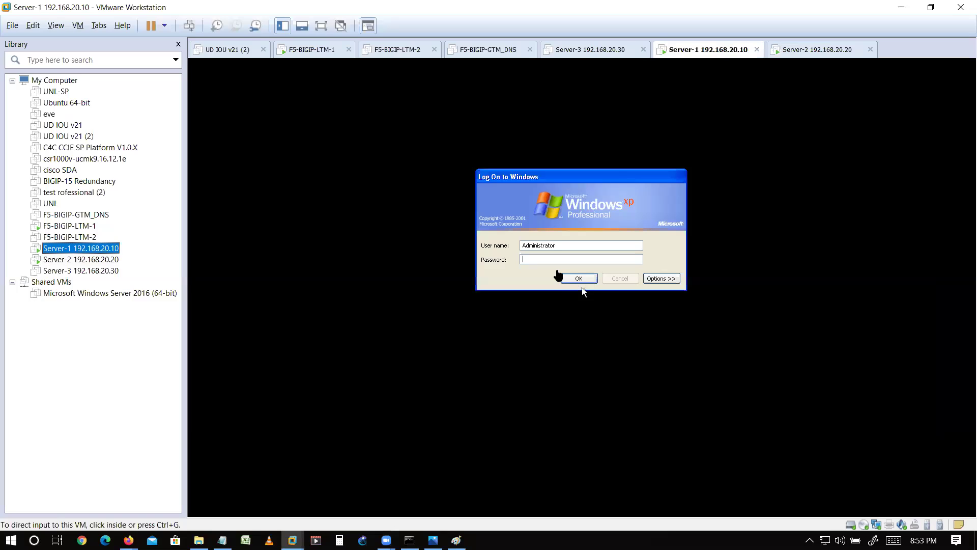
pyautogui.click(566, 275)
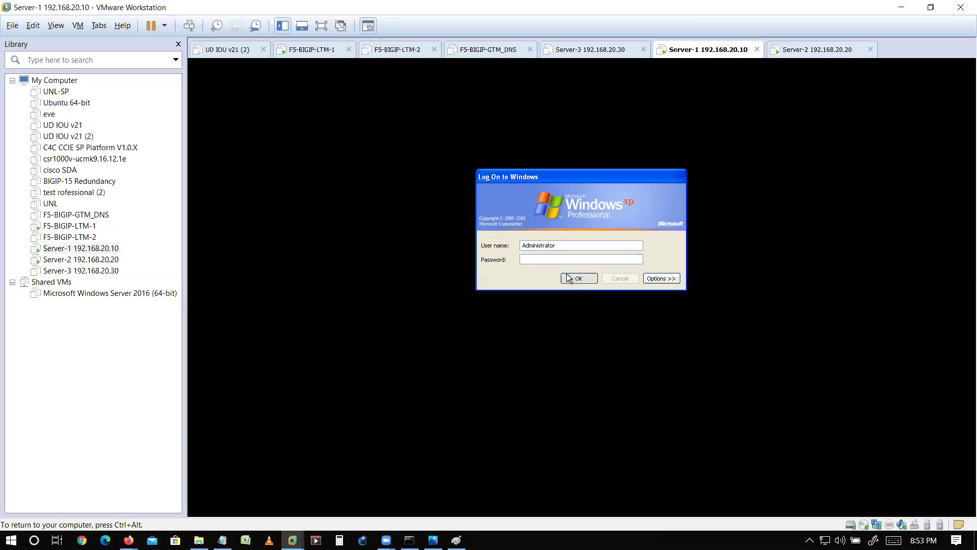
# - Power on Server-3, then return to Server-1's desktop
pyautogui.click(801, 51)
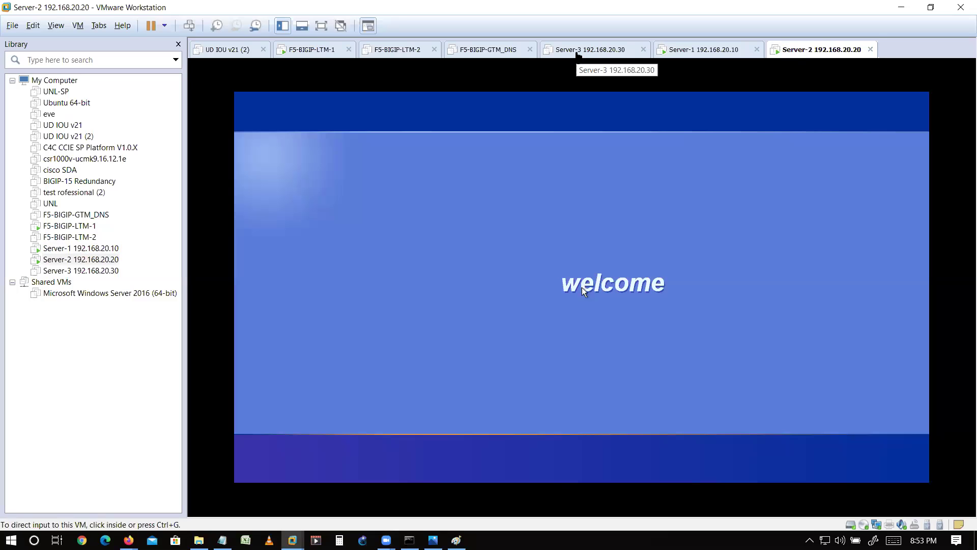
pyautogui.click(577, 51)
pyautogui.click(261, 97)
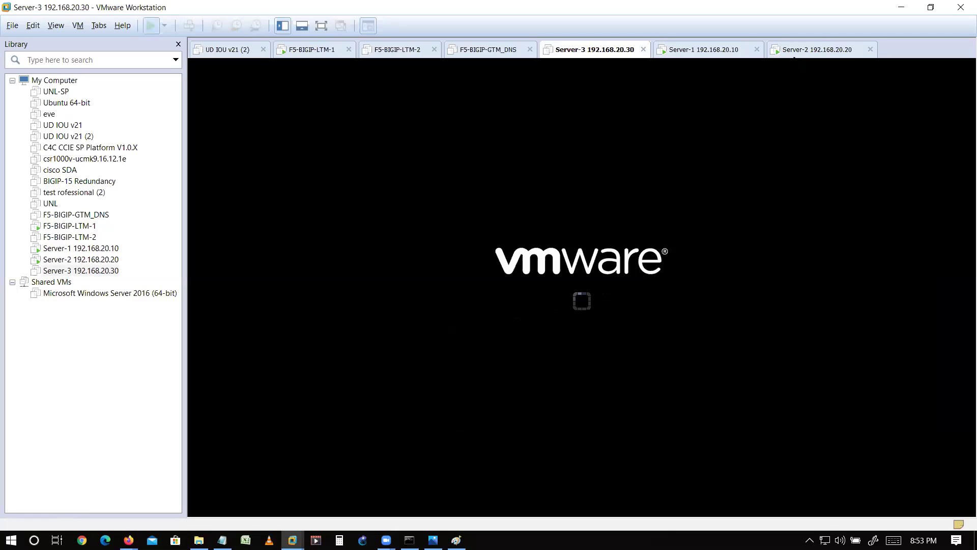
pyautogui.click(795, 54)
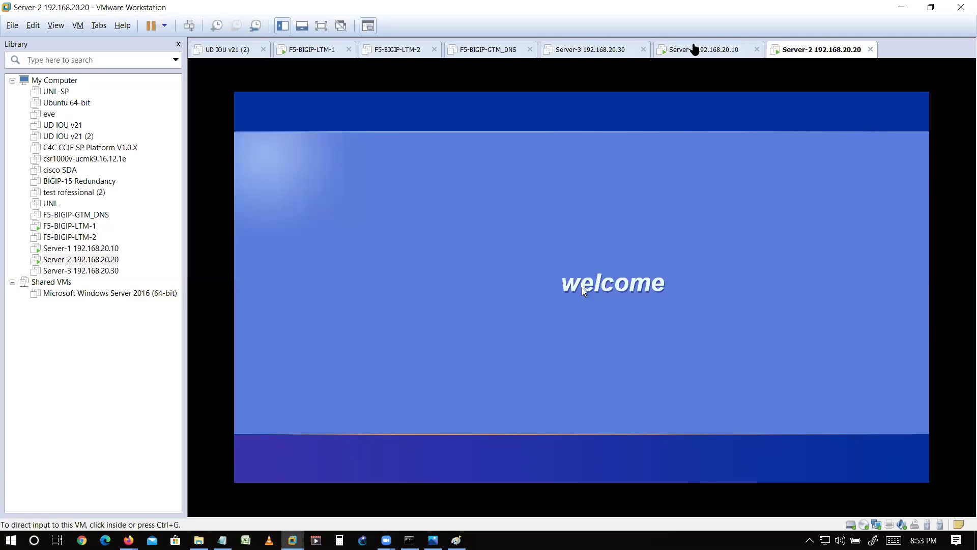
pyautogui.click(694, 50)
pyautogui.click(575, 242)
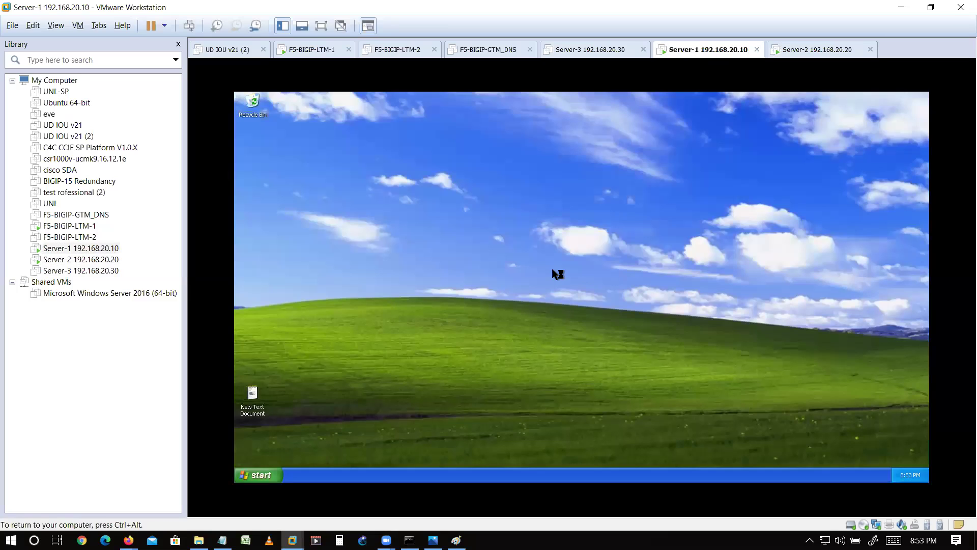
# - Open the Network Connections panel on Server-1 and Server-2 via the Run prompt
pyautogui.press('super+r')
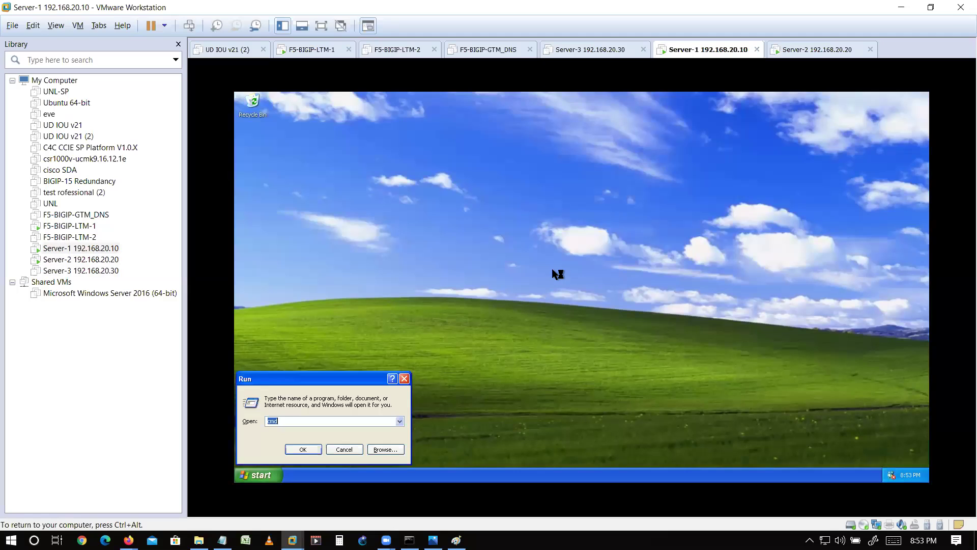
pyautogui.press('Return')
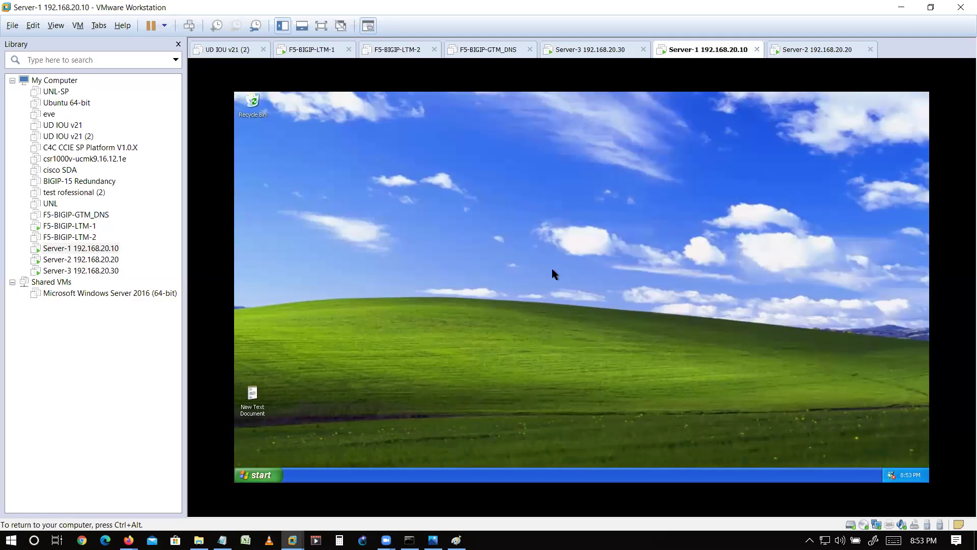
pyautogui.click(797, 48)
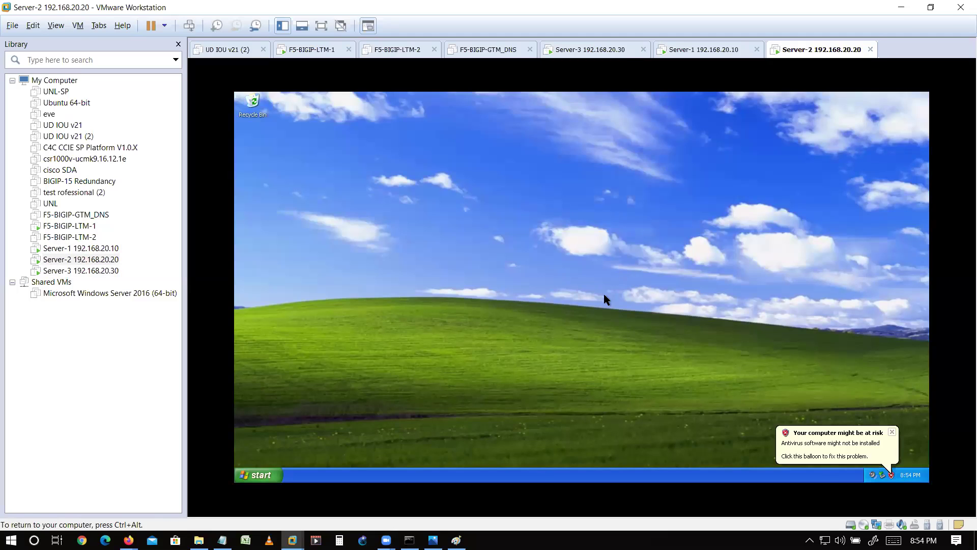
pyautogui.press('super+r')
pyautogui.press('Down')
pyautogui.press('Up')
pyautogui.press('Return')
# - Show Server-1's connection Support details: 192.168.20.10 with gateway 192.168.20.22
pyautogui.click(702, 49)
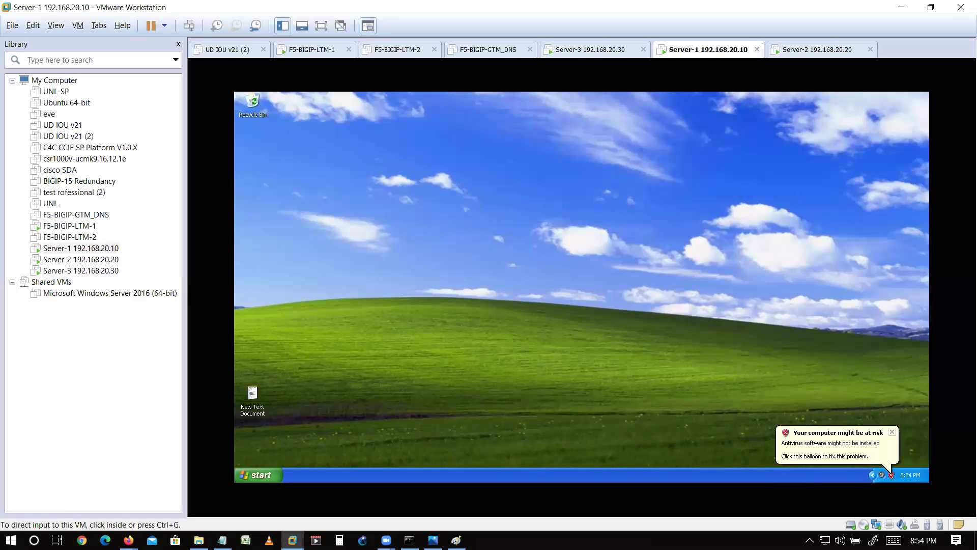
pyautogui.click(584, 56)
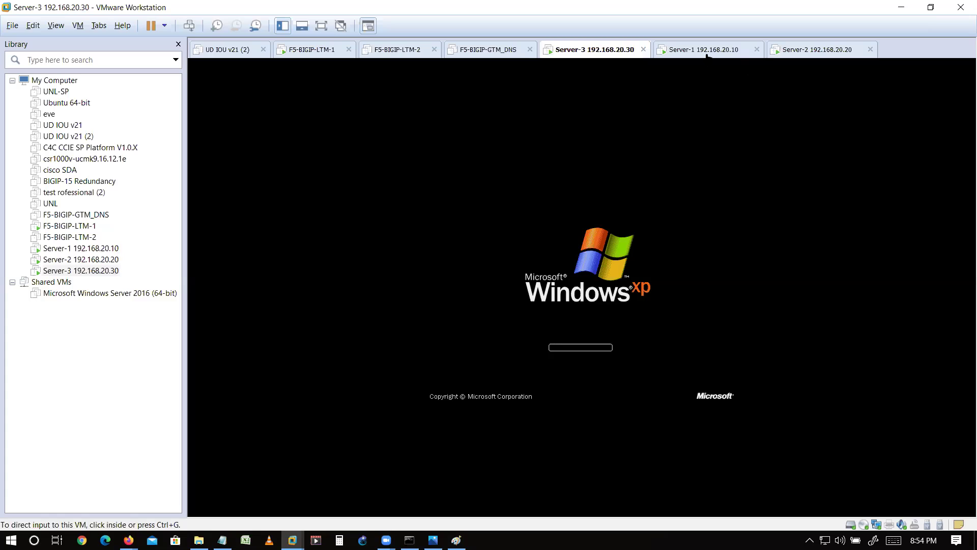
pyautogui.click(707, 51)
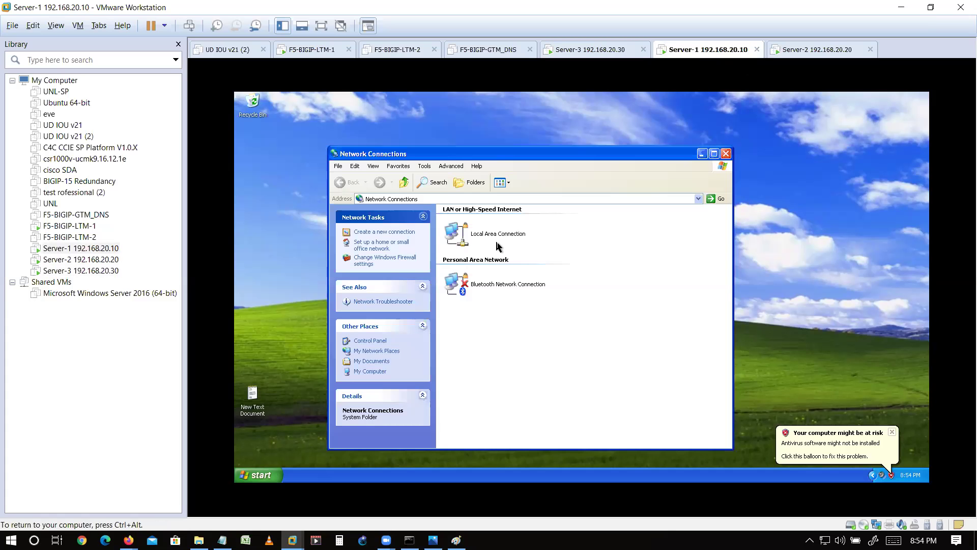
pyautogui.click(502, 239)
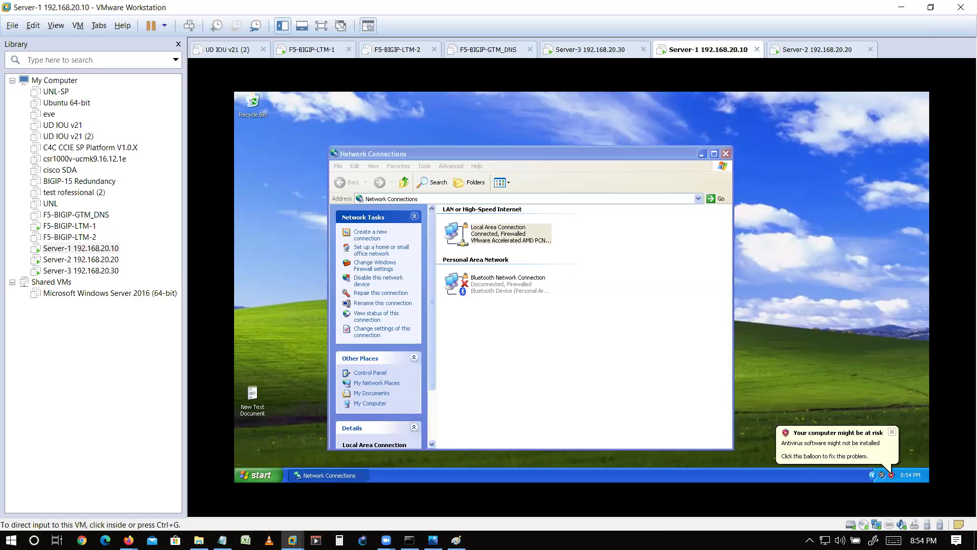
pyautogui.press('Return')
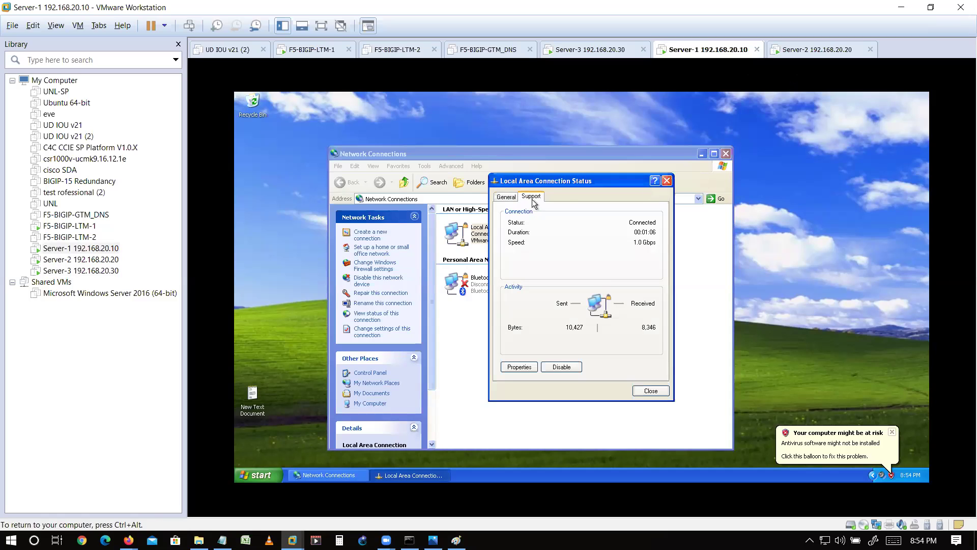
pyautogui.click(531, 197)
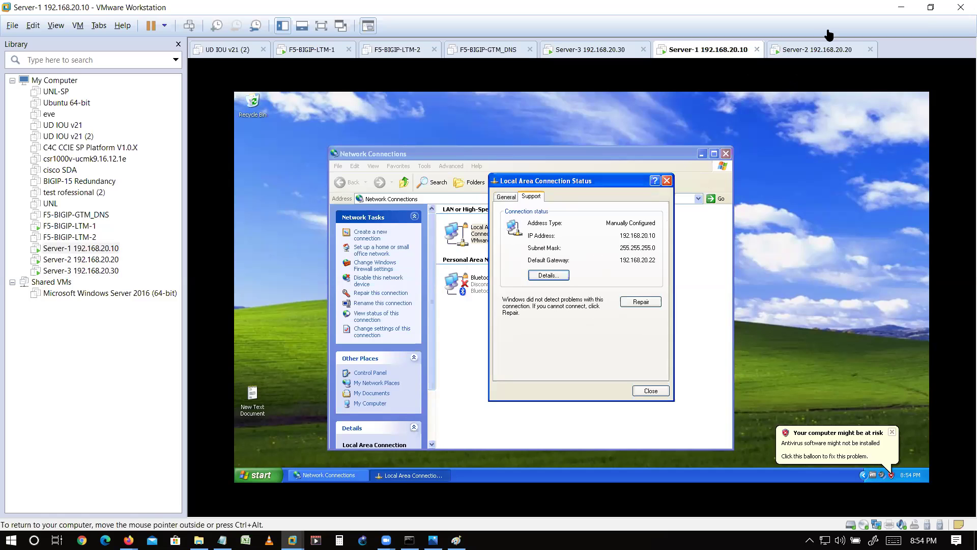
# - View Server-2's Support details: 192.168.20.20 with gateway 192.168.20.22
pyautogui.click(821, 49)
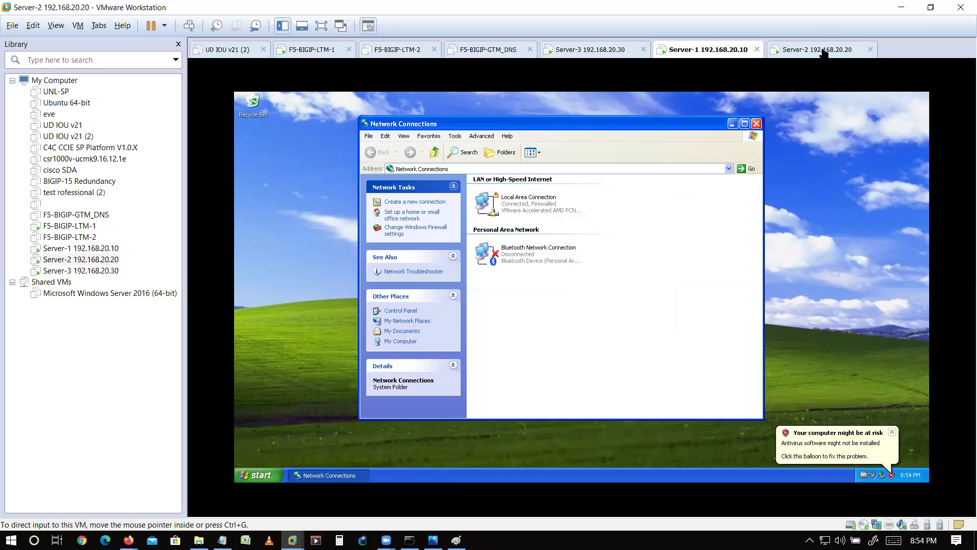
pyautogui.doubleClick(505, 204)
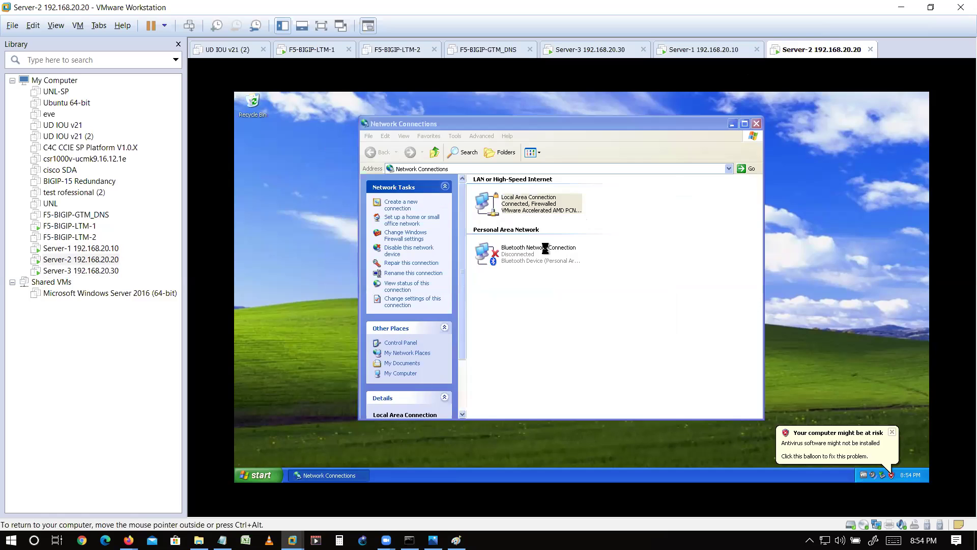
pyautogui.click(531, 195)
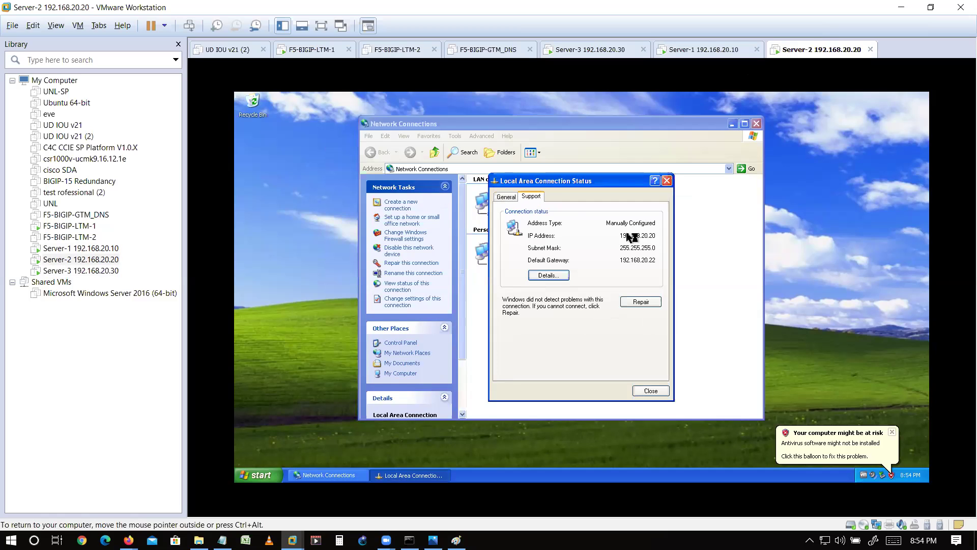
pyautogui.click(585, 52)
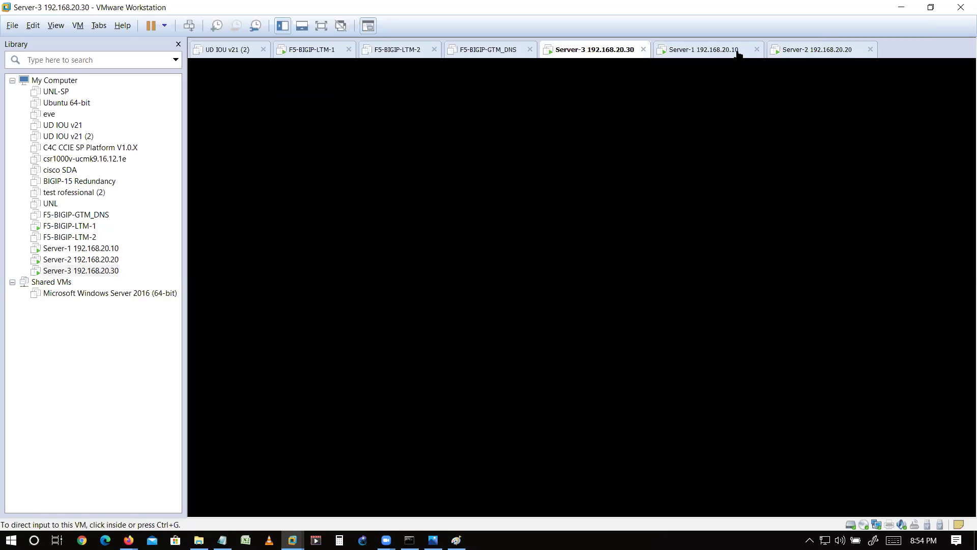
pyautogui.click(703, 49)
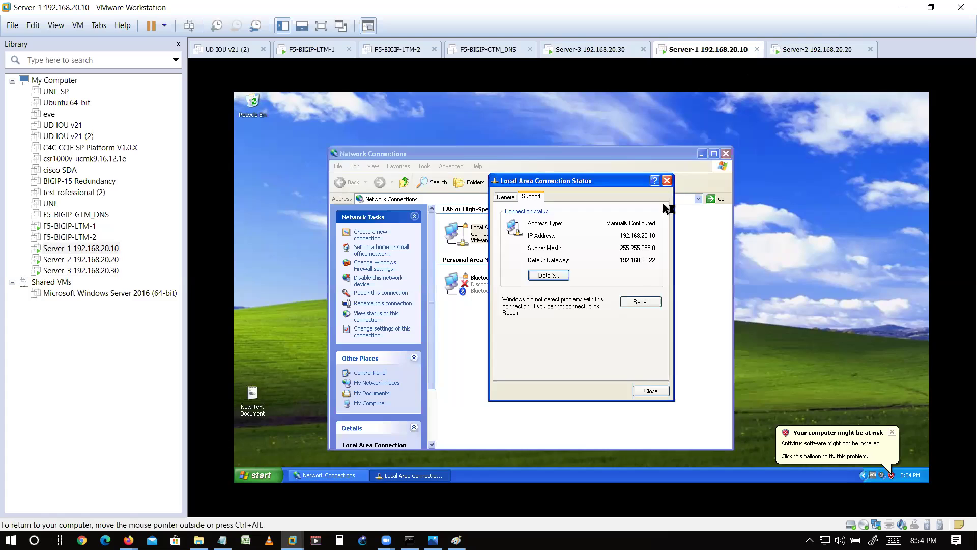
# - Close Server-1's connection status and open a command prompt
pyautogui.press('Escape')
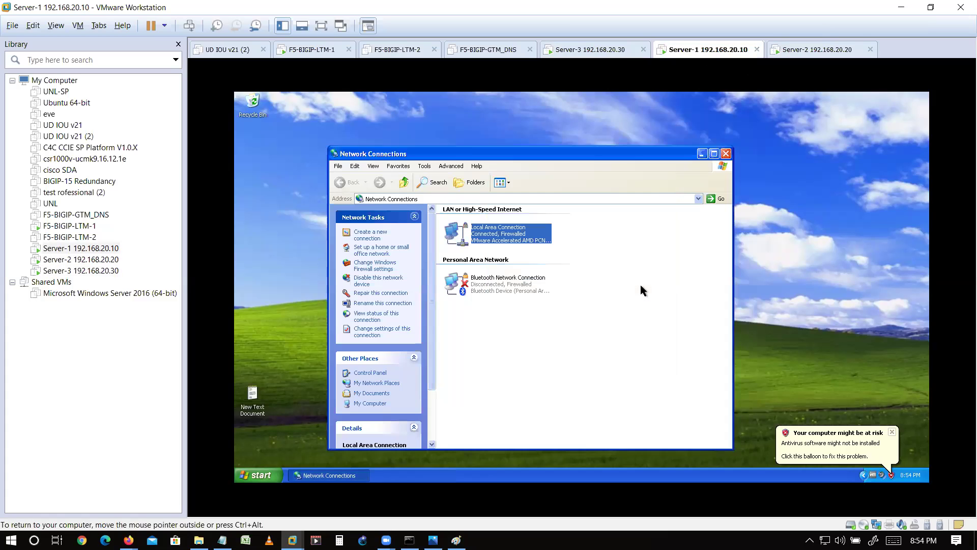
pyautogui.click(640, 285)
pyautogui.press('super+r')
pyautogui.press('Return')
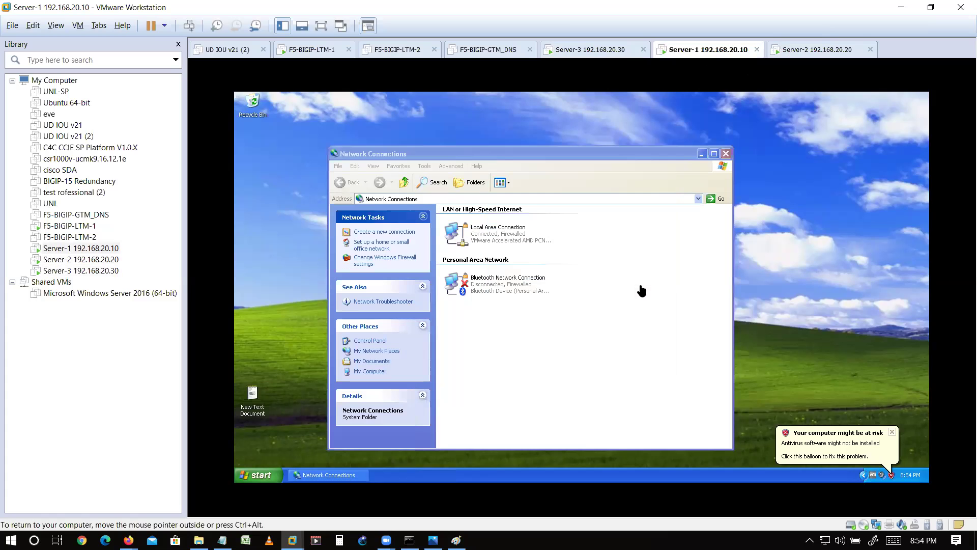
# - From Server-1 ping 192.168.20.22 (0% loss), then 192.168.20.20 (times out)
pyautogui.write('ping 192.168')
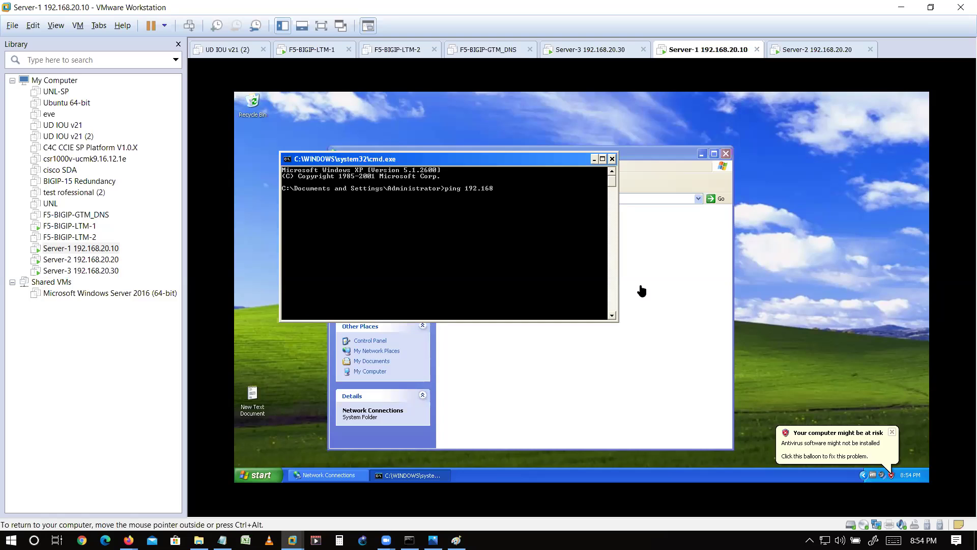
pyautogui.write('.20.22')
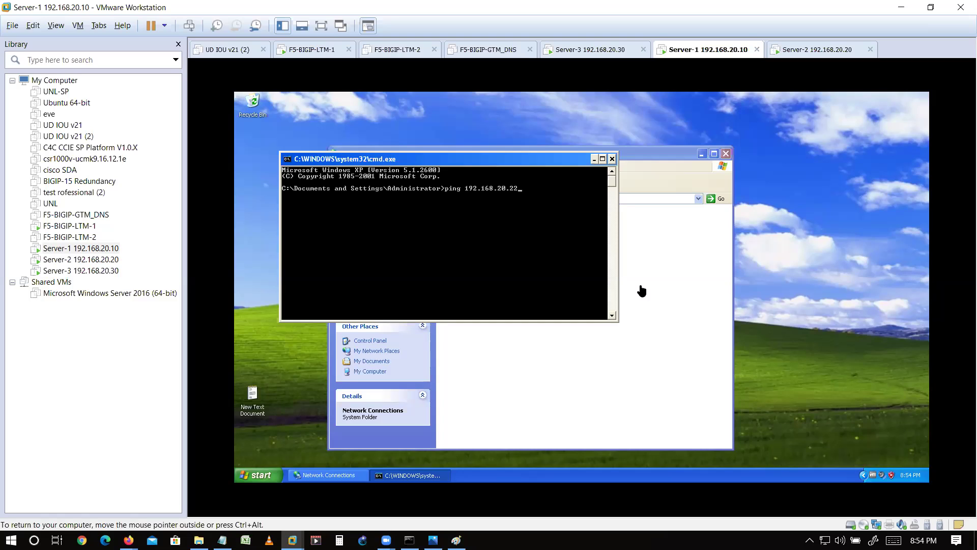
pyautogui.press('Return')
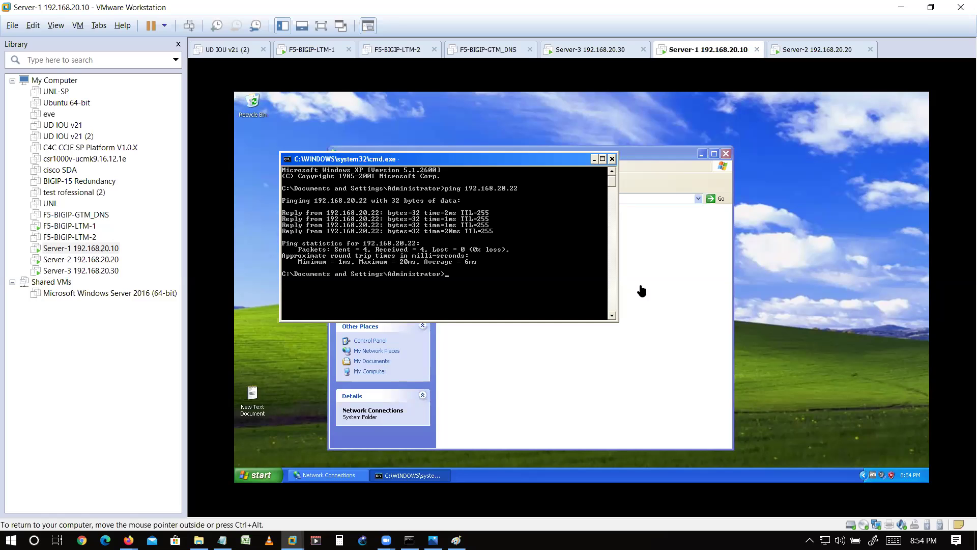
pyautogui.press('Up')
pyautogui.press('BackSpace')
pyautogui.write('0.2')
pyautogui.press('Return')
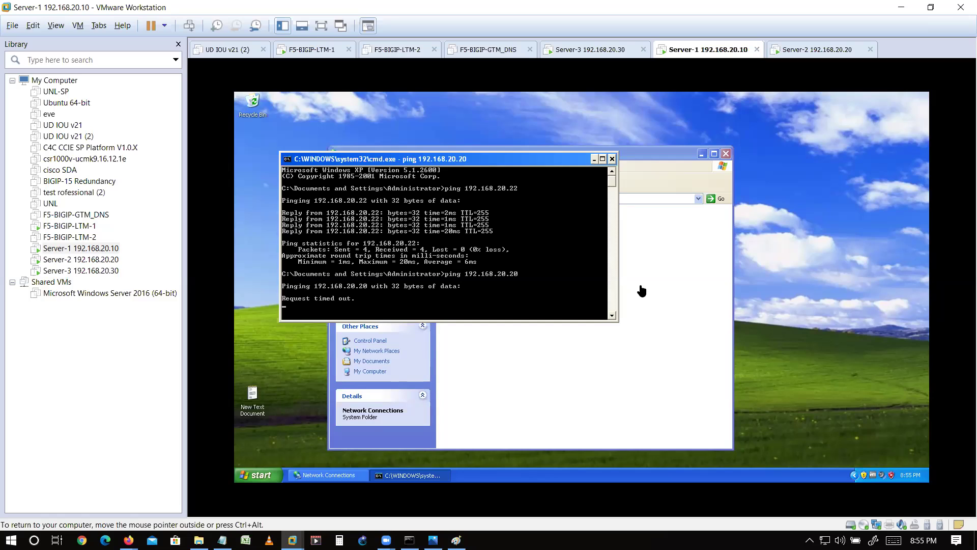
pyautogui.click(816, 53)
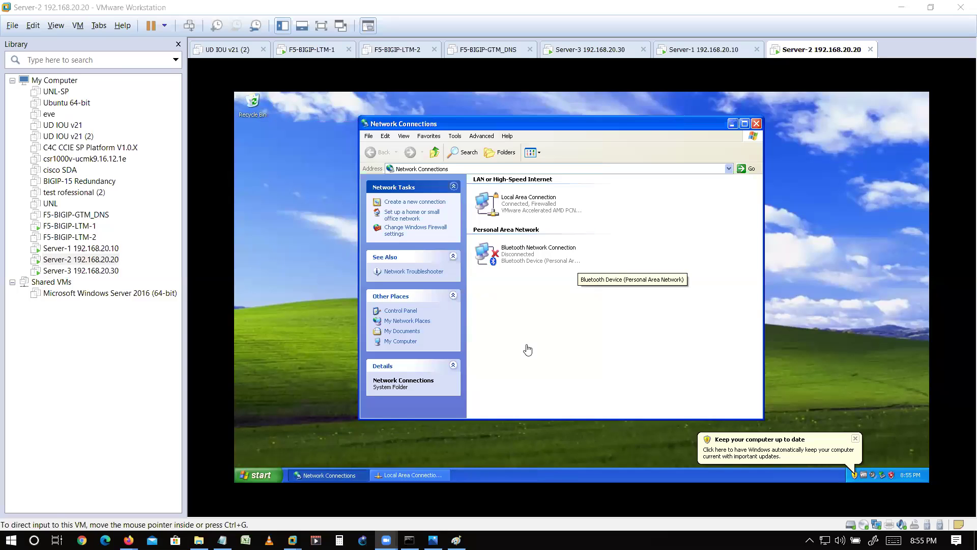
# - Read Server-2's Local Area Connection status (192.168.20.20, gateway 192.168.20.22), then close it
pyautogui.click(564, 338)
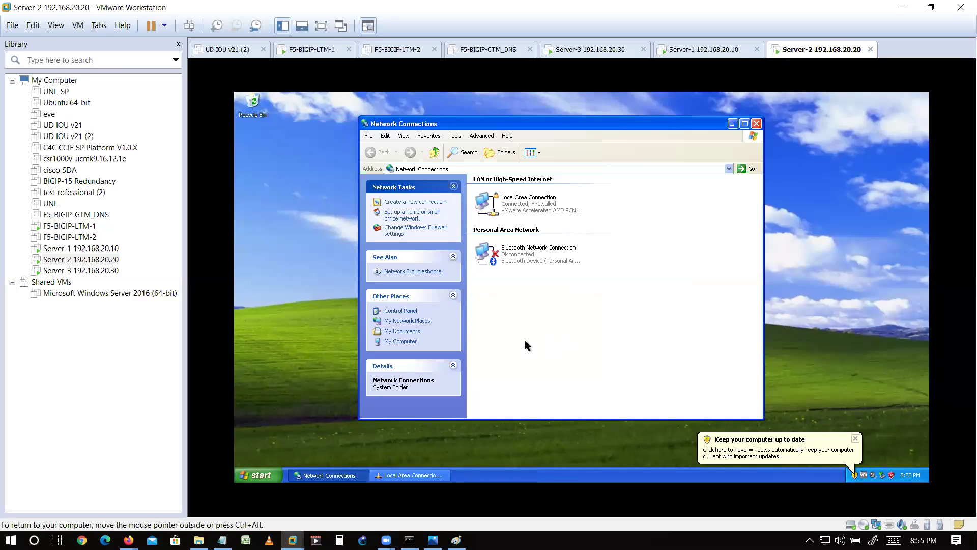
pyautogui.doubleClick(522, 204)
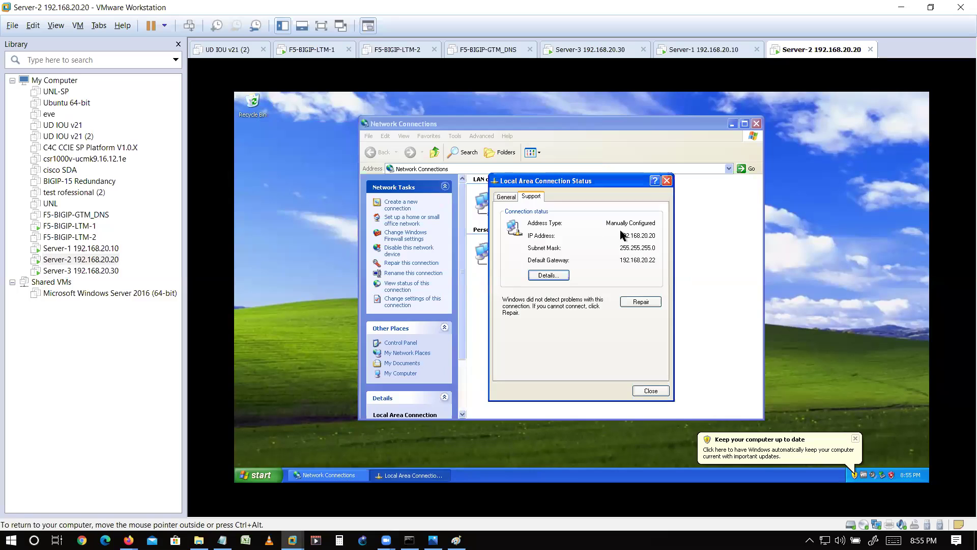
pyautogui.moveTo(589, 183); pyautogui.dragTo(718, 144)
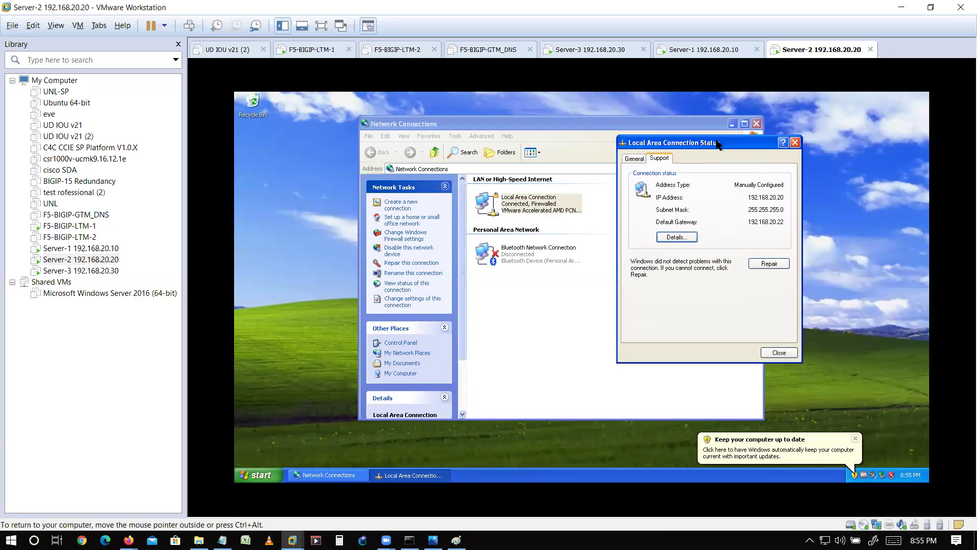
pyautogui.click(794, 143)
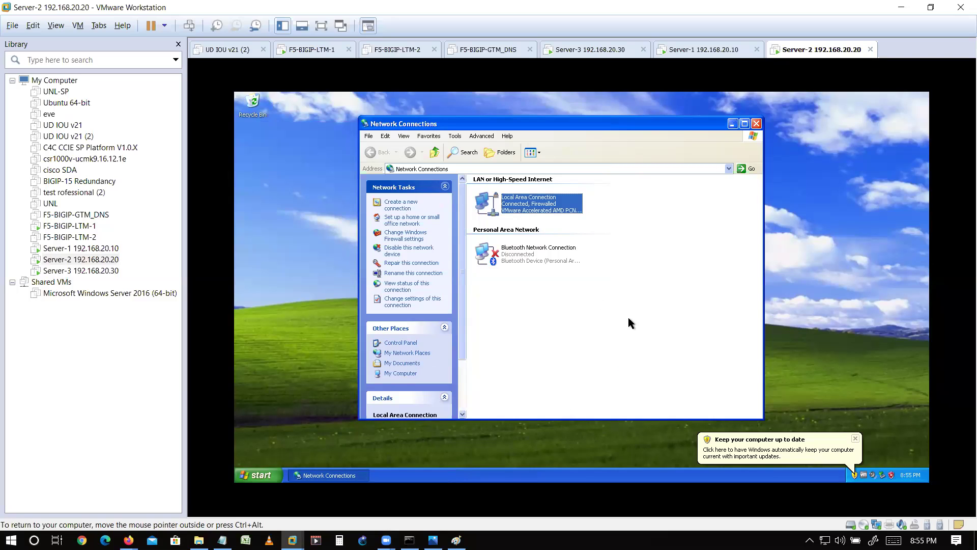
# - Ping 192.168.20.1 from Server-2, then check Server-1's 100% loss to 192.168.20.20
pyautogui.press('super+r')
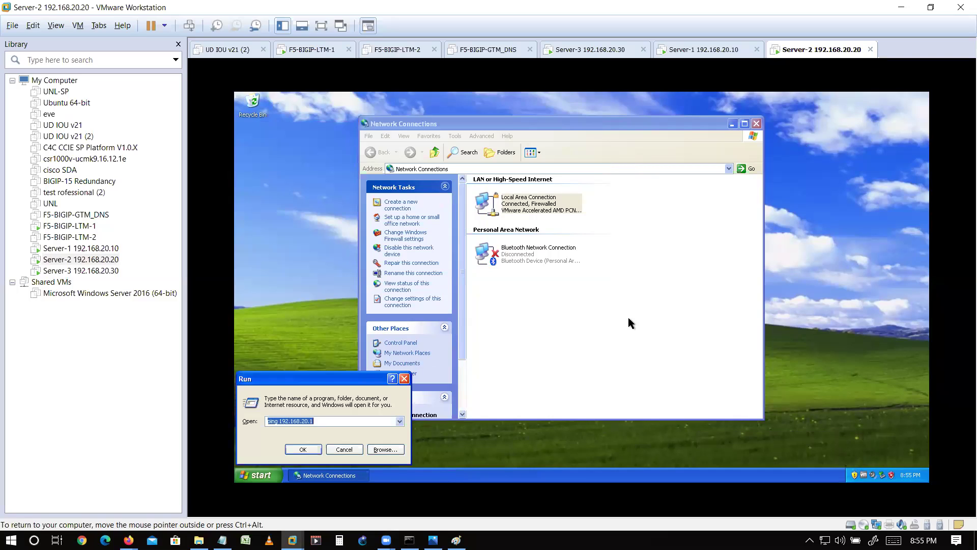
pyautogui.press('Return')
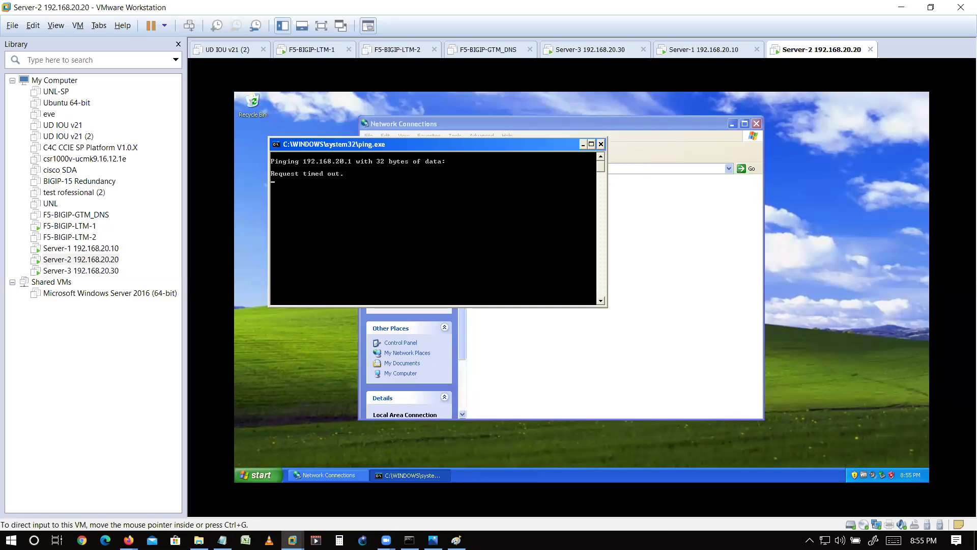
pyautogui.click(702, 49)
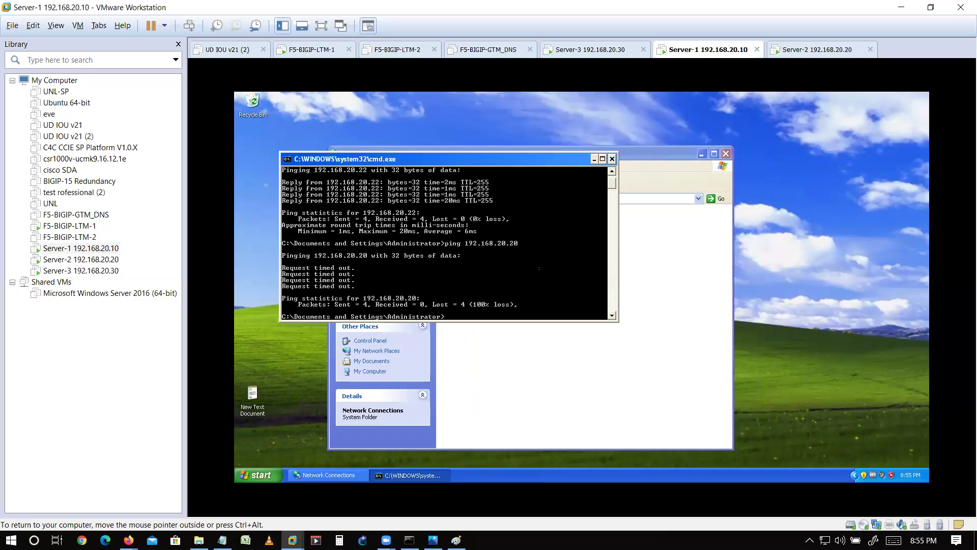
pyautogui.click(589, 47)
# - Open the Internet Protocol (TCP/IP) properties of Server-3's Local Area Connection
pyautogui.click(543, 181)
pyautogui.press('super+r')
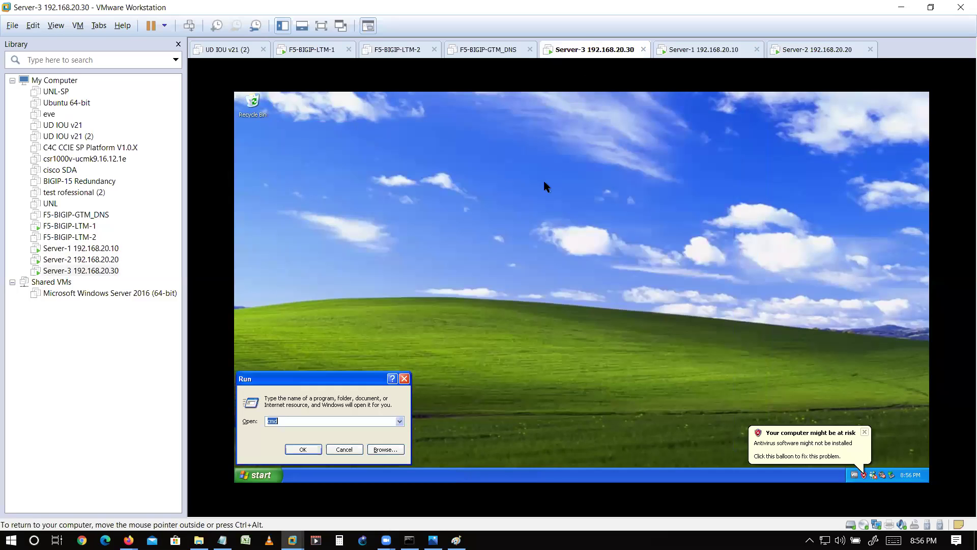
pyautogui.press('Return')
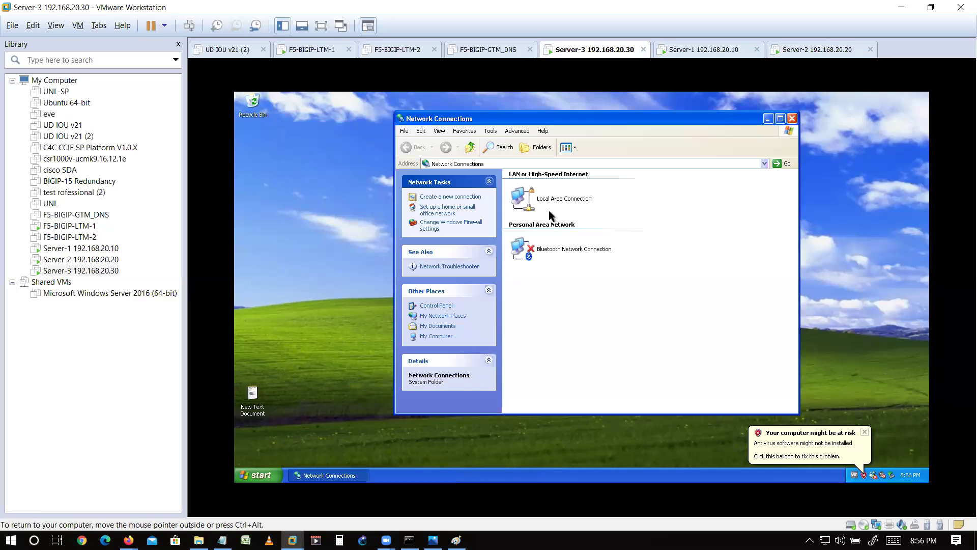
pyautogui.rightClick(548, 210)
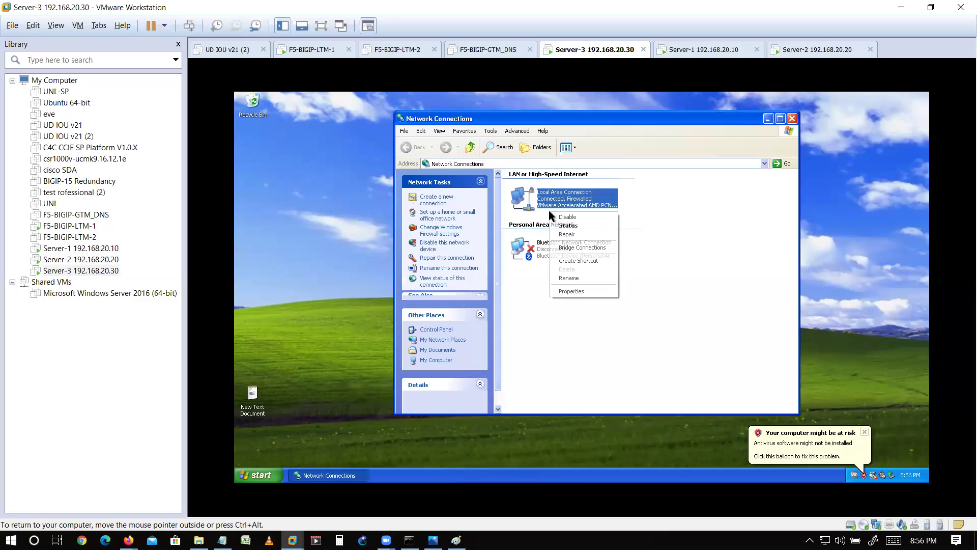
pyautogui.click(569, 291)
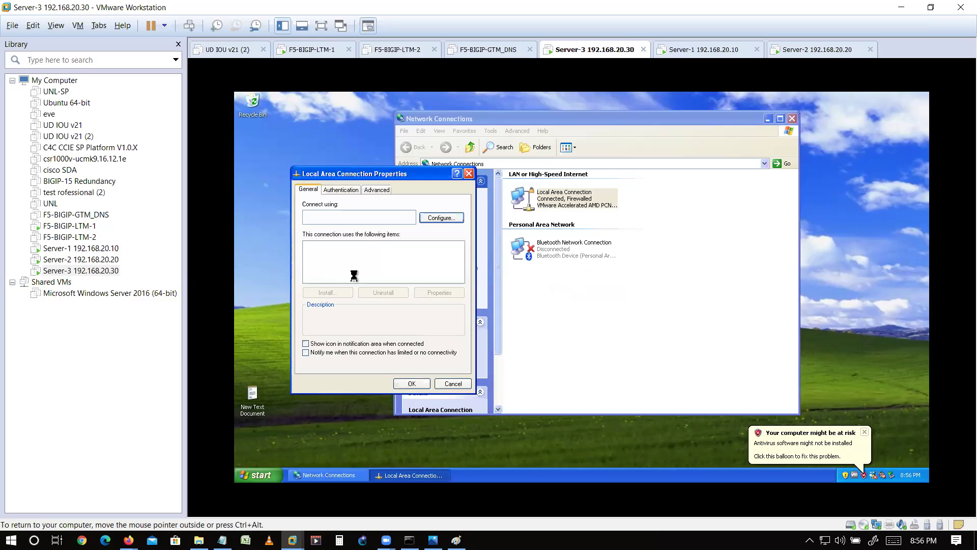
pyautogui.doubleClick(354, 265)
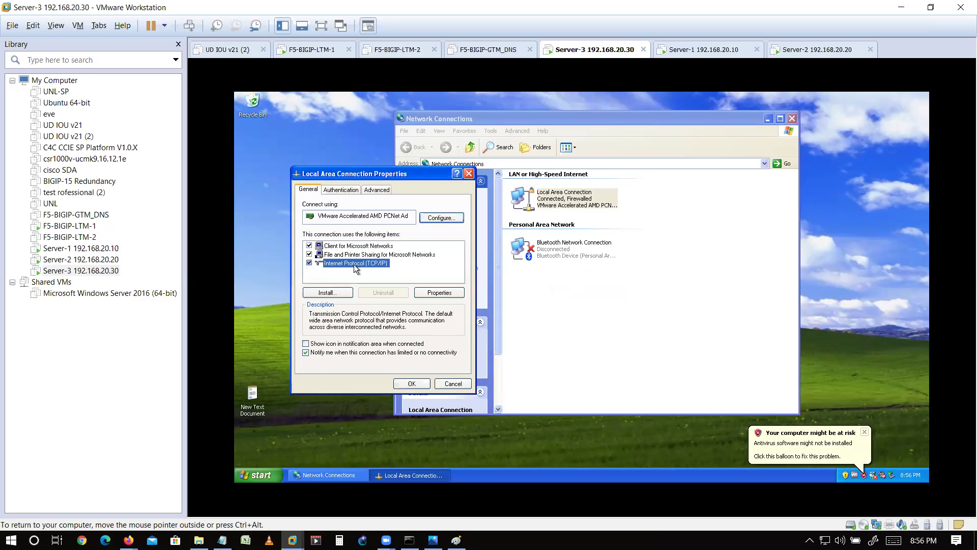
# - Set Server-3's IP to 192.168.20.30 and gateway to 192.168.20.1, and save
pyautogui.moveTo(446, 297); pyautogui.dragTo(458, 296)
pyautogui.write('20')
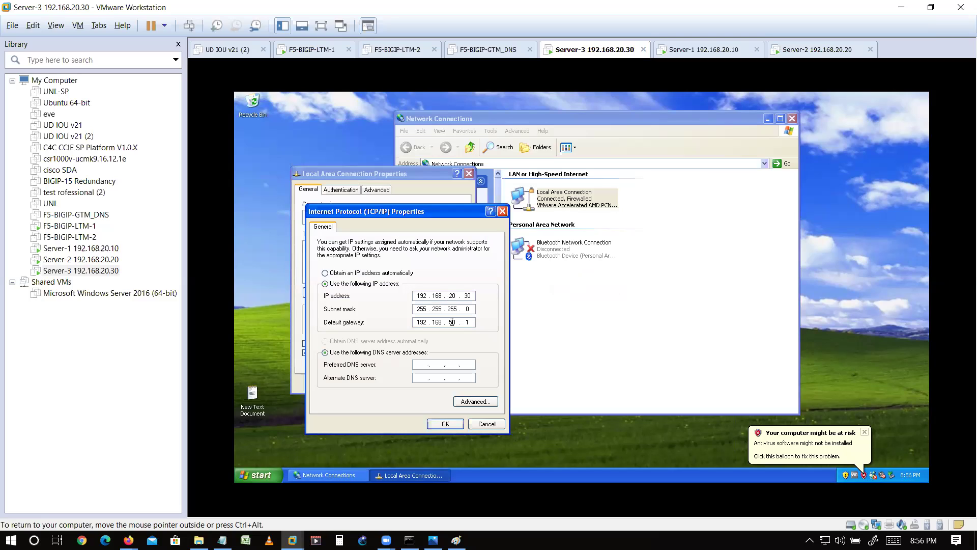
pyautogui.doubleClick(456, 322)
pyautogui.write('0')
pyautogui.write('0')
pyautogui.click(443, 425)
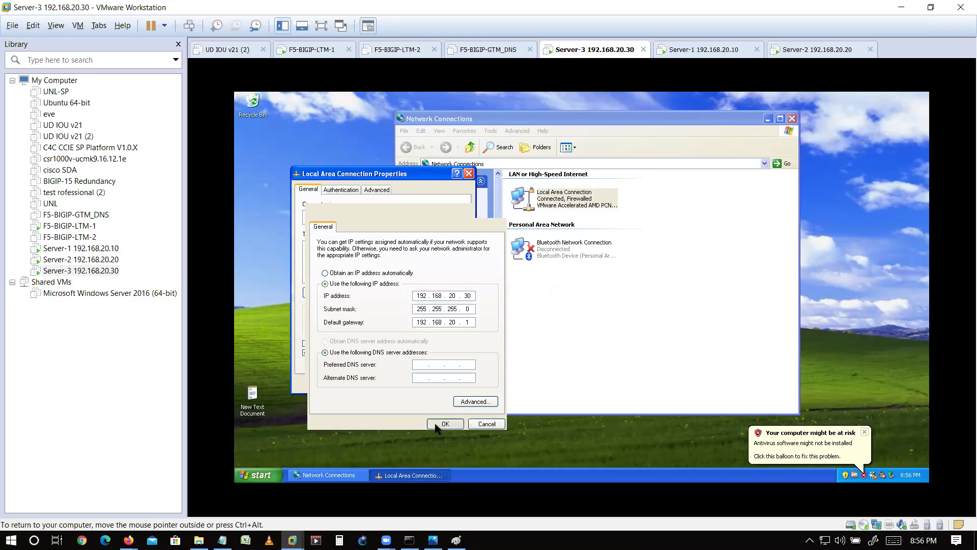
pyautogui.click(416, 385)
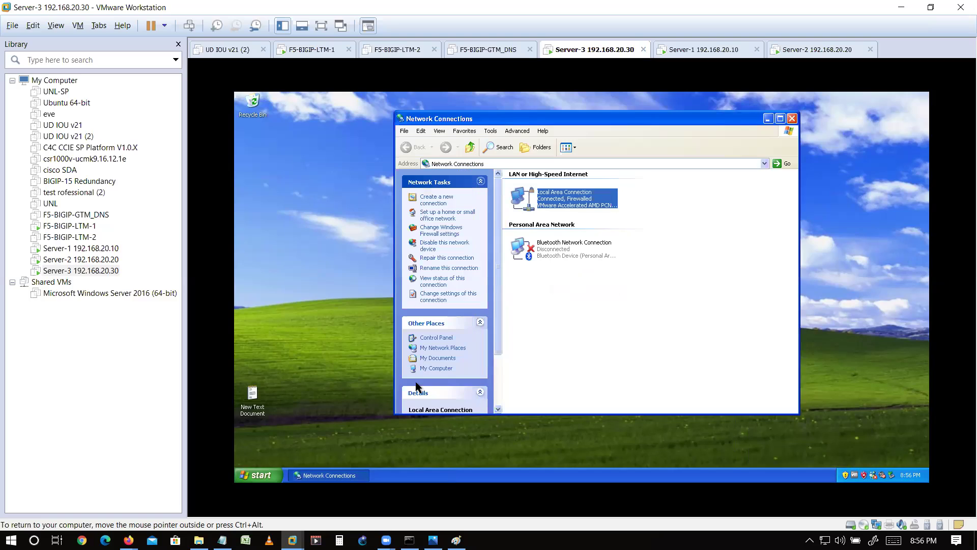
# - From a command prompt on Server-3, ping 192.168.20.1 and stop it
pyautogui.press('super+r')
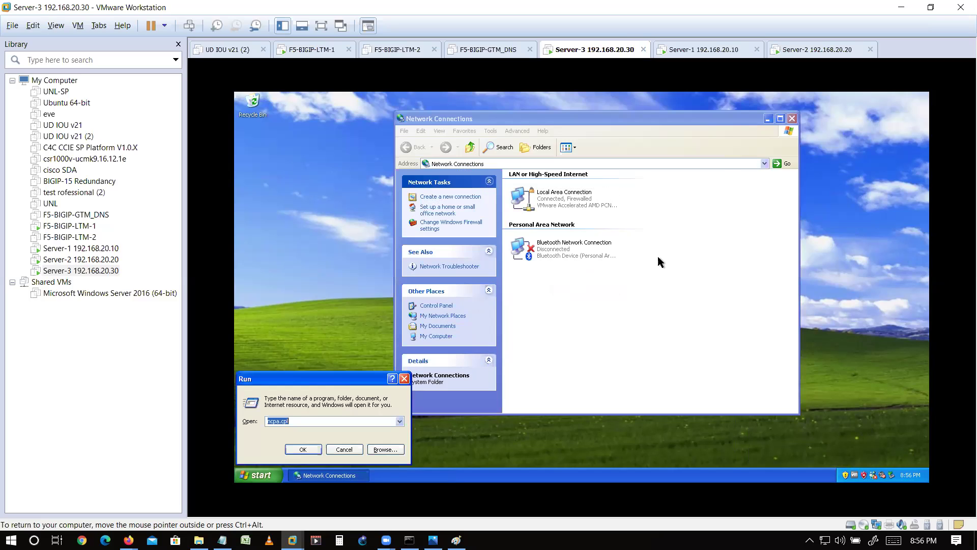
pyautogui.press('Return')
pyautogui.write('p')
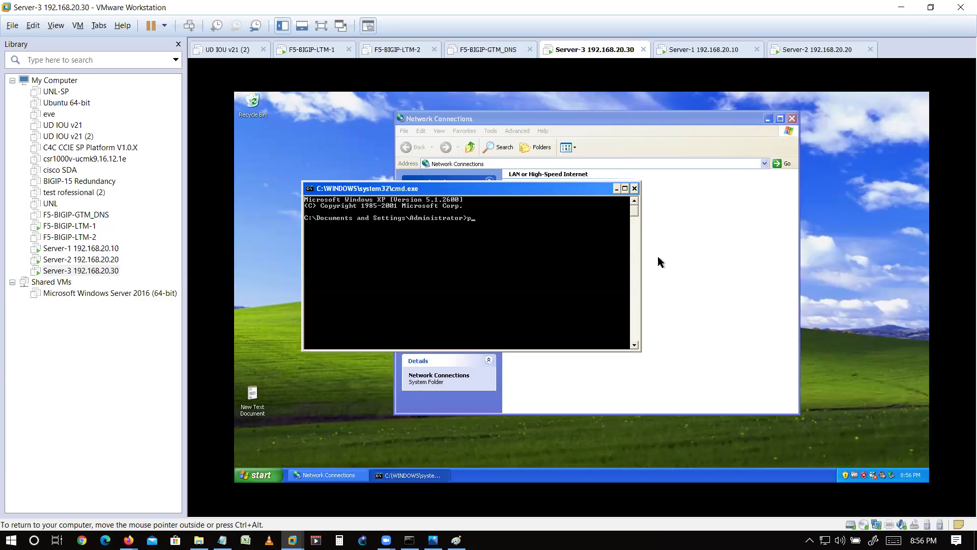
pyautogui.write('ing 192.168.20.1')
pyautogui.press('Return')
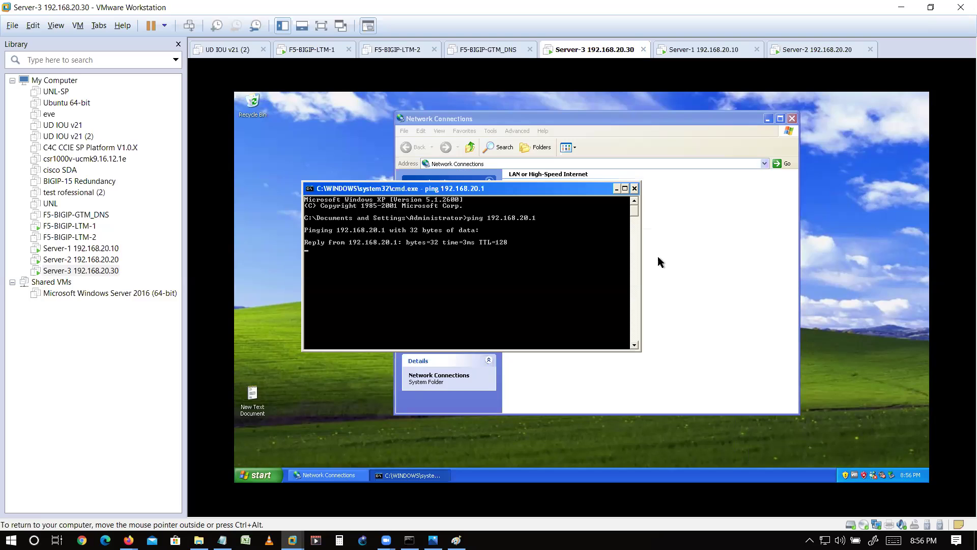
pyautogui.hotkey('ctrl', 'c')
# - Ping the self IP 192.168.20.22 from Server-3, showing 0% loss
pyautogui.press('Up')
pyautogui.press('BackSpace')
pyautogui.write('22')
pyautogui.press('Return')
pyautogui.hotkey('ctrl', 'c')
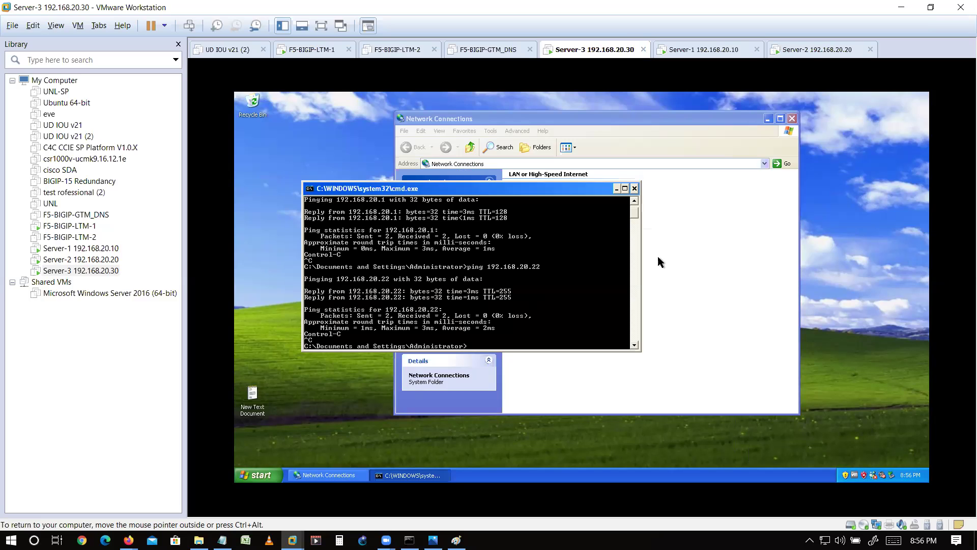
pyautogui.click(814, 50)
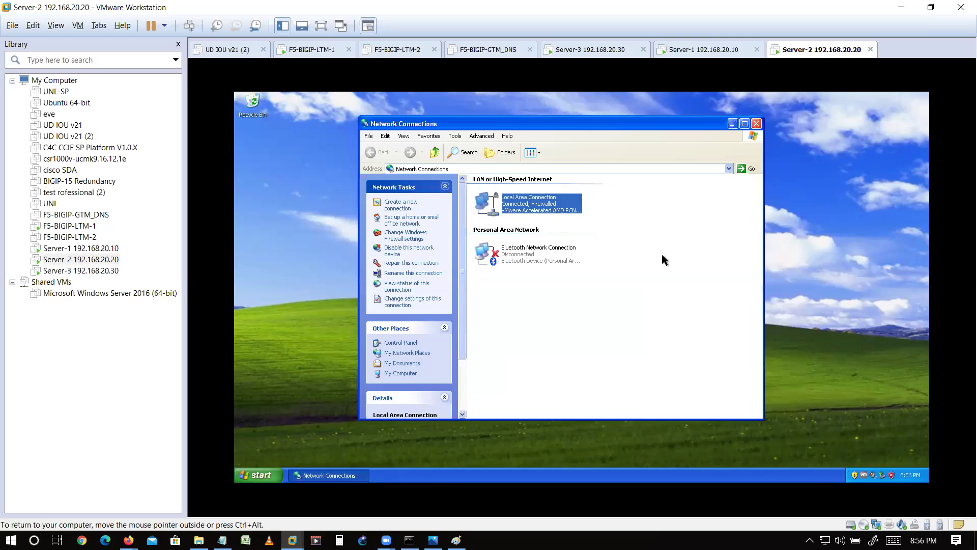
pyautogui.press('super+r')
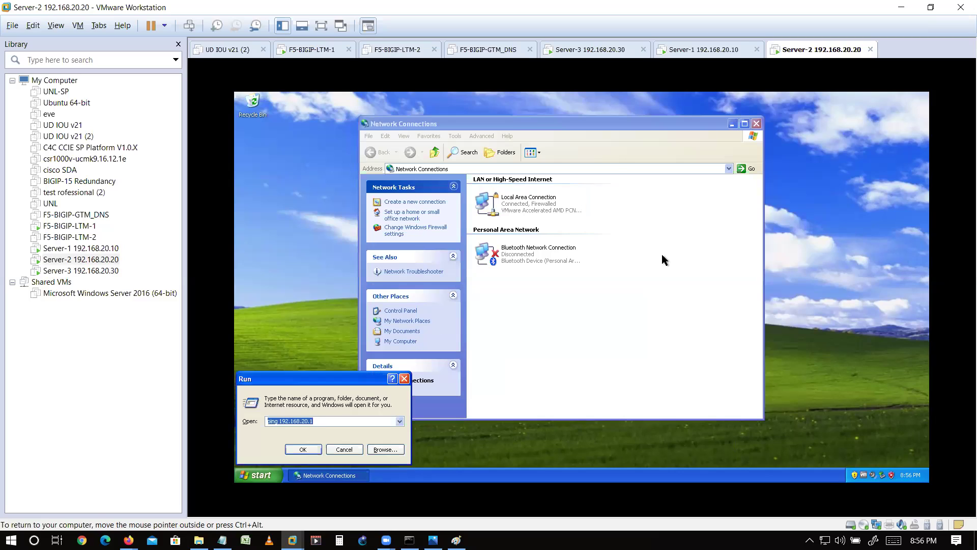
pyautogui.press('Return')
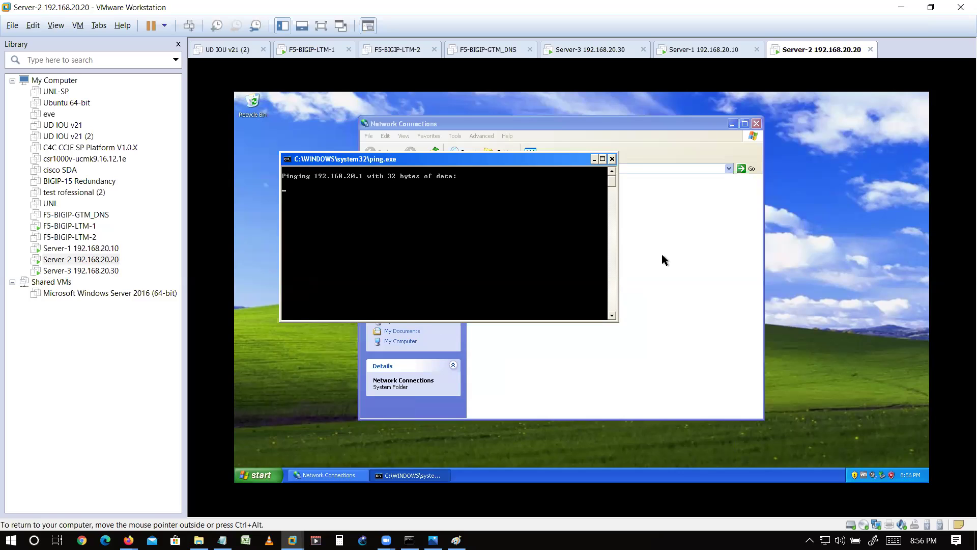
pyautogui.hotkey('ctrl', 'c')
pyautogui.rightClick(514, 206)
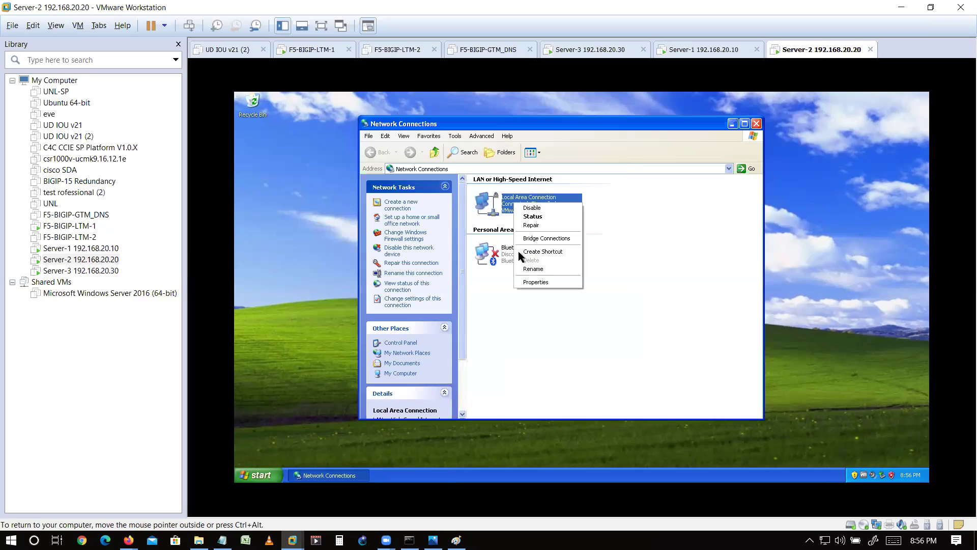
pyautogui.click(528, 282)
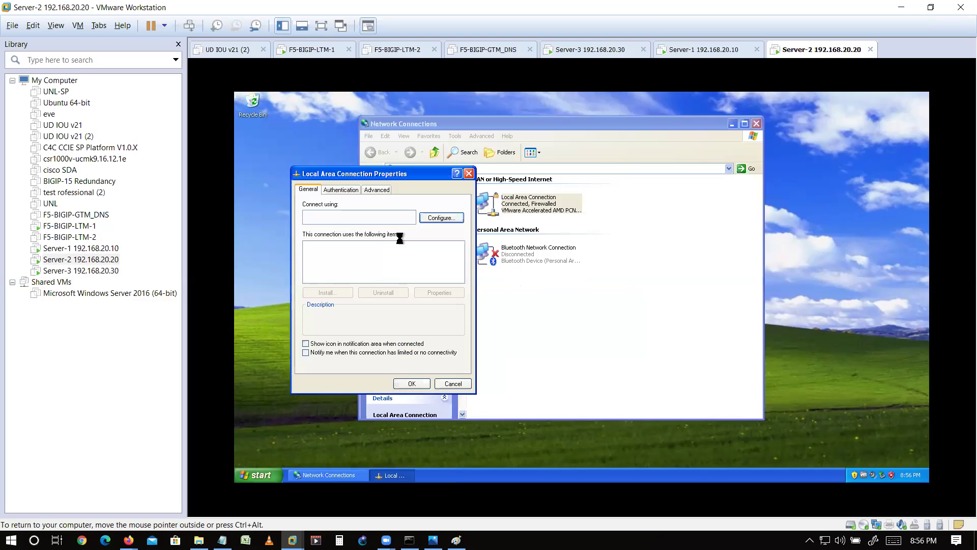
pyautogui.doubleClick(371, 262)
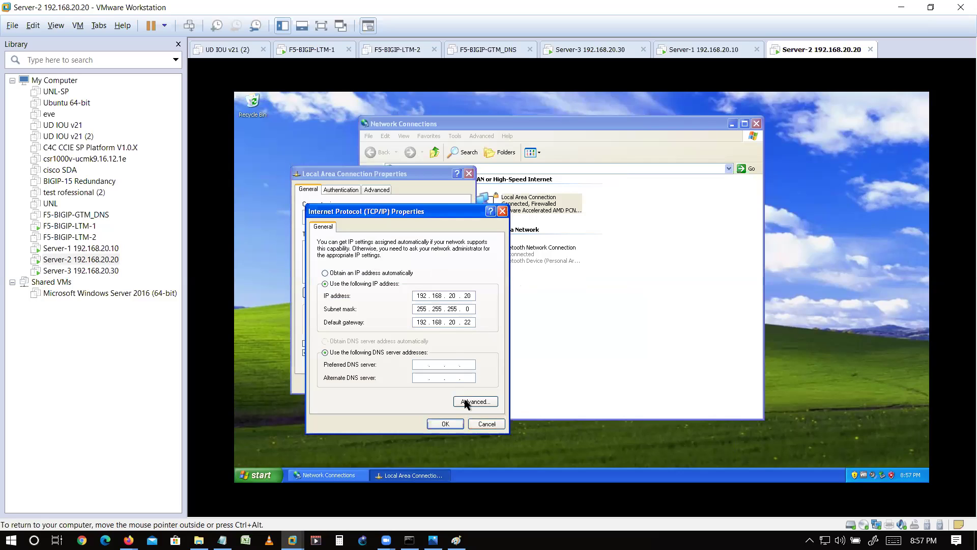
pyautogui.doubleClick(466, 322)
pyautogui.click(489, 424)
pyautogui.click(452, 383)
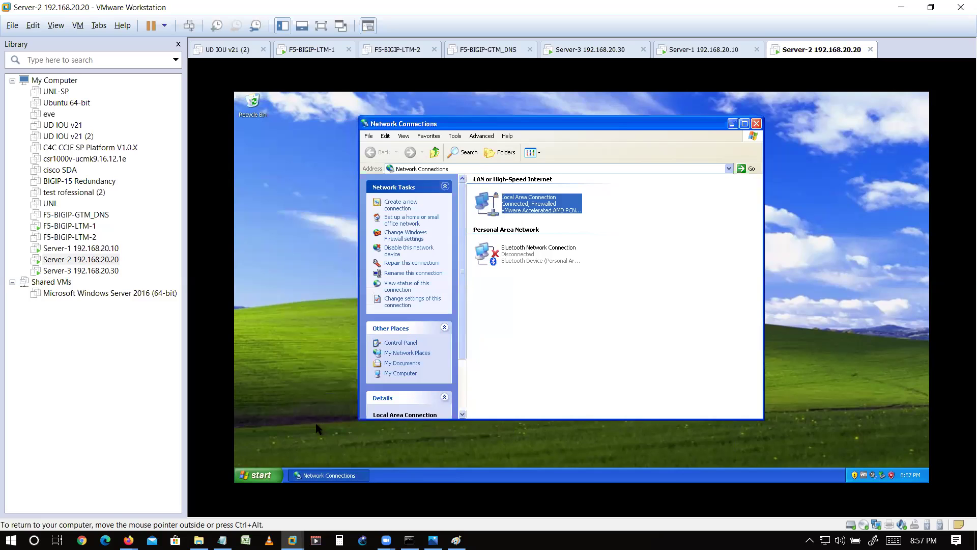
# - Turn Windows Firewall off on Server-2 through the Control Panel
pyautogui.press('super')
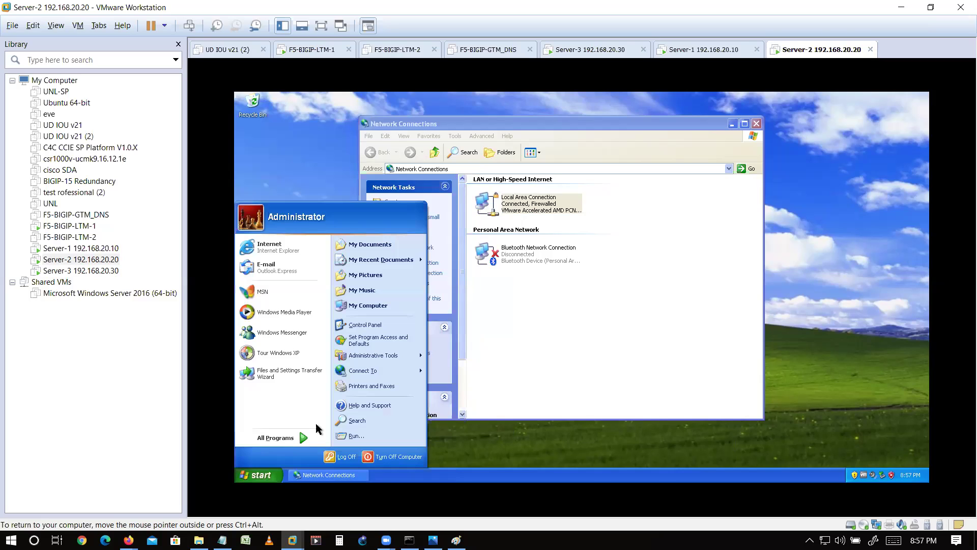
pyautogui.moveTo(376, 330); pyautogui.dragTo(371, 330)
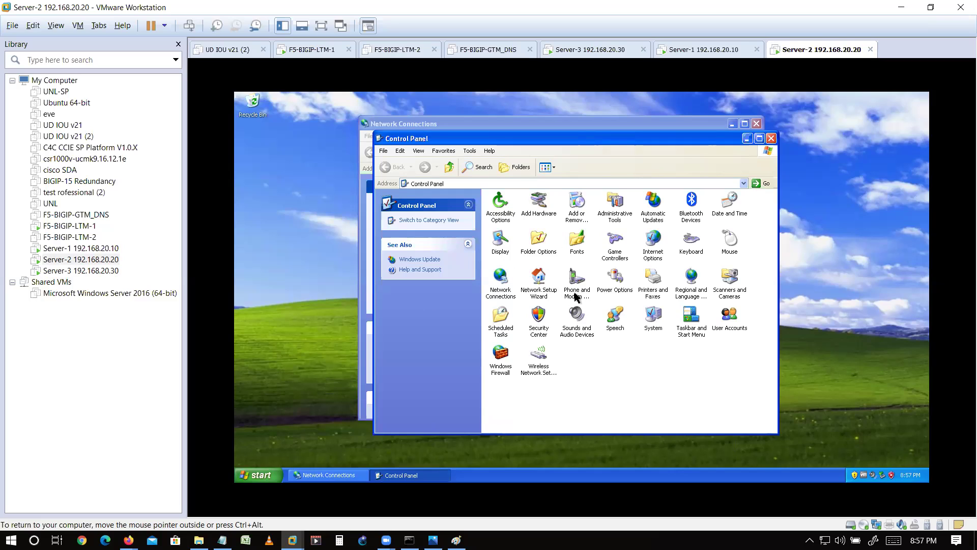
pyautogui.doubleClick(512, 369)
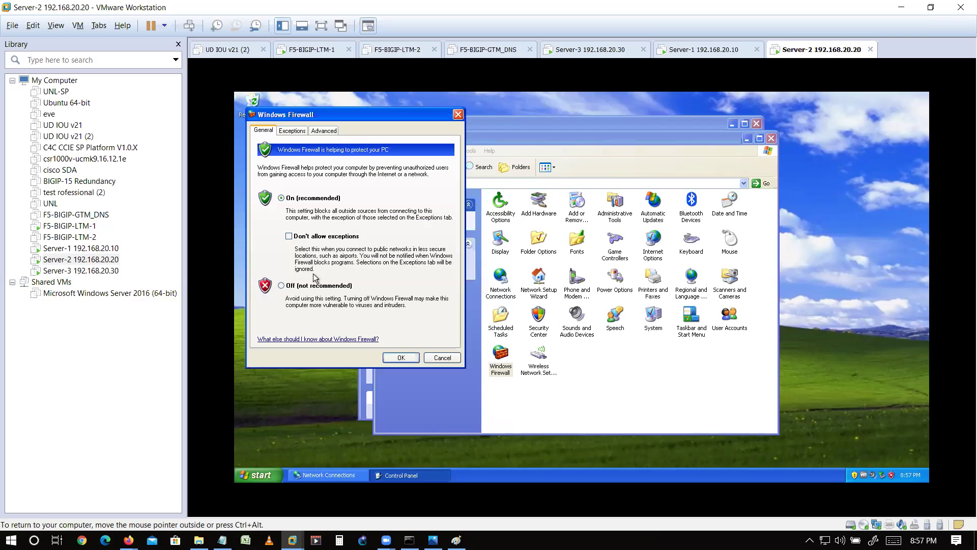
pyautogui.click(281, 286)
pyautogui.click(401, 358)
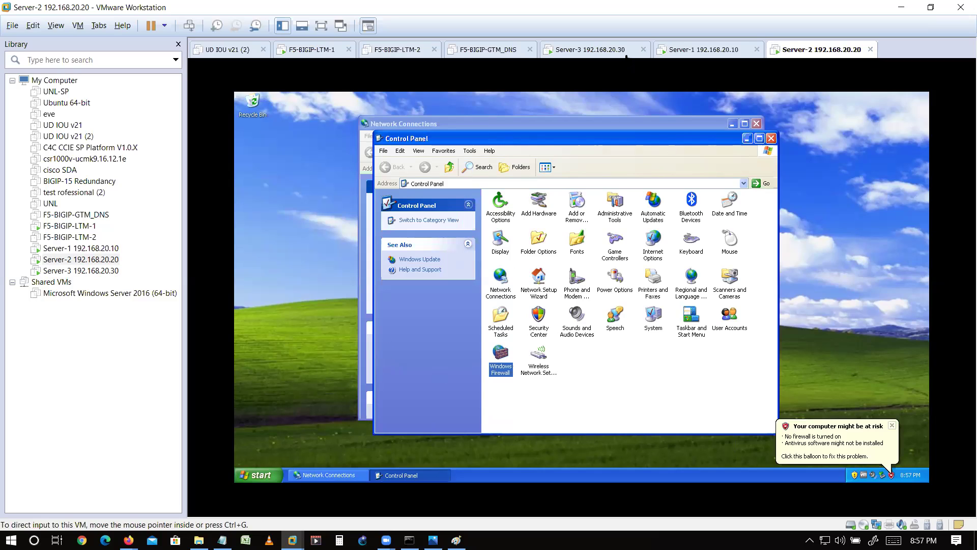
# - Rerun the ping to 192.168.20.1, which times out, and close the Control Panel
pyautogui.press('super+r')
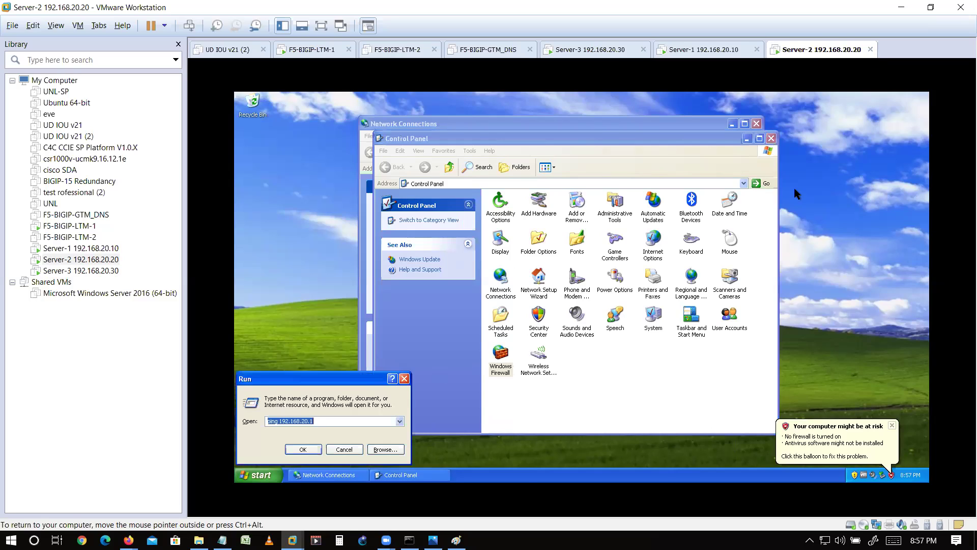
pyautogui.press('Return')
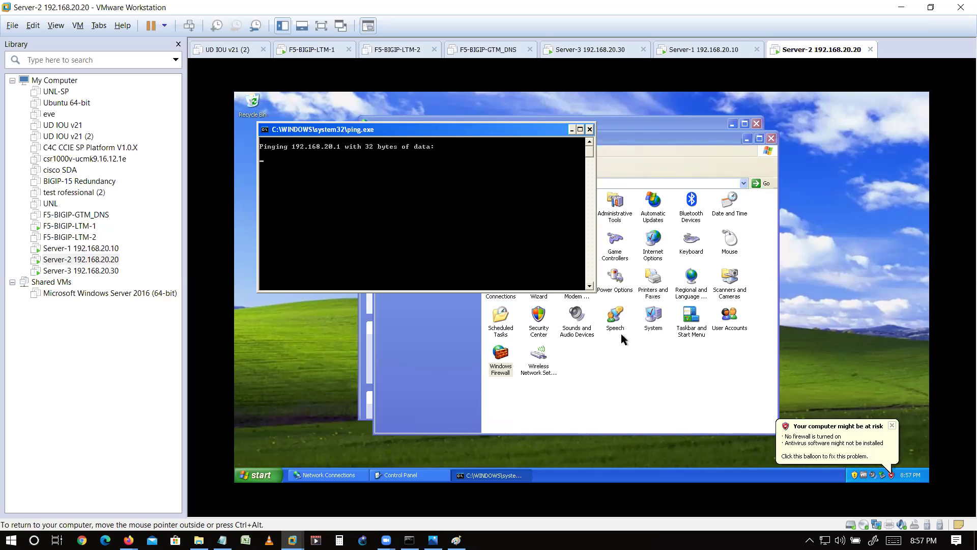
pyautogui.click(597, 390)
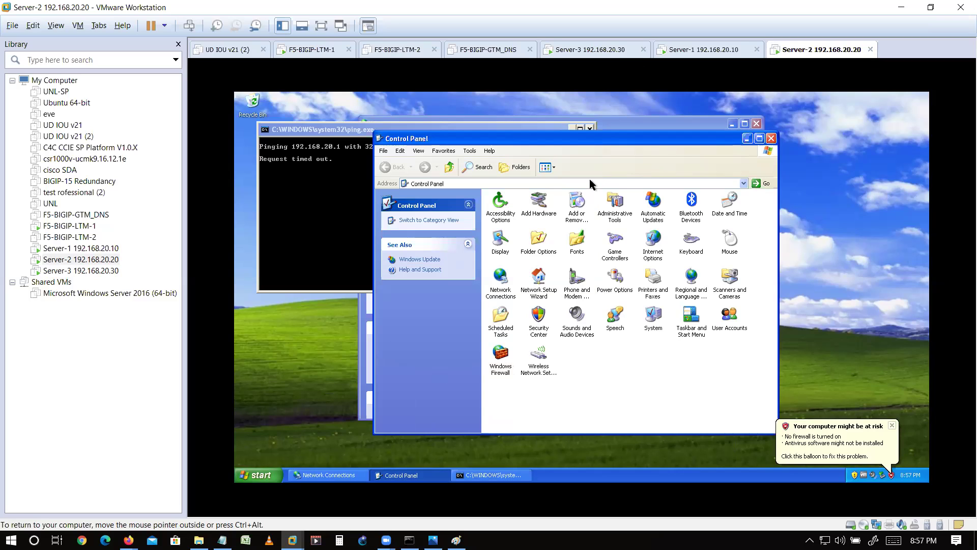
pyautogui.click(771, 139)
pyautogui.click(591, 320)
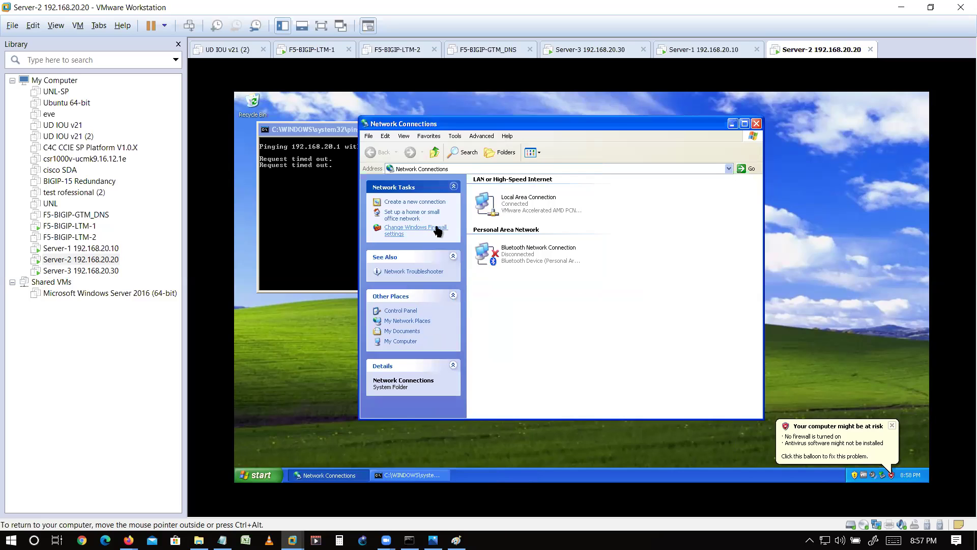
# - Refresh My Network Places on Server-2, moving the window aside to keep the ping output visible
pyautogui.click(407, 322)
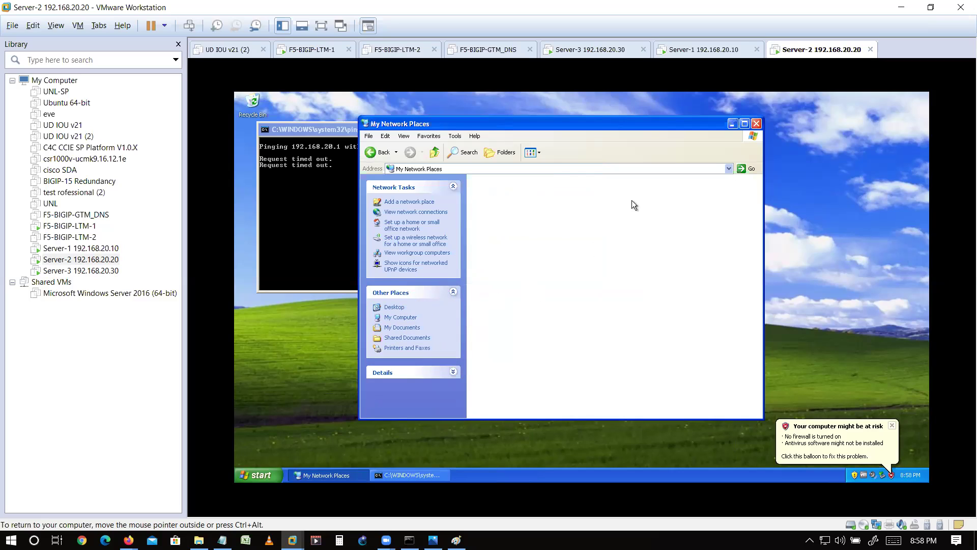
pyautogui.moveTo(656, 127); pyautogui.dragTo(760, 122)
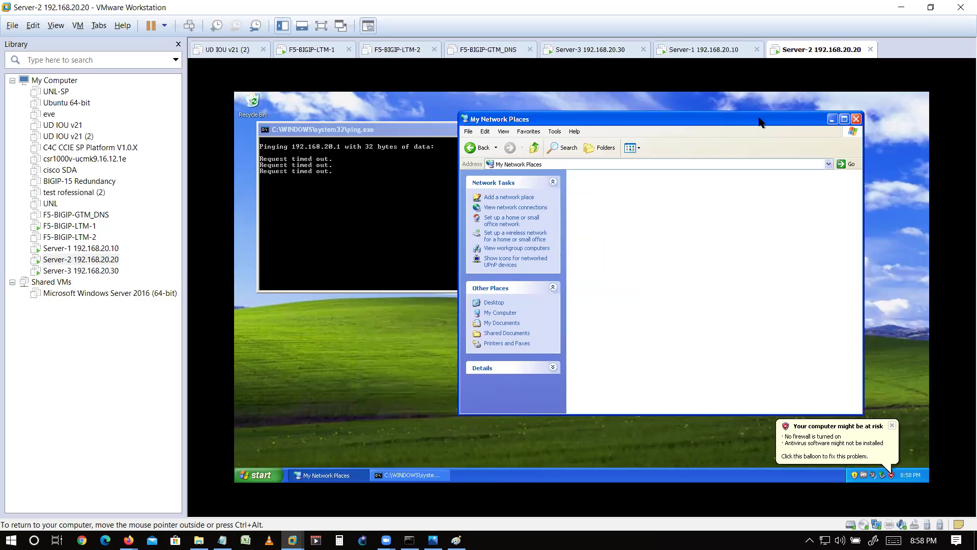
pyautogui.click(832, 164)
pyautogui.click(832, 164)
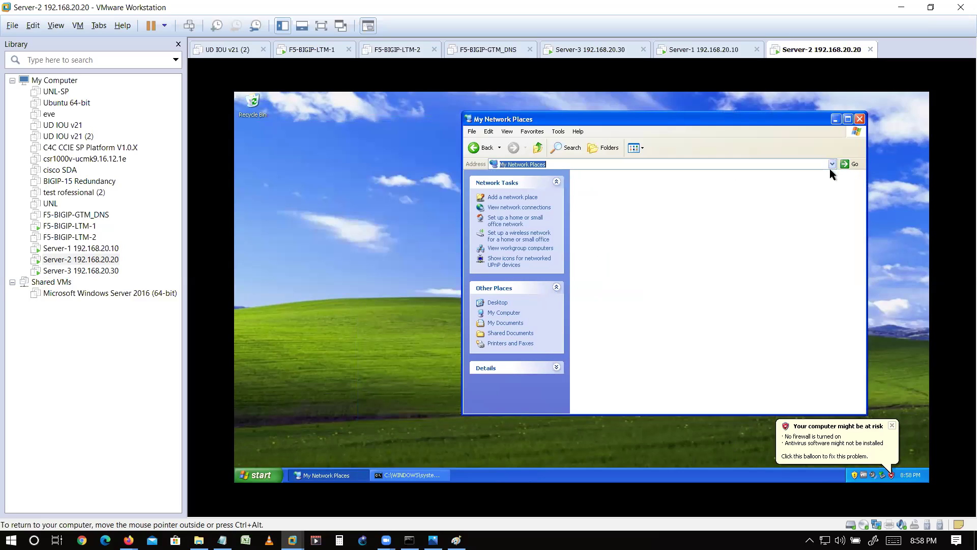
pyautogui.rightClick(824, 233)
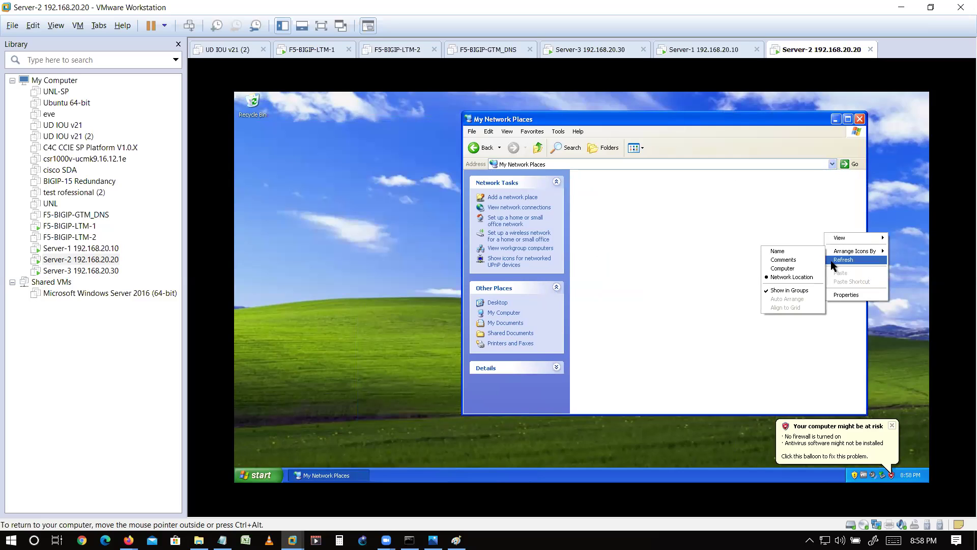
pyautogui.click(833, 260)
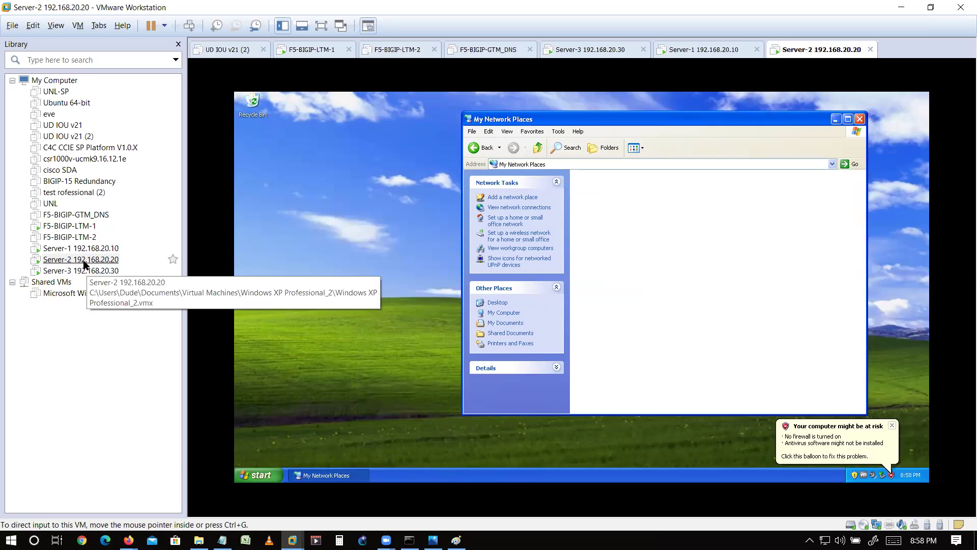
# - Set Server-2's network adapter to Custom: VMnet2 (Host-only) instead of NAT and save
pyautogui.rightClick(84, 264)
pyautogui.click(118, 456)
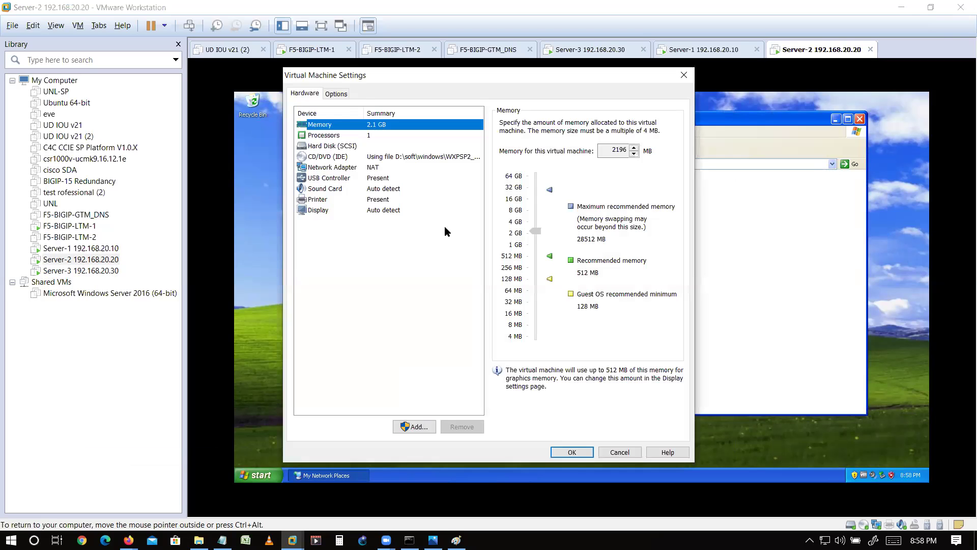
pyautogui.click(376, 168)
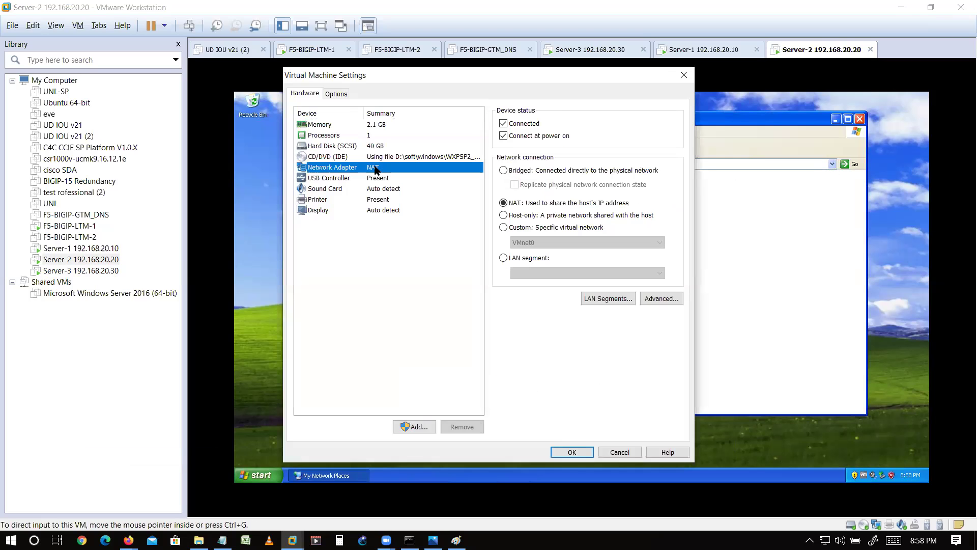
pyautogui.click(531, 228)
pyautogui.click(537, 243)
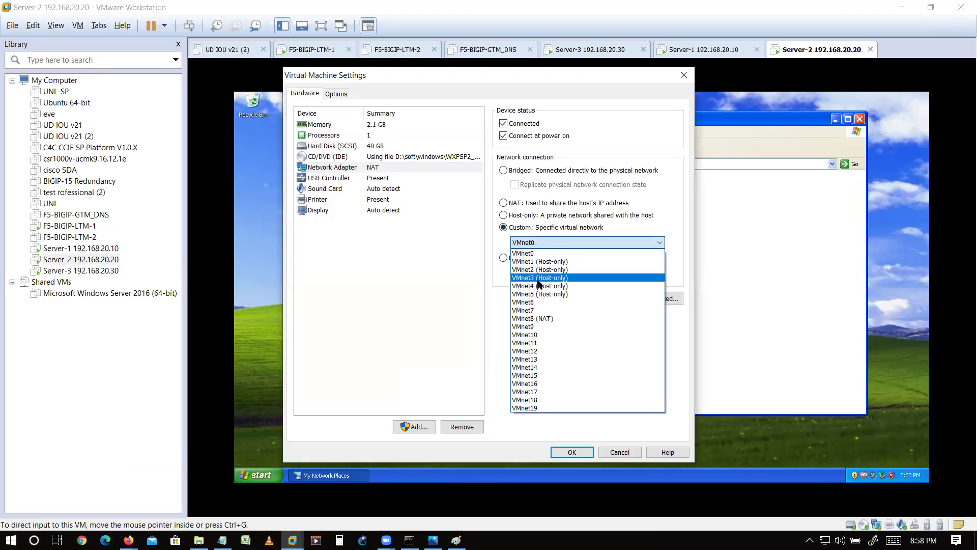
pyautogui.click(539, 270)
pyautogui.click(572, 451)
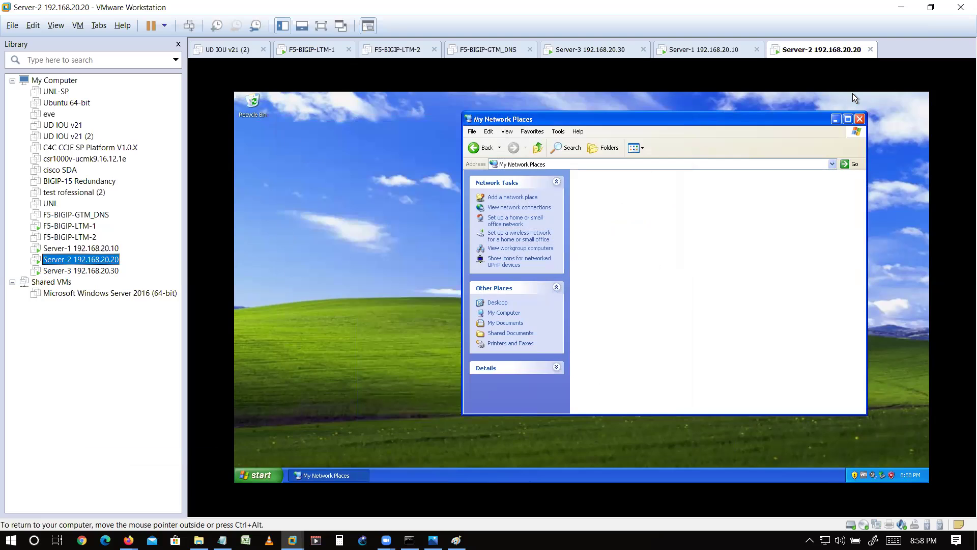
# - On Server-2, ping 192.168.20.1 again and confirm it now replies
pyautogui.click(858, 119)
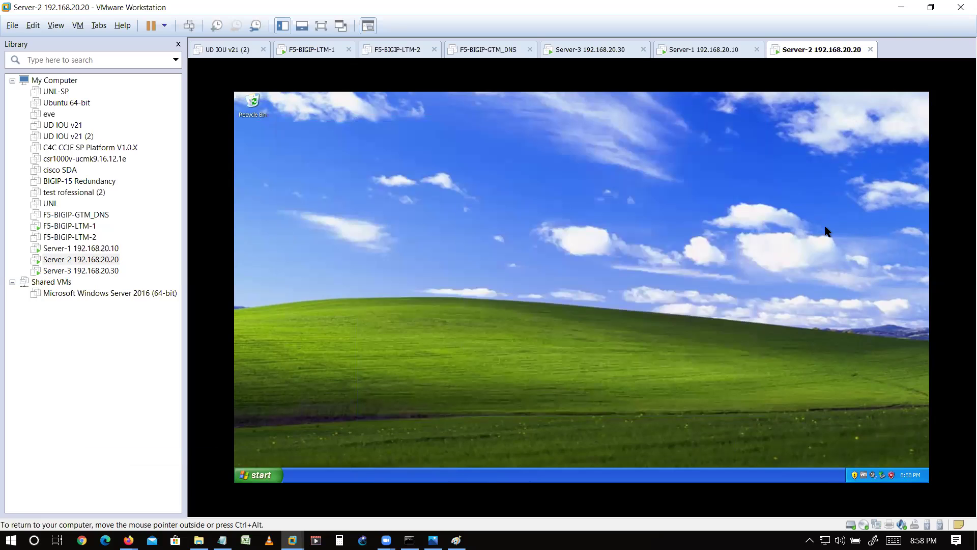
pyautogui.press('super+r')
pyautogui.press('Return')
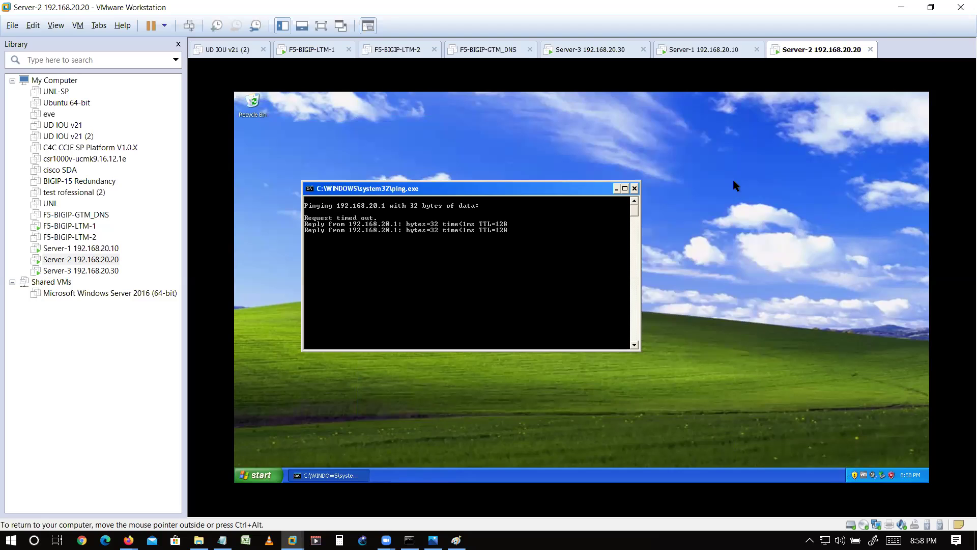
pyautogui.click(636, 187)
# - From Server-1, ping Server-2 at 192.168.20.20 successfully, then open the F5 network diagram
pyautogui.click(712, 50)
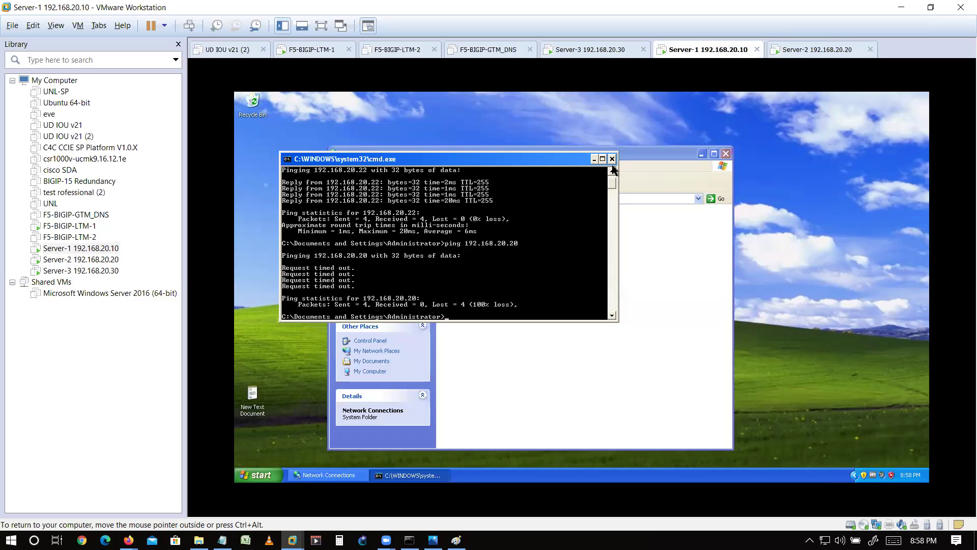
pyautogui.press('Up')
pyautogui.press('Return')
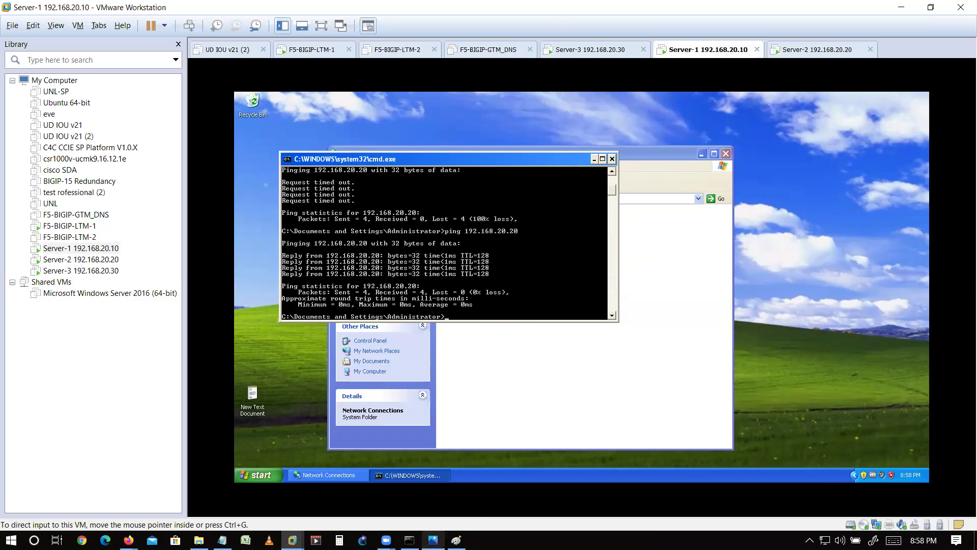
pyautogui.click(432, 539)
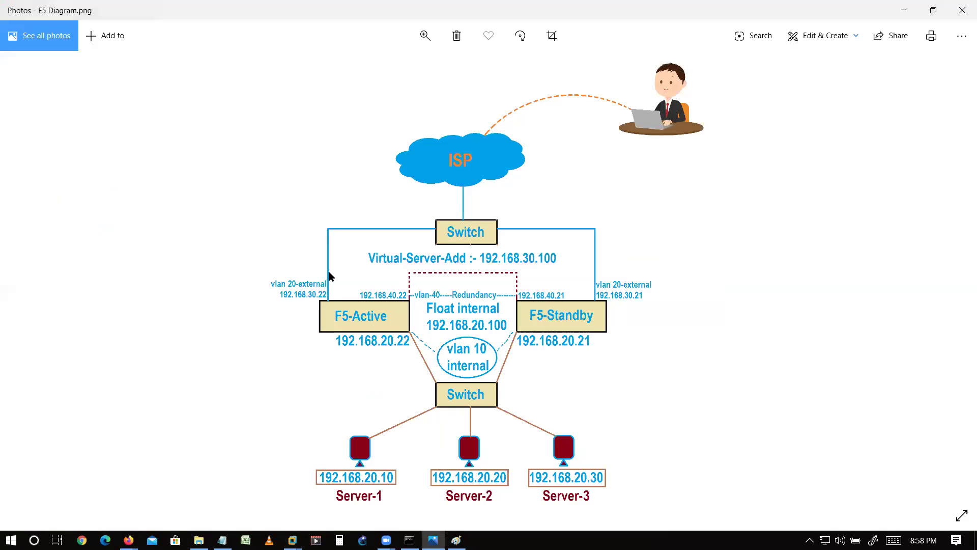